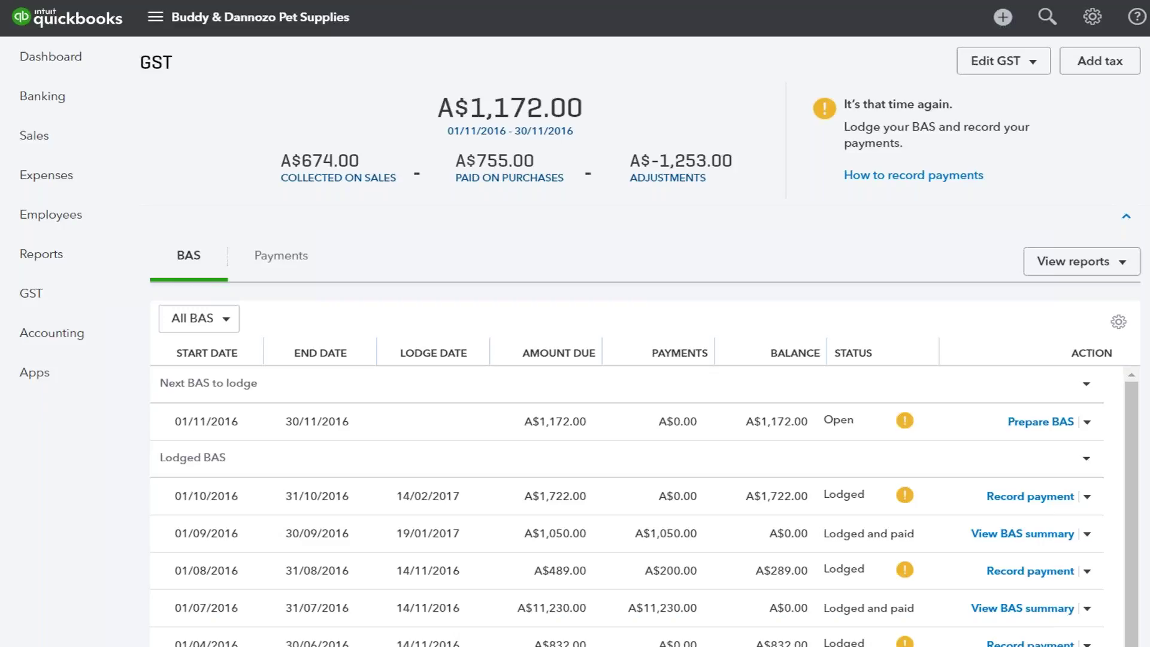
Switch from the presentation to QuickBooks Online in Chrome and open the GST page of the Miami Vice Detectivs company.
key("Right")
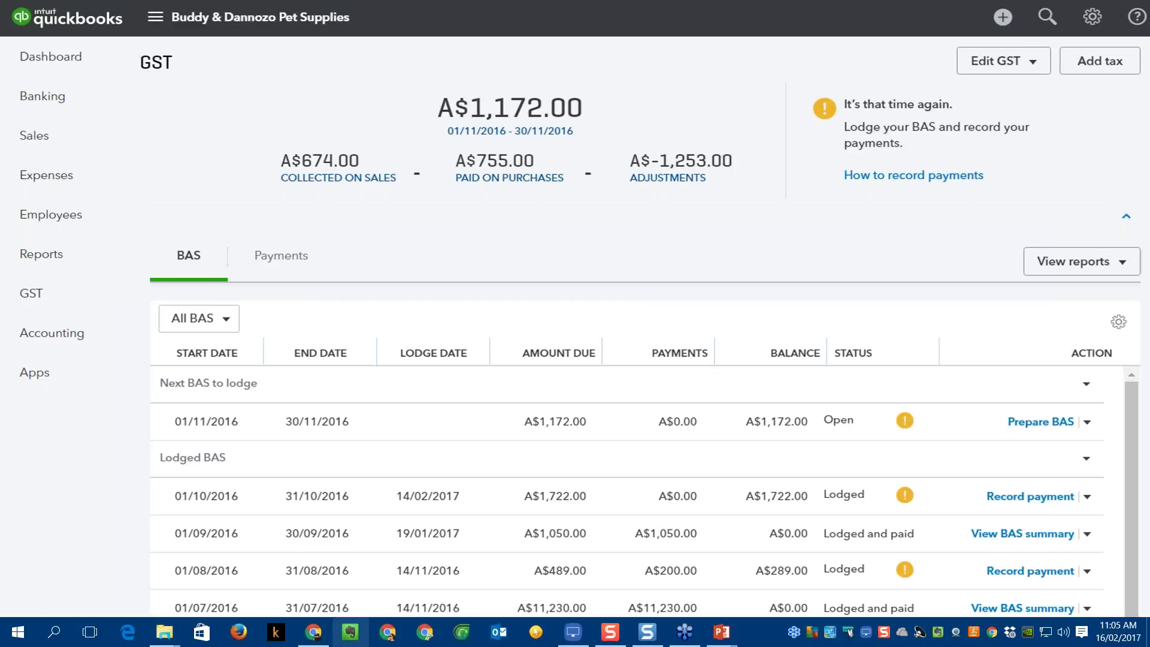
left_click(314, 632)
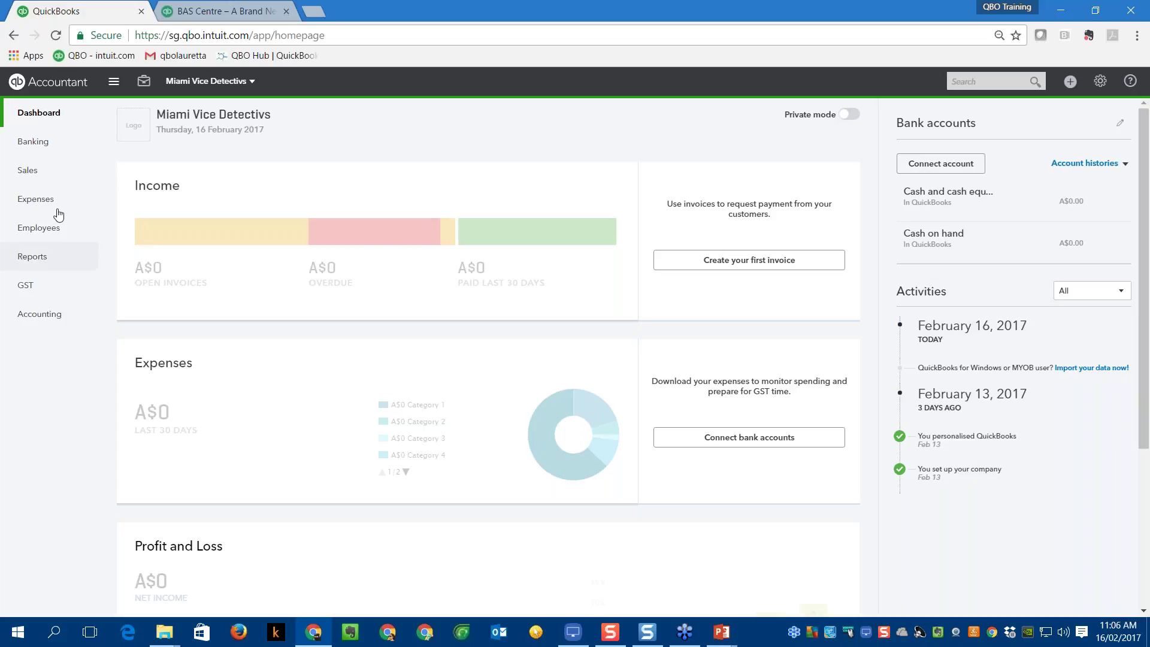
left_click(30, 293)
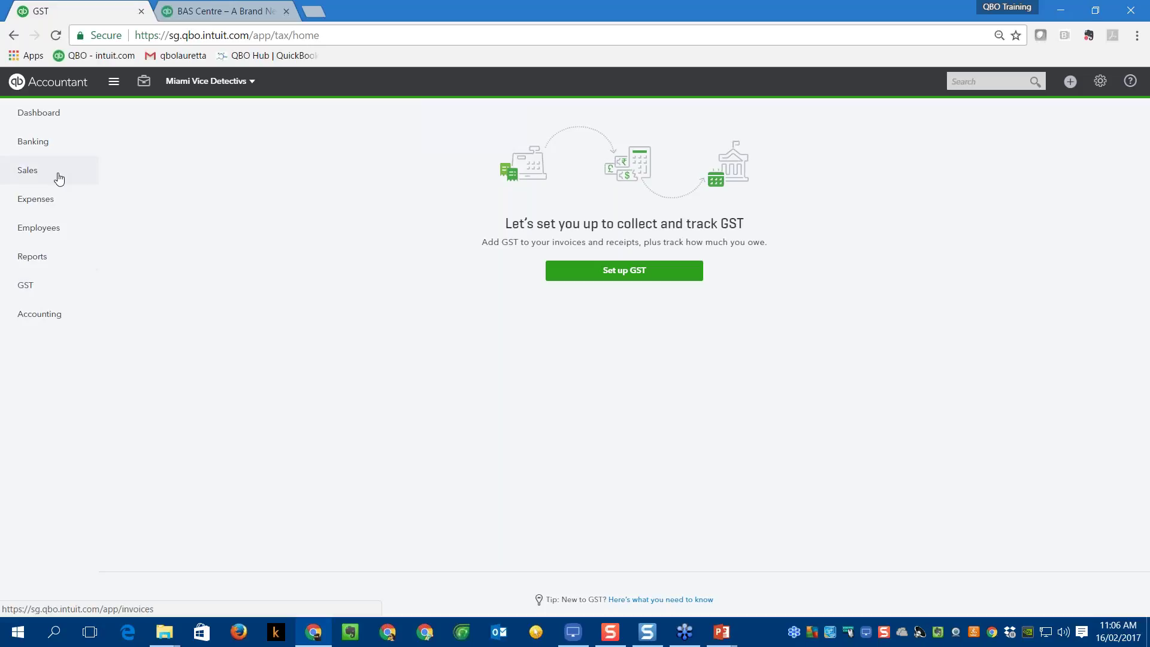
Open a new expense form to check whether it offers GST fields, and close it without saving.
left_click(1067, 83)
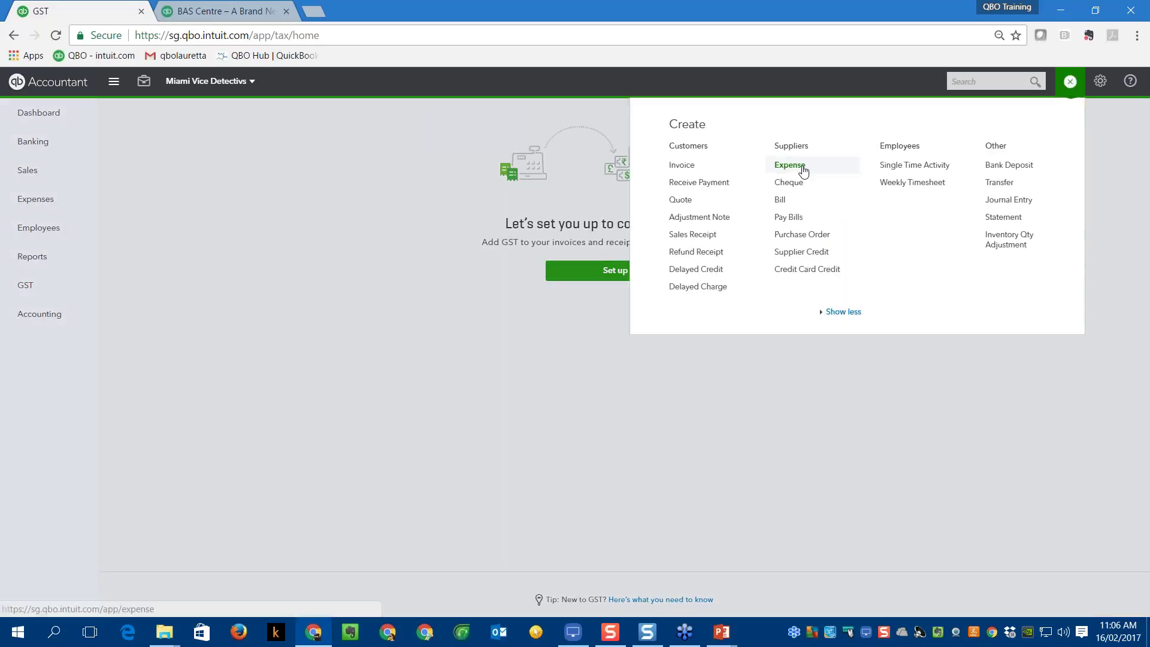
left_click(799, 158)
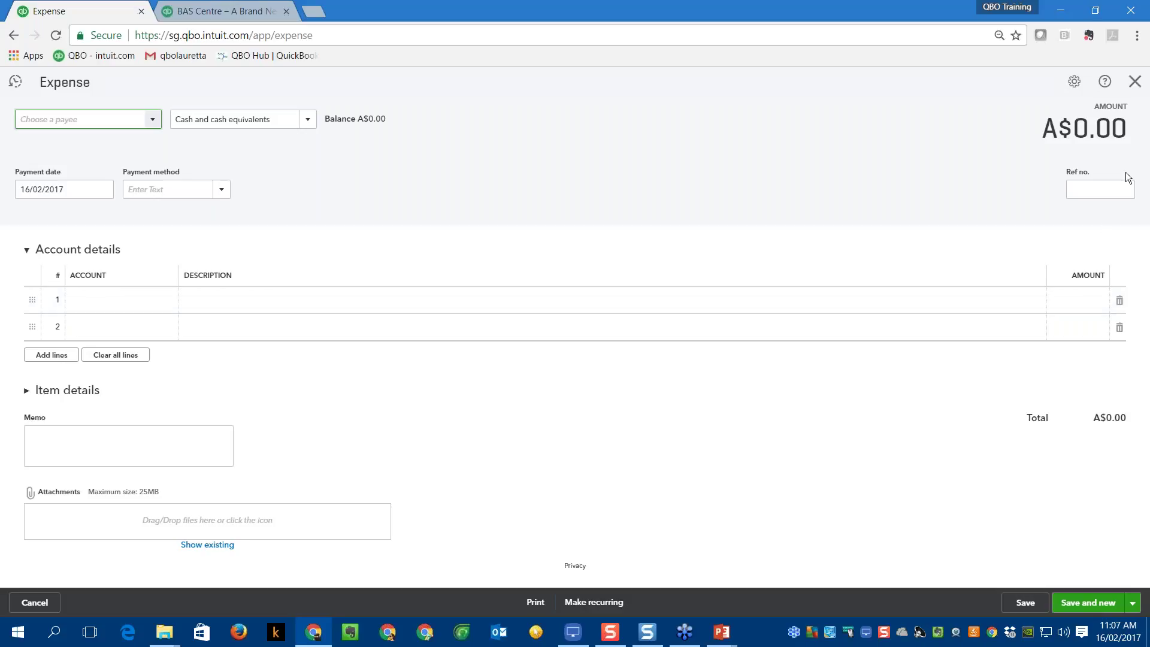
left_click(1135, 82)
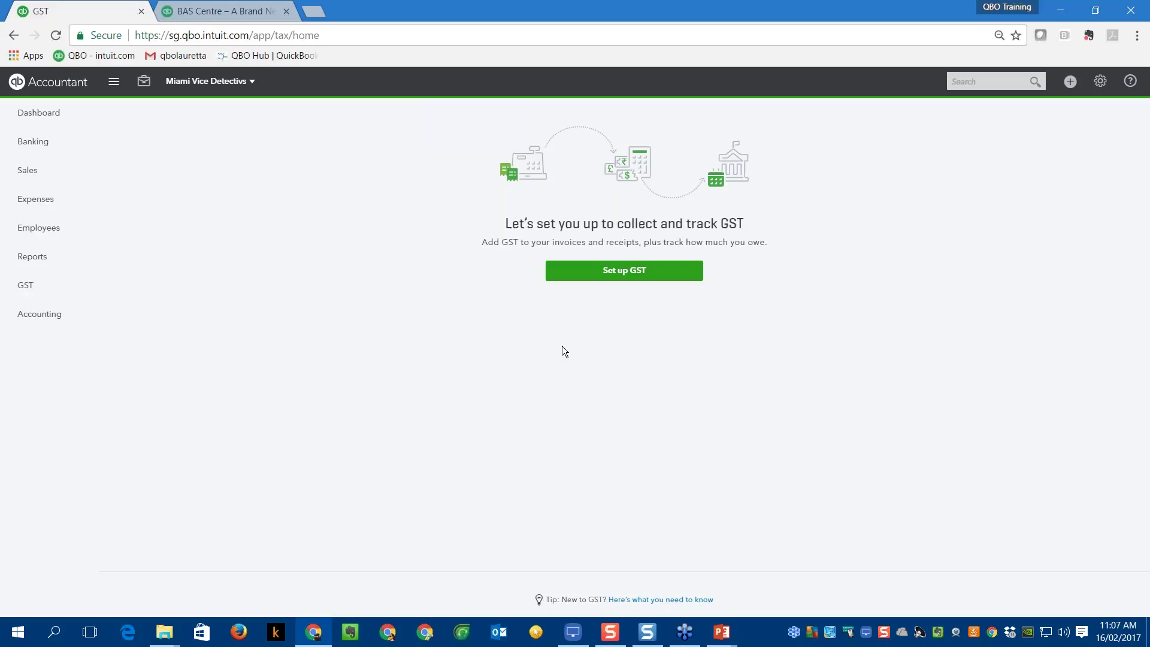
Start the GST setup and set the lodging frequency to Monthly.
left_click(621, 280)
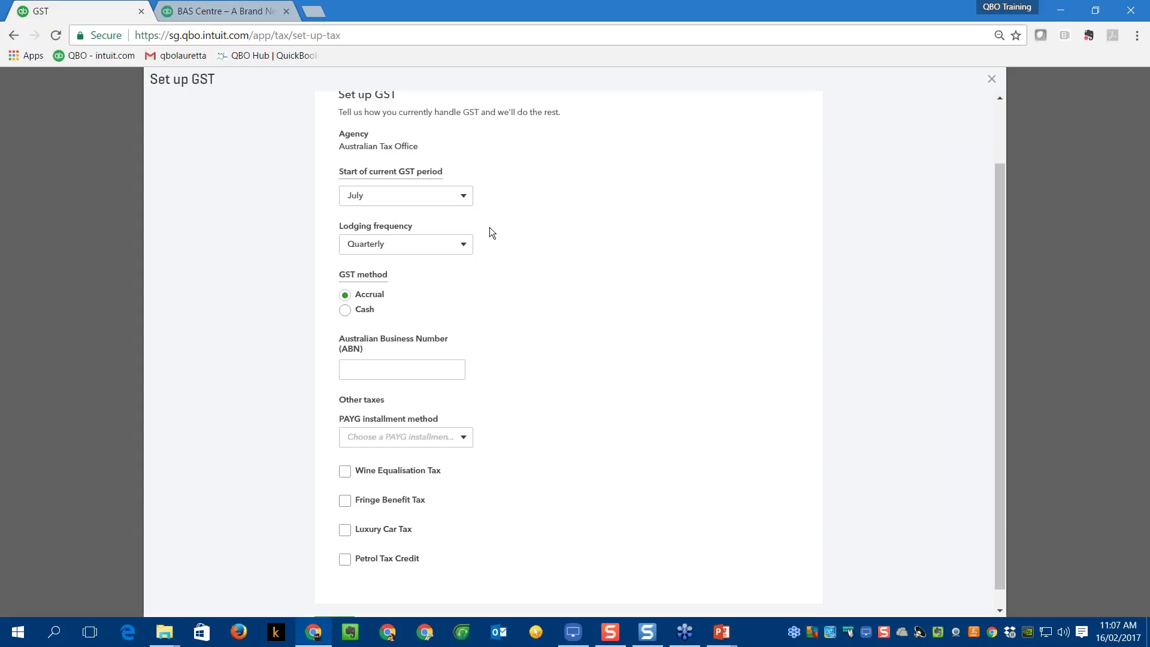
left_click(465, 247)
left_click(380, 274)
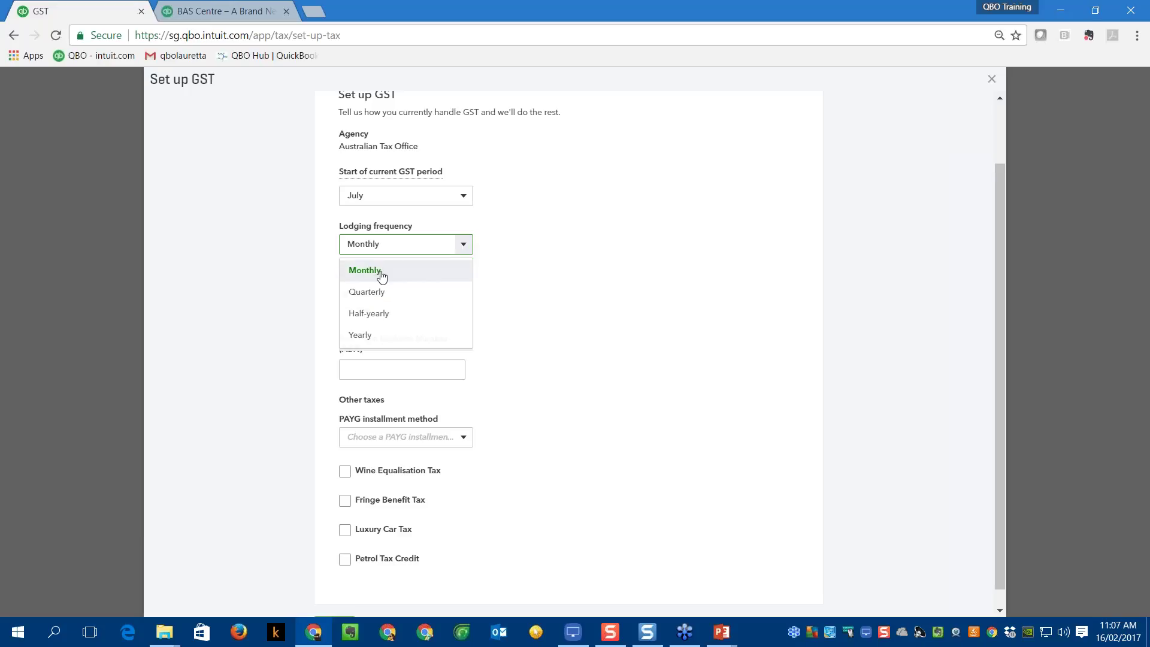
left_click(382, 274)
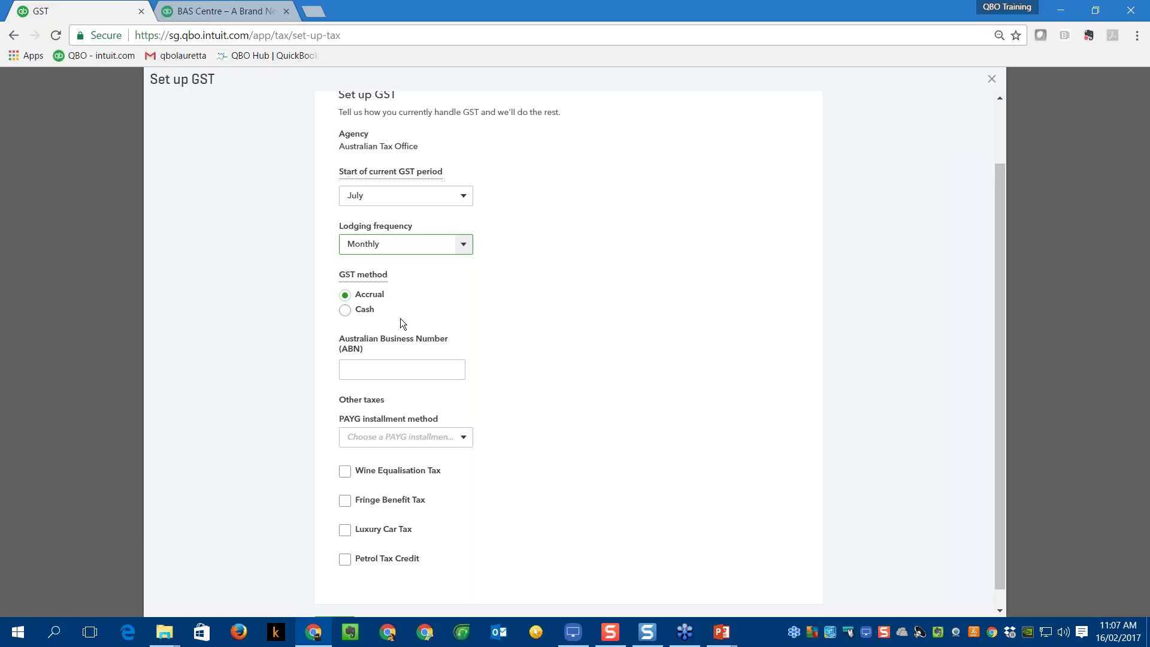
Enter the Australian Business Number and choose Option 1 (by installment) as the PAYG installment method.
left_click(366, 372)
type("123456789")
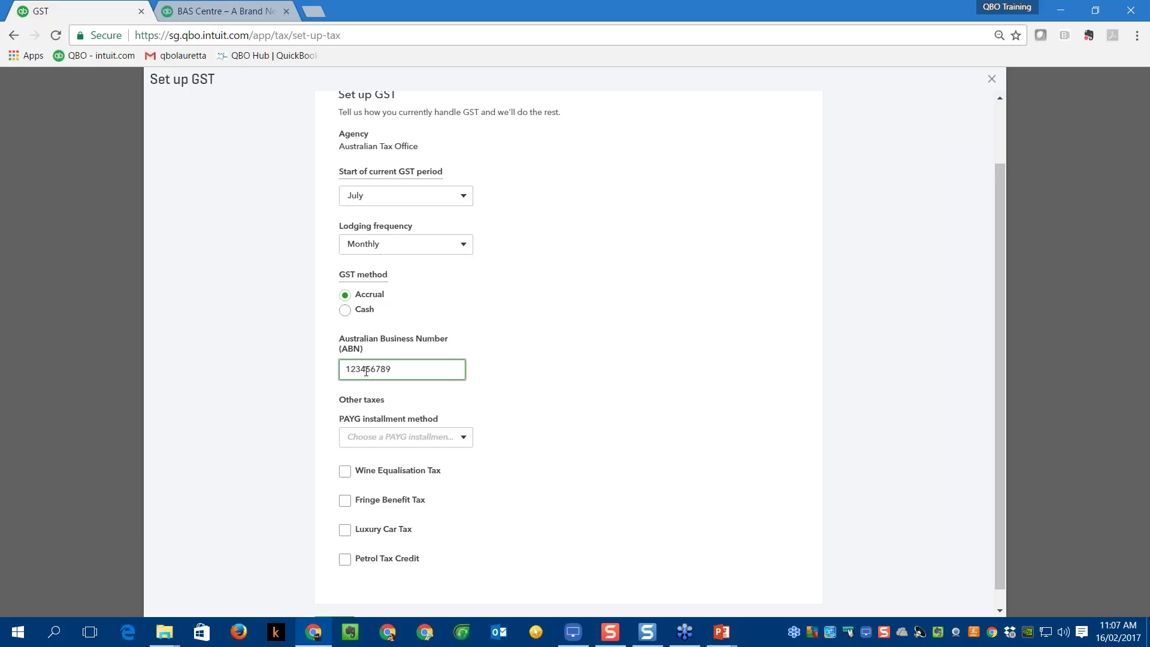
left_click(463, 440)
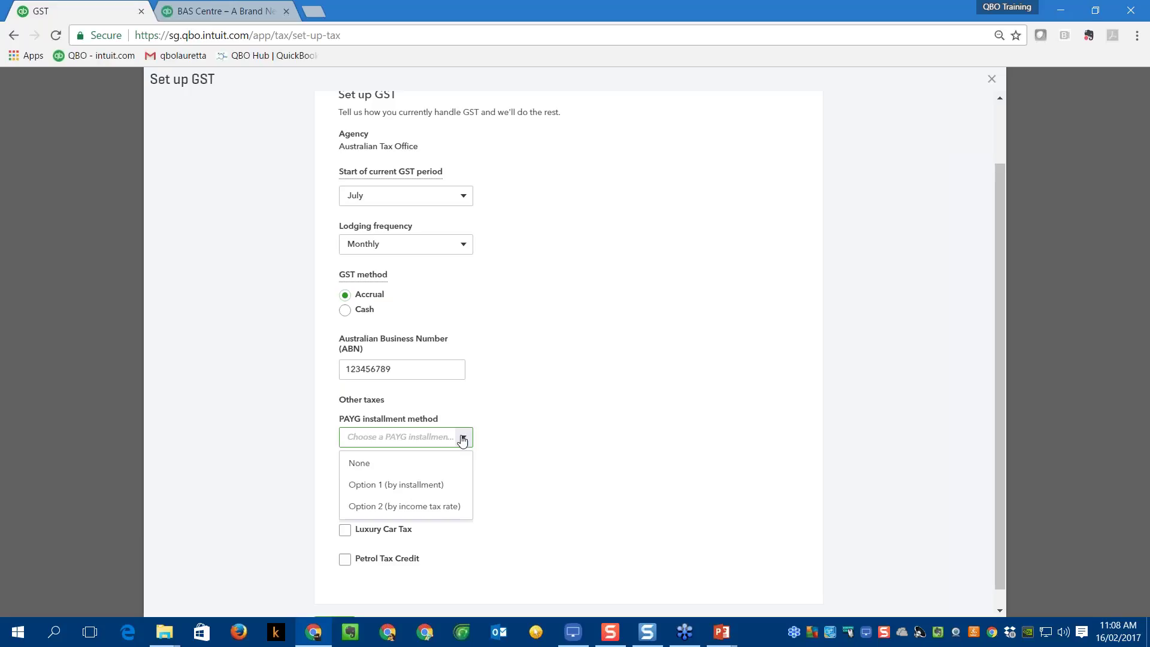
left_click(417, 490)
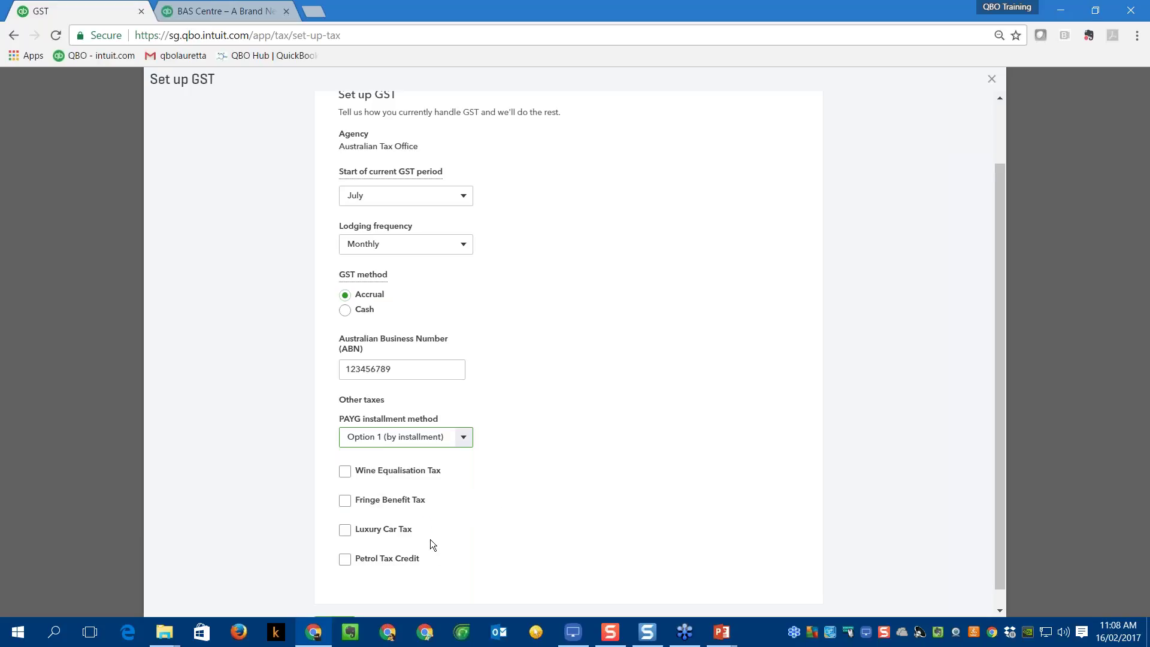
left_click(345, 501)
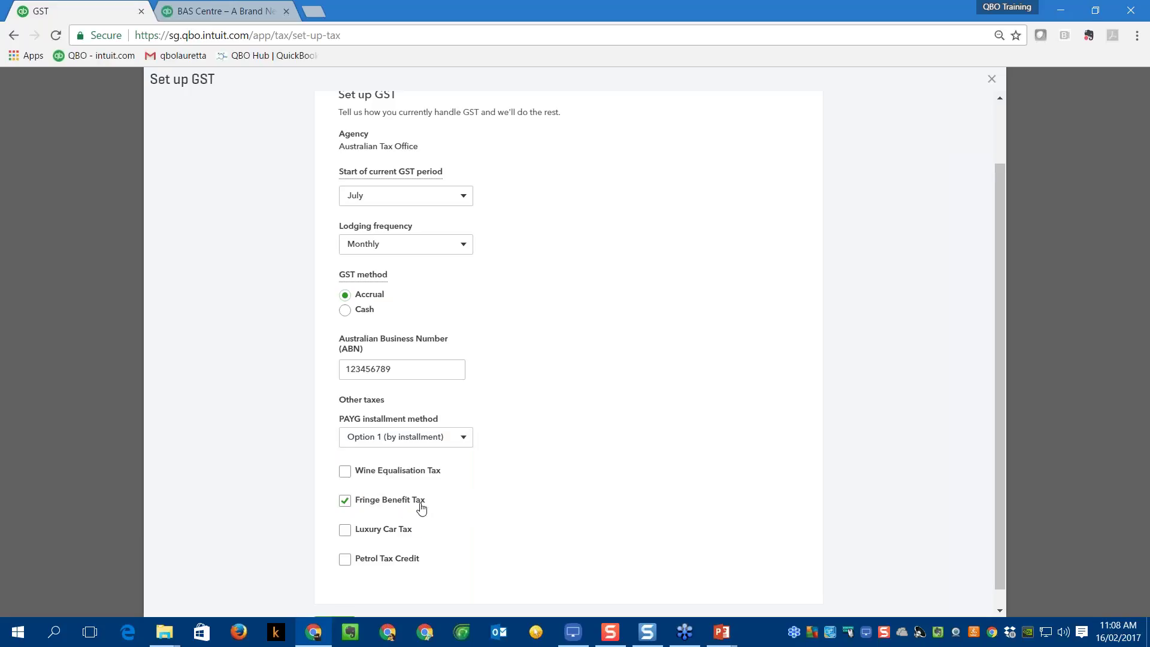
left_click(346, 560)
left_click(346, 502)
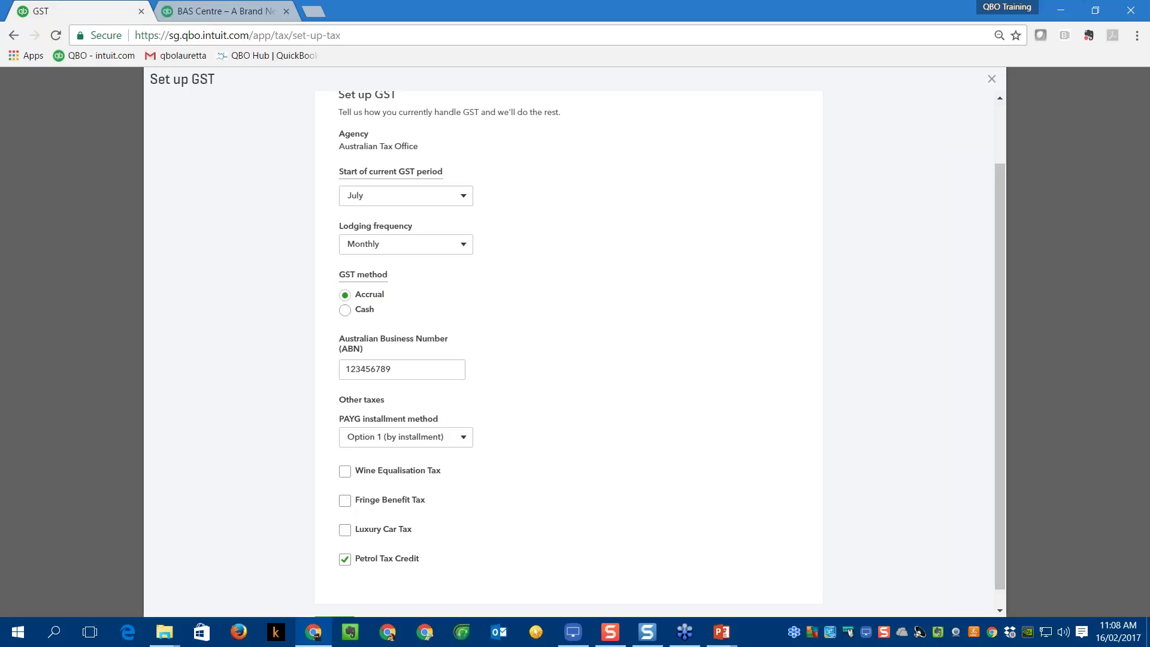
left_click(345, 559)
Submit the GST settings and finish the setup, returning to the GST page.
scroll(782, 544, "down", 1)
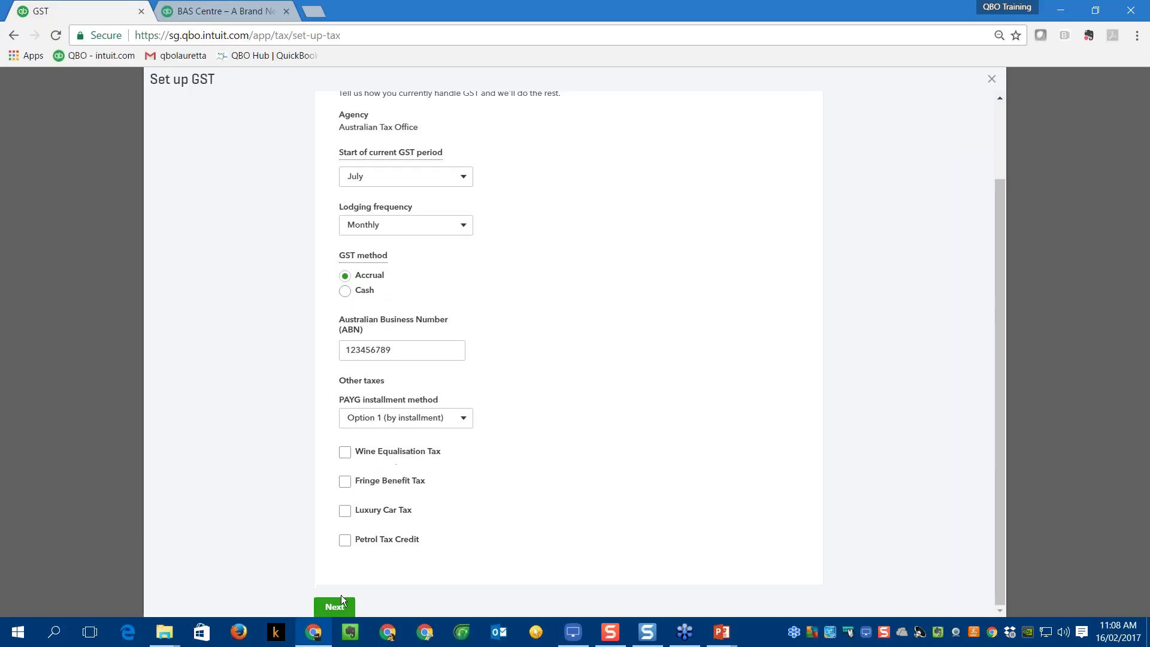
key("Return")
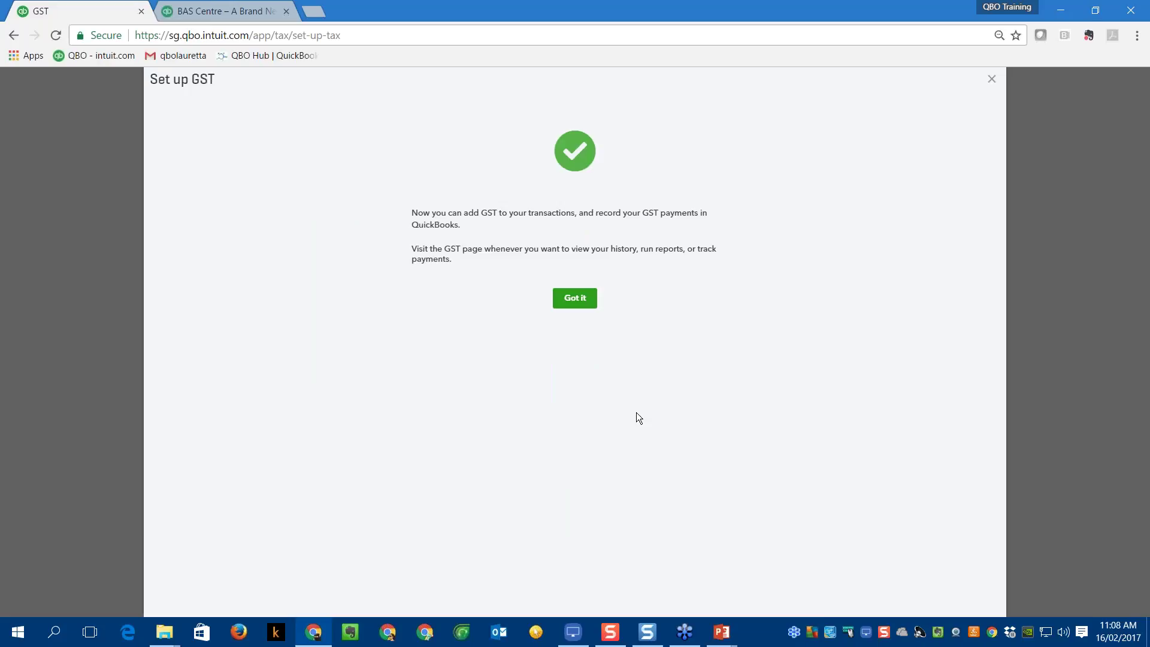
left_click(574, 299)
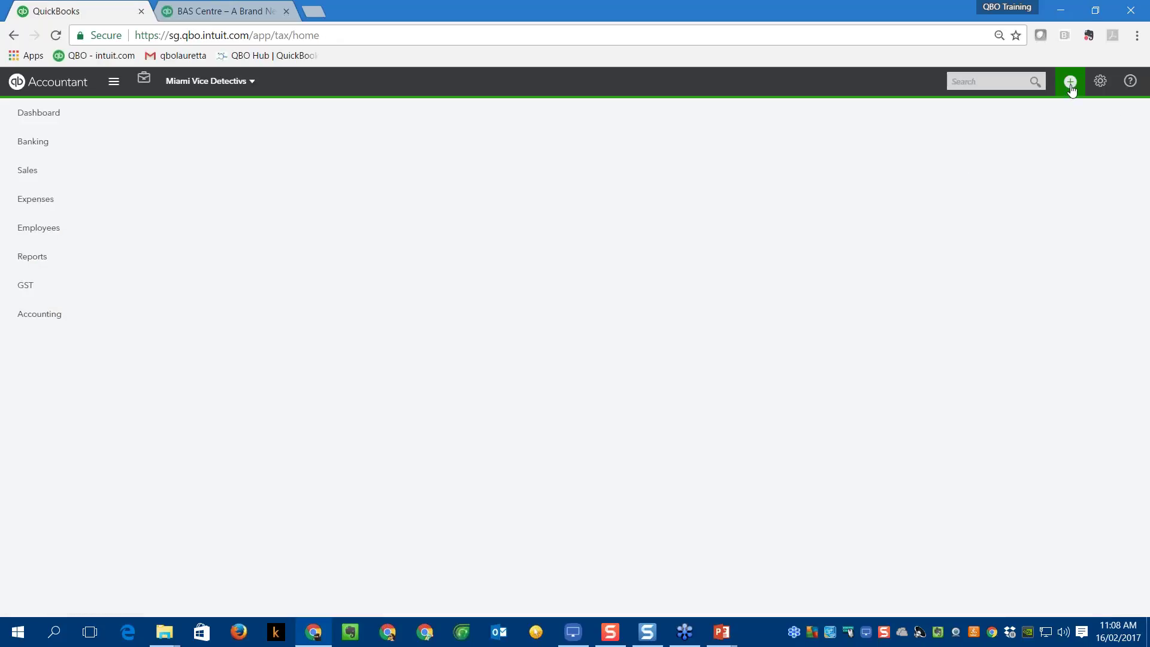
Open a new expense form, examine the tax-basis field and the GST codes for the first line, and close it without saving.
left_click(1070, 82)
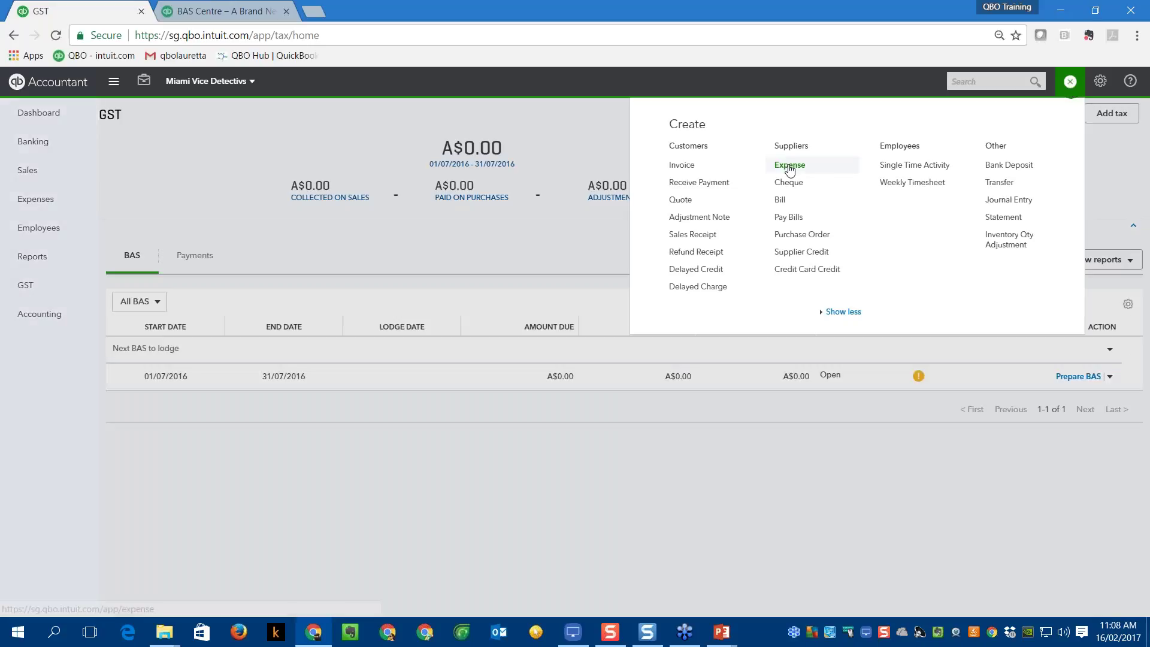
left_click(785, 235)
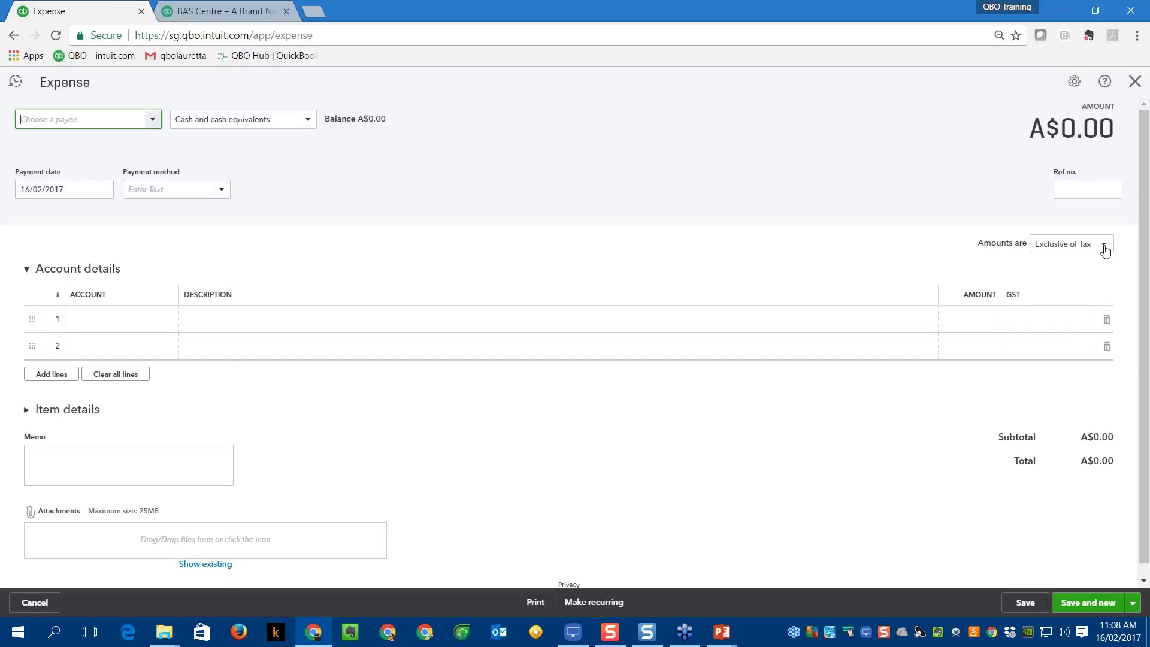
left_click(1105, 247)
left_click(1082, 322)
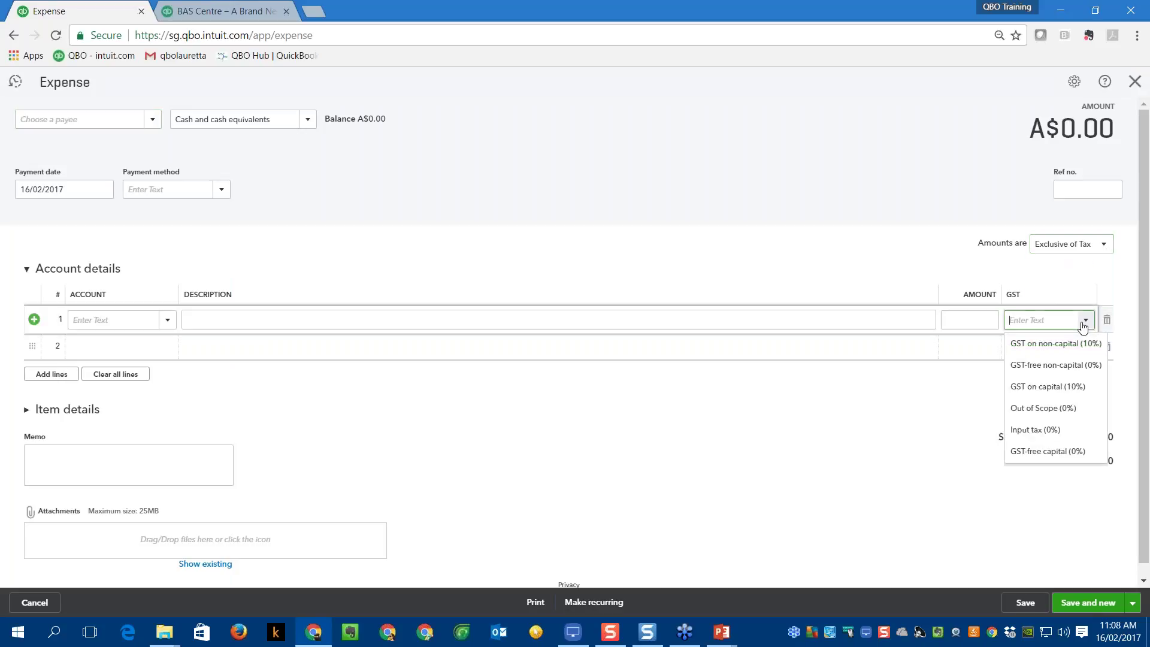
left_click(1134, 84)
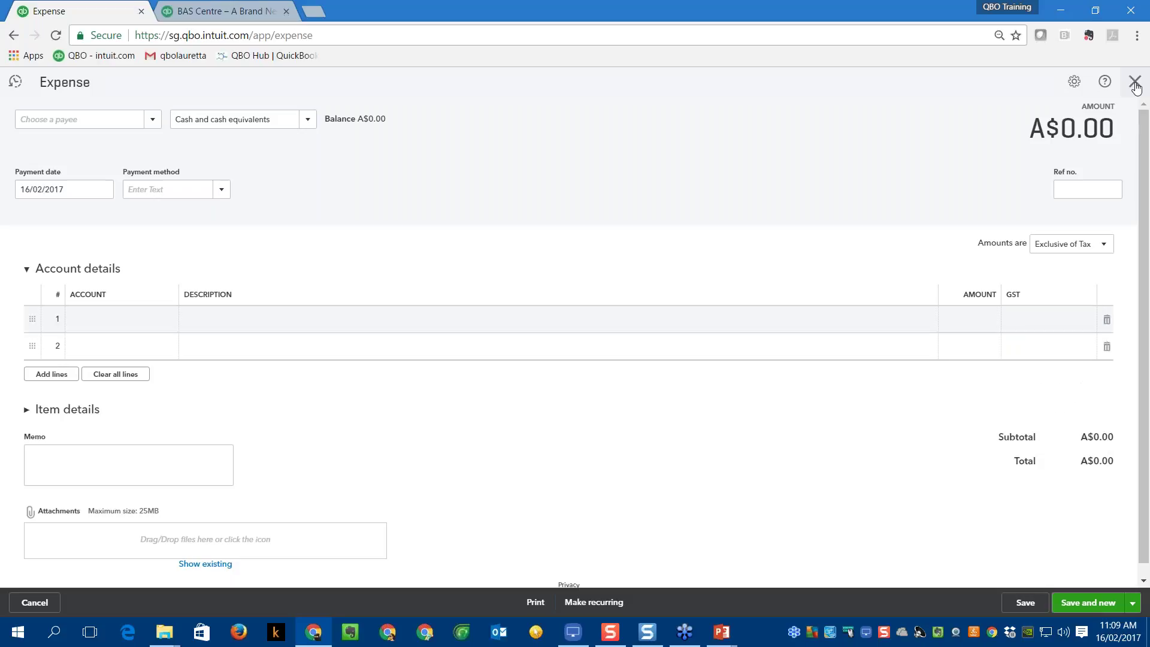
left_click(1134, 84)
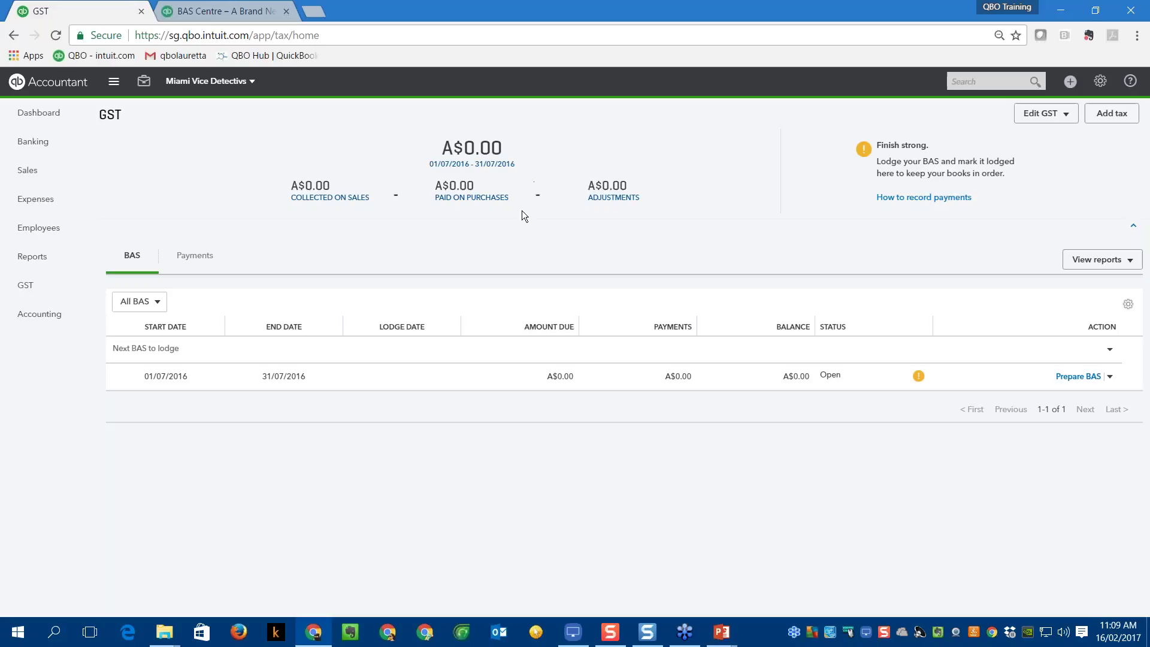
Switch the client company to Buddy & Dannozo Pet Supplies and open its GST page.
left_click(243, 91)
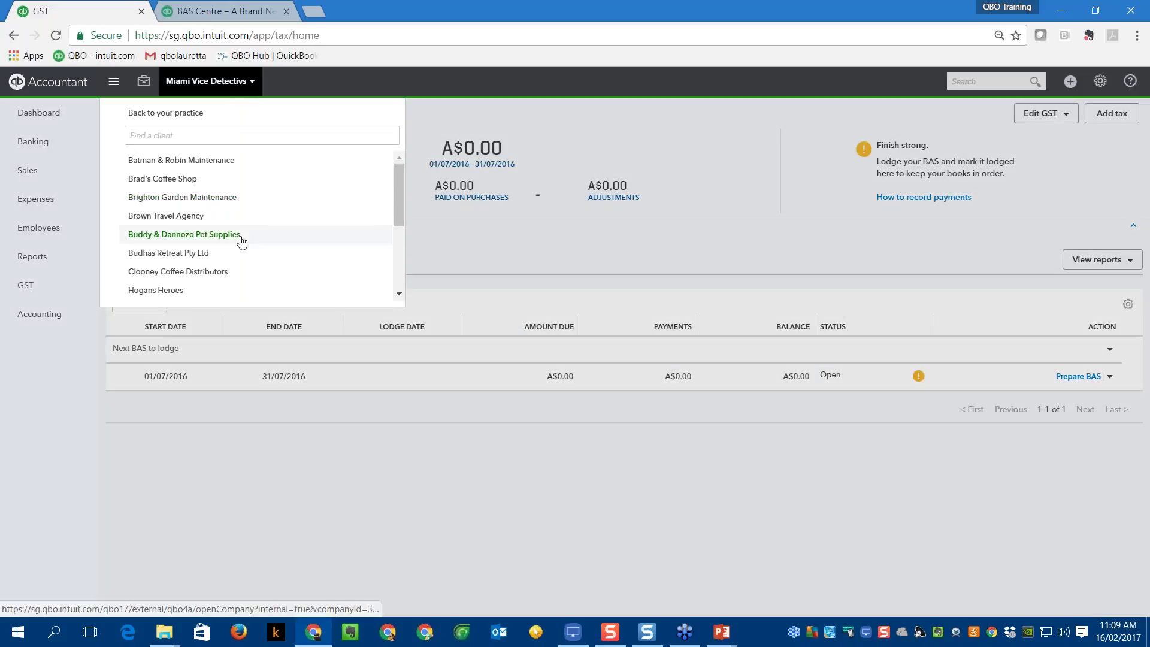
left_click(241, 237)
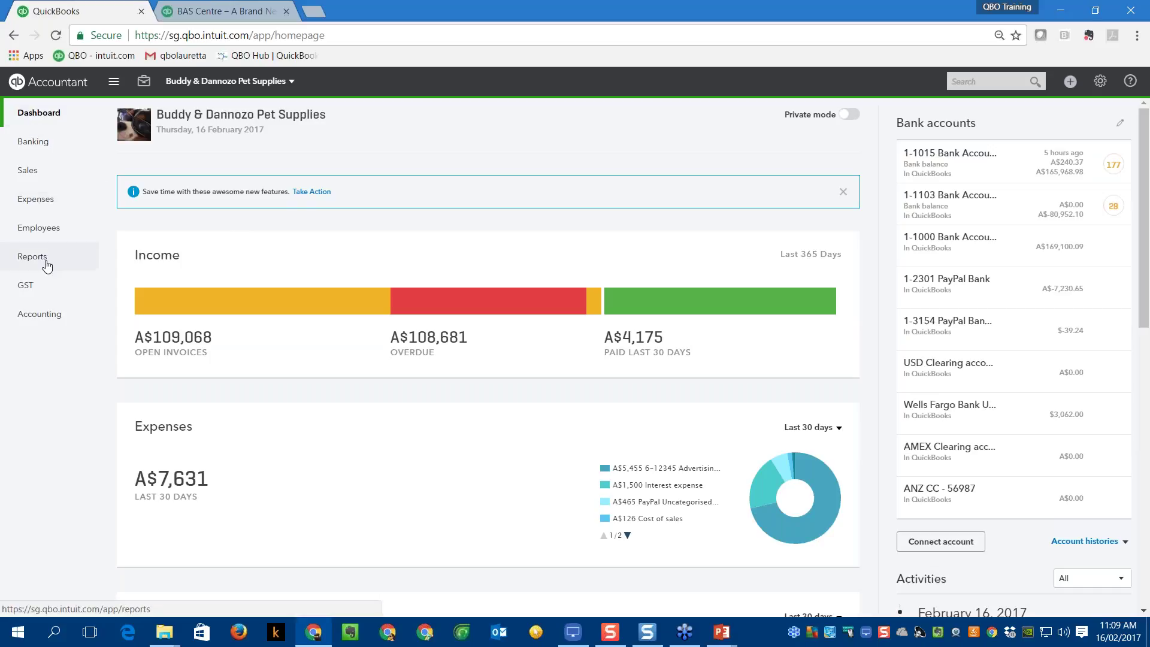
left_click(42, 289)
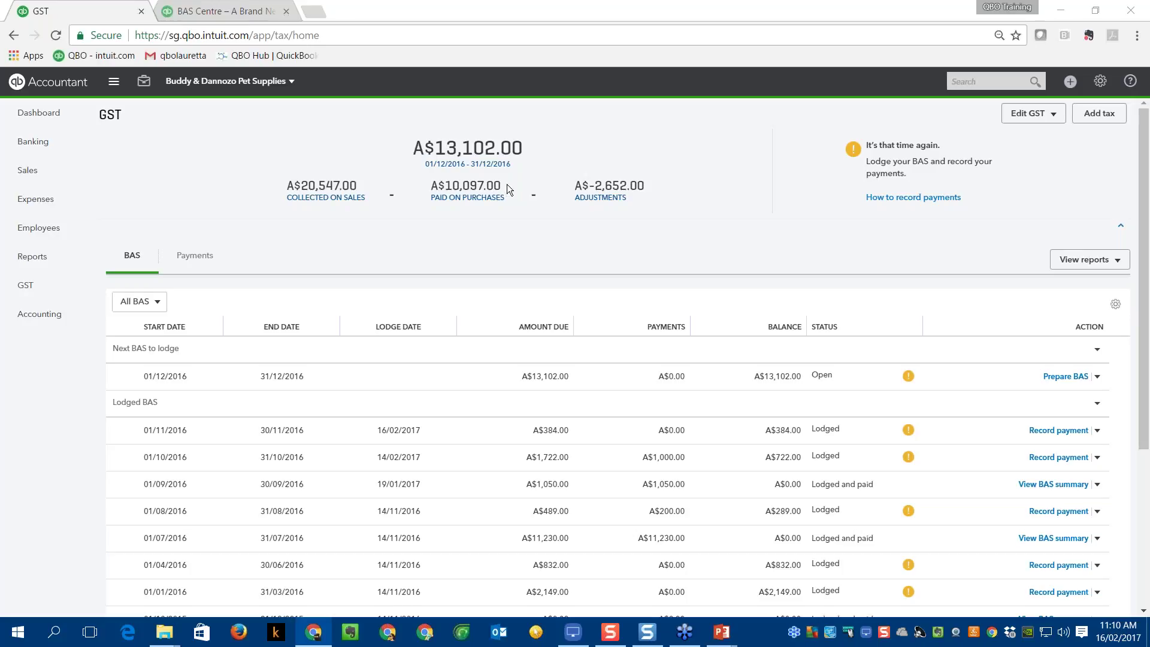
Open the GST settings for editing and examine the Cash and Accrual methods and the PAYG installment options, leaving Accrual selected.
left_click(1053, 118)
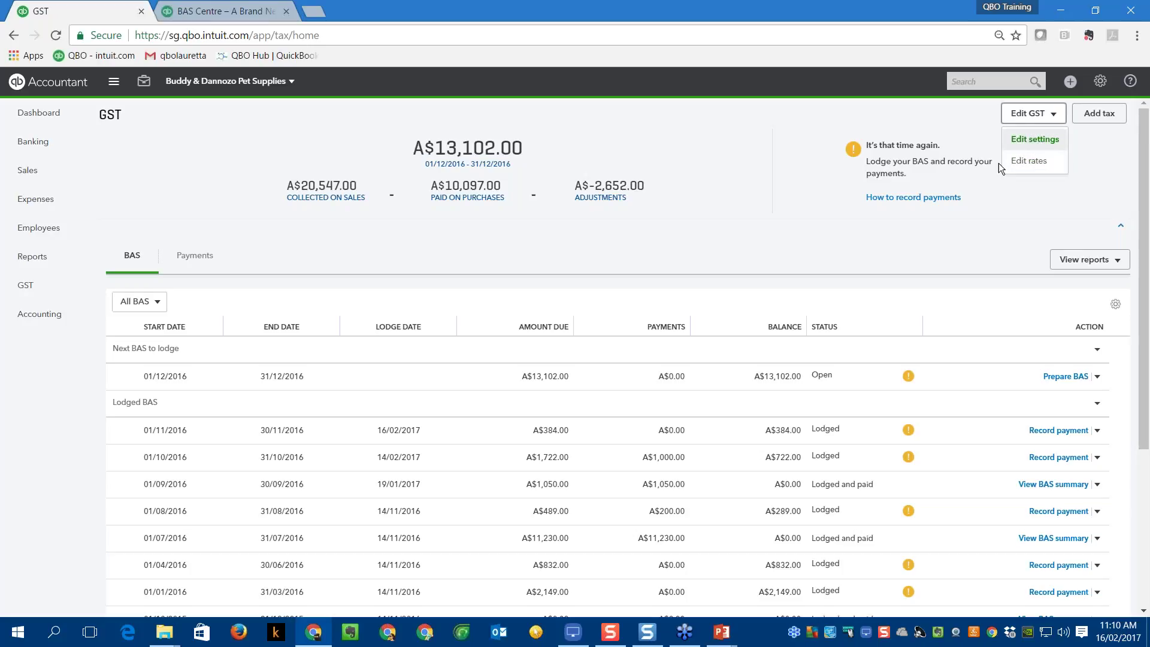
left_click(1046, 143)
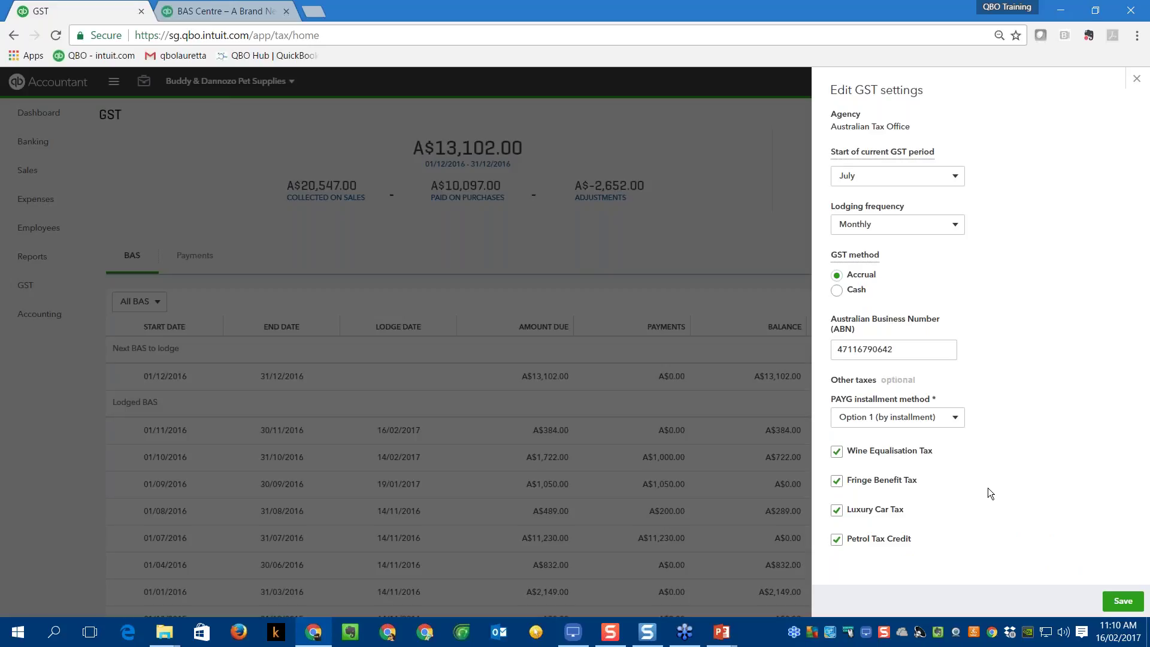
left_click(838, 291)
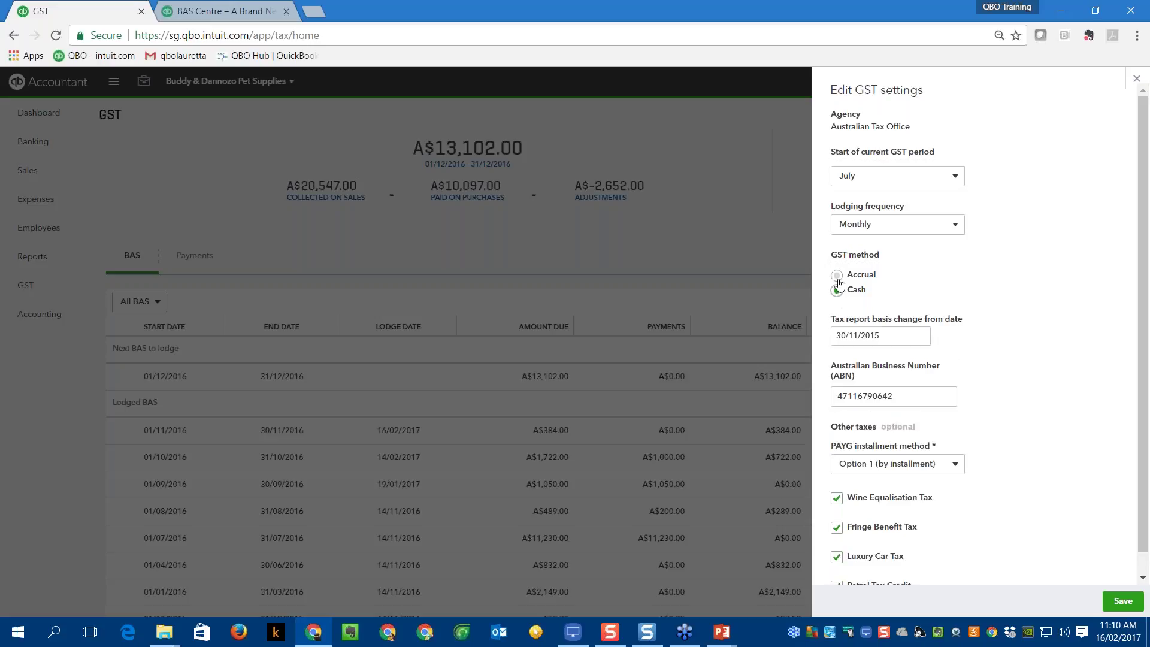
left_click(837, 274)
left_click(919, 351)
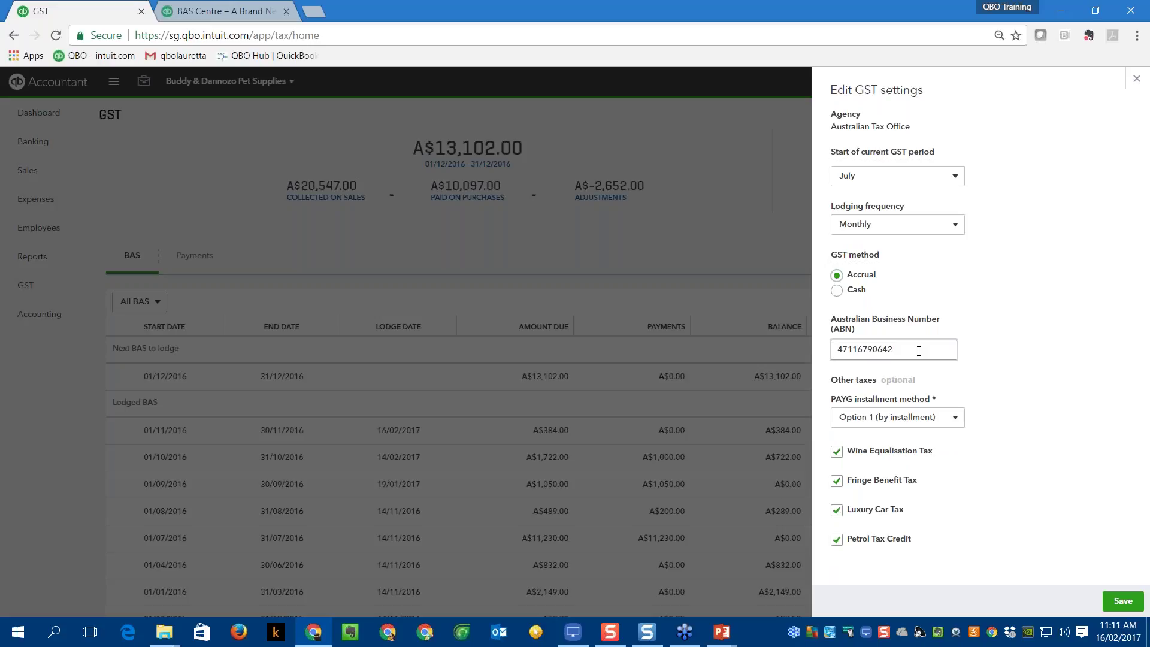
left_click(956, 418)
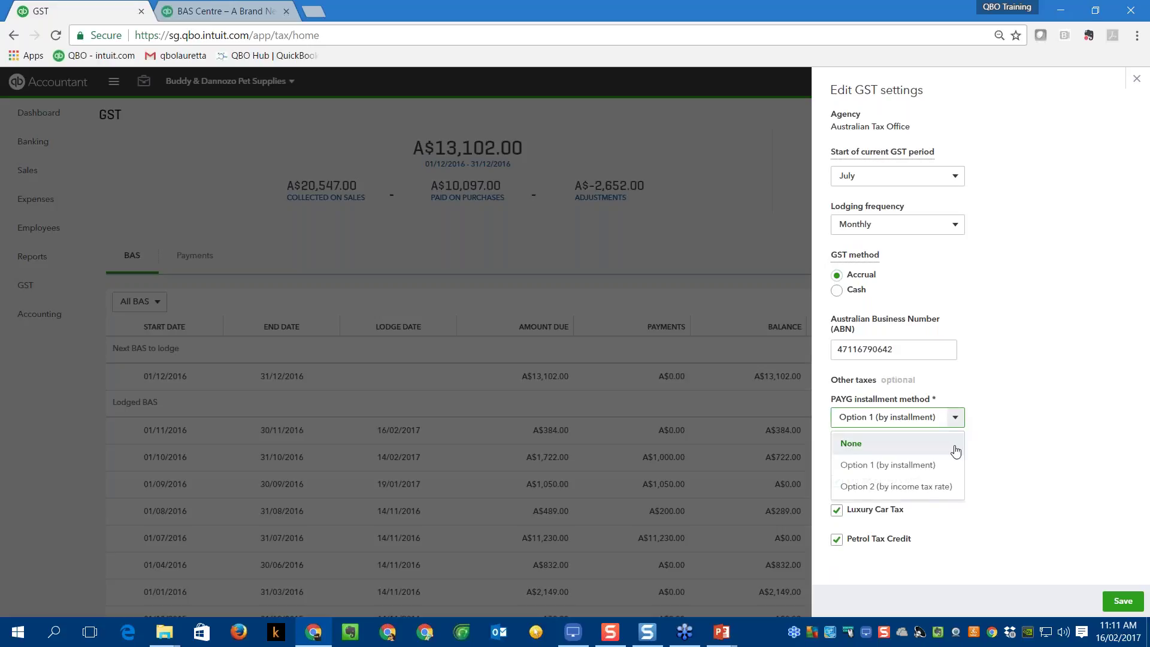
left_click(995, 451)
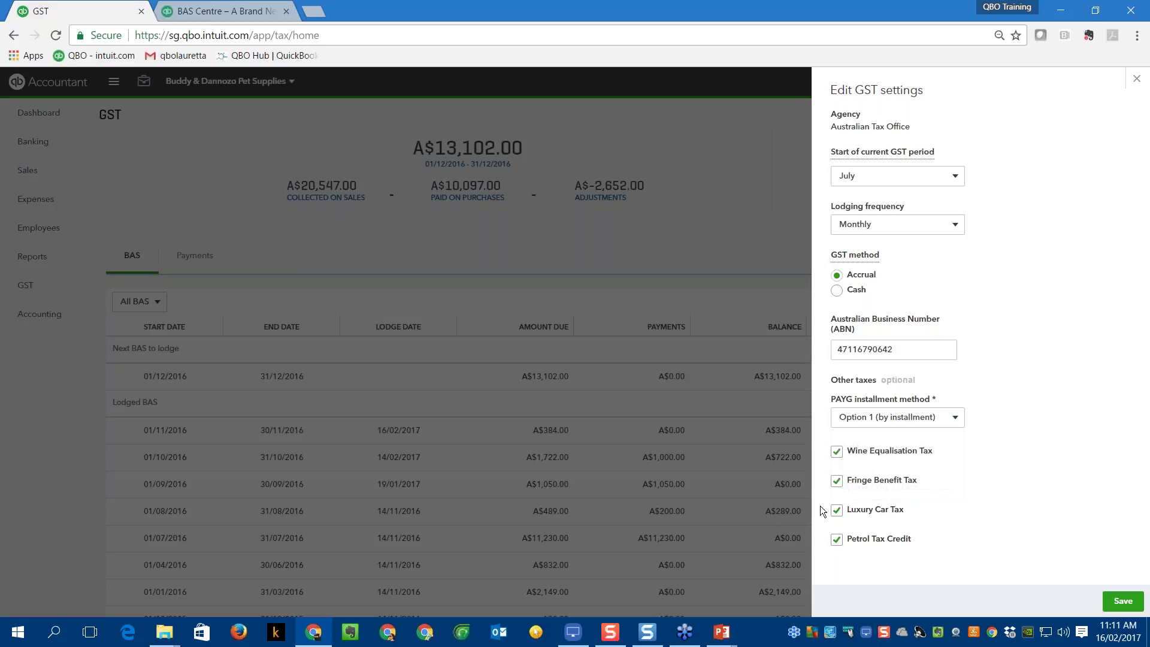
Turn Fringe Benefit Tax and Wine Equalisation Tax off and back on, and save the GST settings.
left_click(837, 487)
left_click(836, 451)
left_click(837, 451)
left_click(837, 481)
left_click(1117, 605)
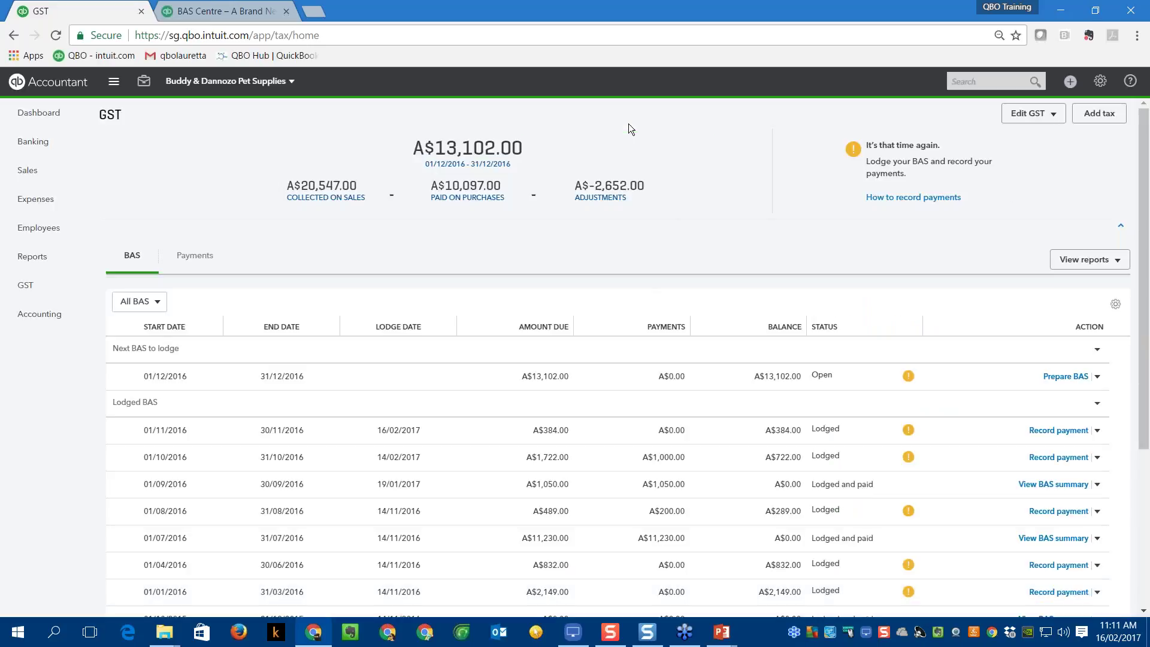
Open the list of GST rates to review the tax names and descriptions, and return to the GST overview.
left_click(1039, 113)
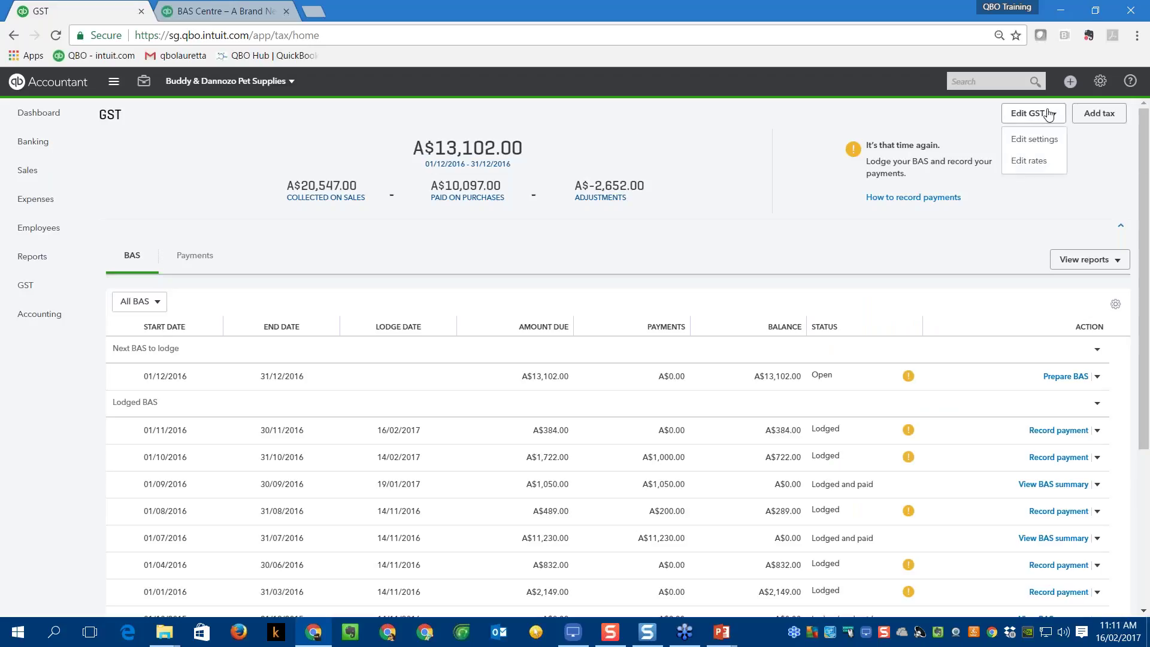
left_click(1030, 162)
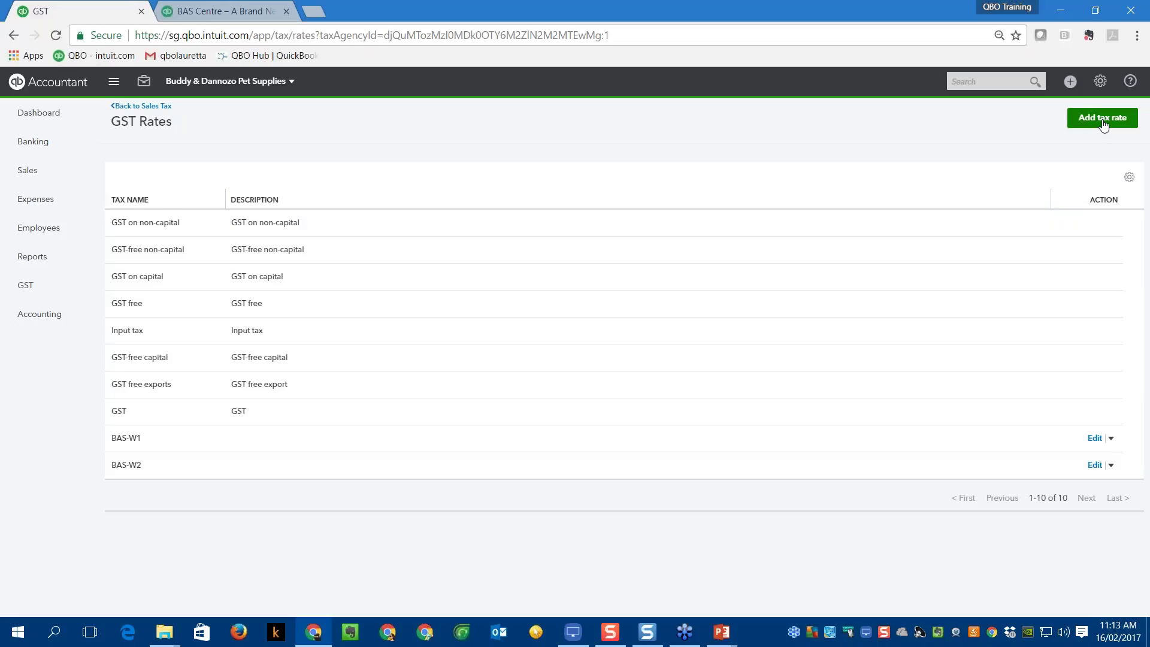
left_click(143, 106)
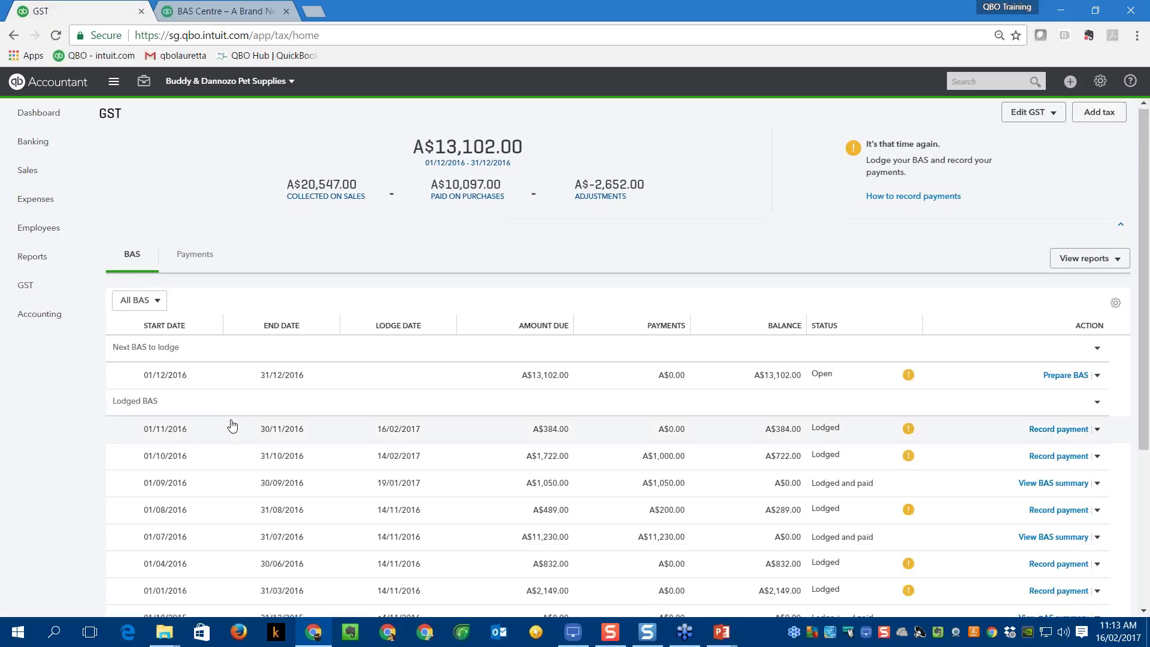
Examine the open and lodged BAS periods, from the most recent back to the earliest in 2014.
scroll(233, 425, "down", 2)
scroll(115, 215, "down", 2)
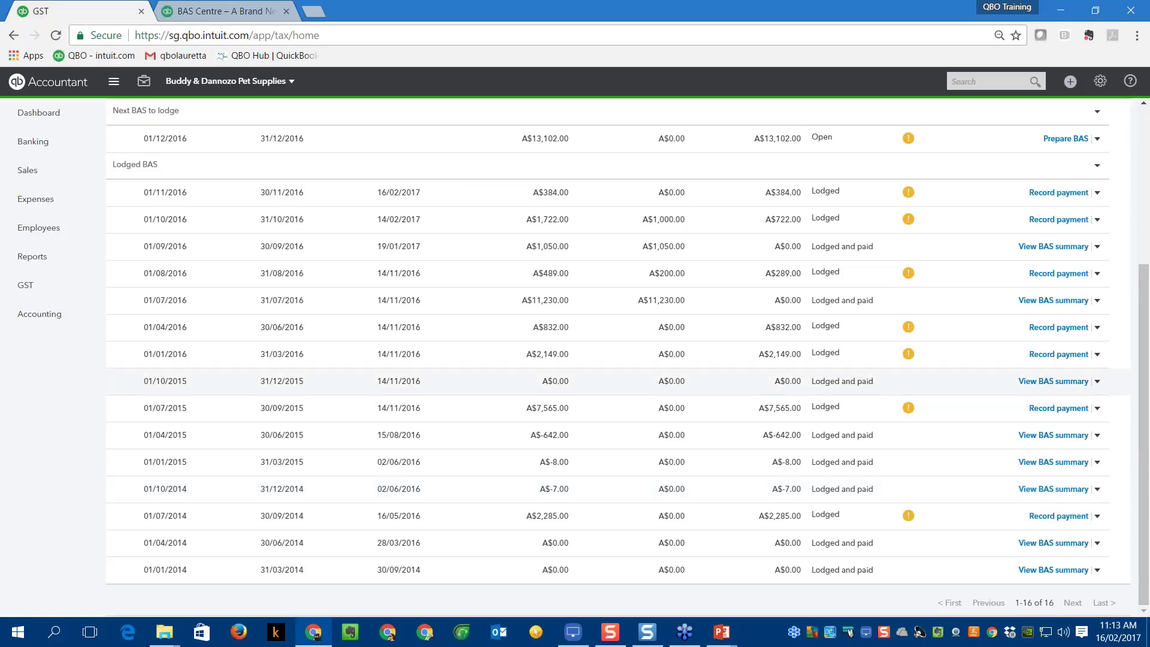
scroll(188, 224, "up", 1)
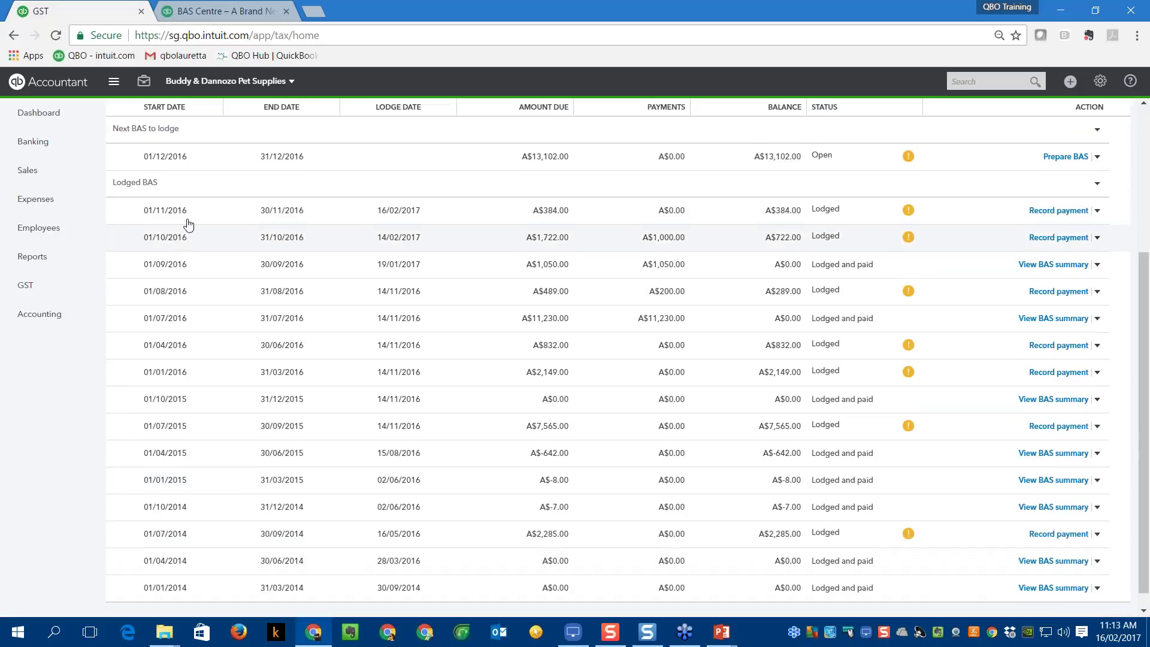
scroll(188, 224, "up", 2)
scroll(188, 224, "up", 2)
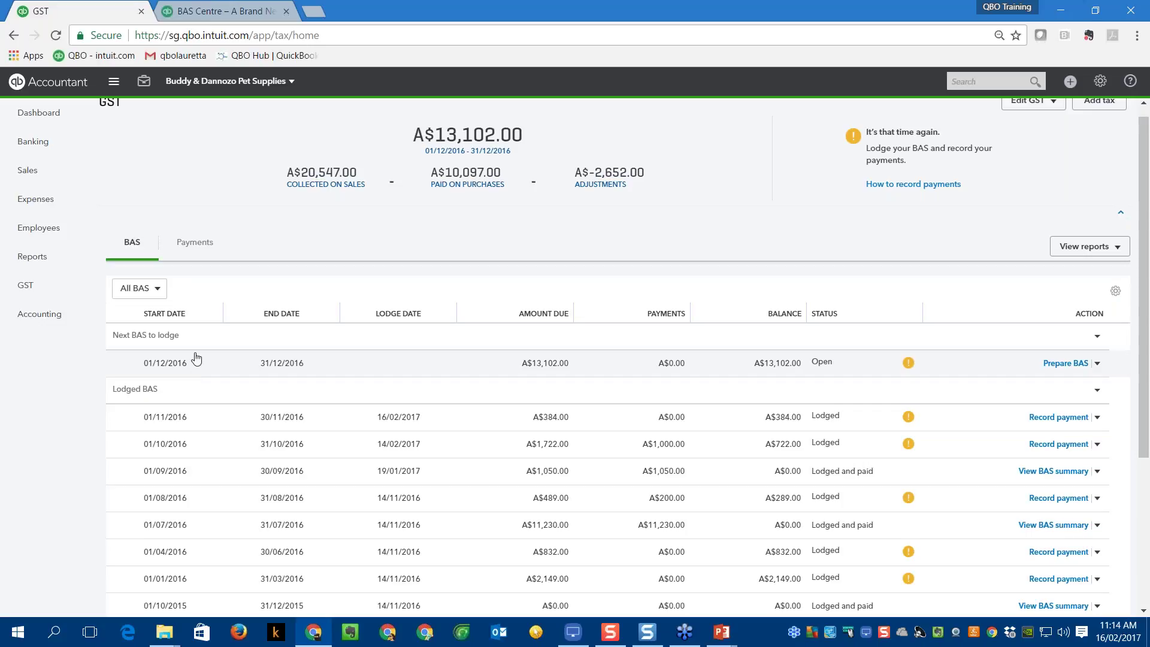
Review the recorded GST payments and the extra action for the 21/11/2016 payment, and return to the BAS list.
left_click(194, 246)
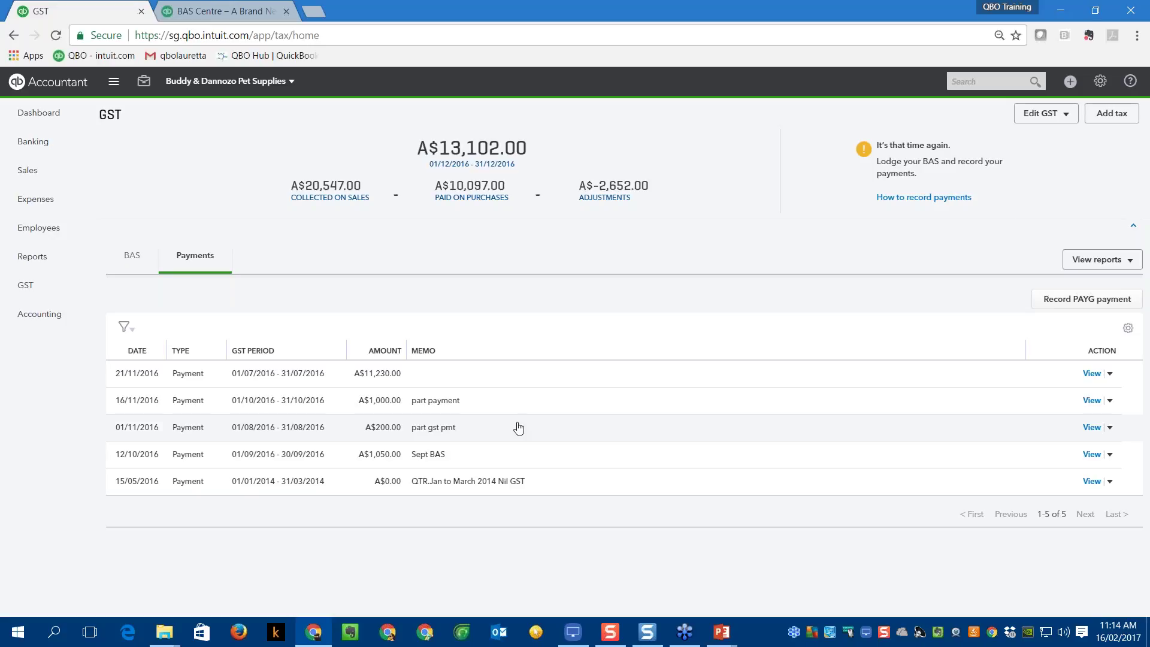
left_click(1071, 84)
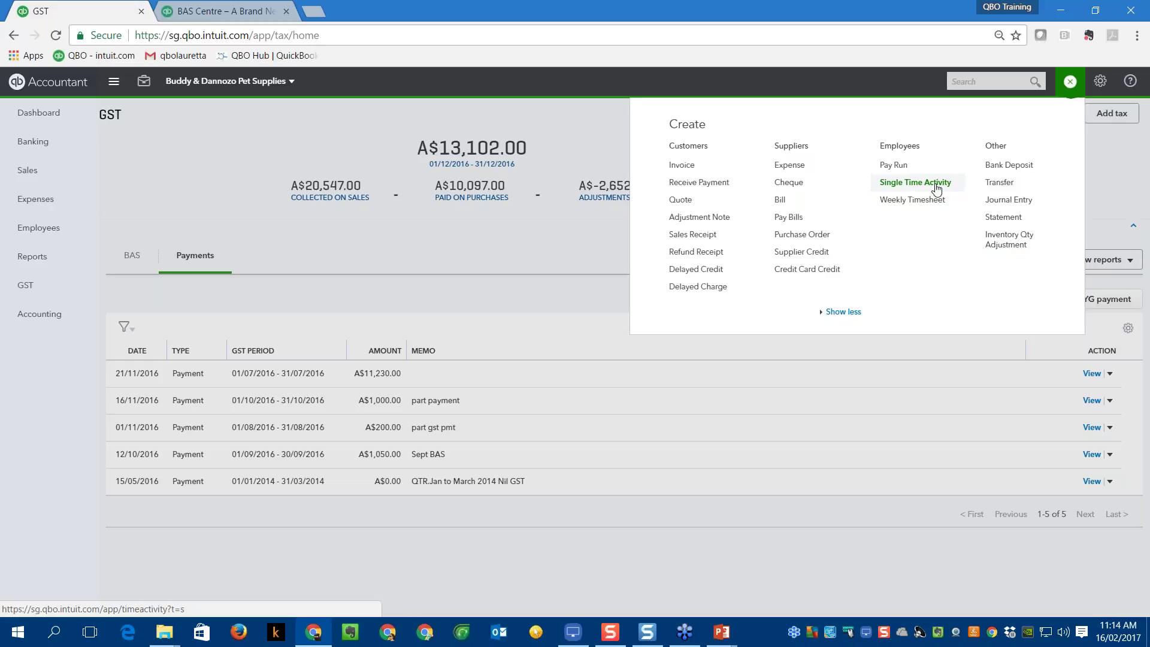
left_click(615, 295)
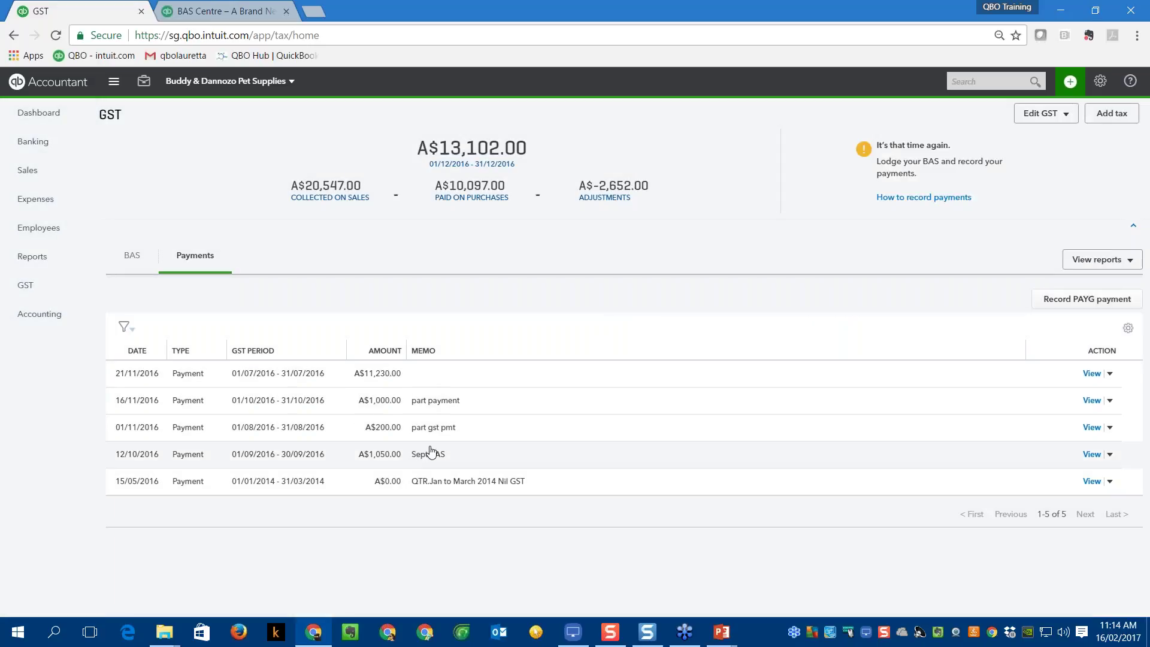
left_click(1110, 374)
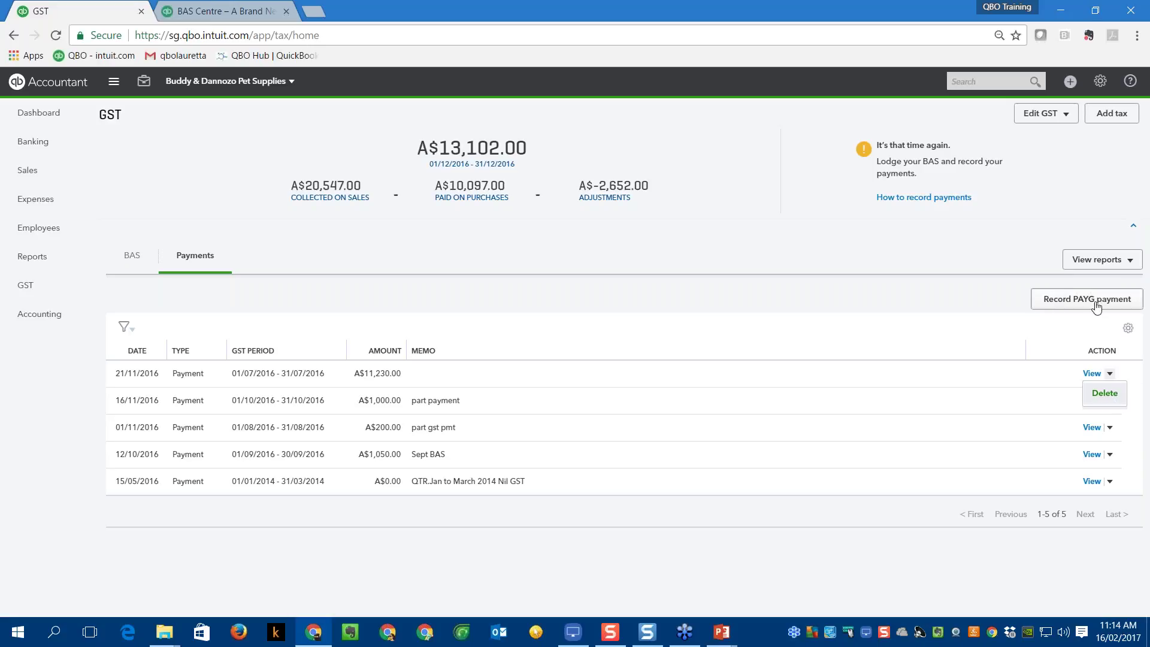
left_click(133, 257)
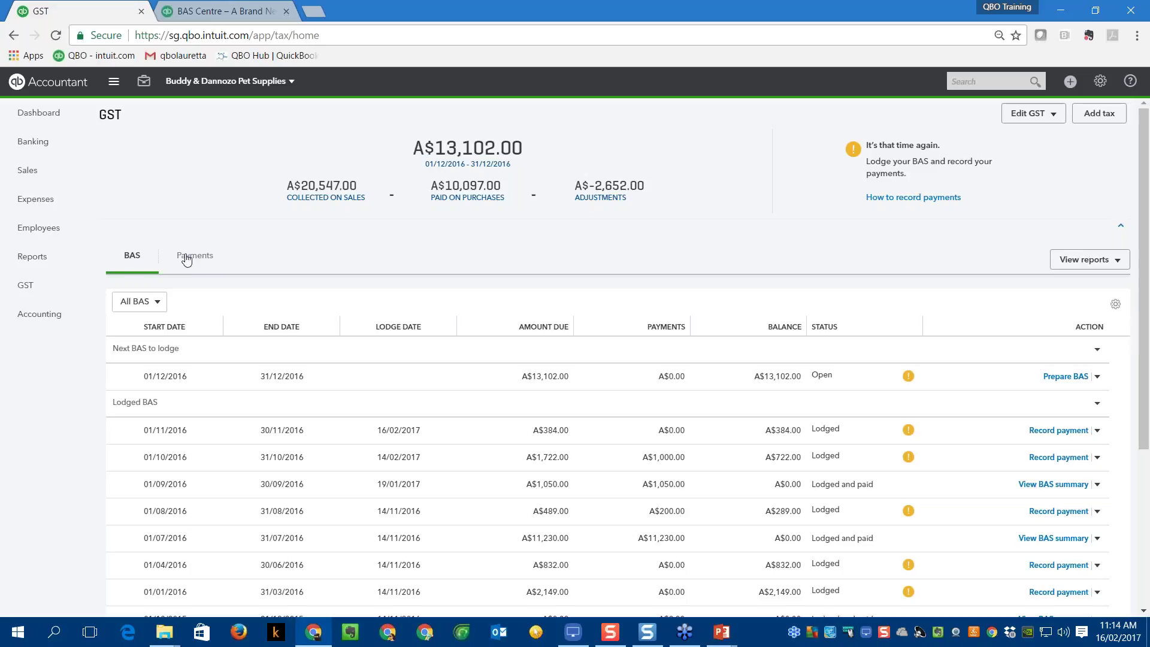
Check which GST reports can be viewed and examine the amounts, payments and statuses of the lodged BAS periods.
left_click(1111, 265)
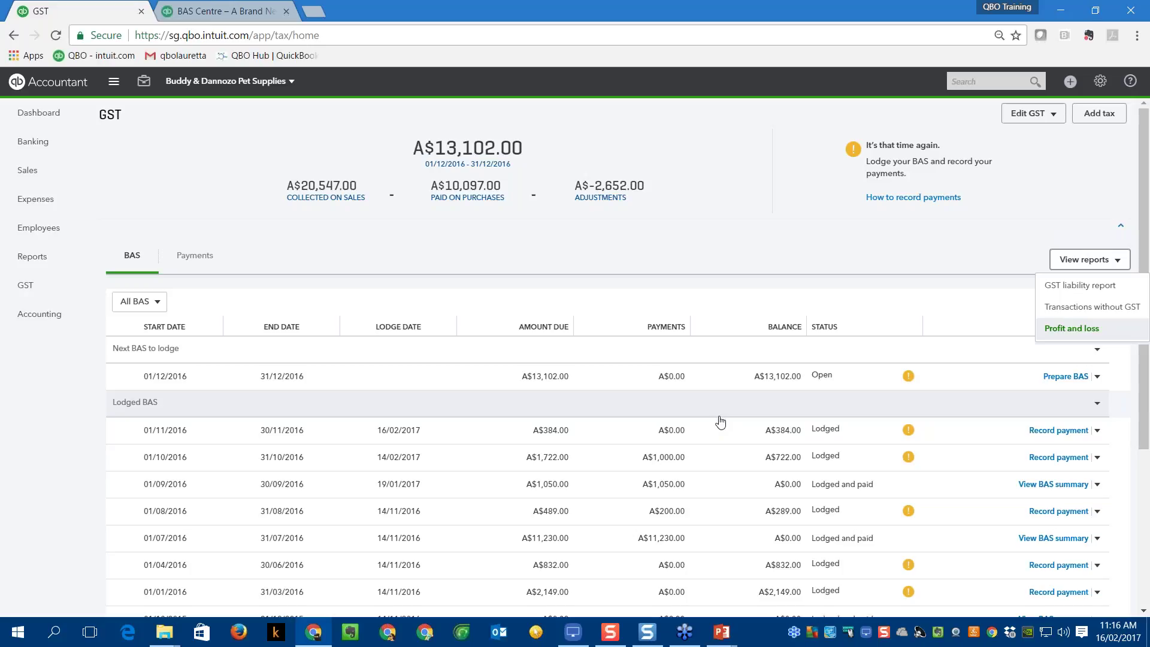
scroll(599, 359, "down", 2)
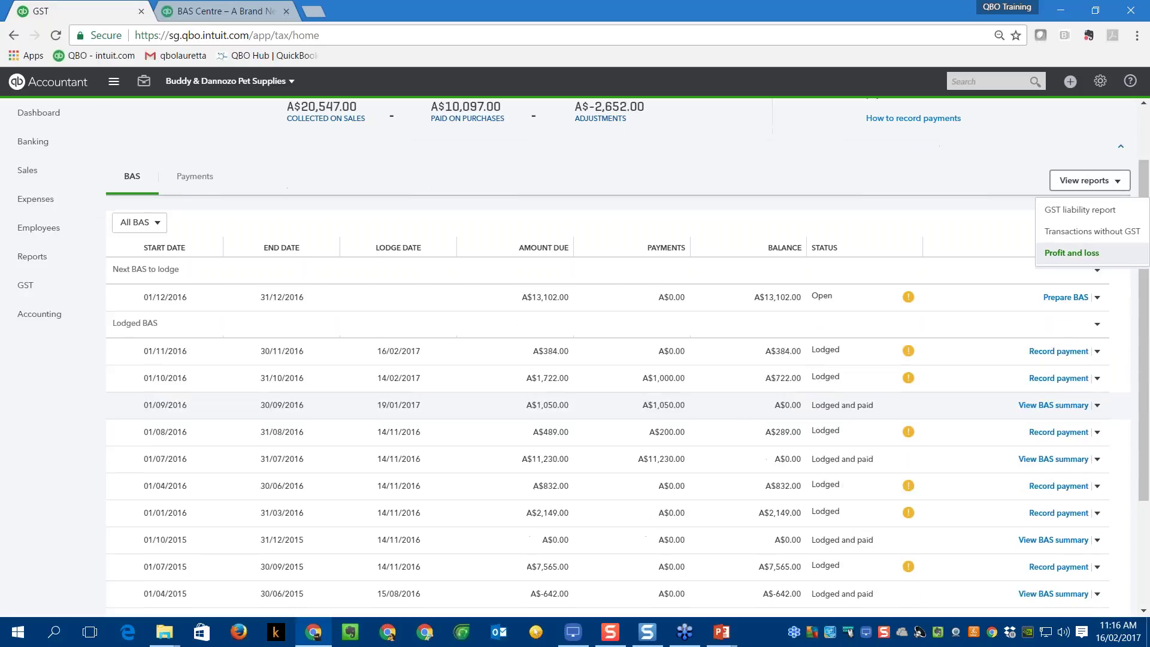
scroll(599, 413, "down", 1)
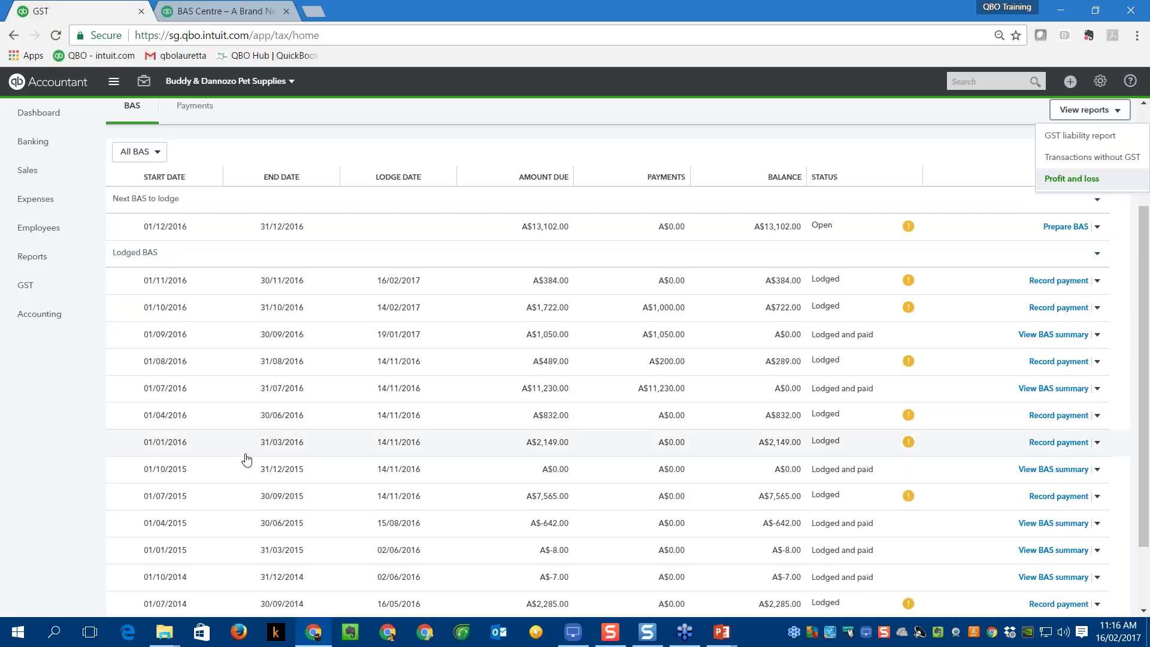
scroll(250, 457, "down", 1)
scroll(243, 459, "down", 1)
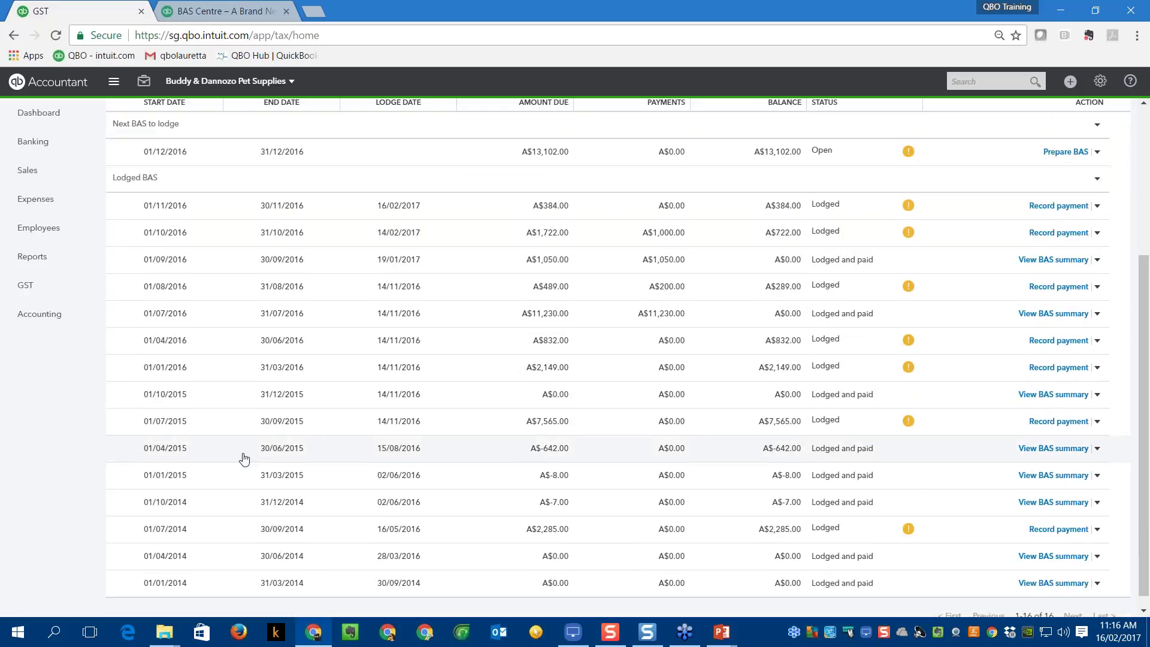
scroll(244, 458, "down", 1)
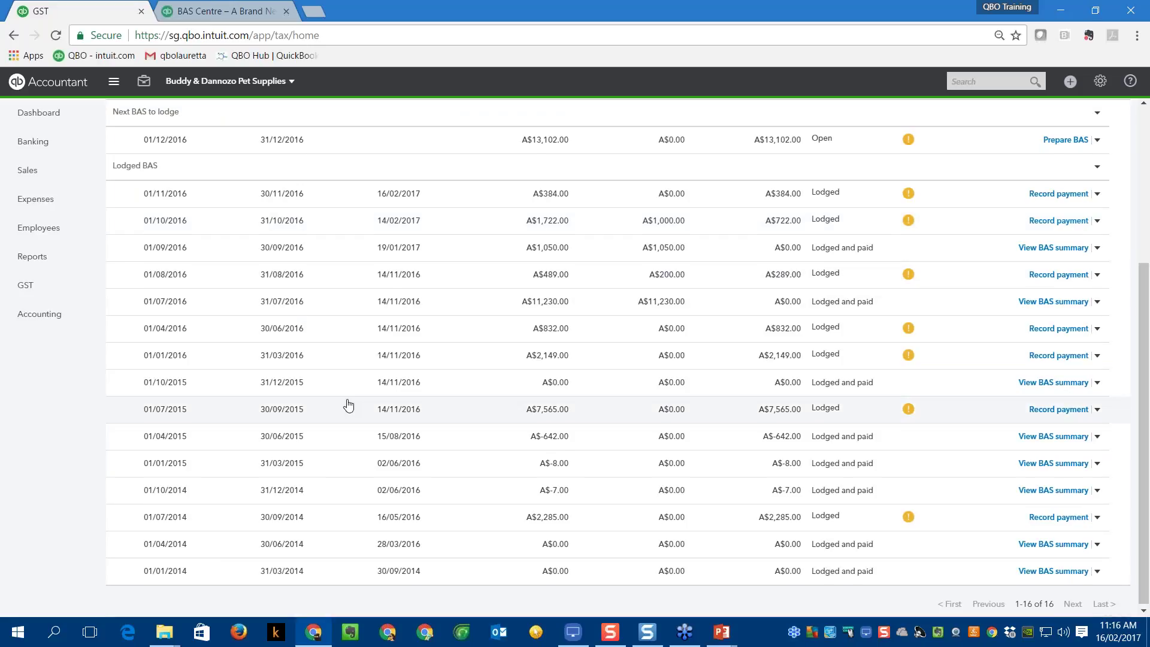
Start recording a GST payment for the October 2016 BAS from the 1-1103 Westpac account, keeping Payment as the type.
scroll(348, 405, "up", 1)
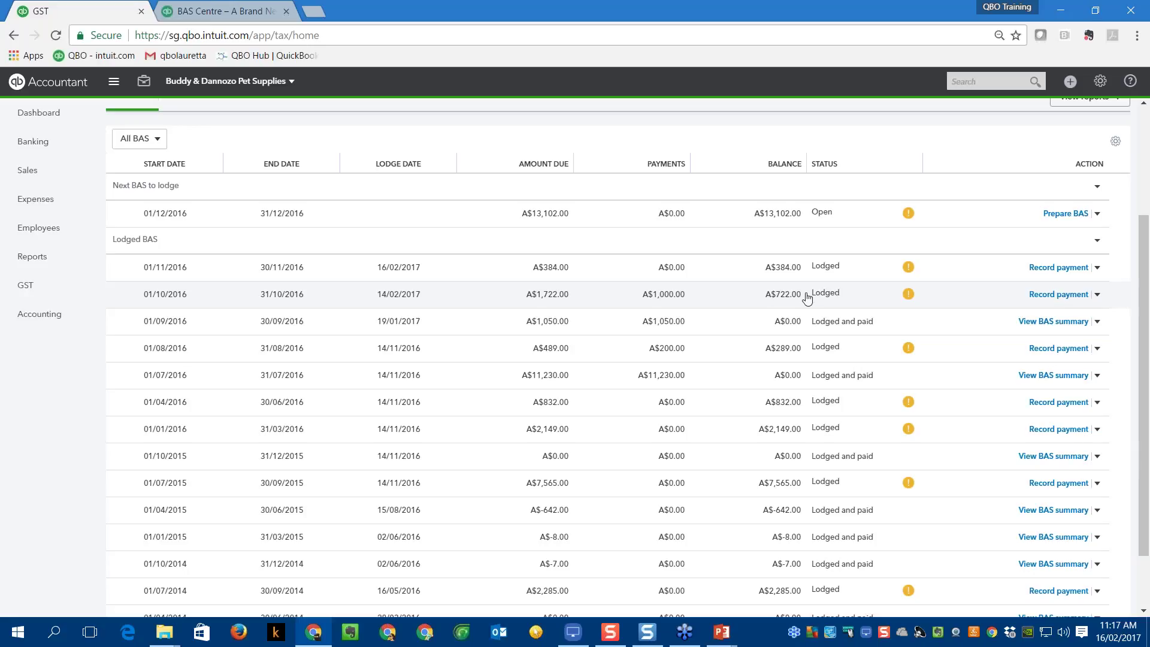
left_click(1039, 301)
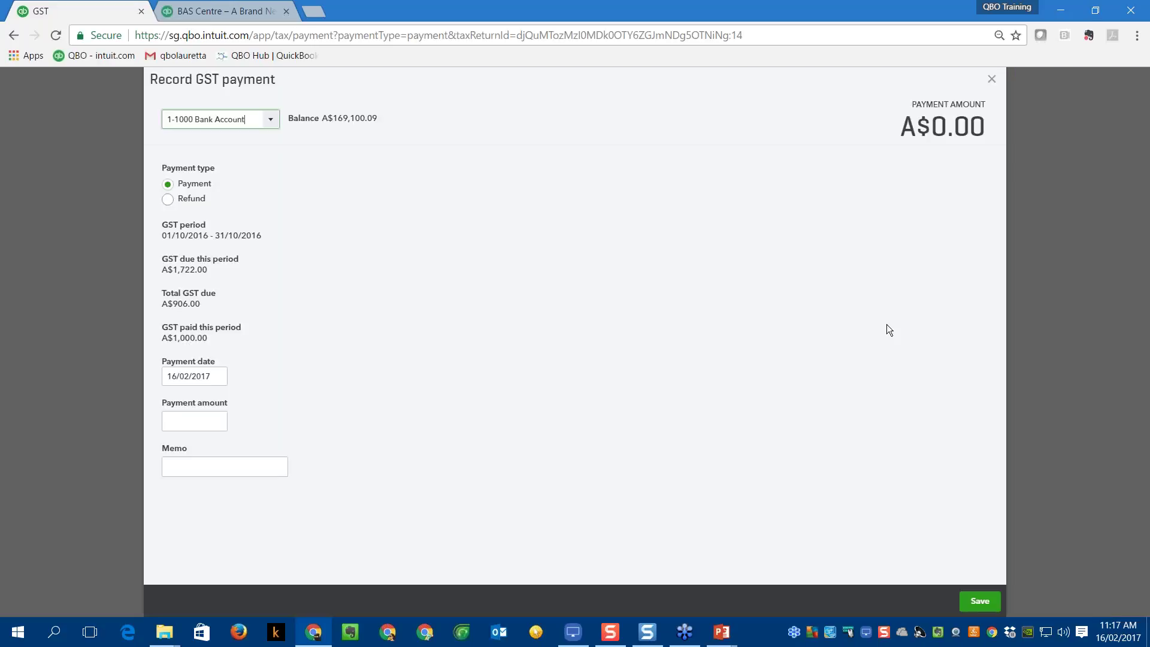
left_click(269, 120)
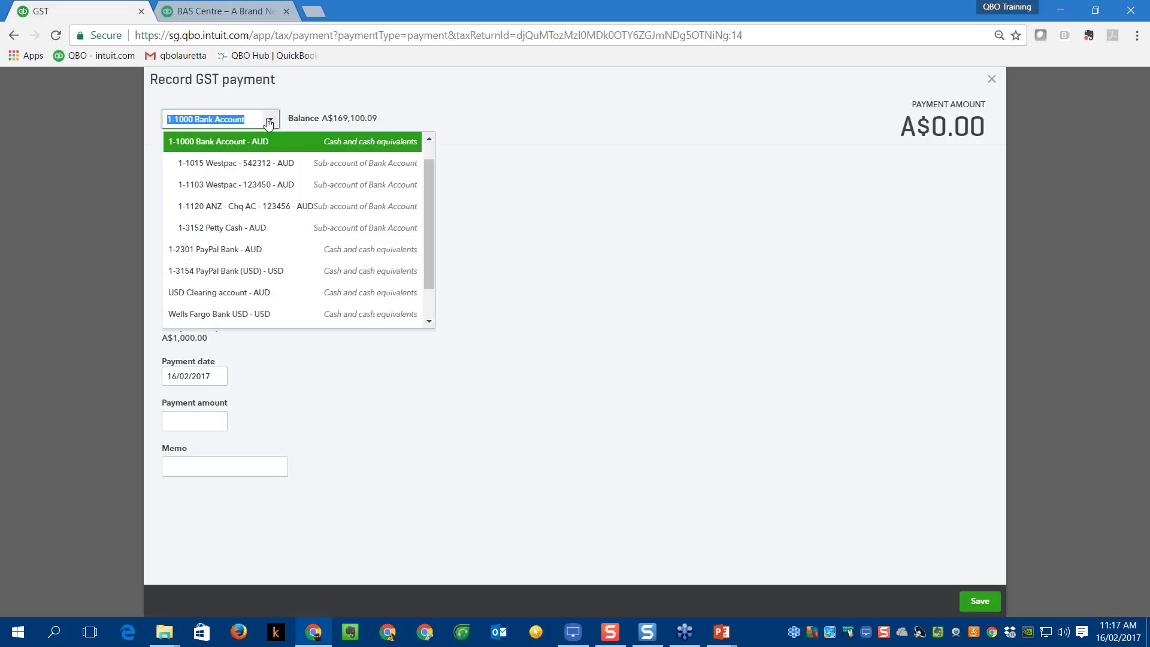
left_click(274, 187)
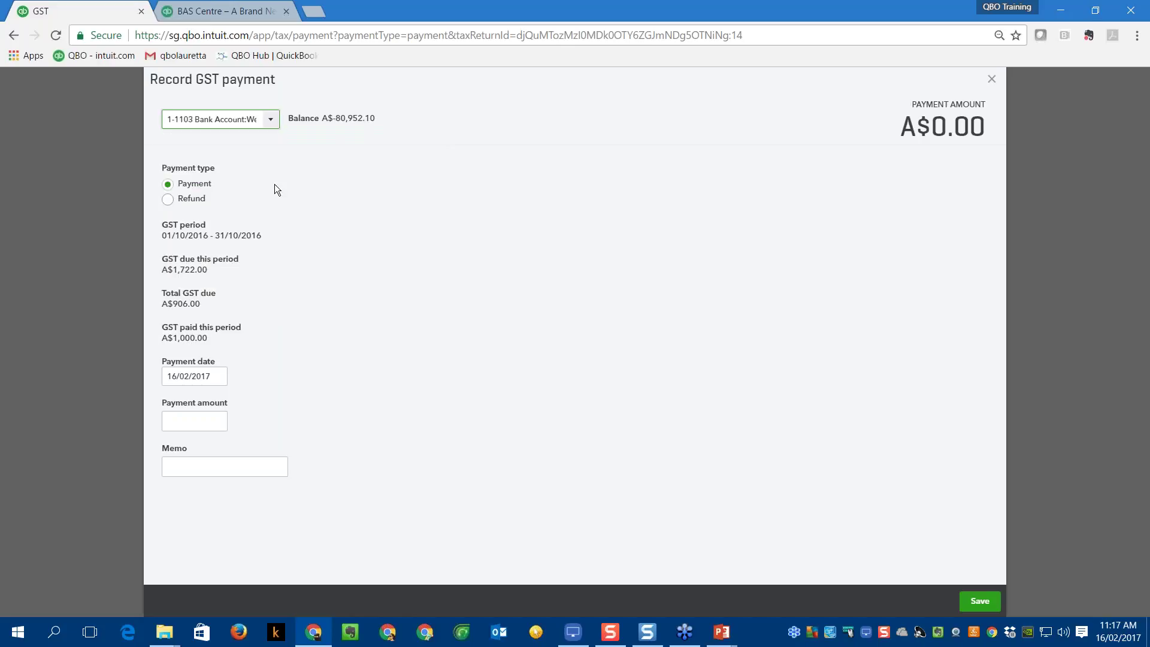
left_click(196, 201)
Set the payment amount to 722.00, add the memo "remainder of payment for October" and save the GST payment.
left_click(181, 421)
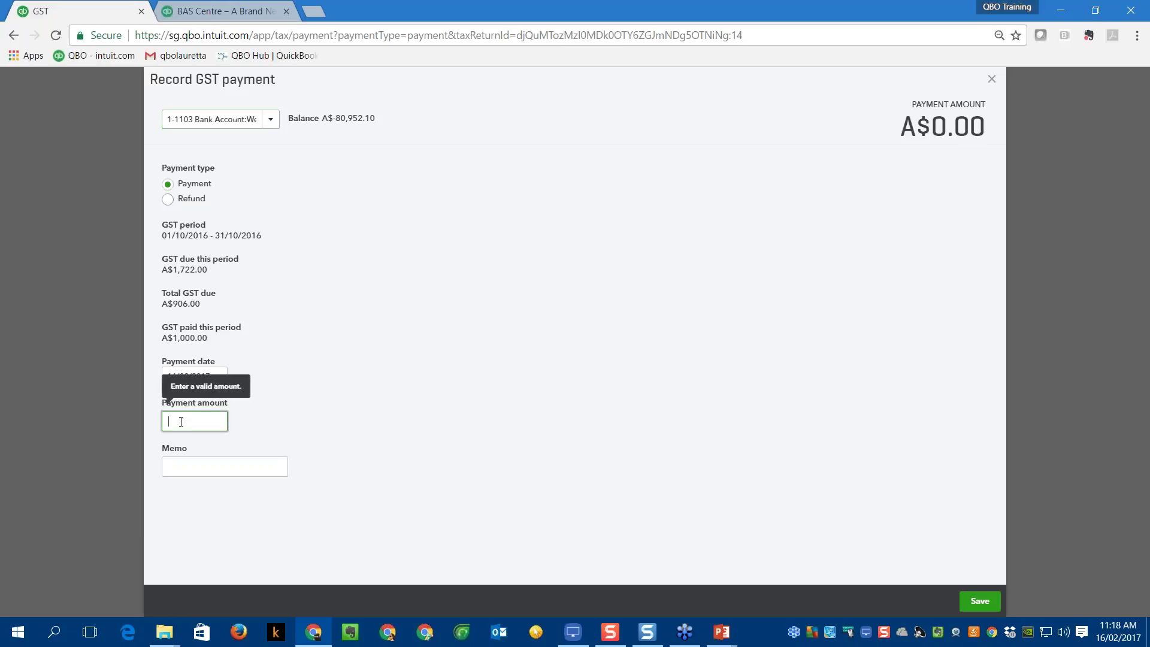
type("722.00")
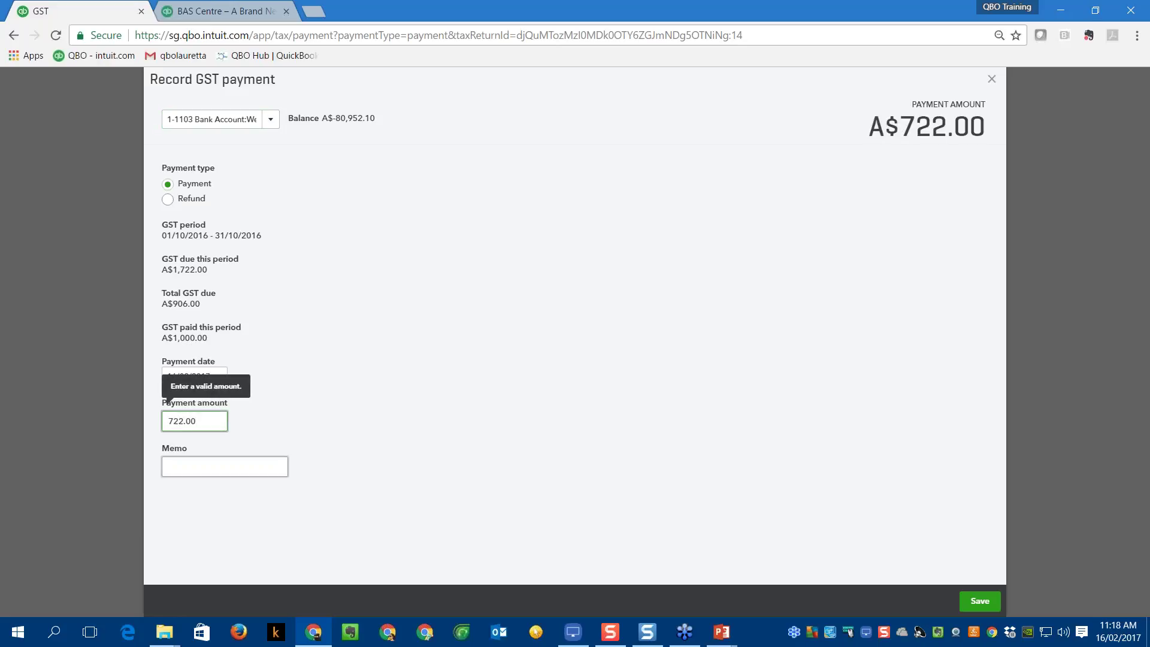
left_click(175, 460)
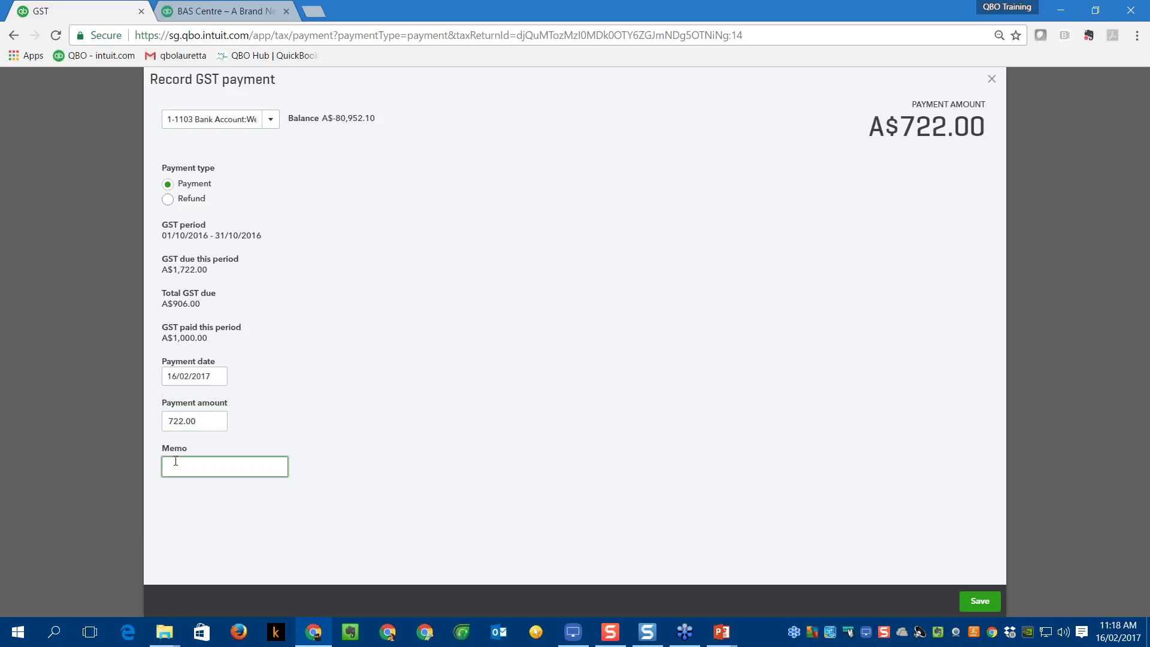
type("remainder of payme")
type("nt for October")
left_click(973, 602)
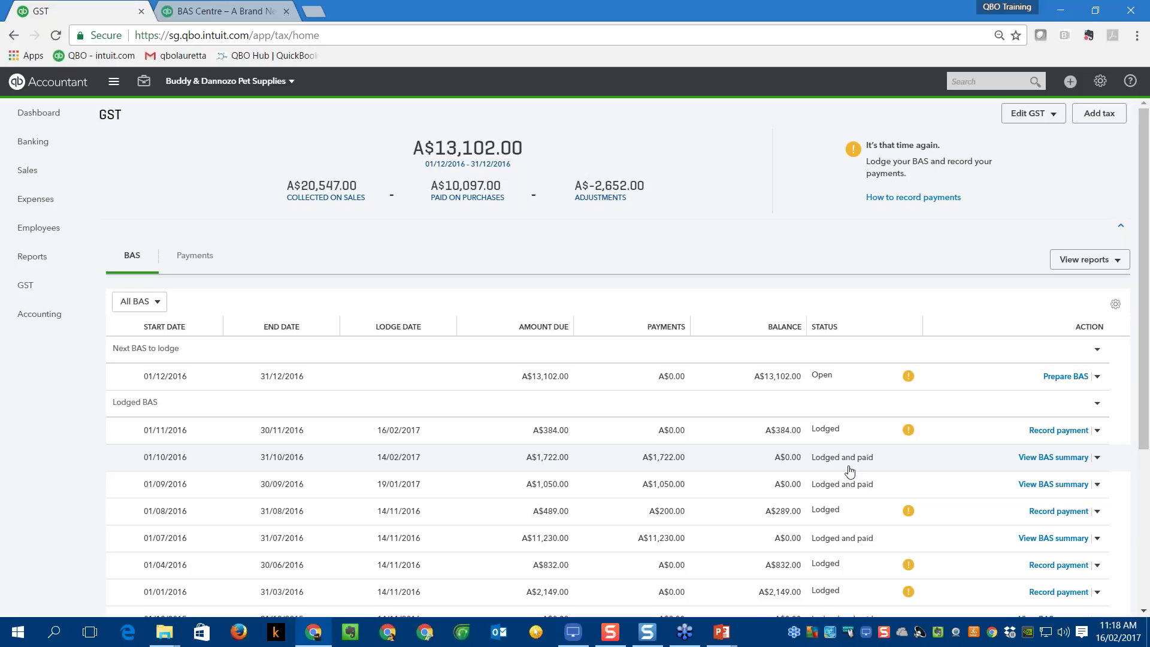
Review the BAS Summary Report for October 2016 and the other actions available for that lodged BAS.
left_click(1070, 458)
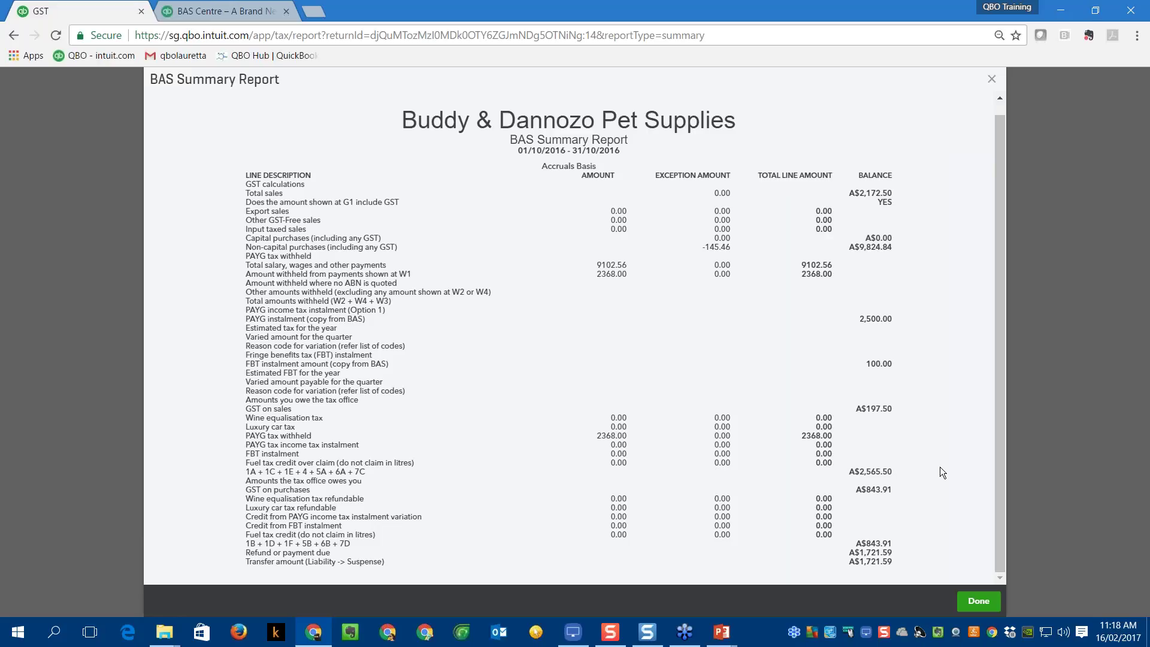
left_click(991, 79)
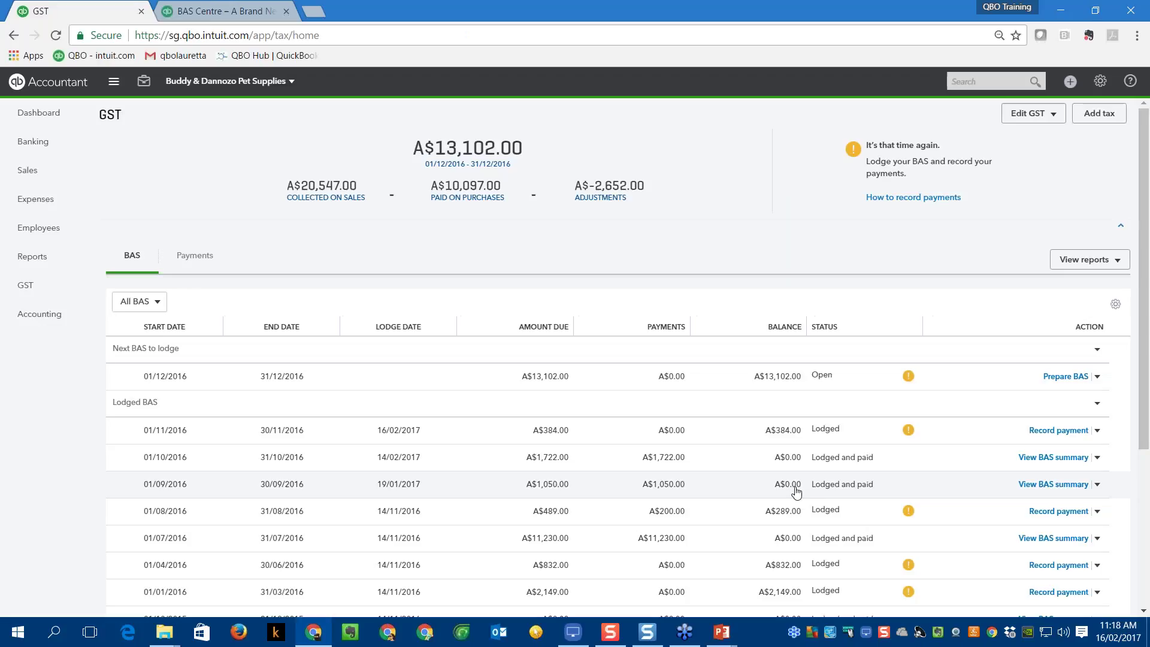
left_click(1098, 459)
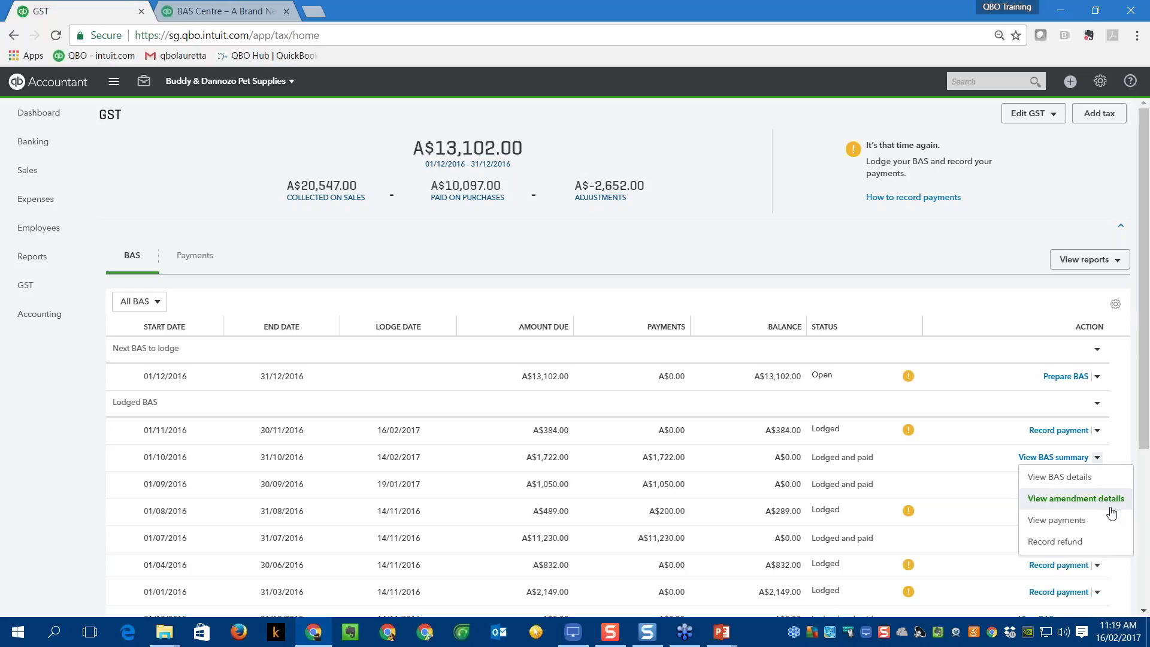
left_click(1089, 550)
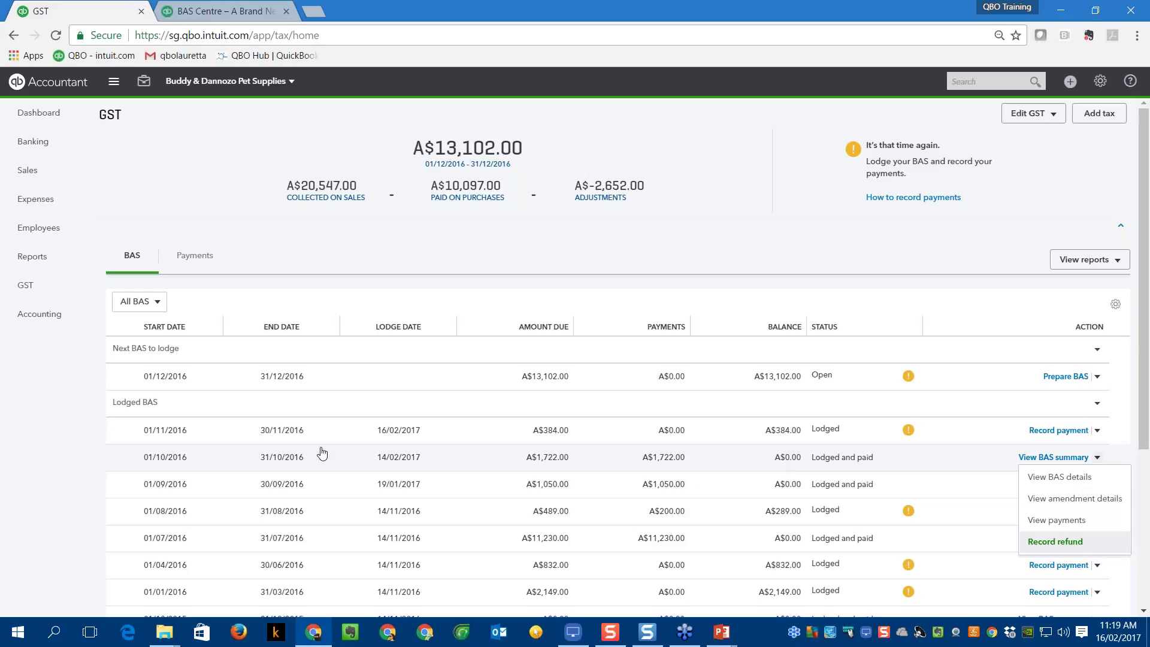
View the details of the October remainder payment, check its delete option, and return to the BAS list.
left_click(189, 262)
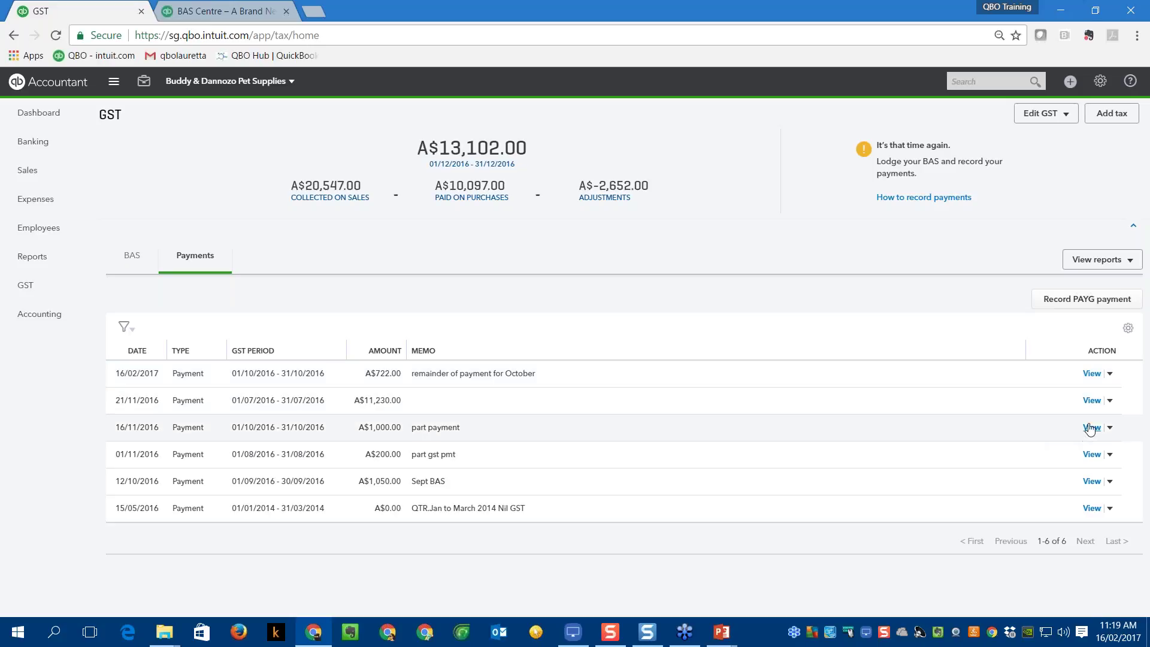
left_click(1091, 373)
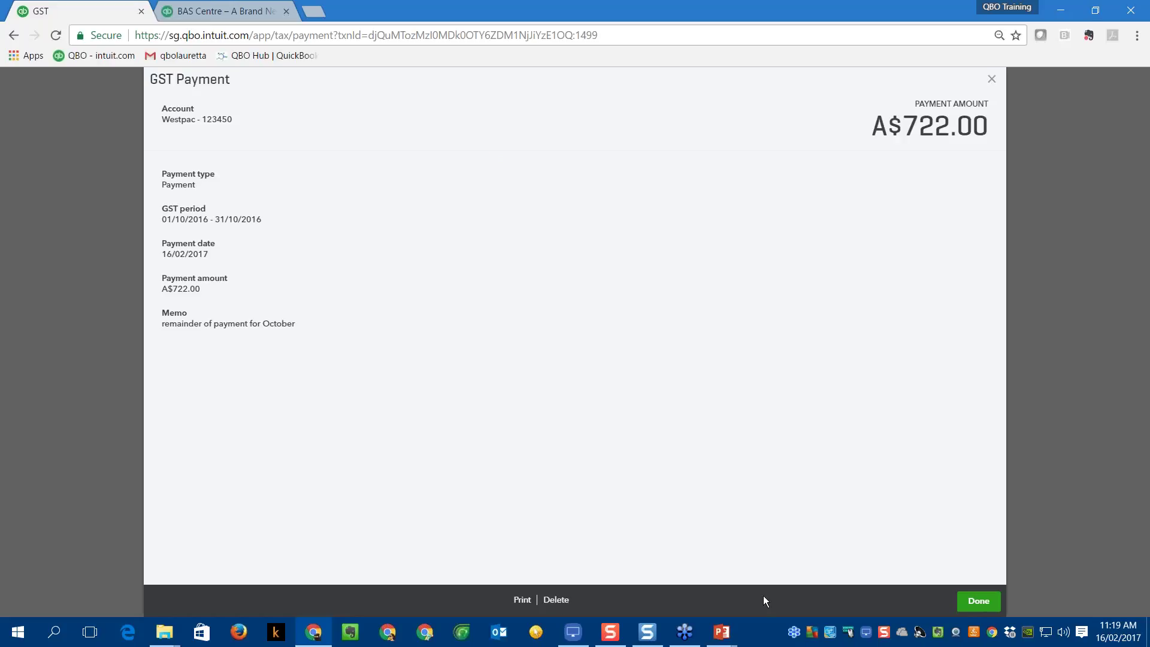
left_click(975, 603)
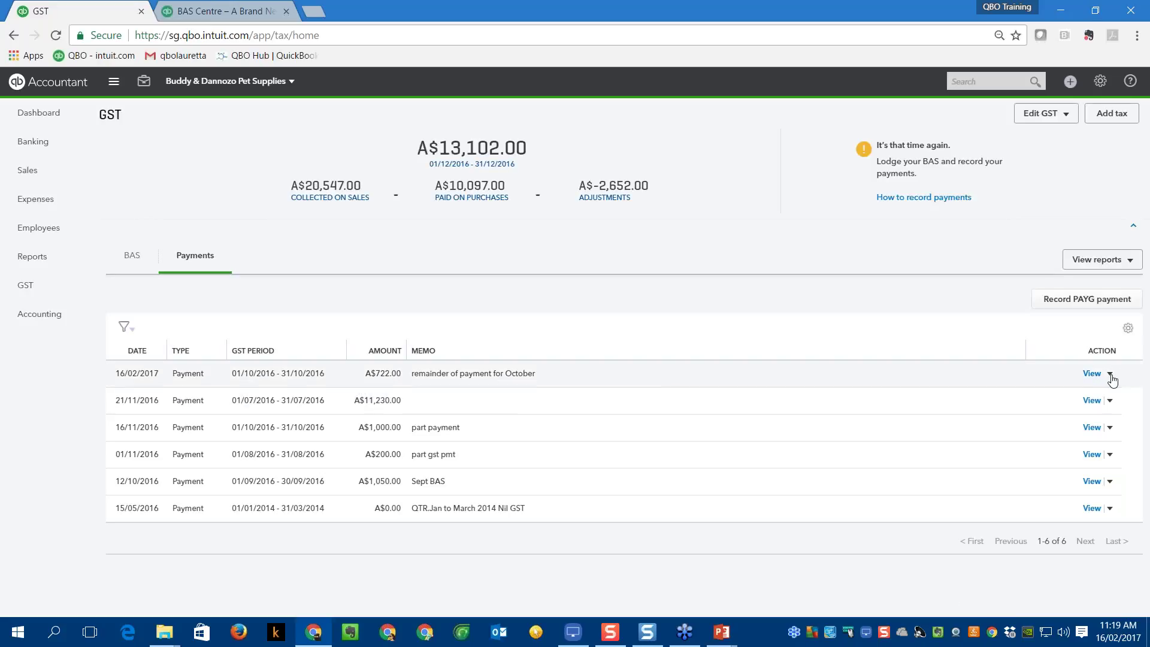
left_click(1110, 375)
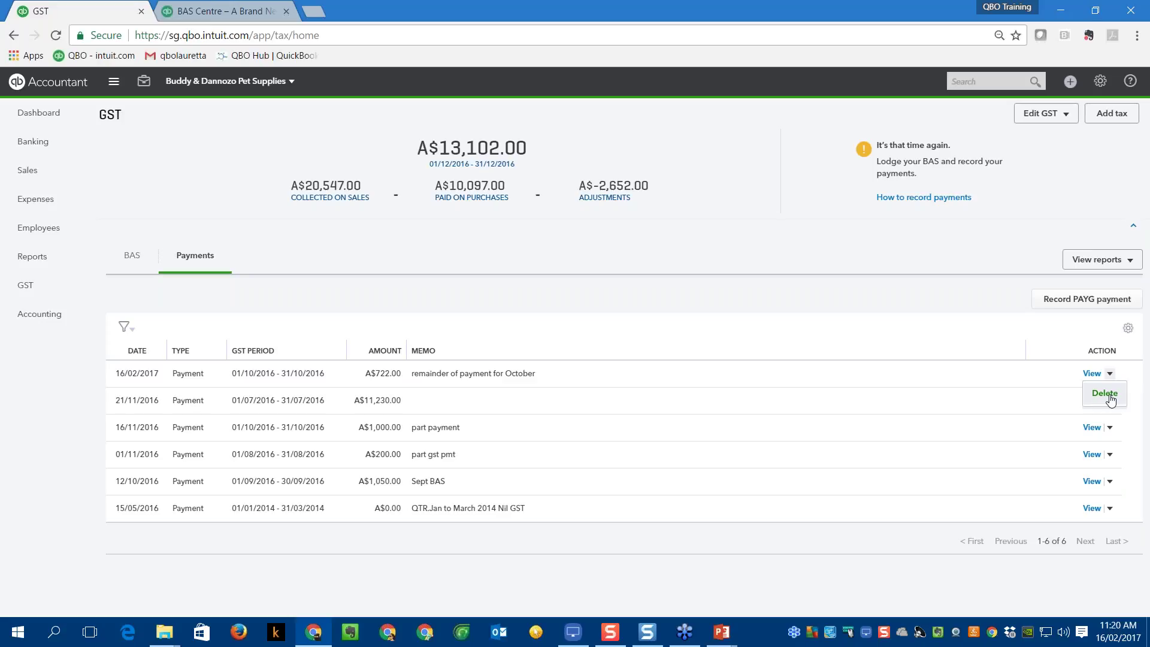
left_click(134, 258)
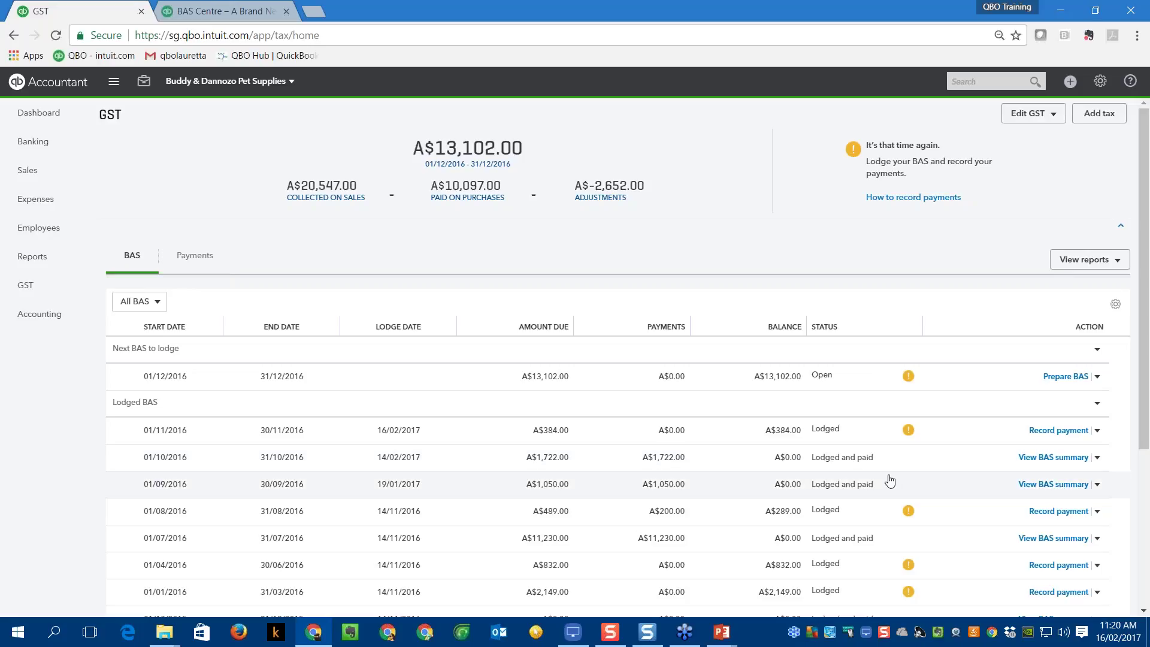
Examine the updated lodged BAS list and the transaction types that can be created.
scroll(889, 481, "down", 1)
scroll(889, 481, "down", 1)
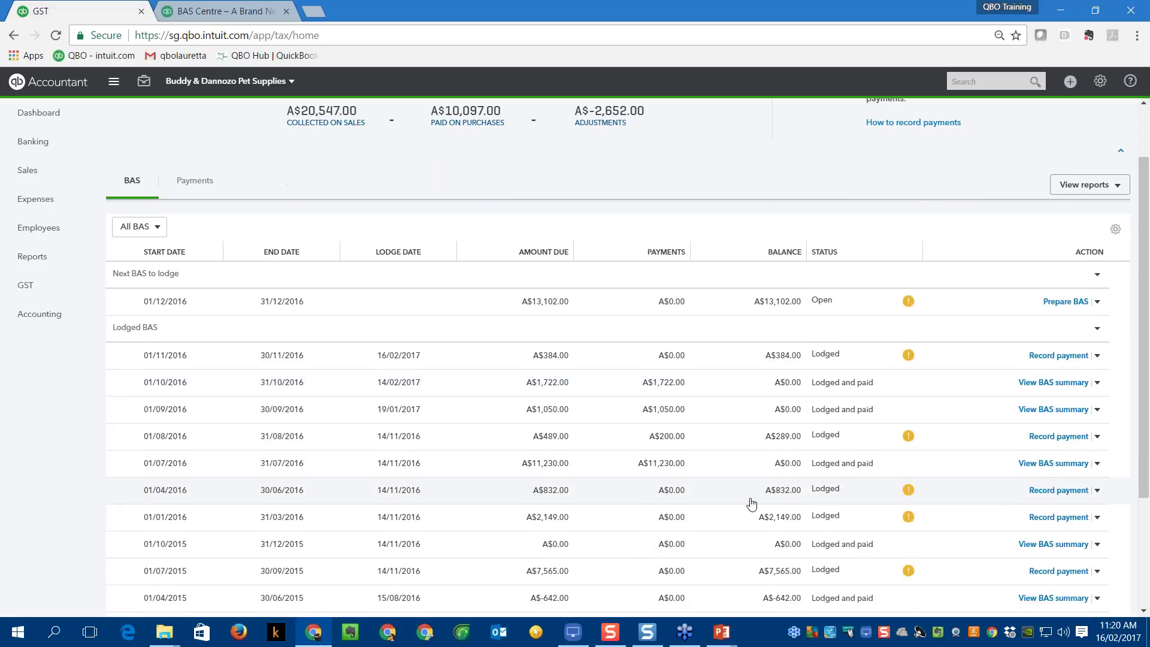
scroll(752, 505, "down", 1)
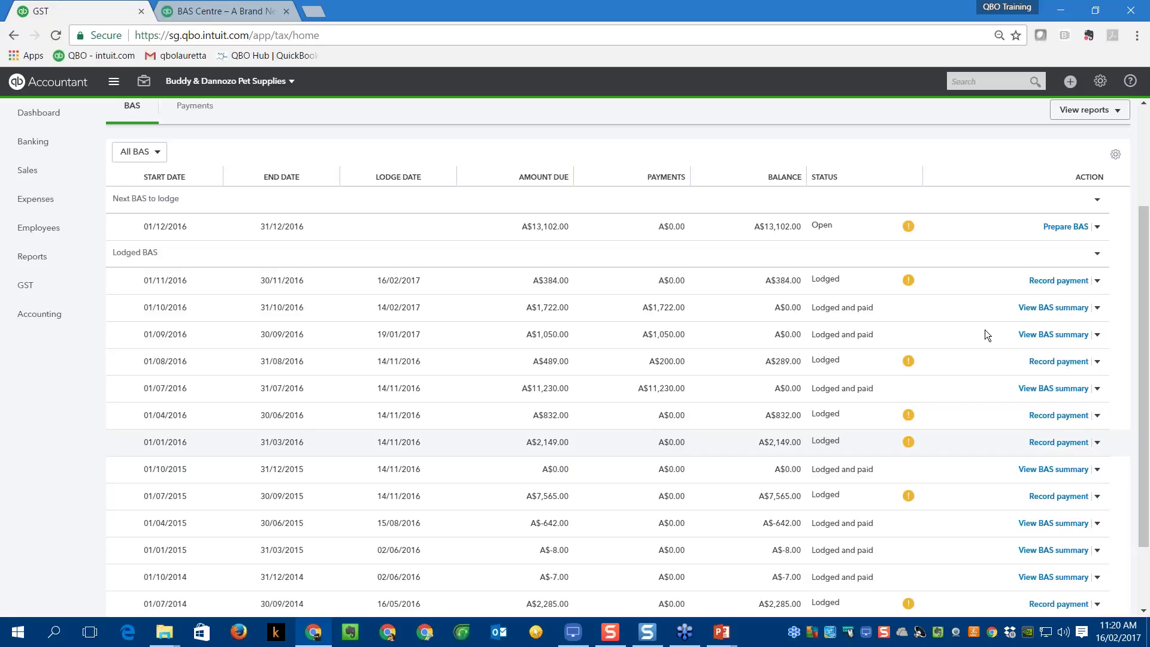
left_click(1071, 84)
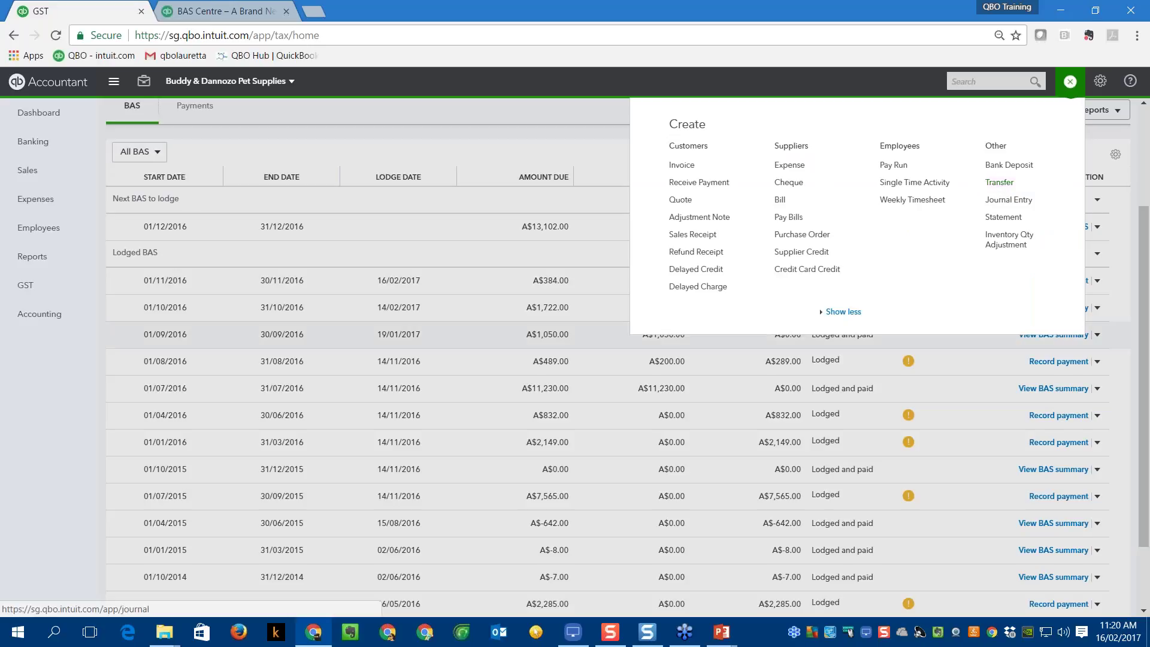
left_click(571, 114)
scroll(874, 345, "up", 1)
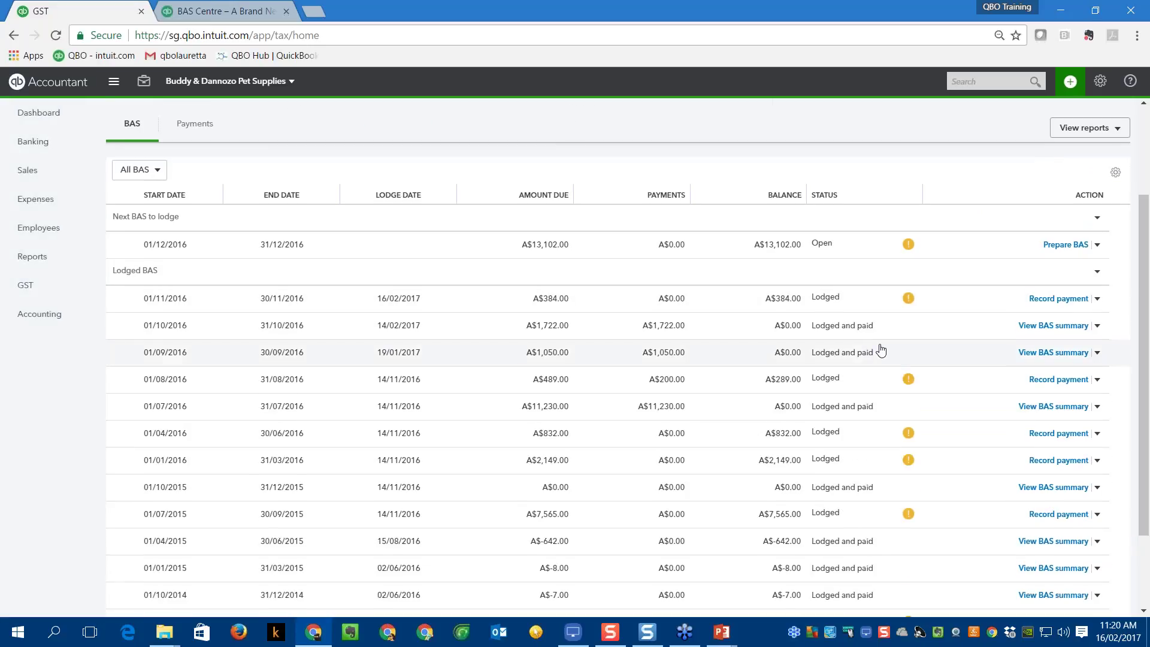
scroll(880, 349, "up", 2)
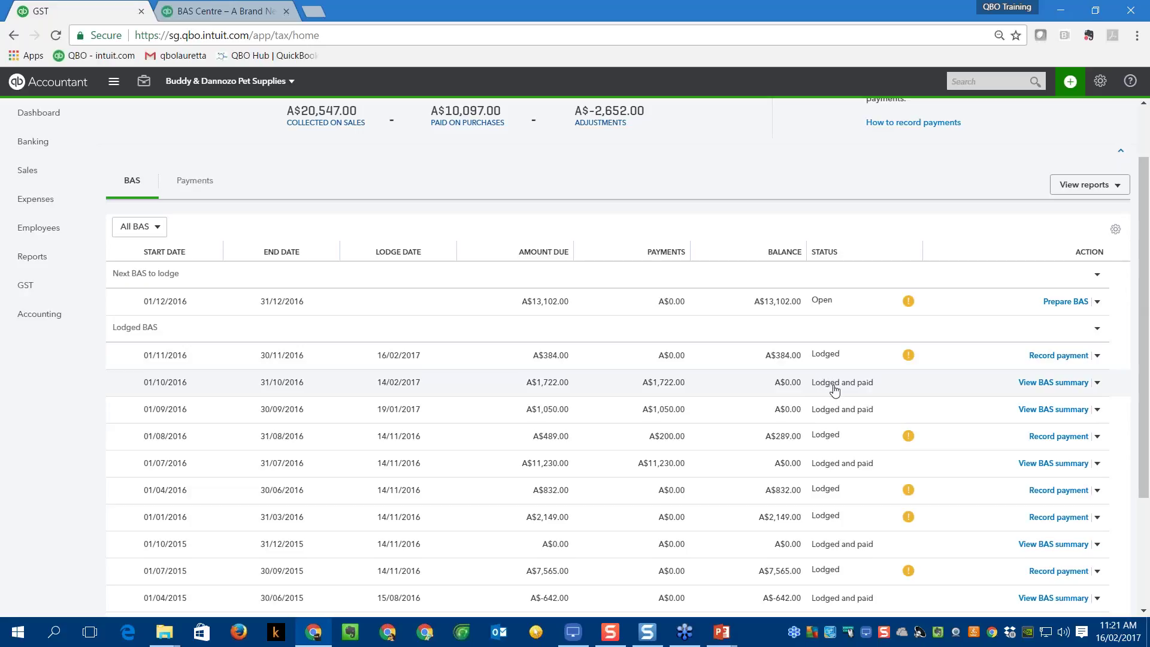
Examine the open and lodged BAS entries on the GST page and the list's display density and rows-per-page options.
scroll(835, 390, "up", 1)
scroll(834, 389, "up", 1)
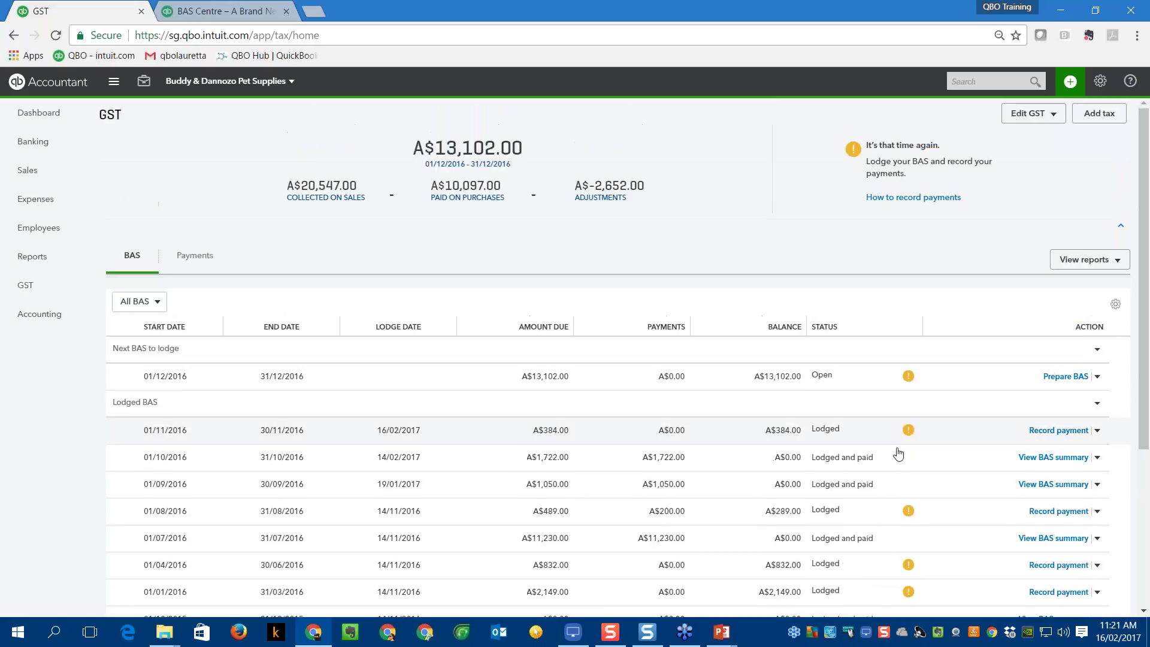
scroll(867, 508, "down", 2)
scroll(867, 508, "down", 2)
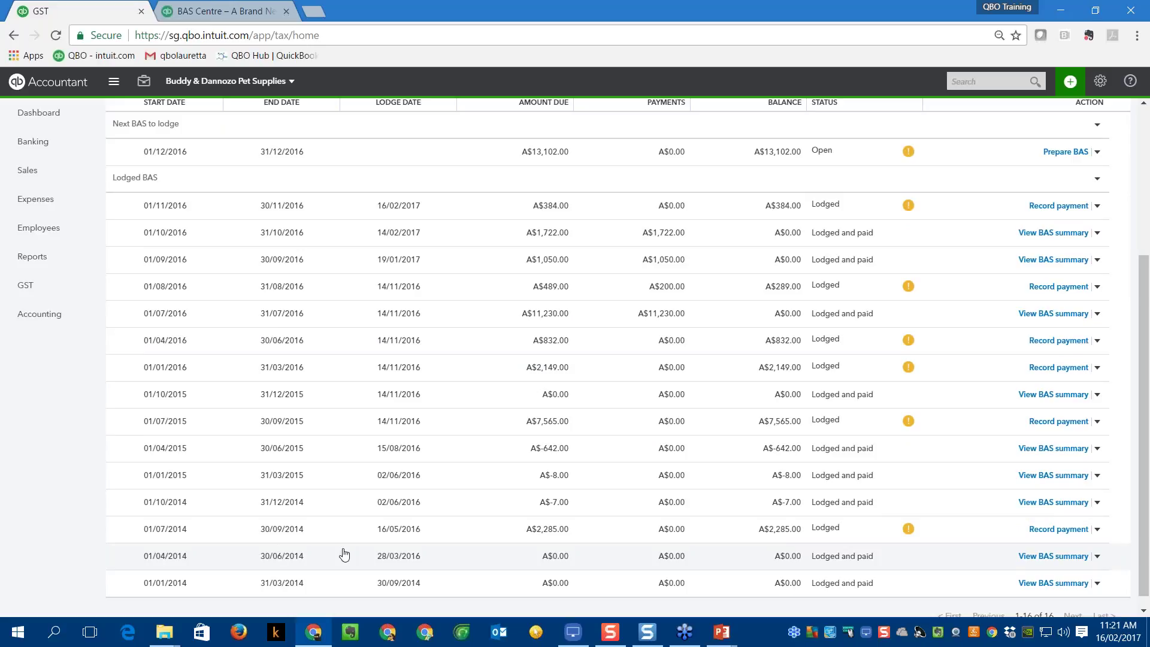
scroll(446, 540, "up", 1)
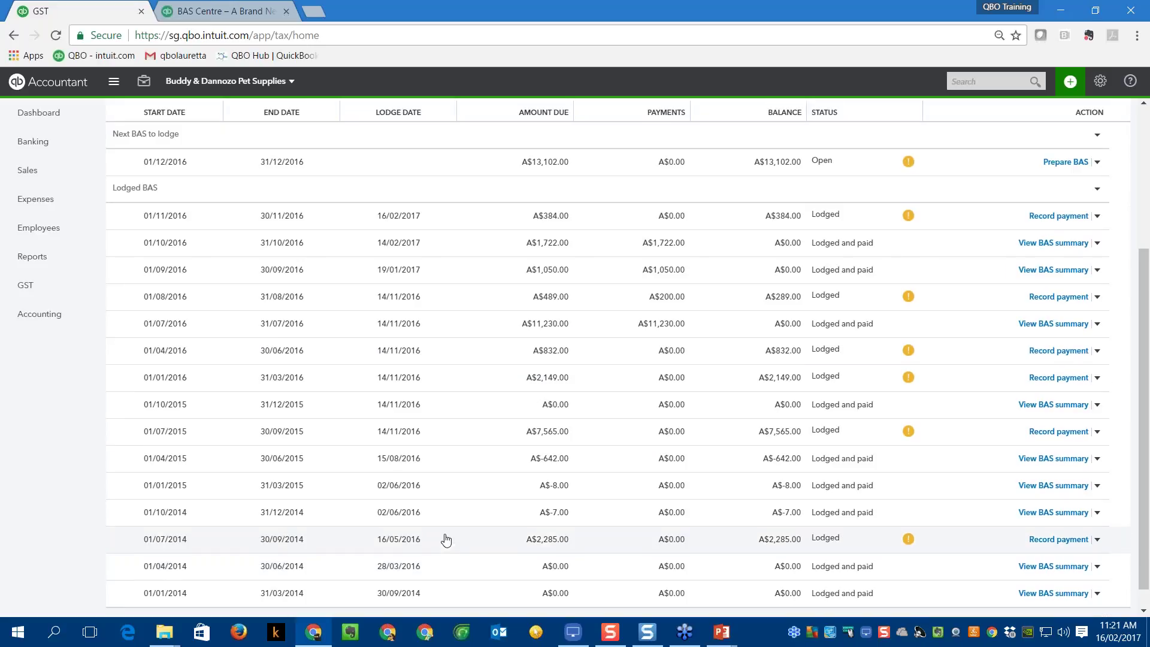
scroll(445, 540, "up", 1)
scroll(446, 539, "up", 1)
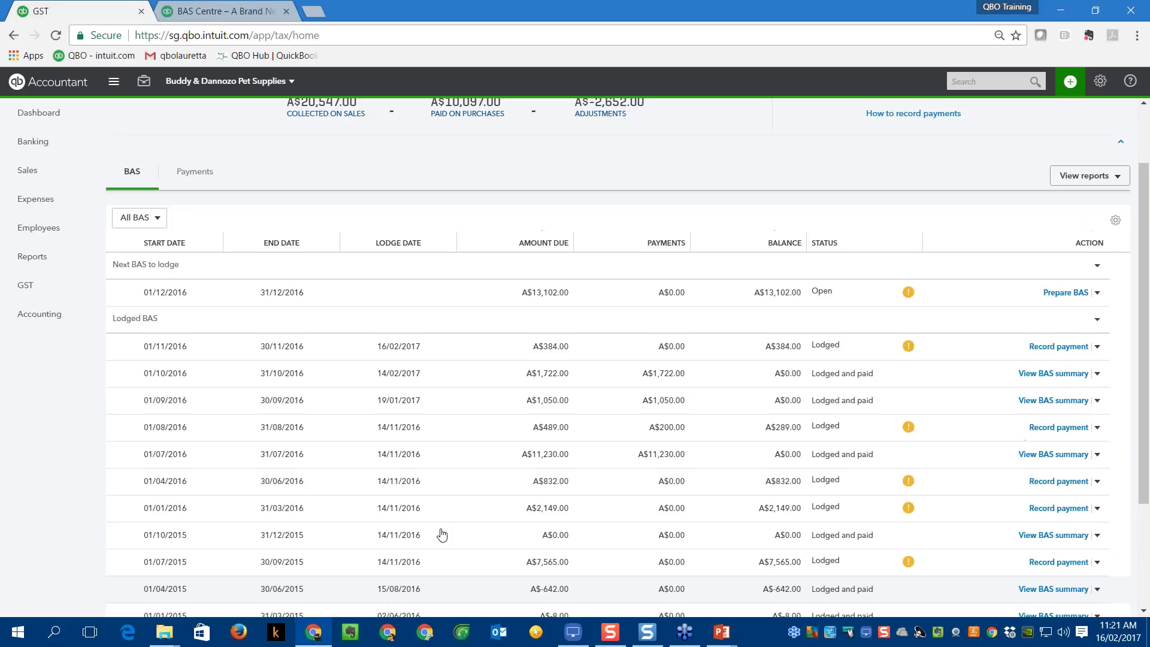
scroll(441, 535, "up", 1)
scroll(441, 533, "up", 1)
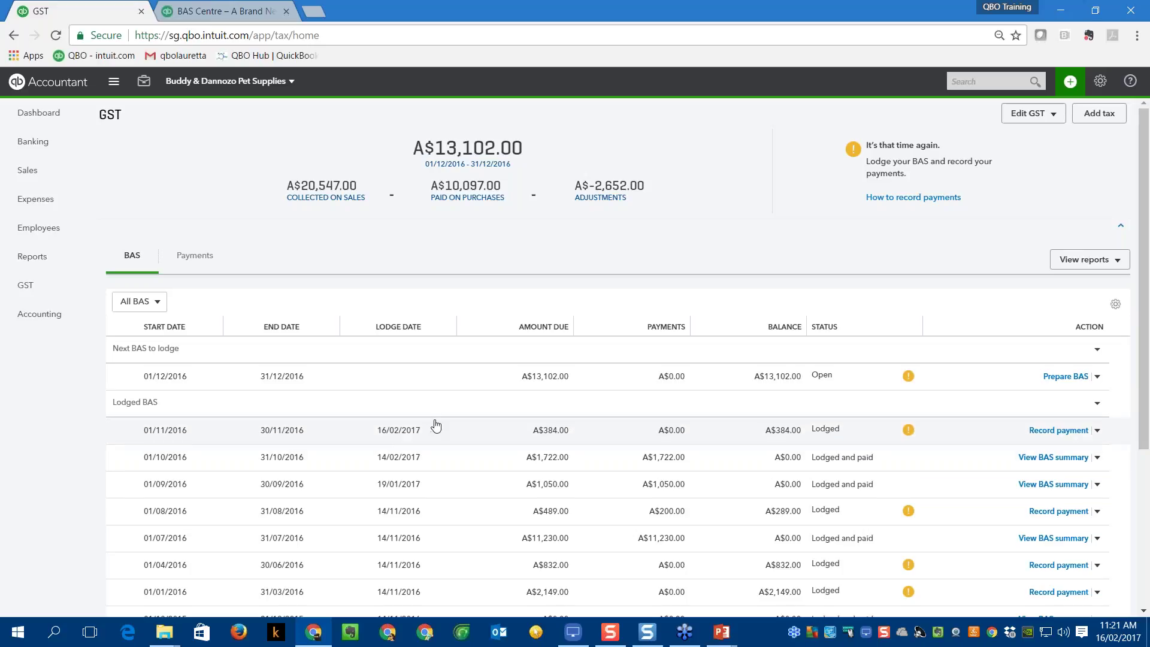
left_click(1115, 305)
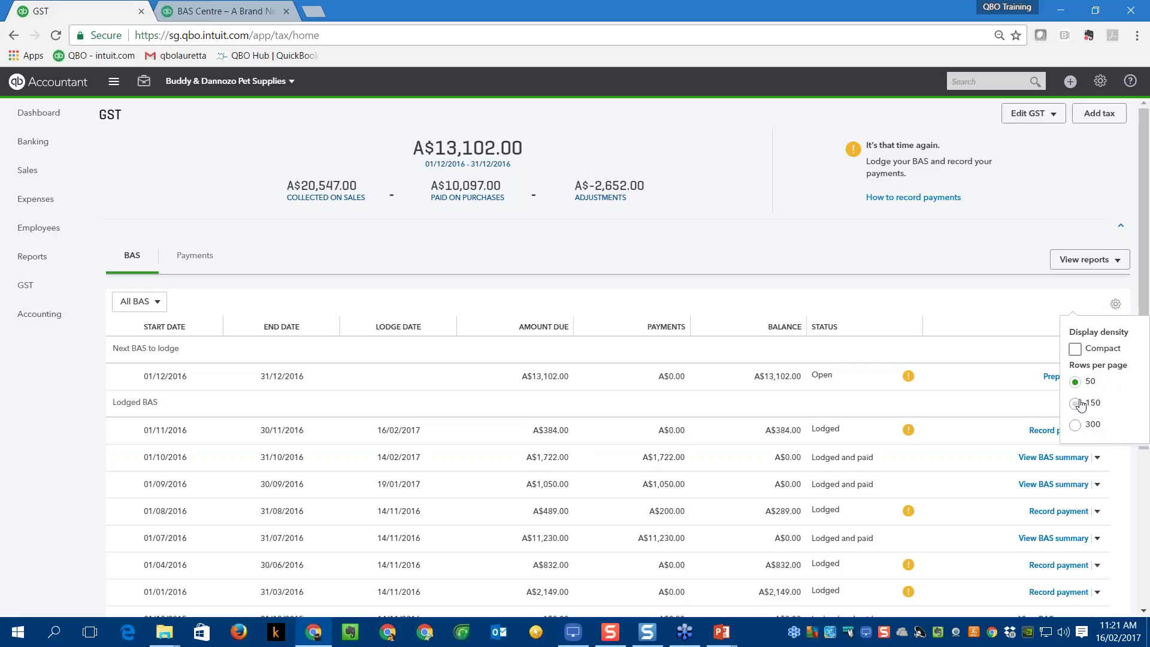
left_click(1005, 288)
Collapse and re-expand the Next BAS to lodge section and the GST summary, leaving the Lodged BAS section collapsed.
left_click(1098, 351)
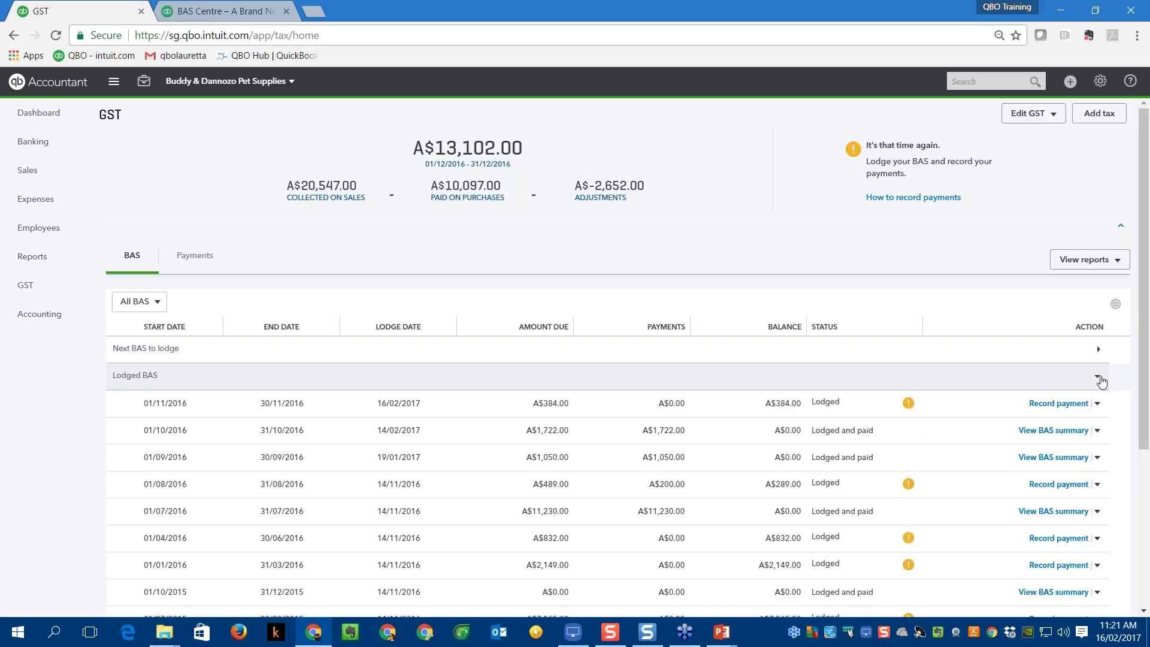
left_click(1099, 377)
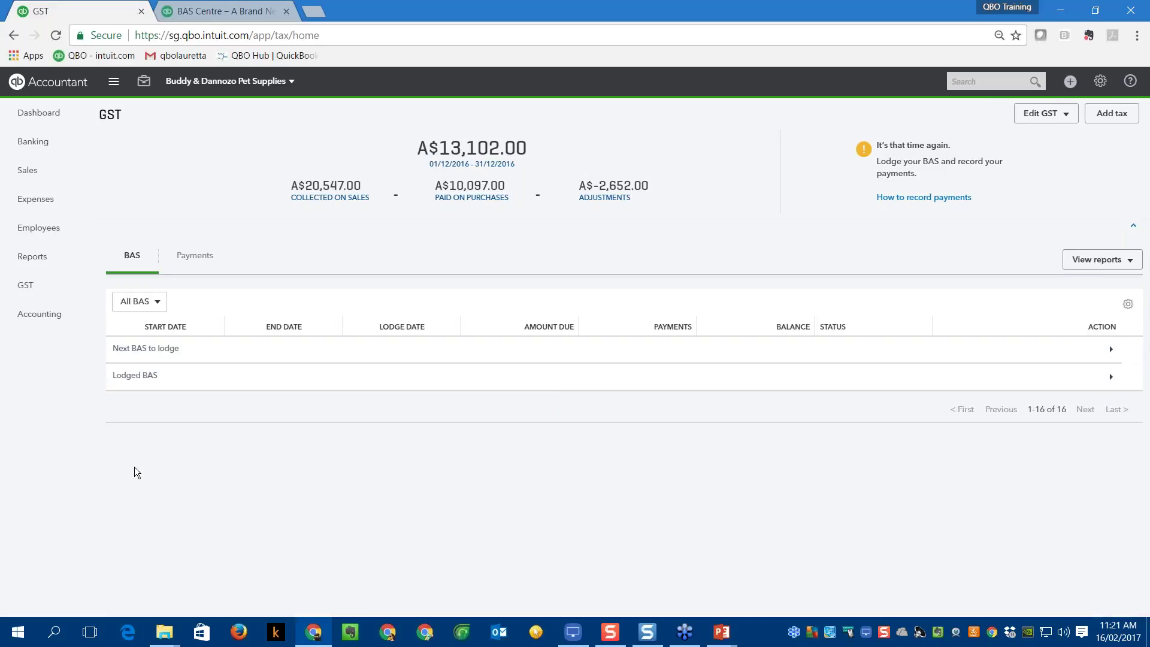
left_click(1111, 381)
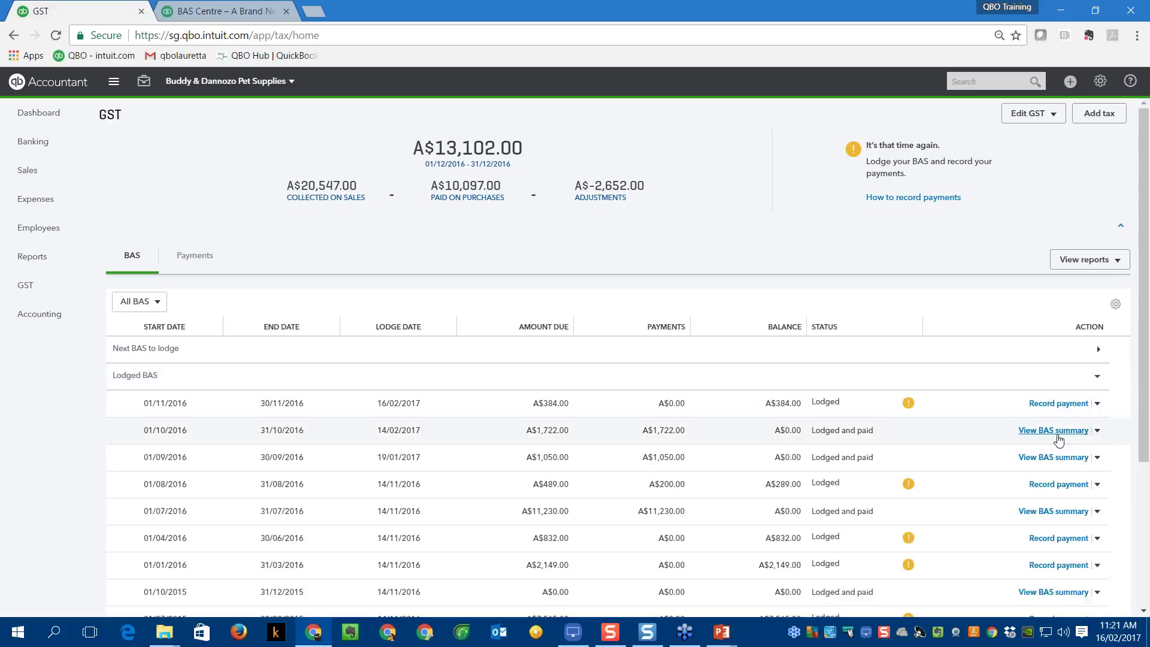
left_click(1099, 351)
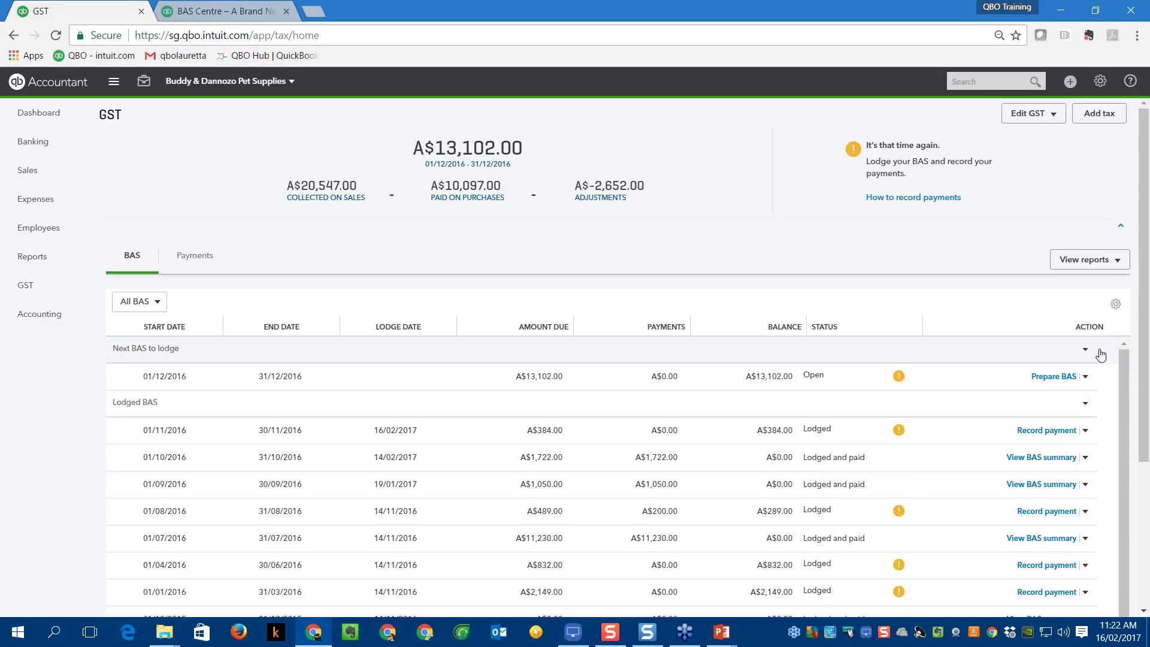
left_click(1085, 402)
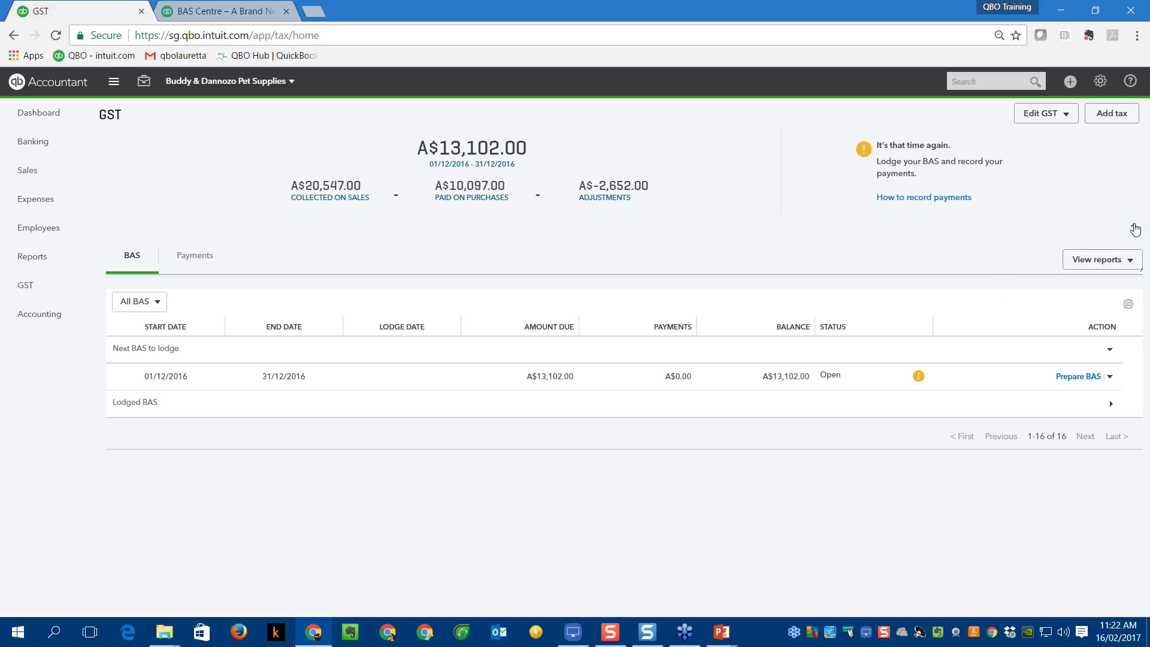
left_click(1133, 225)
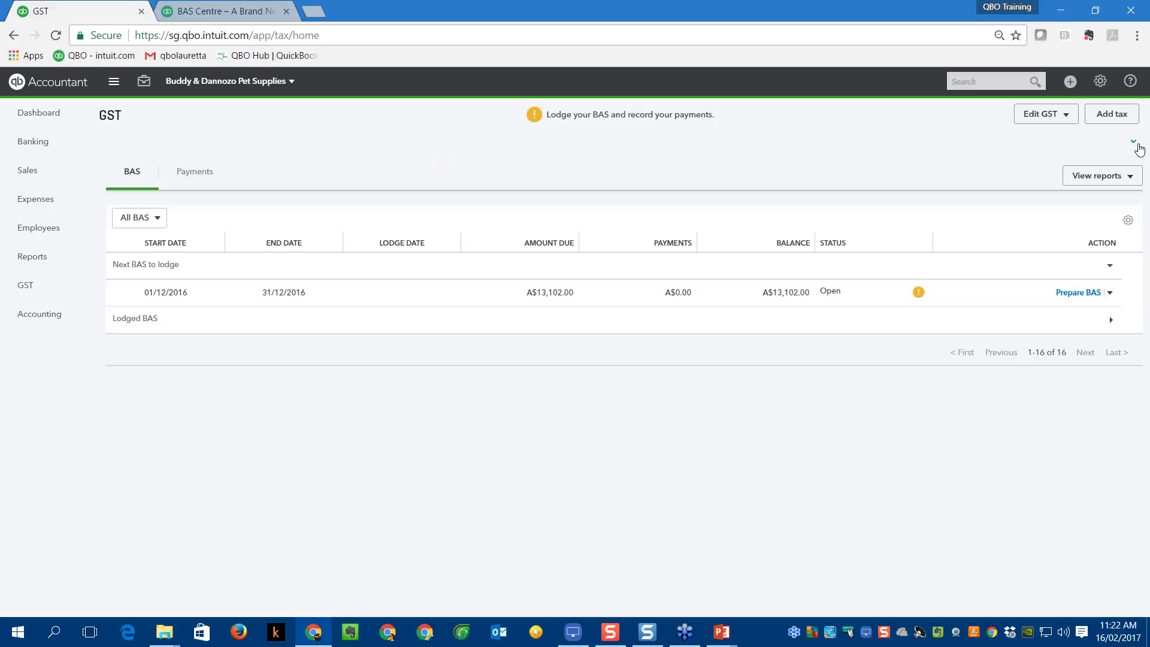
left_click(1133, 144)
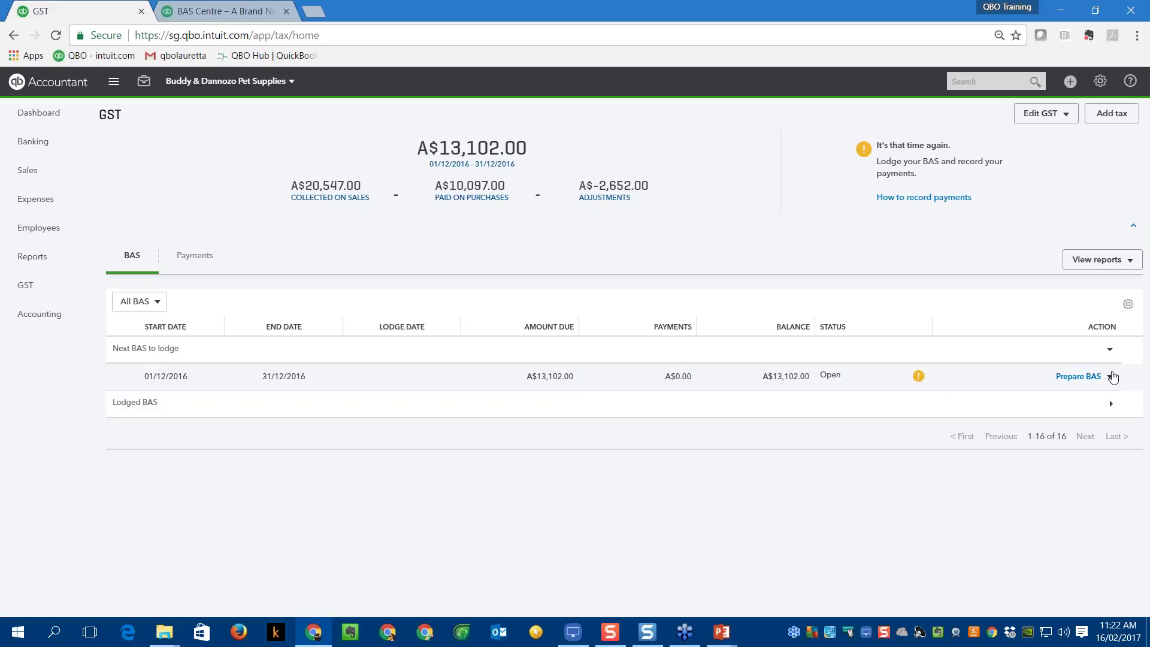
Review the GST reports on offer and view the amendment details for the open December 2016 BAS.
left_click(1129, 261)
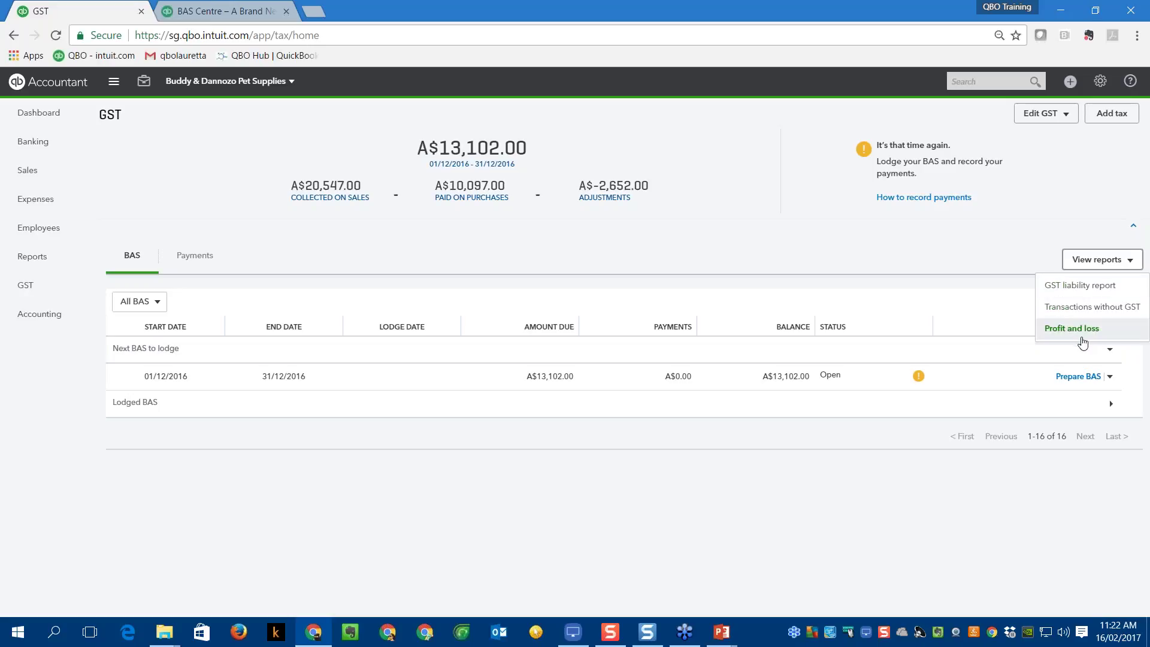
left_click(1109, 381)
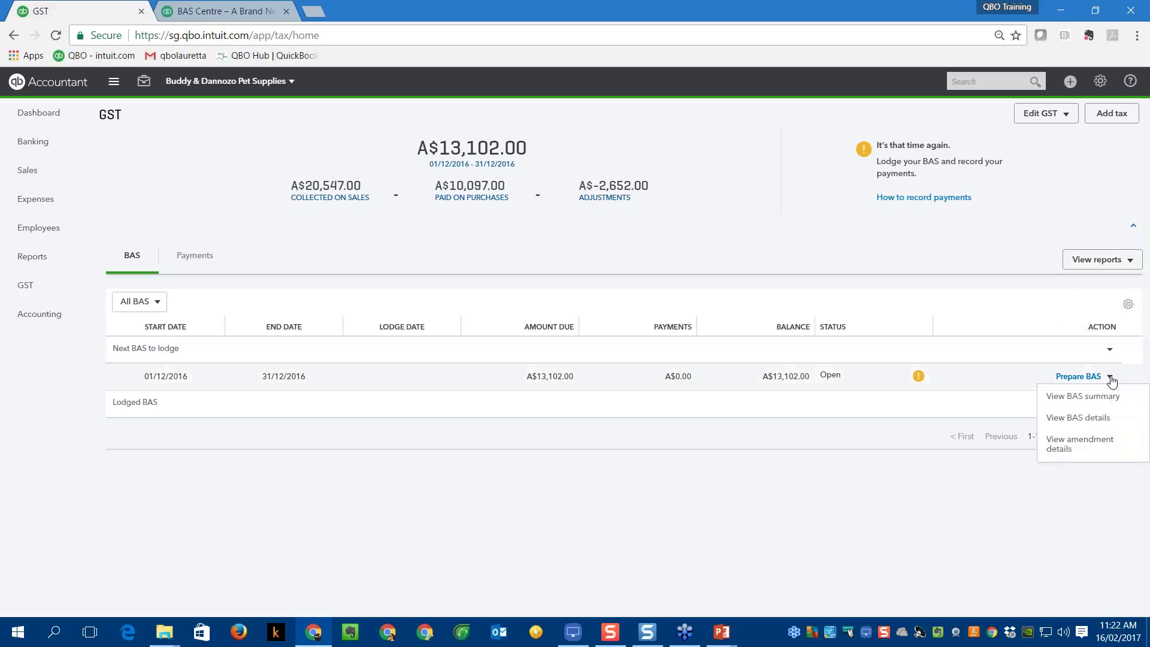
left_click(1087, 448)
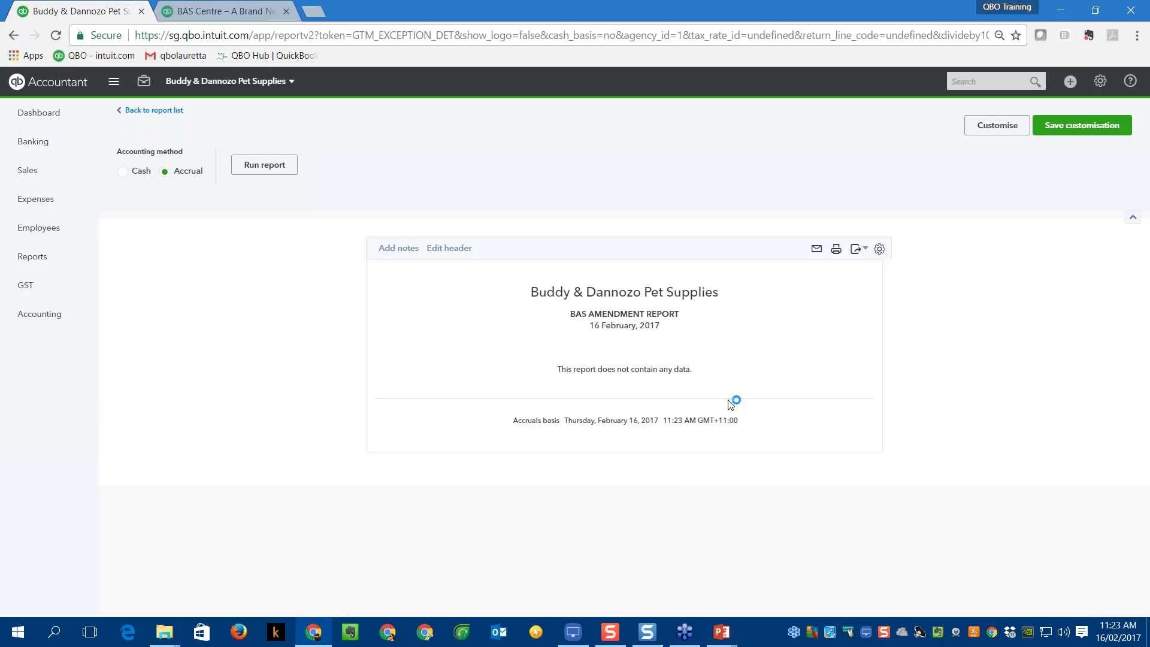
Look through the expense transactions for an Amazon bill payment dated October 2016.
left_click(1069, 83)
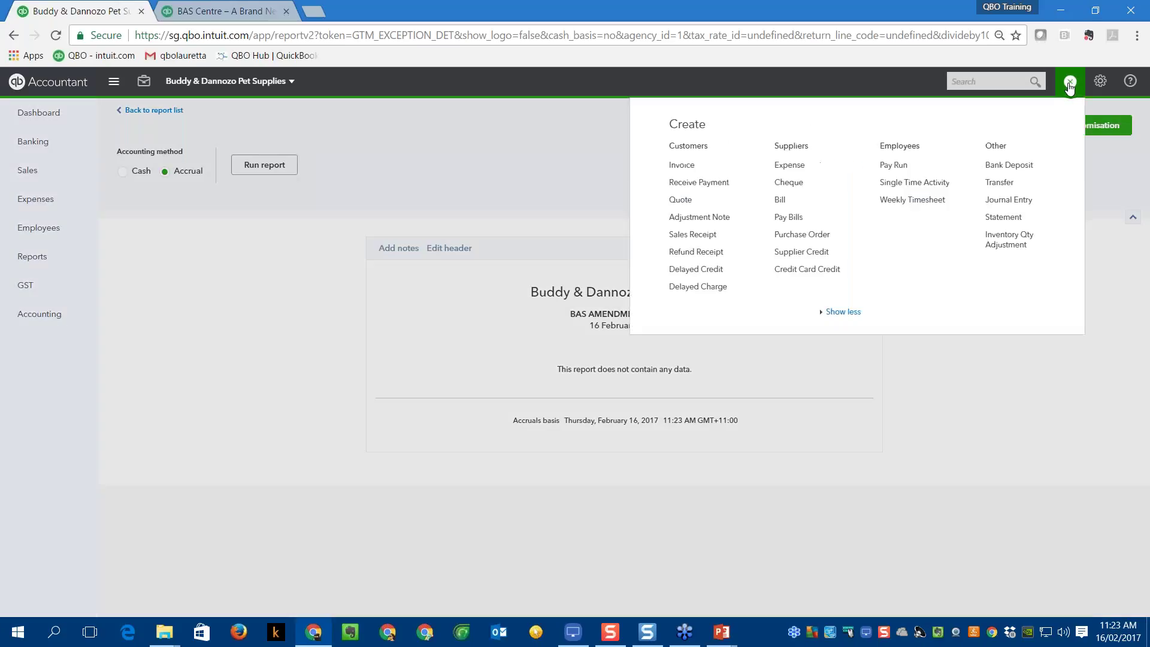
left_click(37, 199)
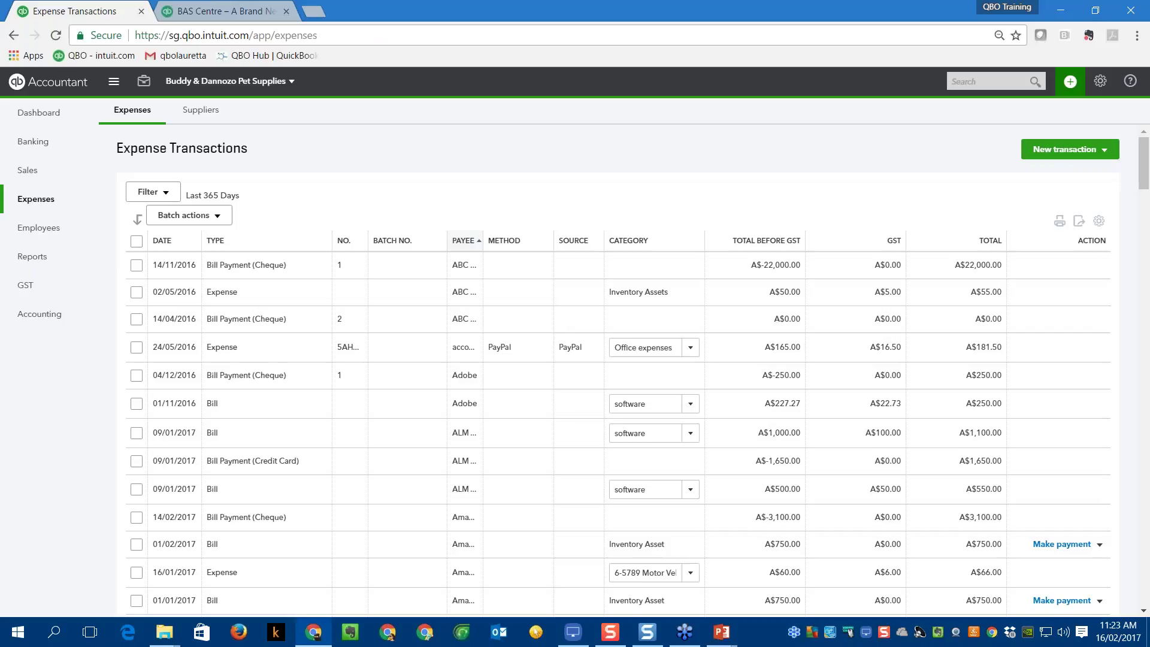
scroll(262, 398, "down", 1)
scroll(261, 398, "down", 2)
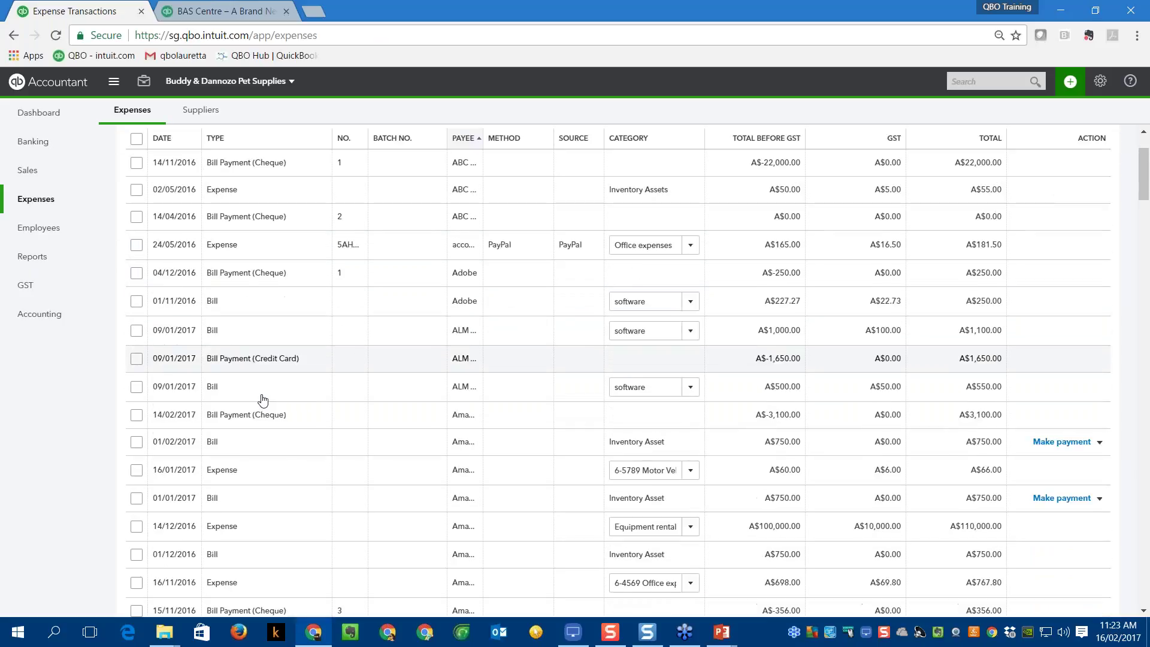
scroll(261, 398, "up", 3)
scroll(302, 372, "down", 2)
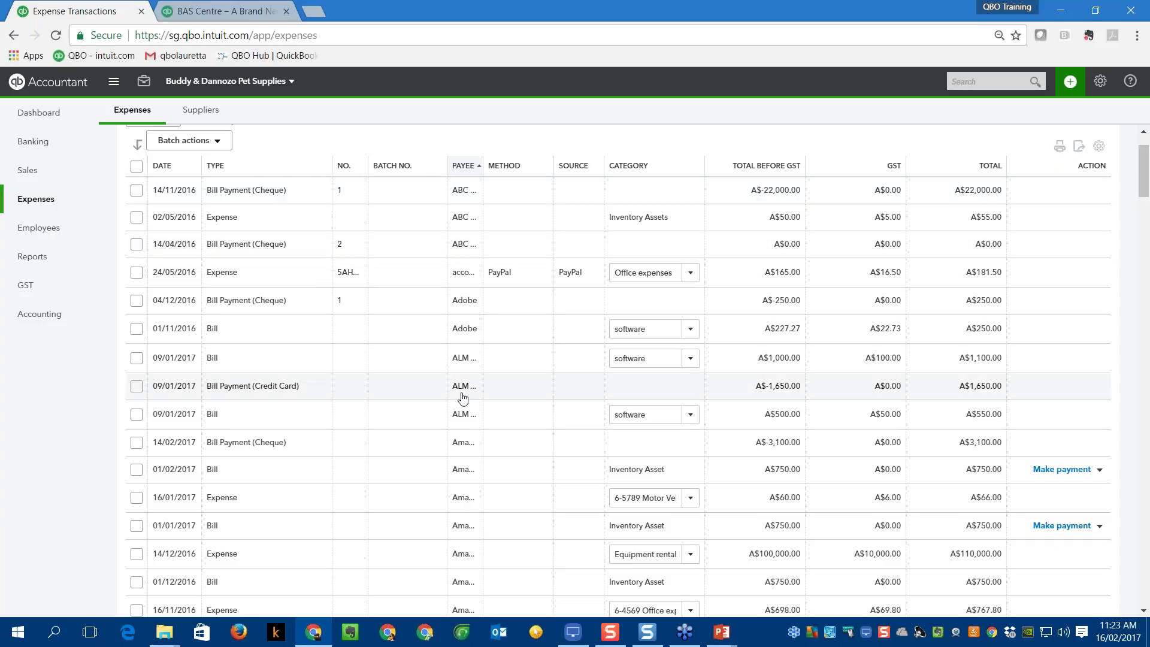
scroll(357, 412, "down", 1)
scroll(457, 421, "down", 3)
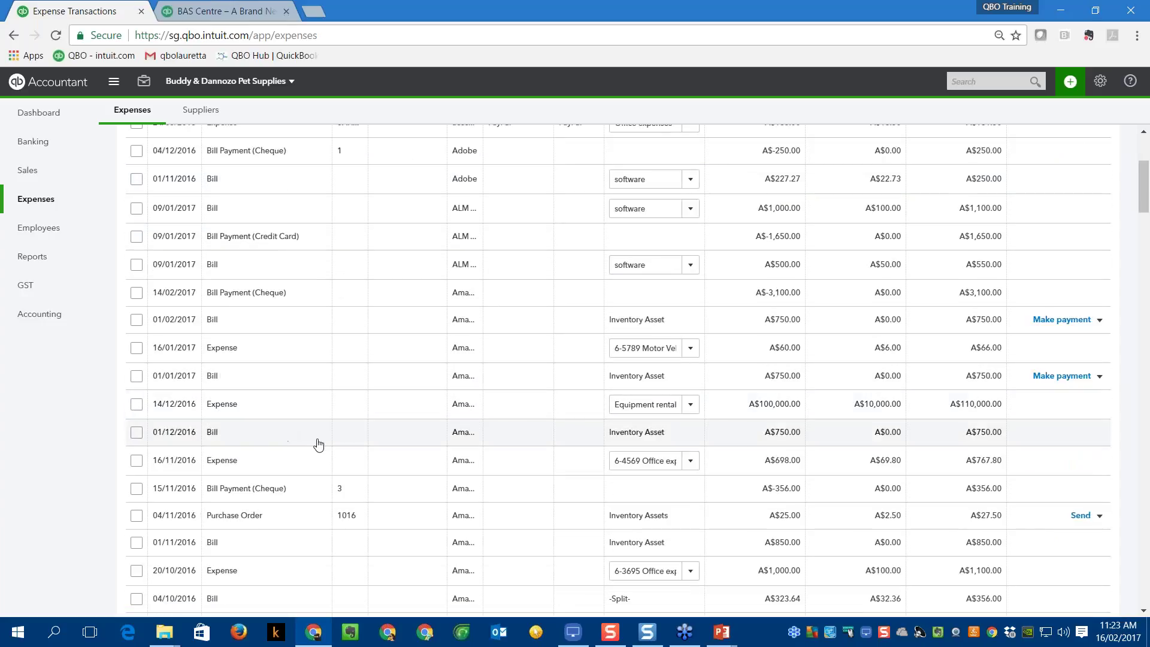
scroll(321, 446, "down", 1)
scroll(323, 446, "down", 3)
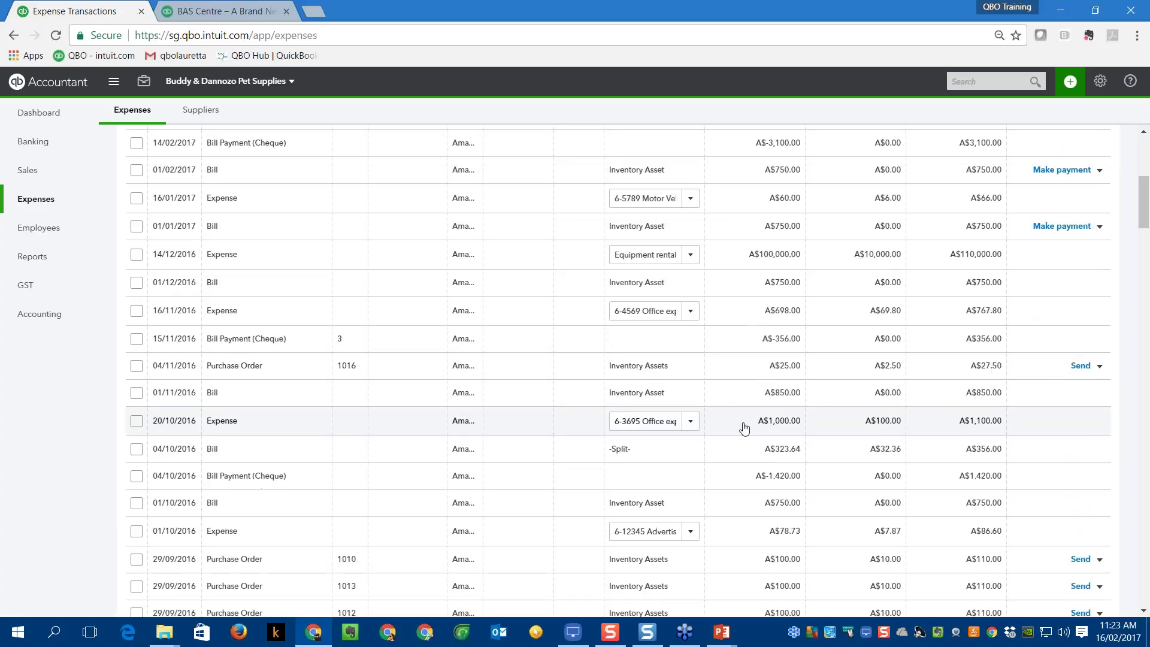
Deselect the three paid bills in the Amazon bill payment dated 04/10/2016 and delete that payment.
left_click(282, 475)
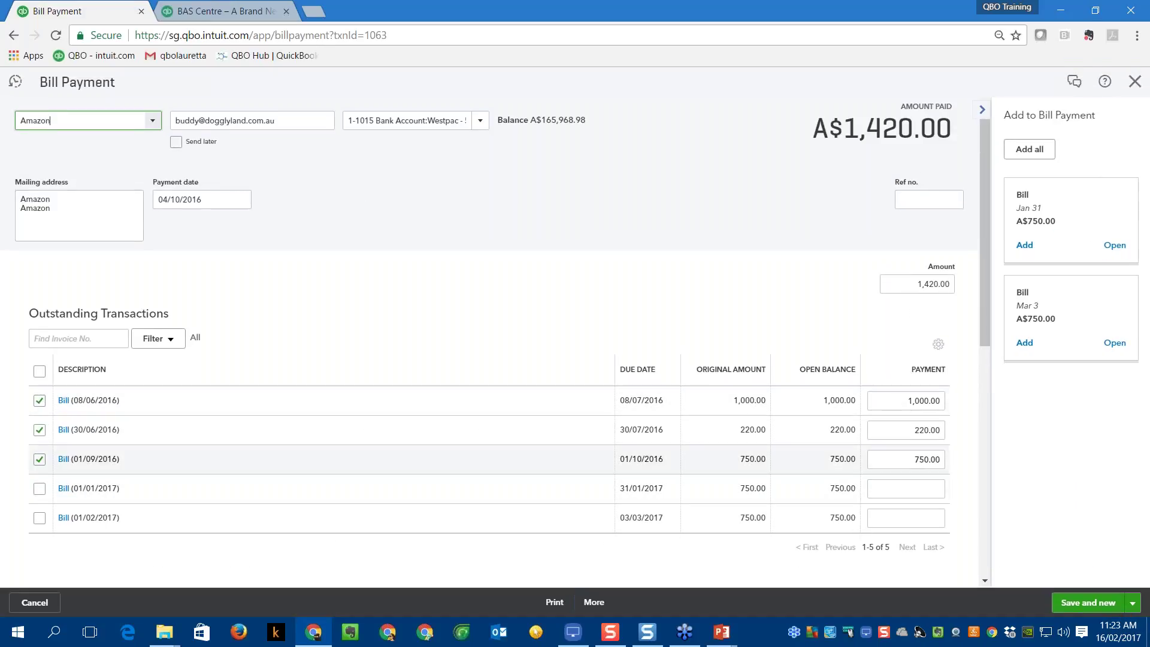
left_click(39, 400)
left_click(39, 429)
left_click(39, 458)
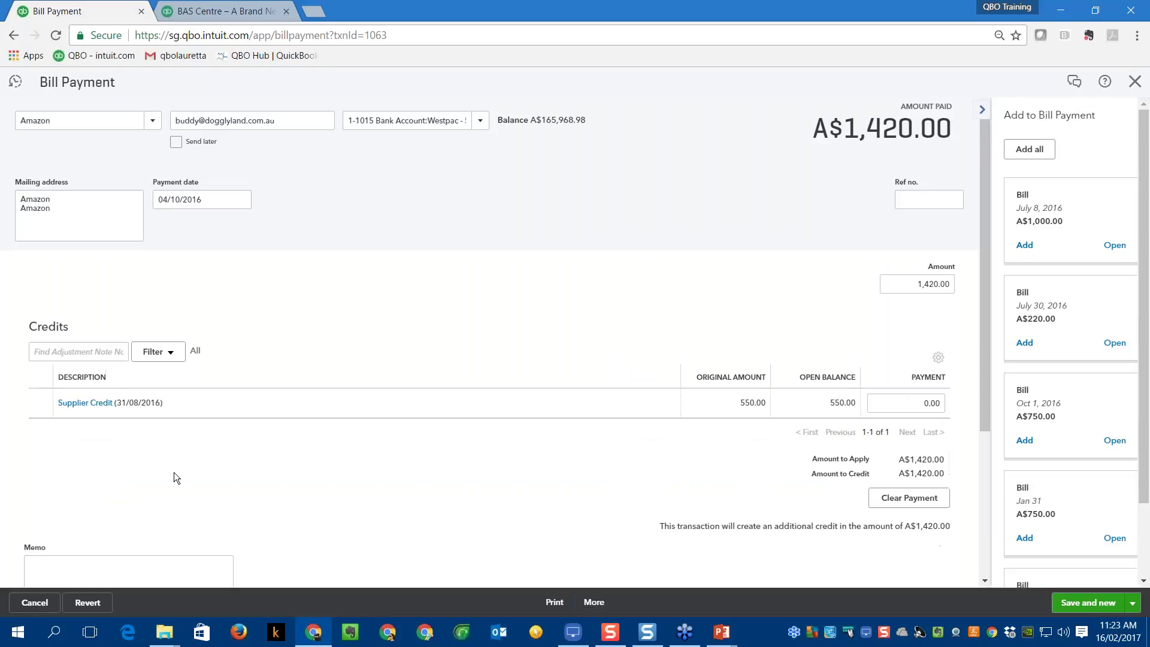
left_click(594, 602)
left_click(588, 523)
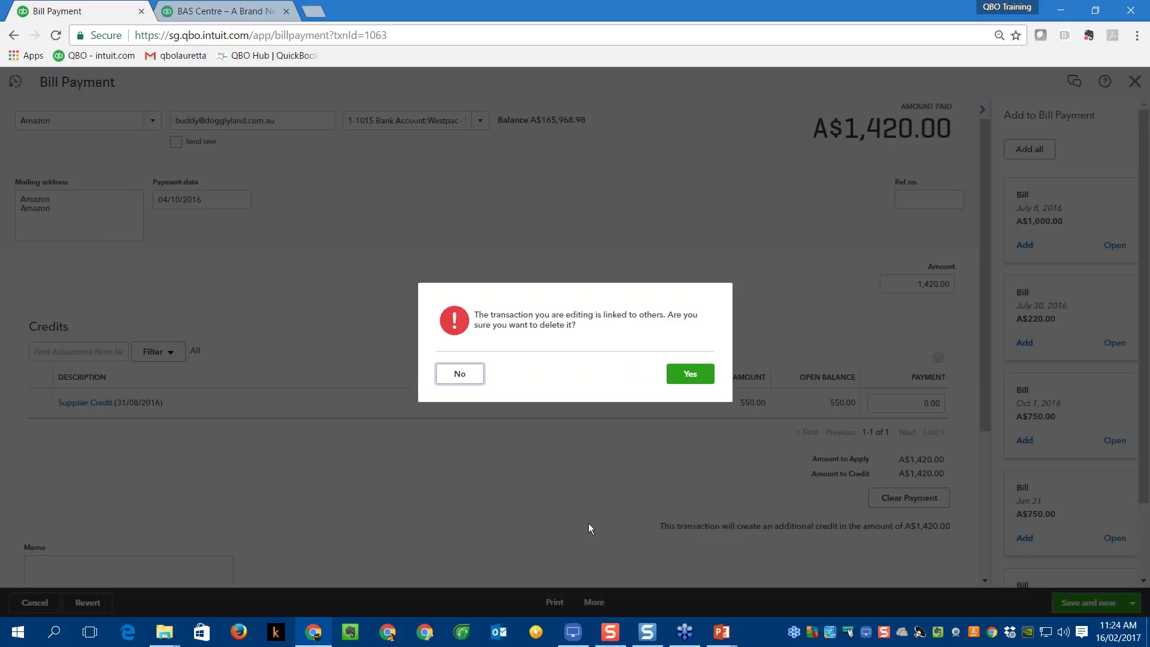
left_click(690, 374)
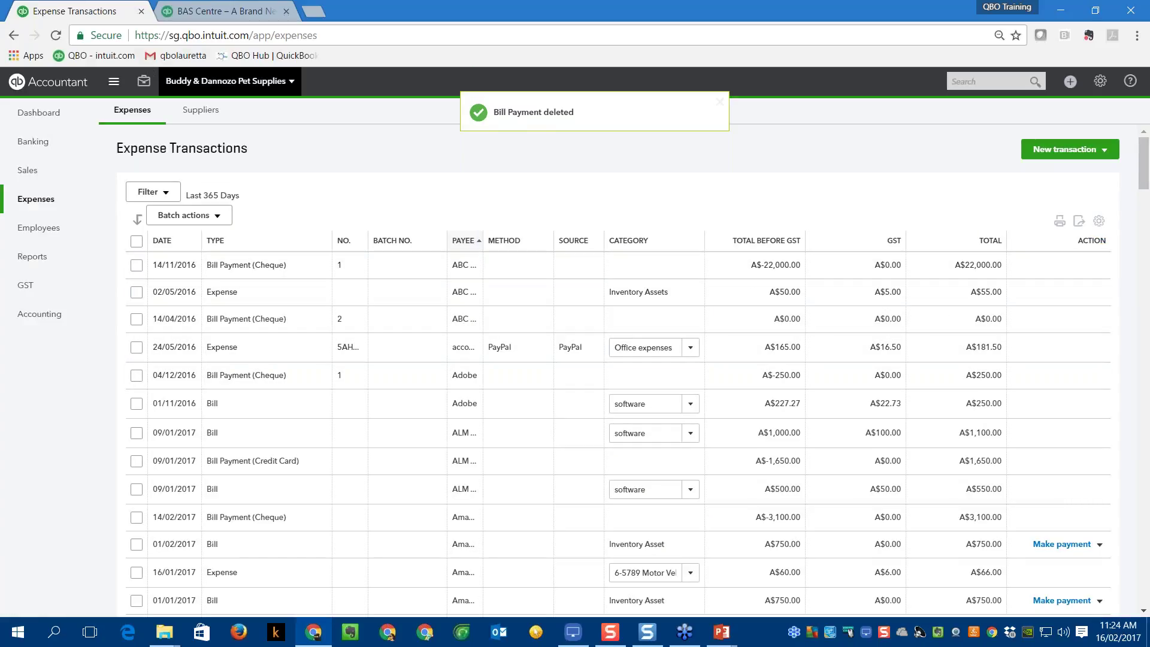
Return to the GST page and rerun the BAS Amendment Report for the open December 2016 BAS.
left_click(221, 13)
left_click(83, 11)
left_click(26, 290)
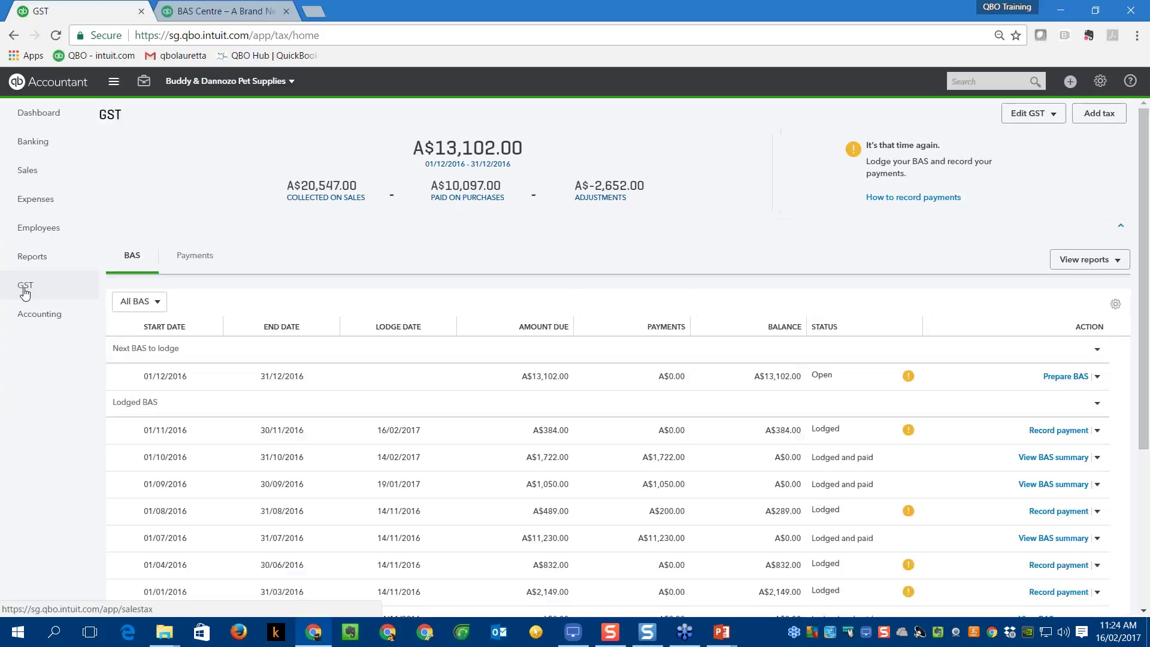
left_click(1097, 376)
left_click(1081, 444)
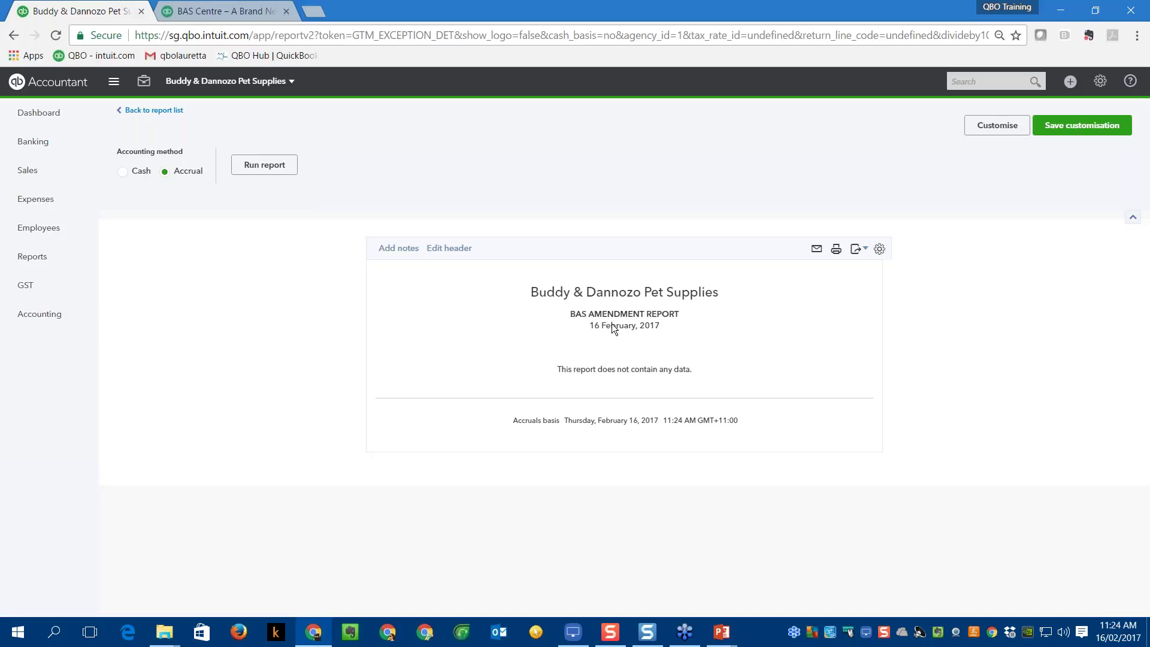
Open the BAS Detail Report for the open December 2016 BAS and examine its G1 and G11 transactions.
left_click(22, 282)
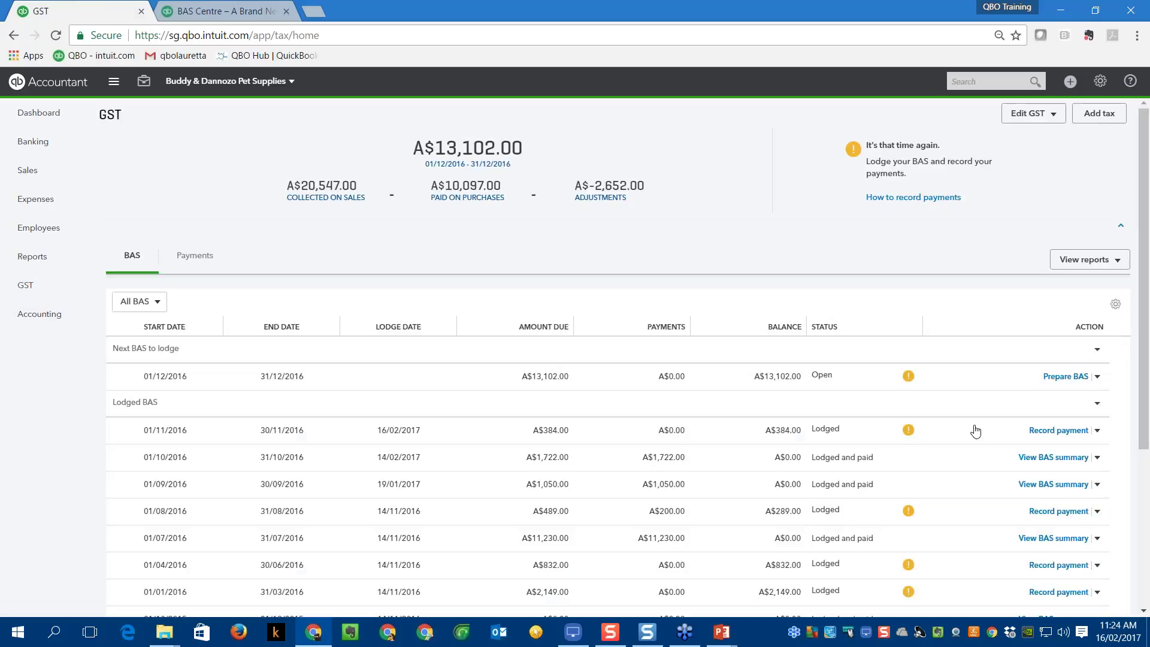
left_click(1098, 376)
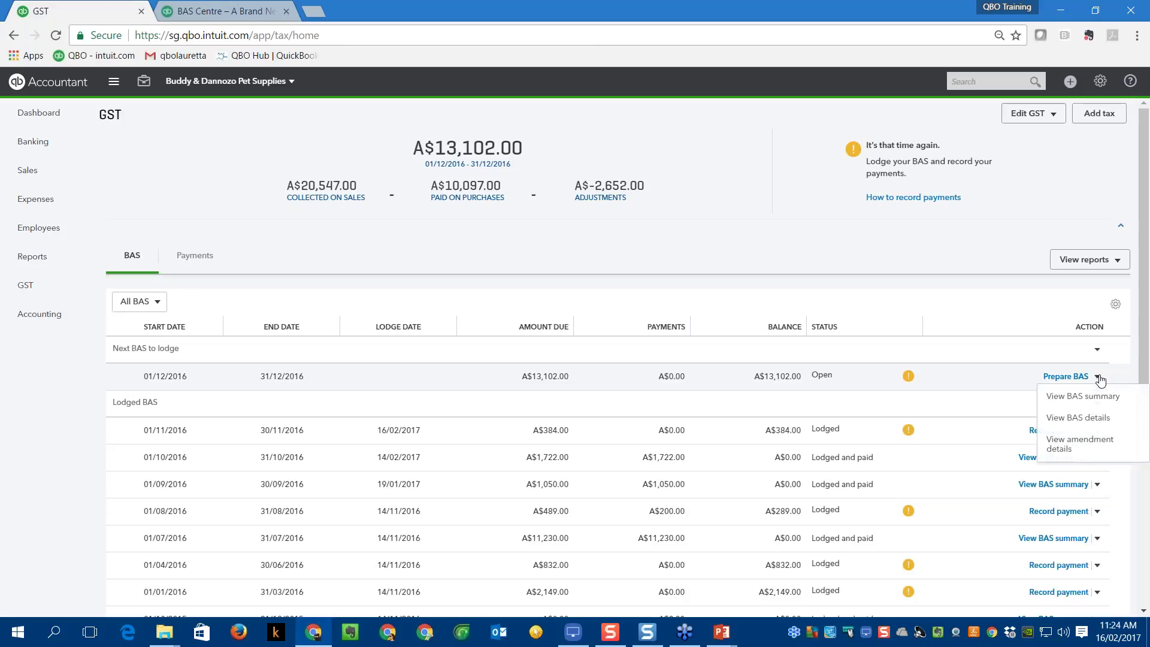
left_click(1077, 418)
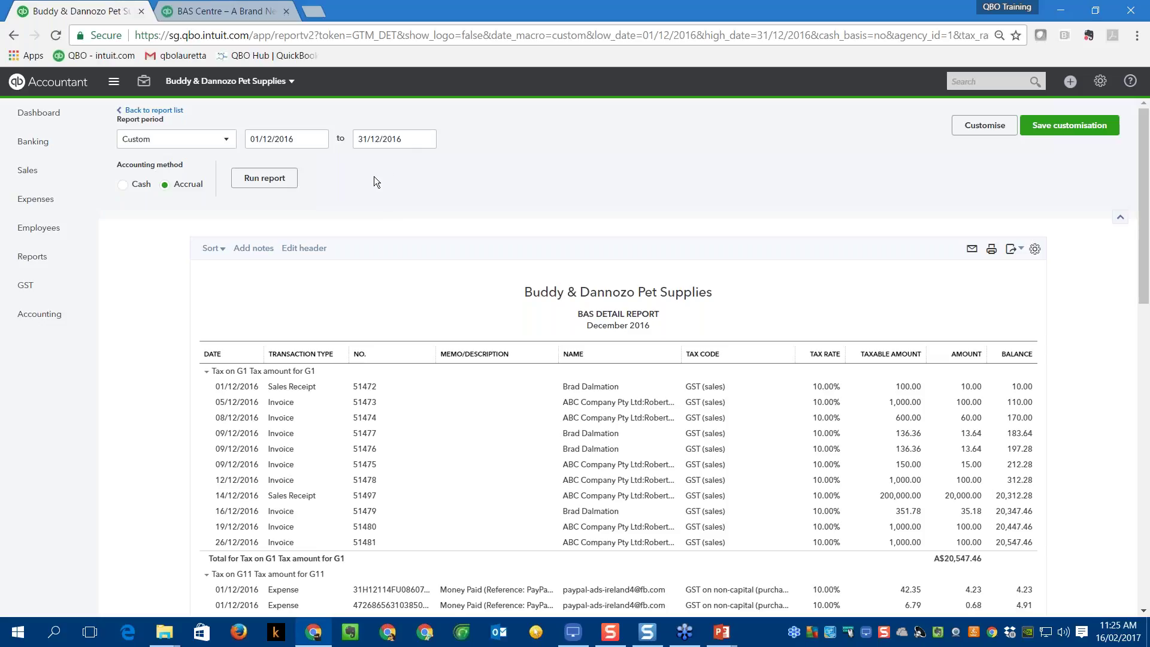
scroll(443, 245, "down", 1)
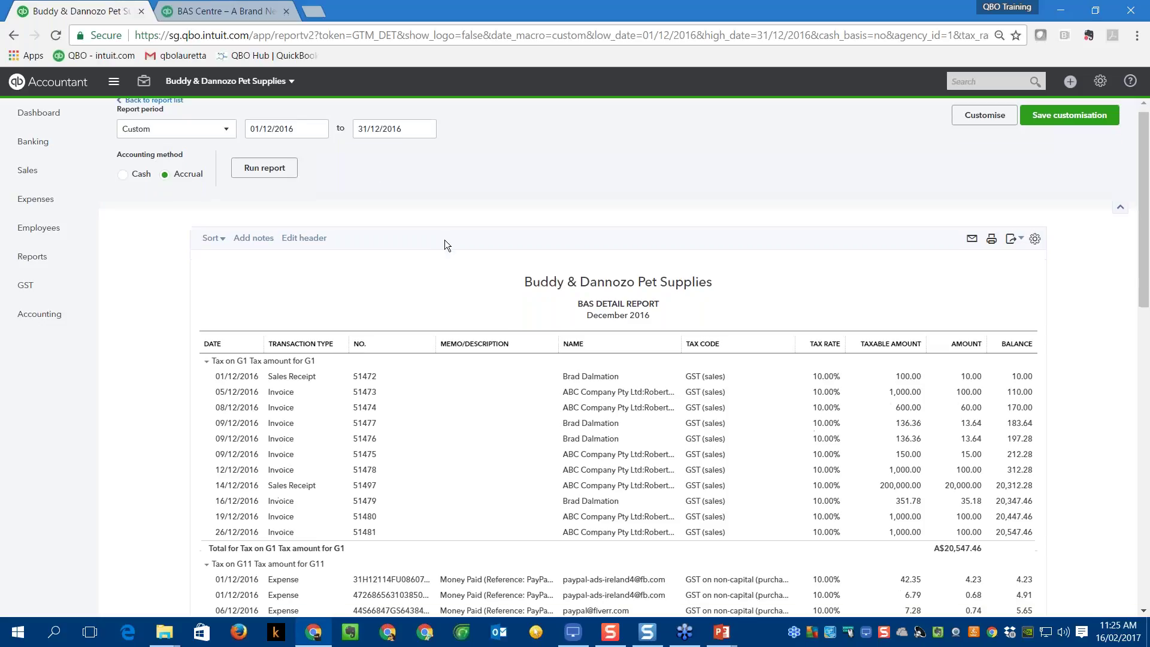
scroll(379, 167, "up", 2)
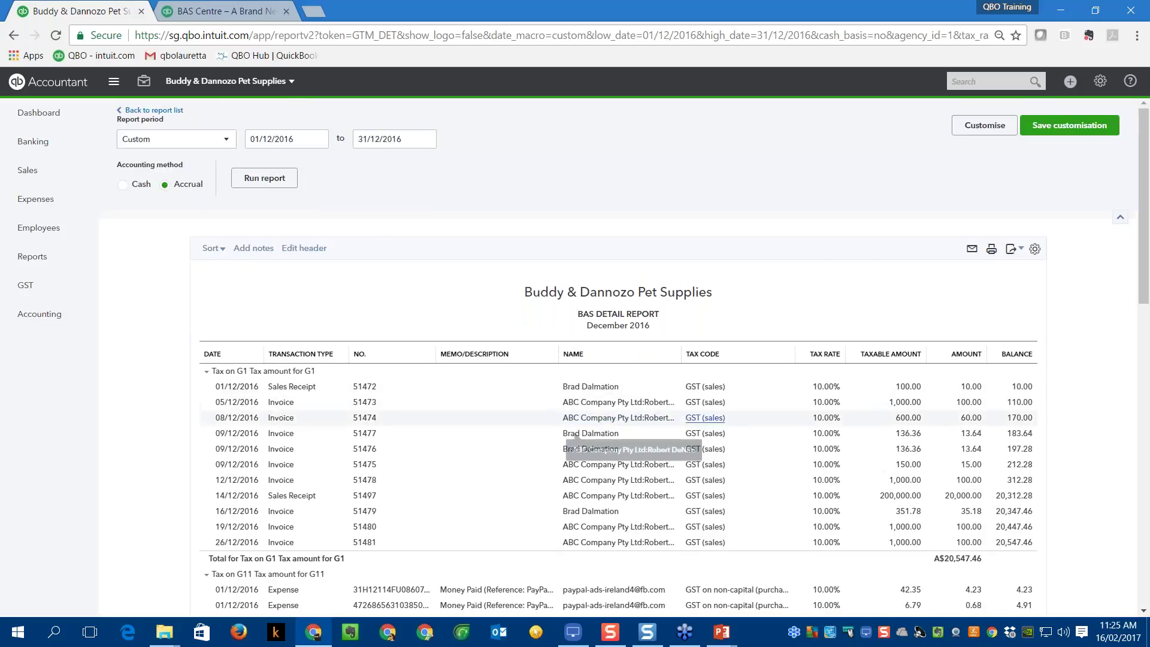
scroll(774, 405, "down", 1)
scroll(774, 406, "down", 2)
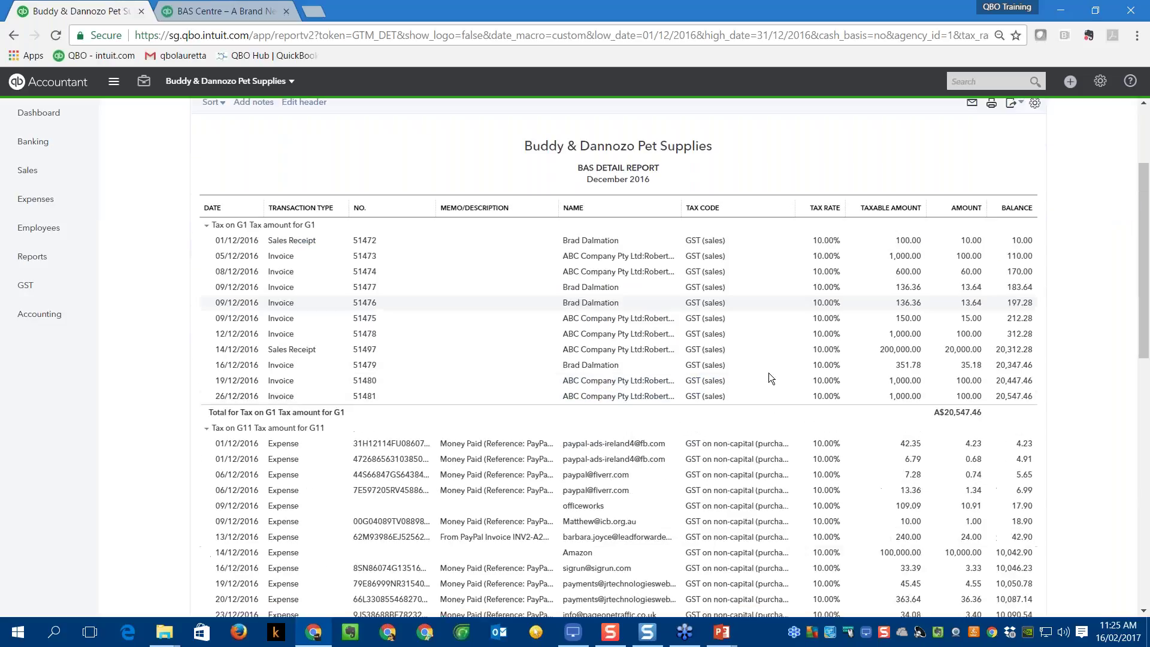
scroll(707, 229, "down", 2)
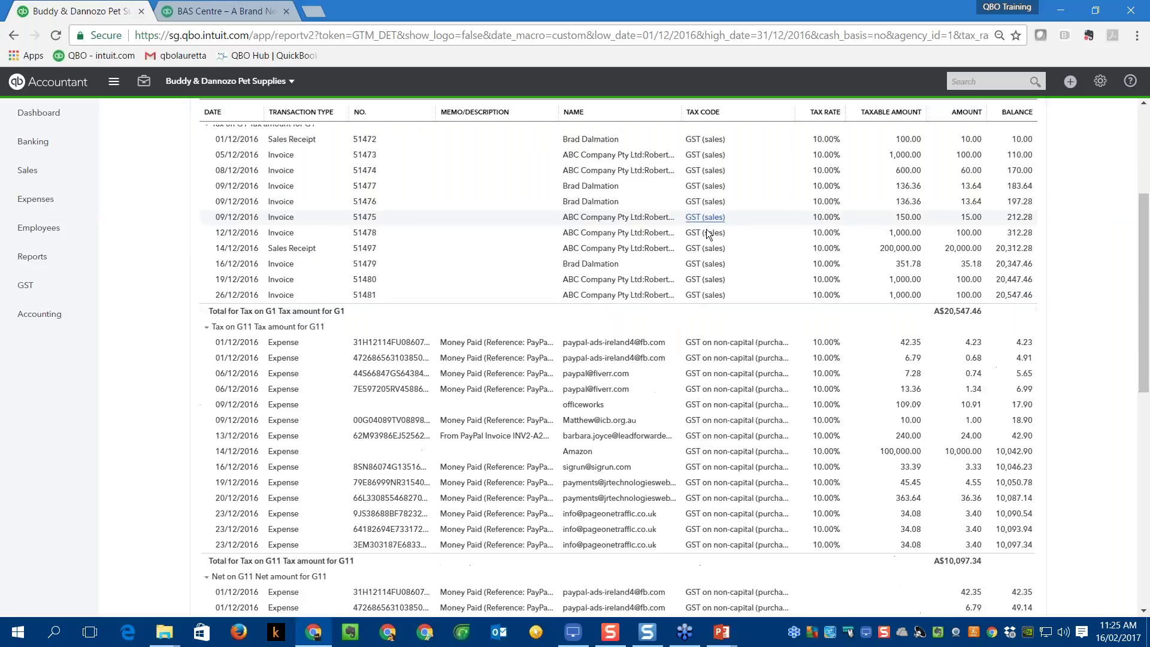
Check the G11 and GST-free purchases in the BAS Detail Report and open the 42.35 expense dated 01/12/2016.
scroll(706, 228, "down", 2)
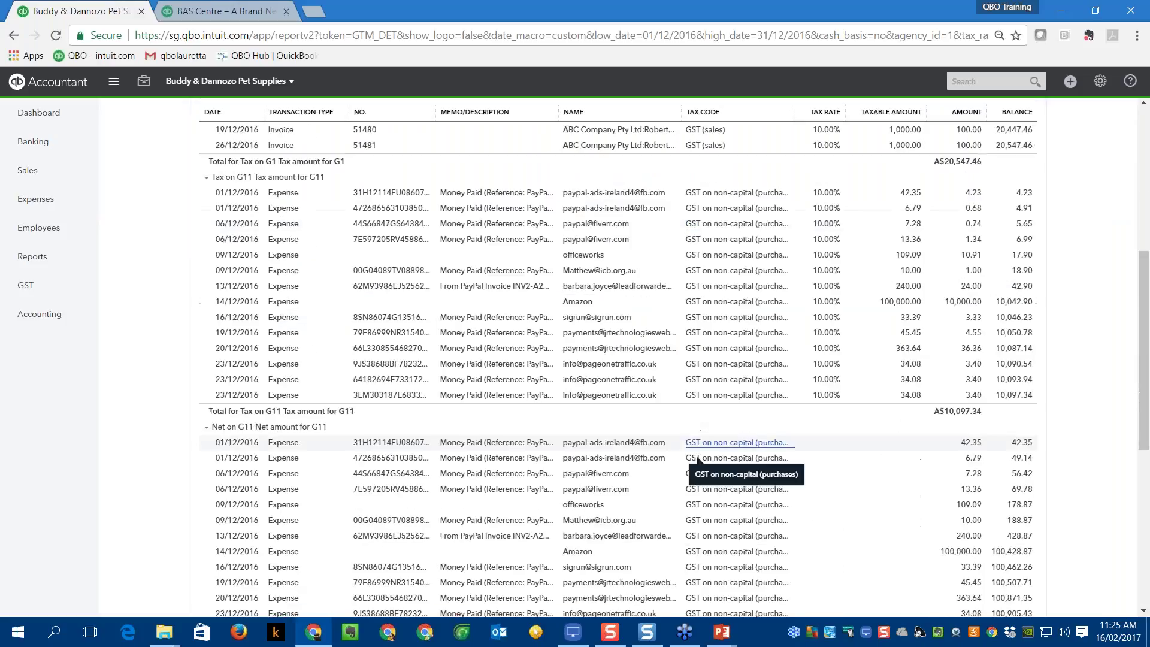
scroll(698, 460, "down", 2)
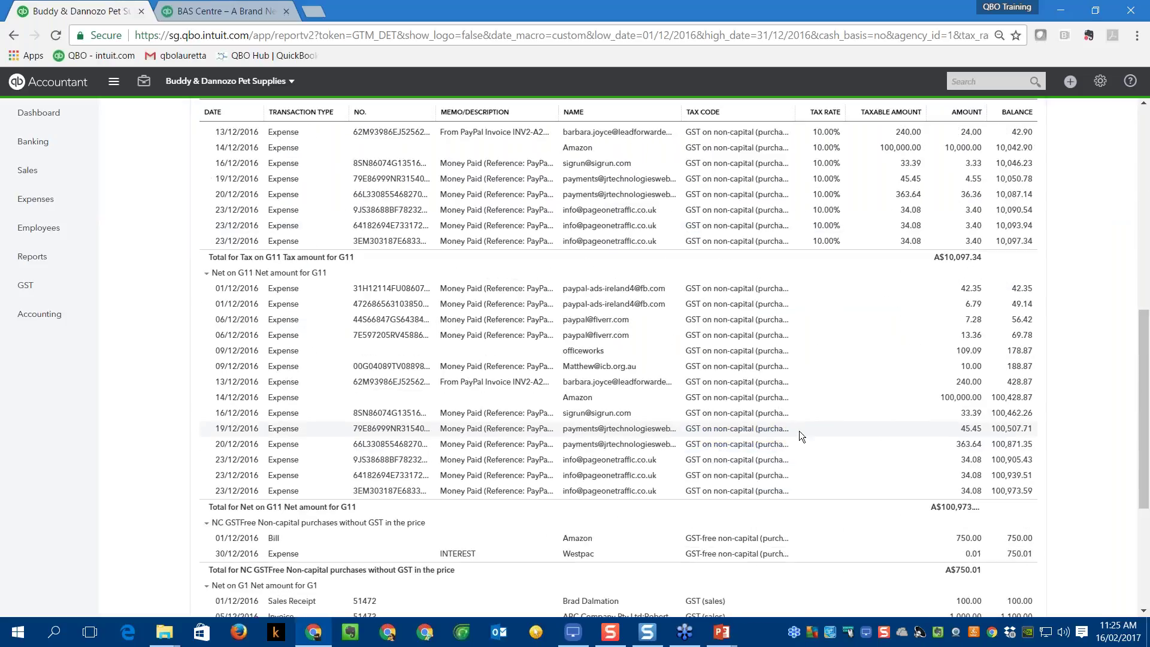
scroll(799, 430, "down", 2)
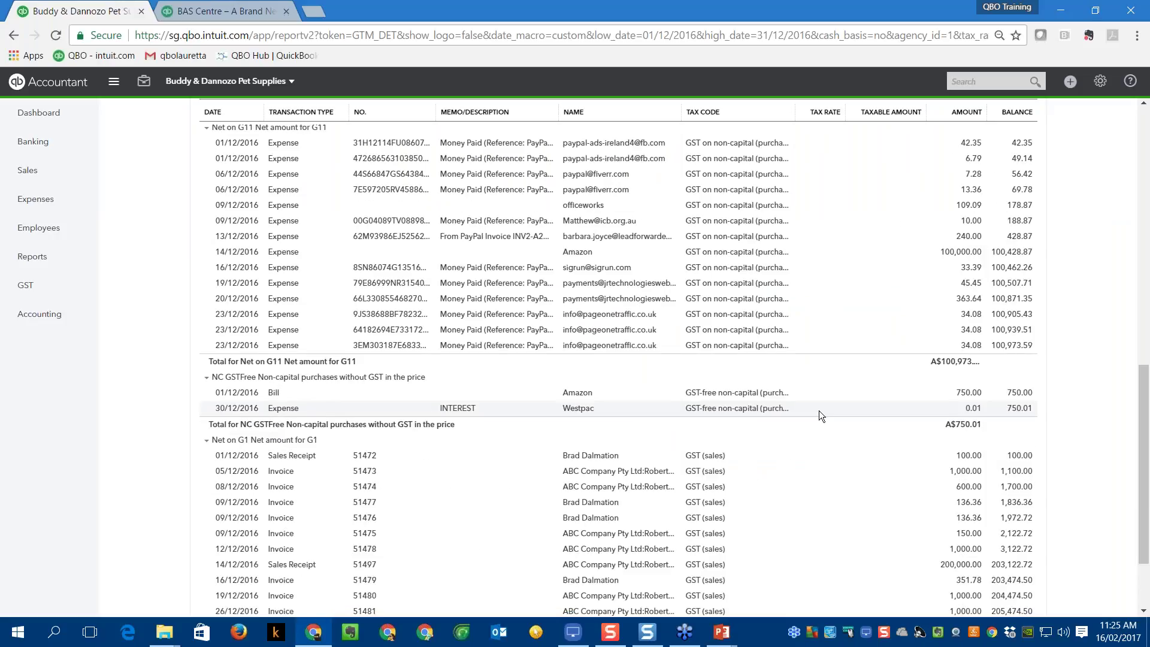
scroll(736, 298, "up", 2)
left_click(736, 293)
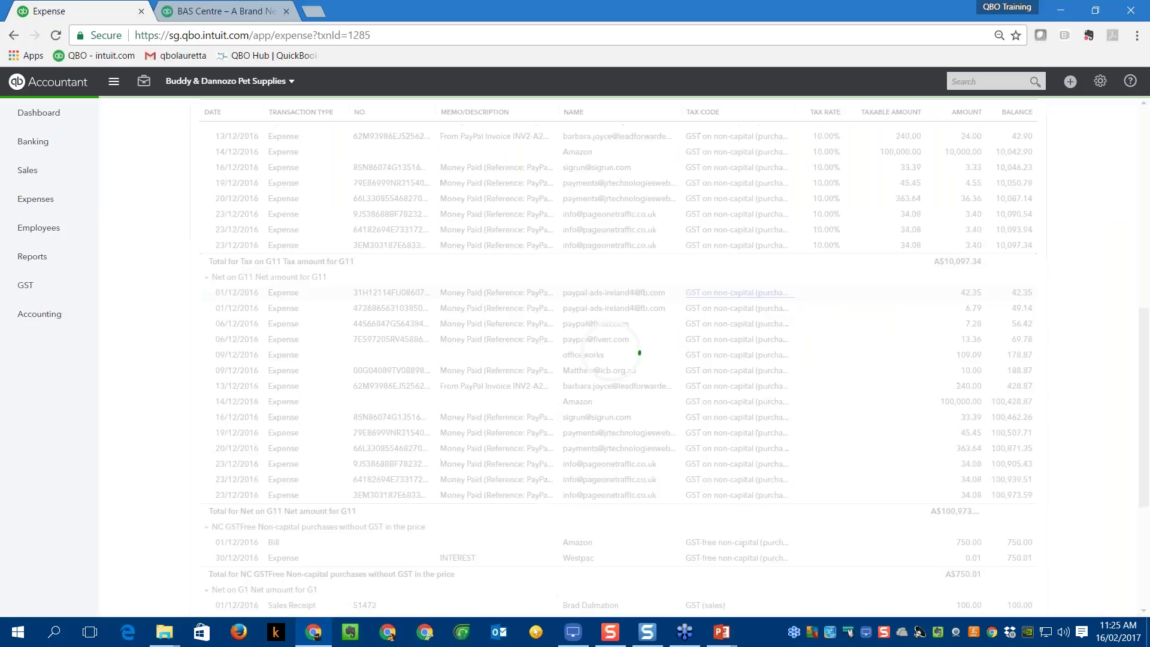
Change the Facebook Ads line to GST-free non-capital, set amounts to Inclusive of Tax, and save and close the expense.
left_click(207, 359)
left_click(991, 374)
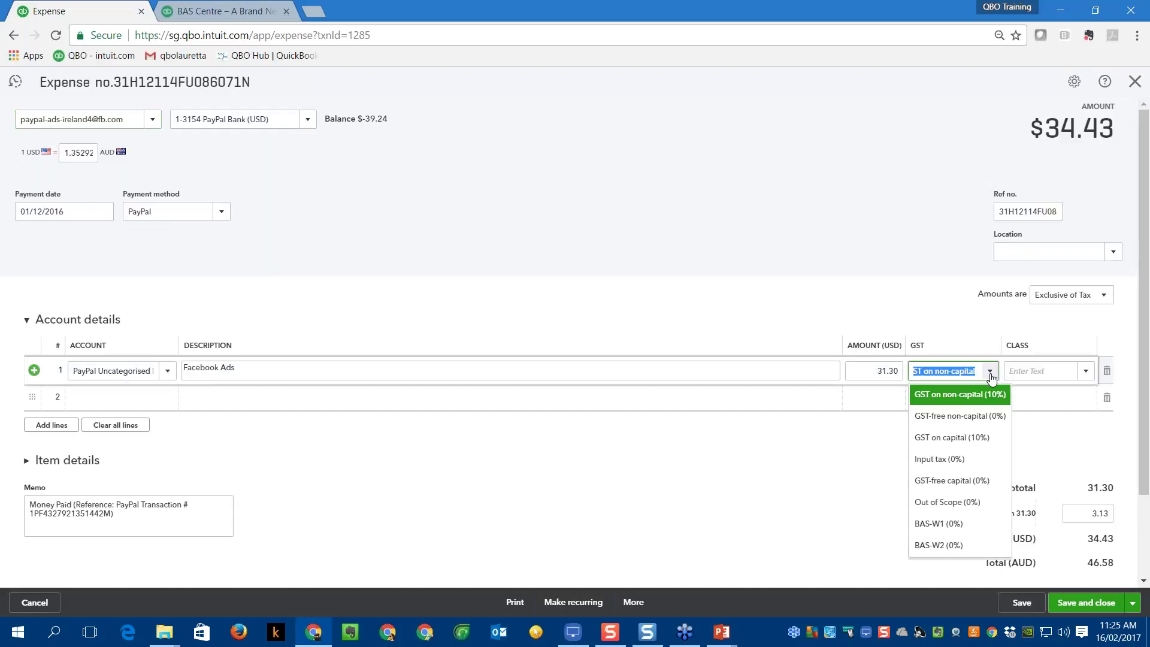
left_click(952, 424)
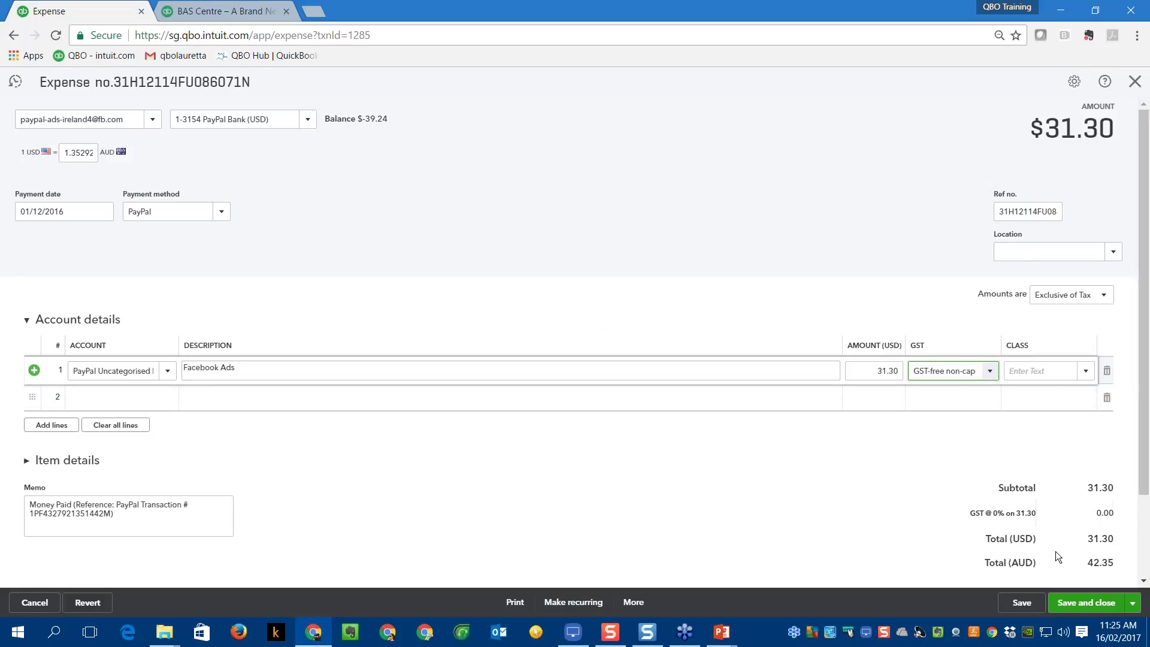
left_click(1091, 299)
left_click(1071, 333)
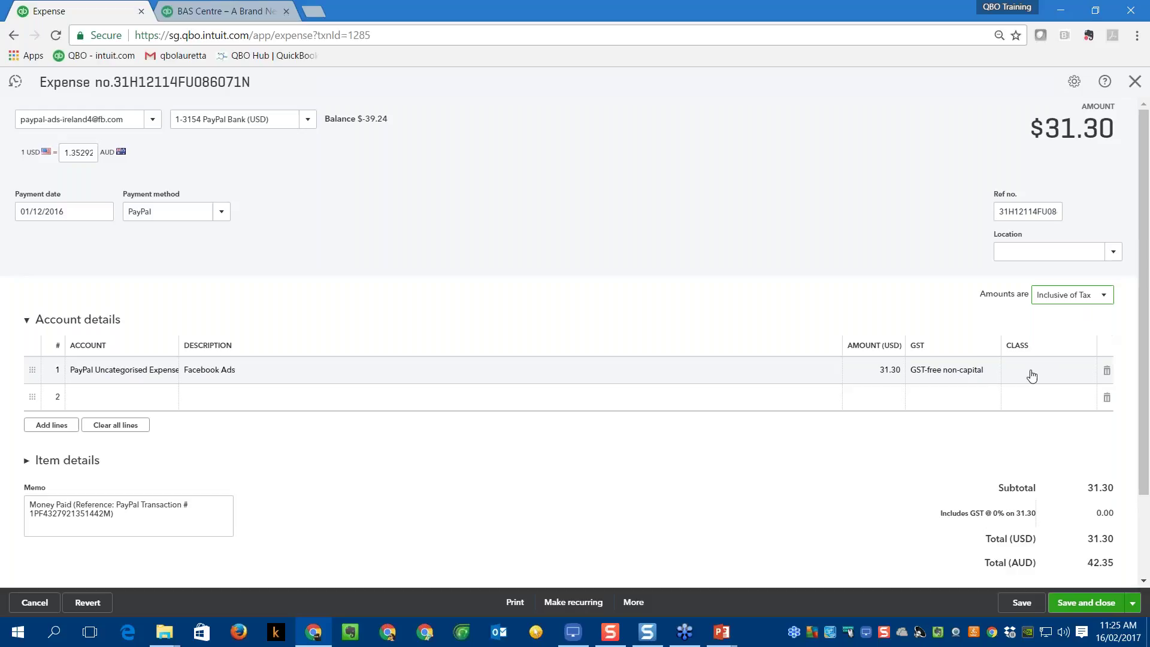
scroll(1080, 498, "down", 1)
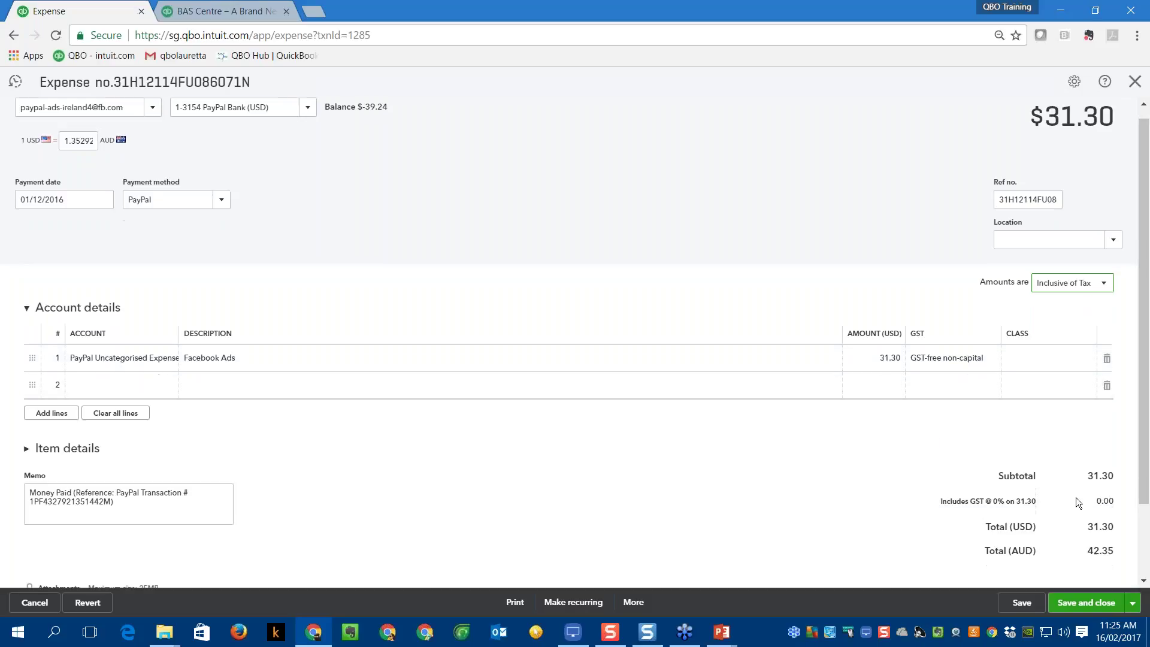
scroll(1076, 502, "down", 1)
left_click(921, 294)
left_click(1086, 603)
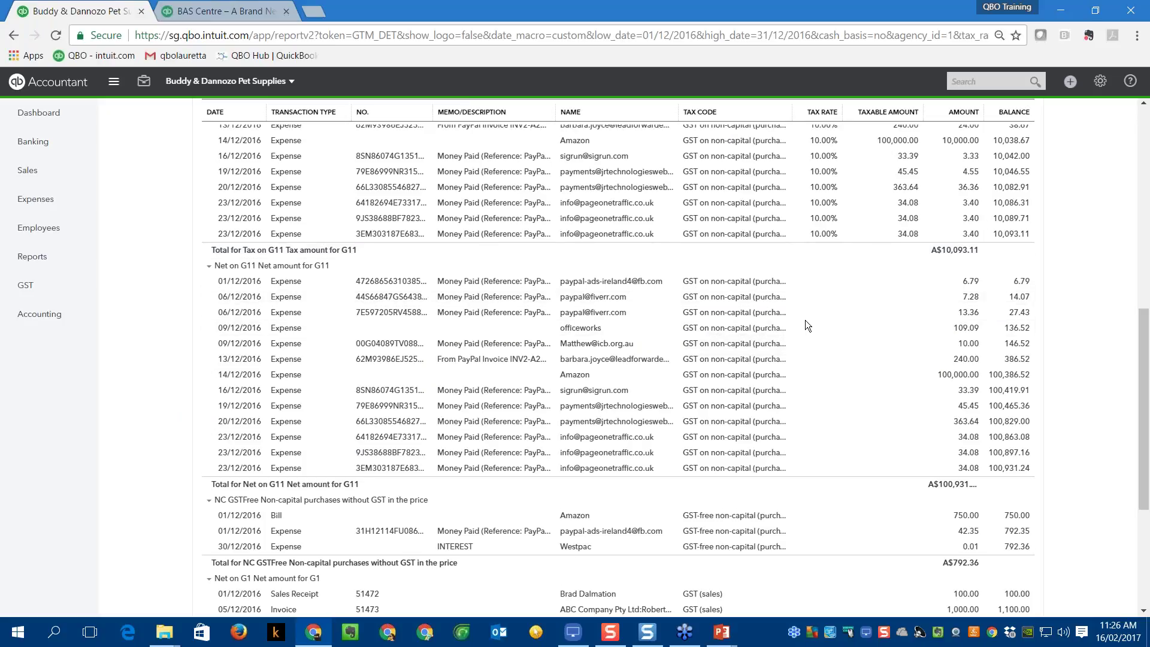
Examine the updated December 2016 BAS Detail Report, covering the G1, G11 and GST-free non-capital purchase sections.
scroll(836, 395, "up", 1)
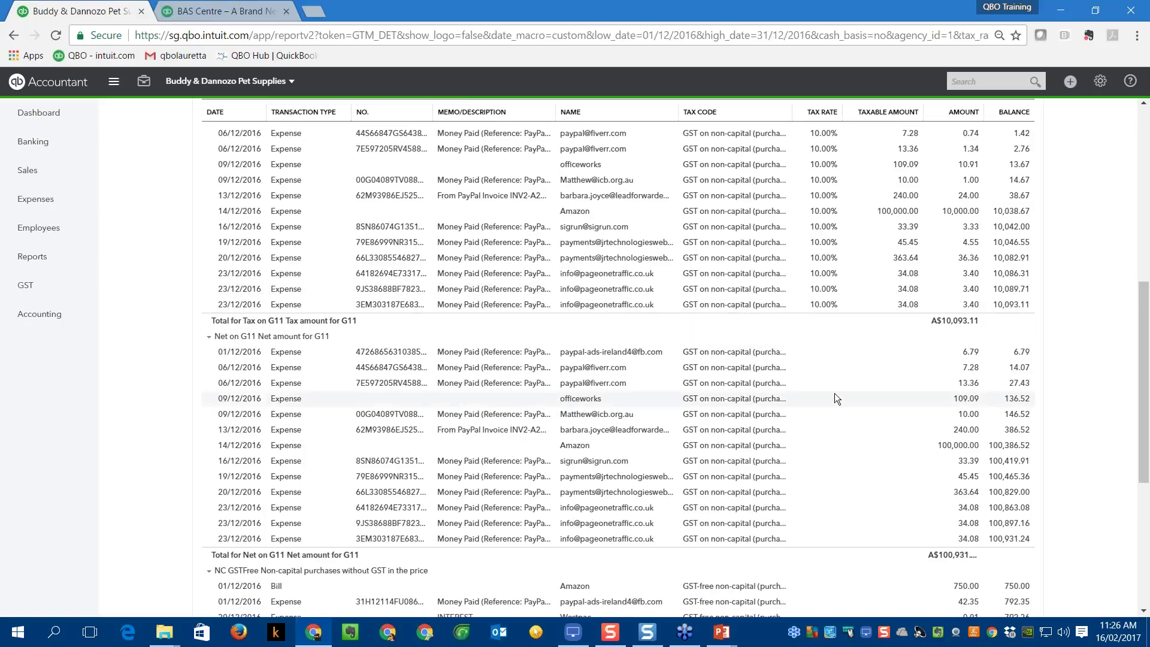
left_click(837, 398)
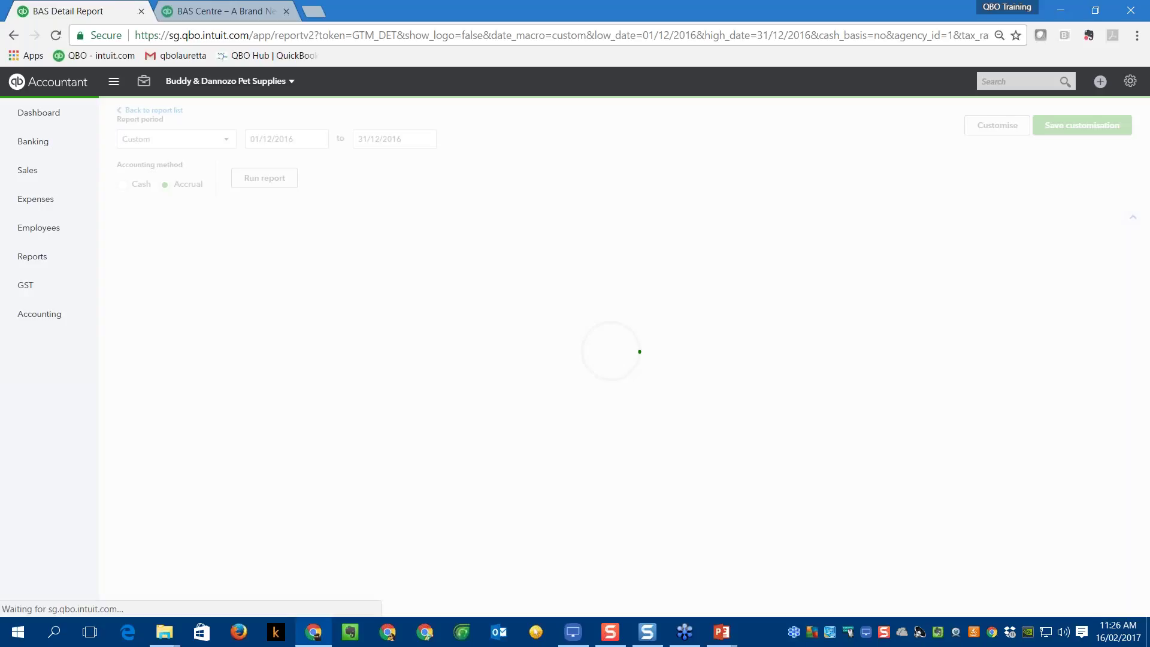
scroll(616, 431, "down", 4)
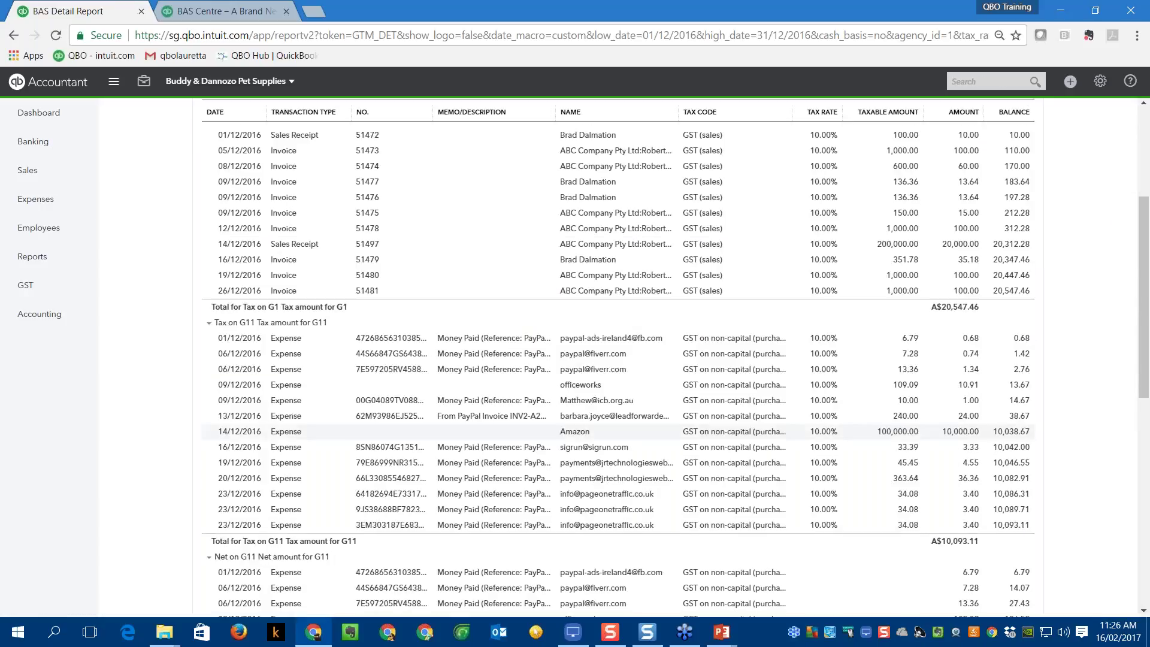
scroll(855, 273, "down", 1)
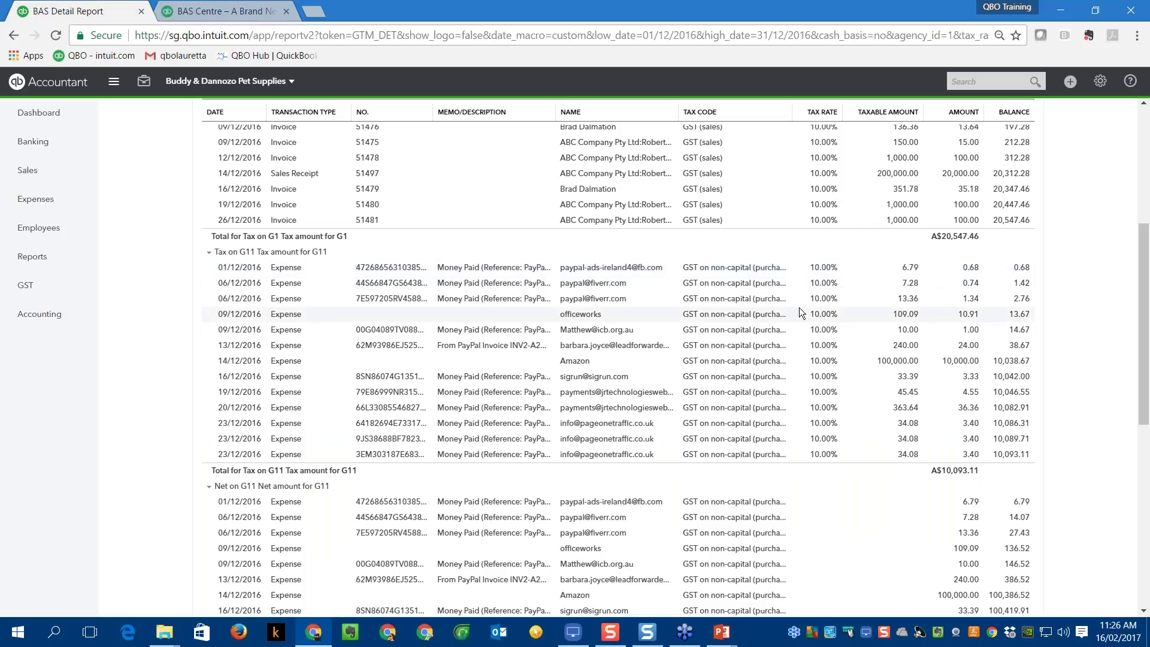
scroll(617, 426, "down", 1)
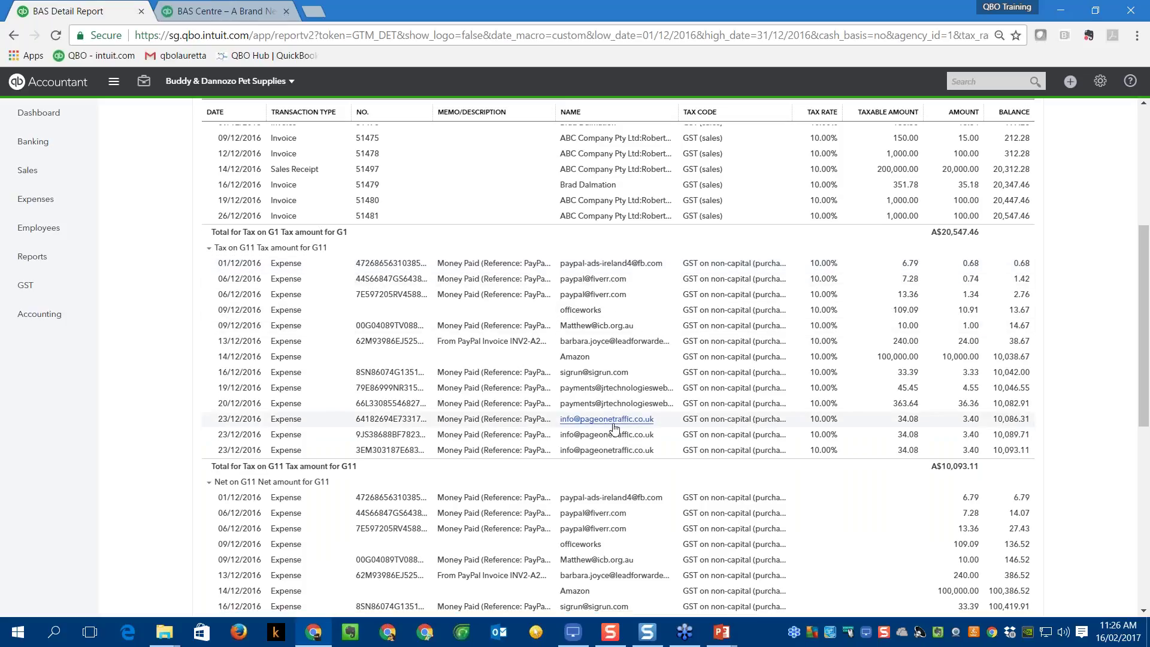
scroll(615, 426, "down", 5)
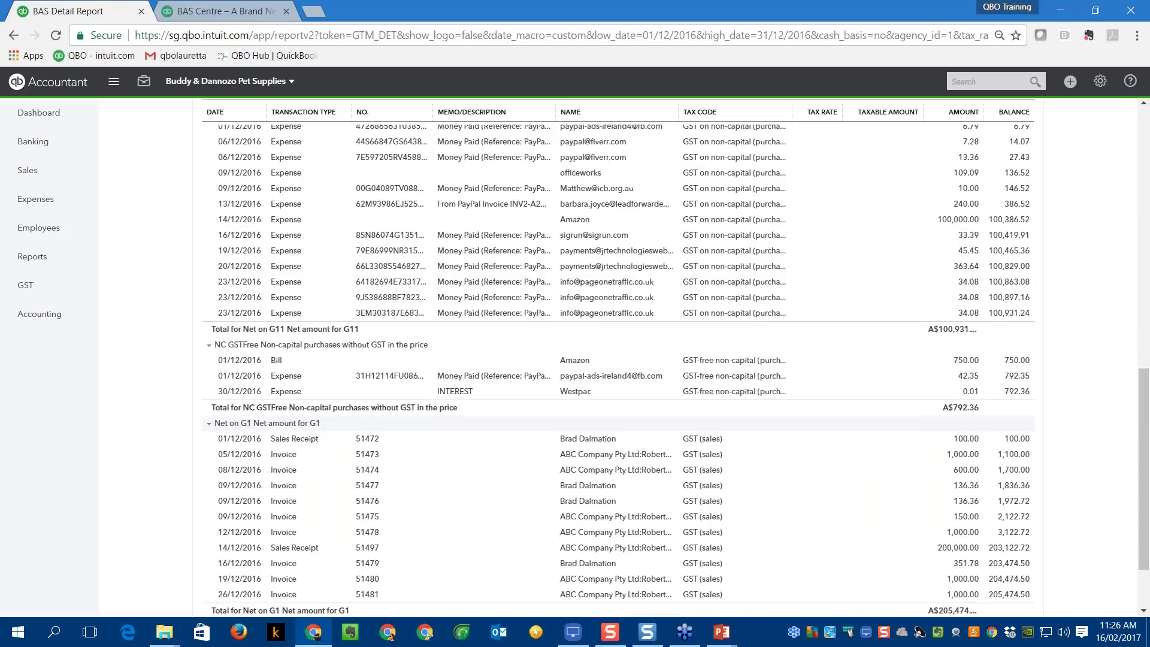
scroll(492, 312, "down", 1)
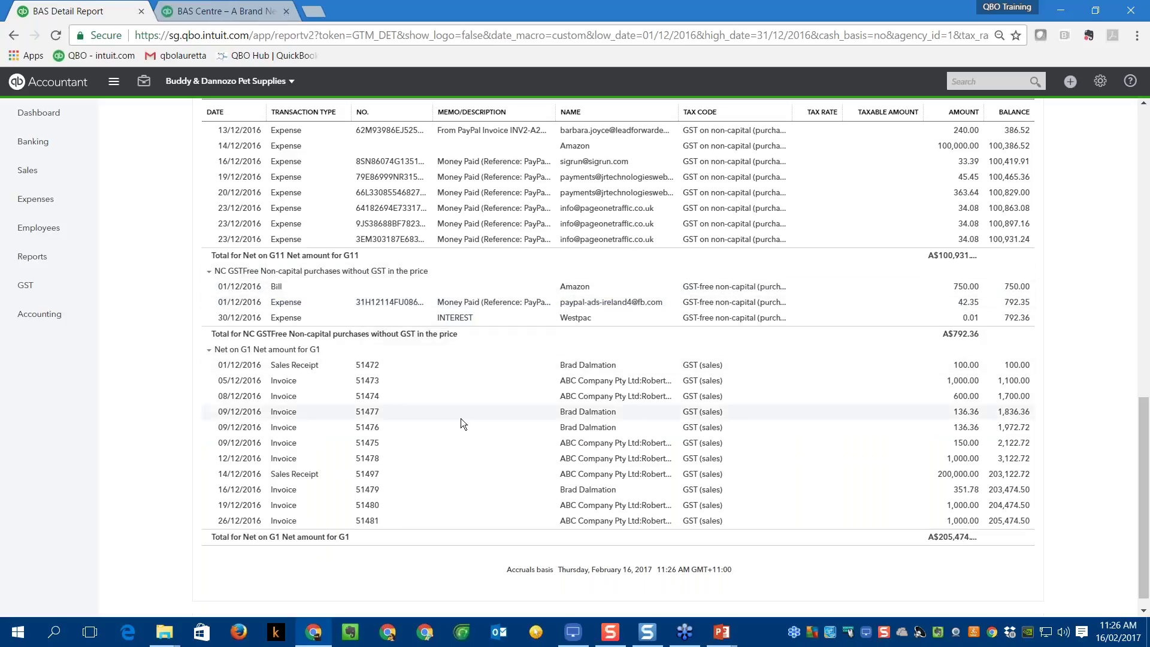
scroll(495, 426, "down", 1)
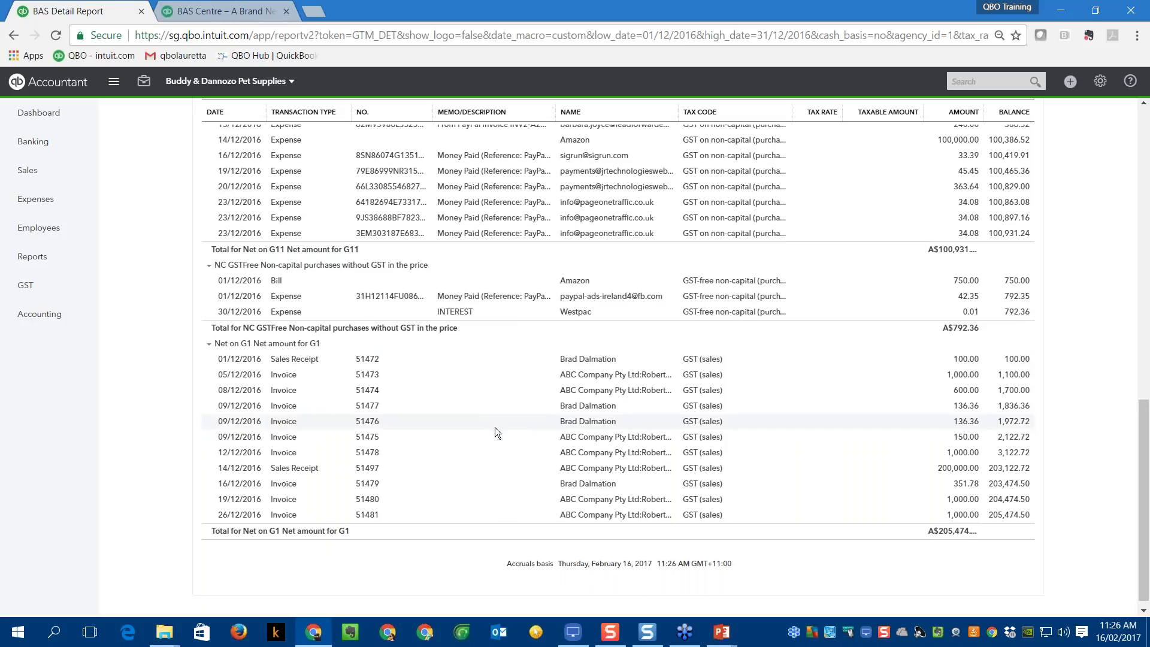
scroll(495, 426, "down", 1)
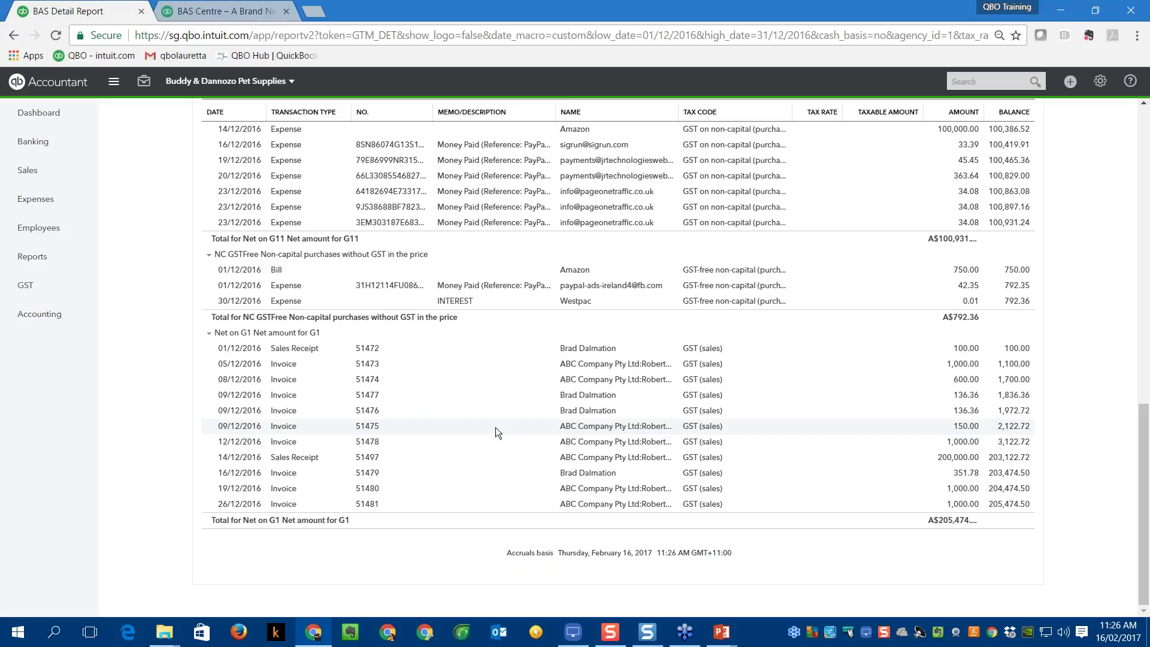
scroll(494, 426, "up", 1)
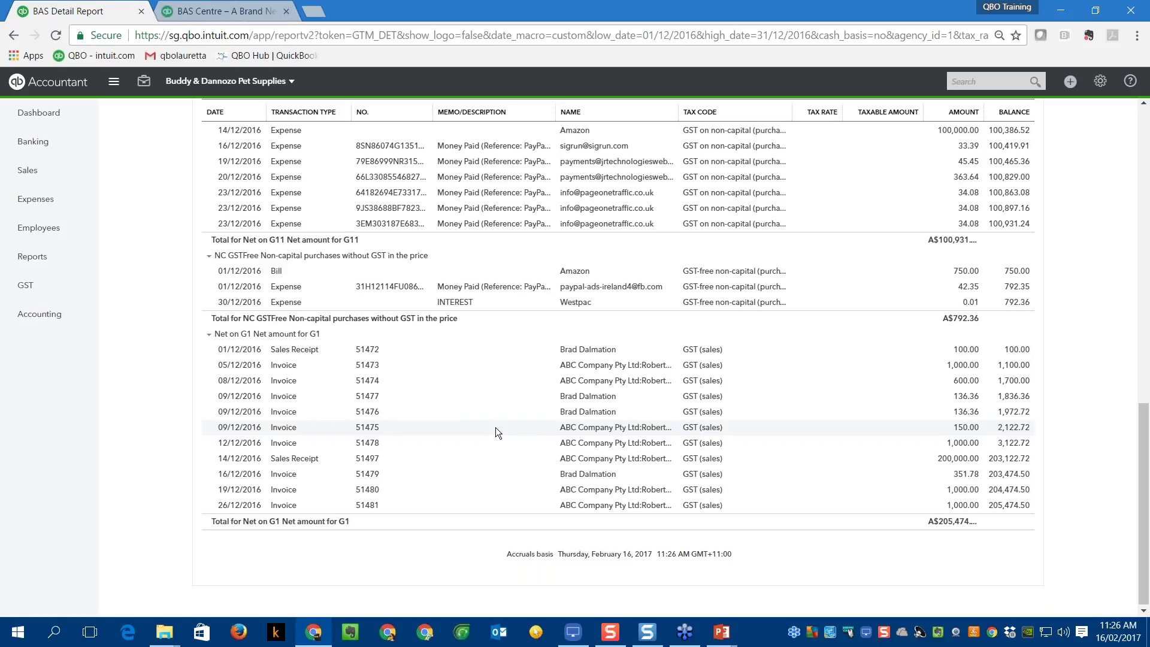
scroll(495, 426, "up", 6)
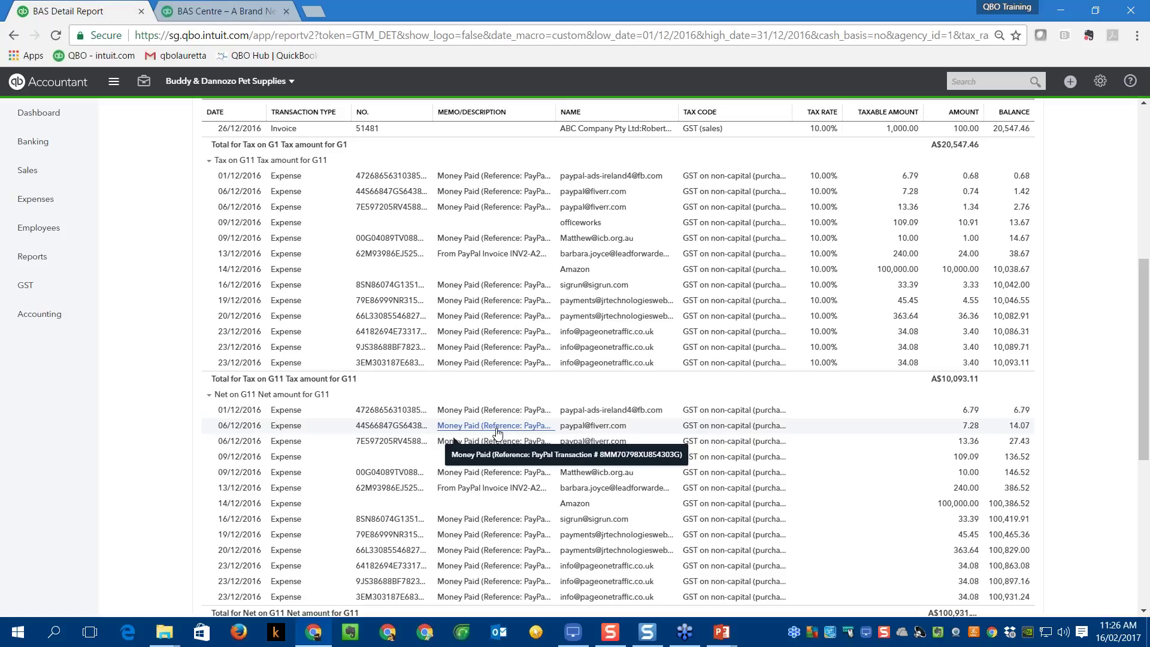
scroll(497, 430, "up", 4)
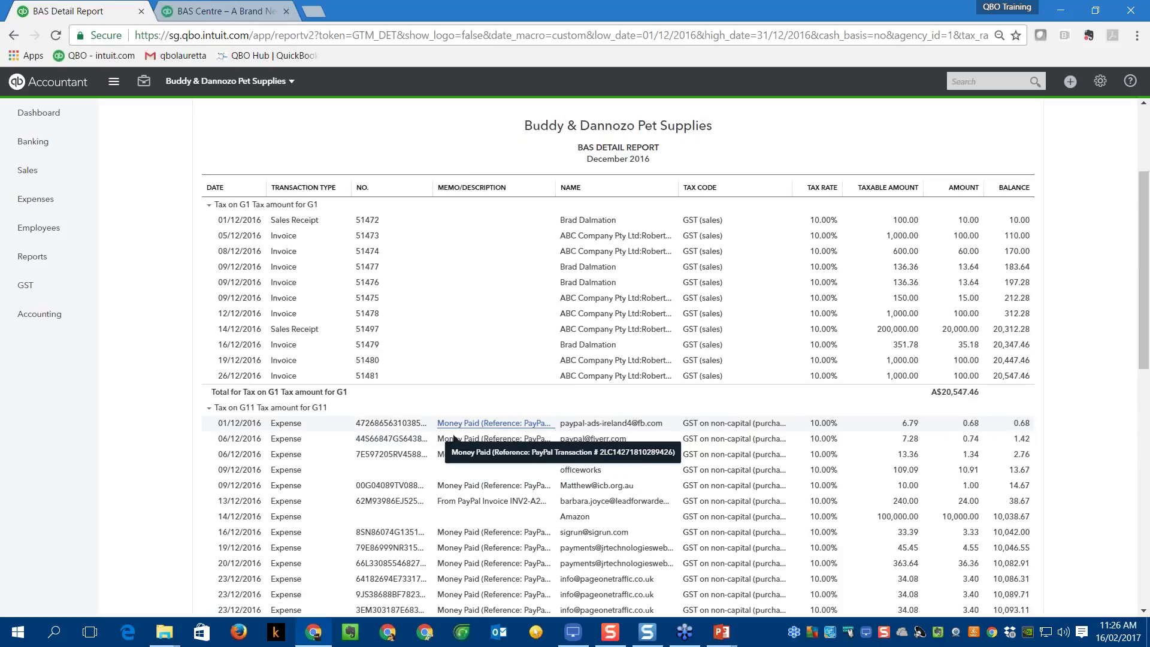
scroll(454, 439, "down", 2)
scroll(450, 453, "up", 3)
scroll(434, 340, "up", 2)
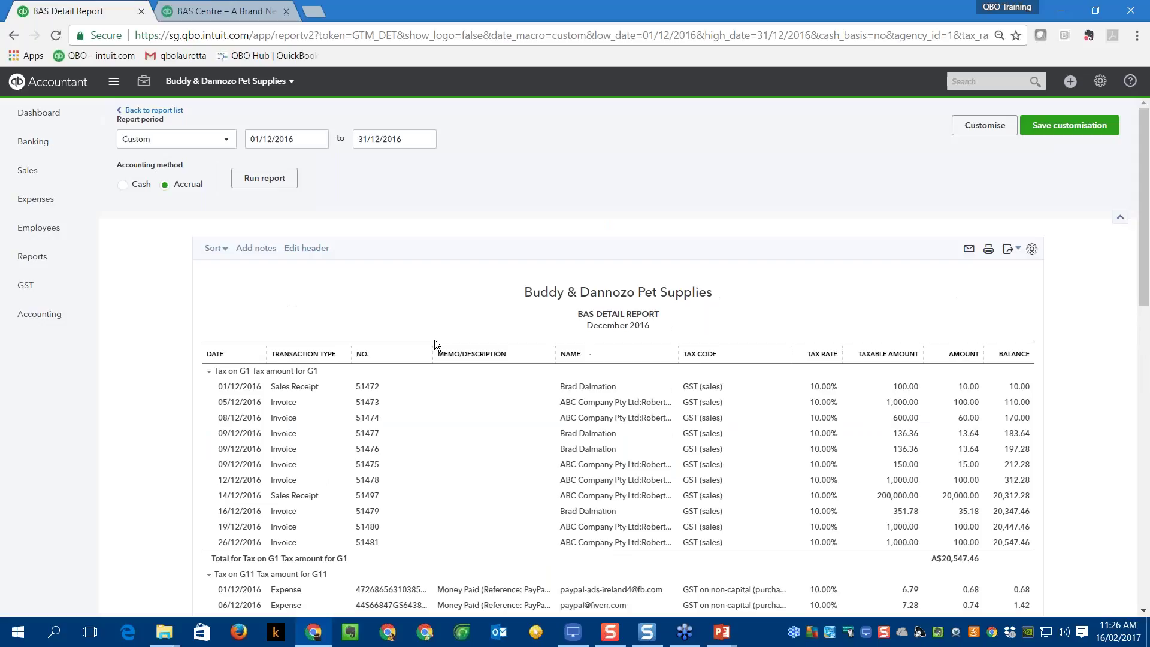
Return to the GST page, open the BAS Summary Report for the open December 2016 BAS and examine its totals.
left_click(26, 287)
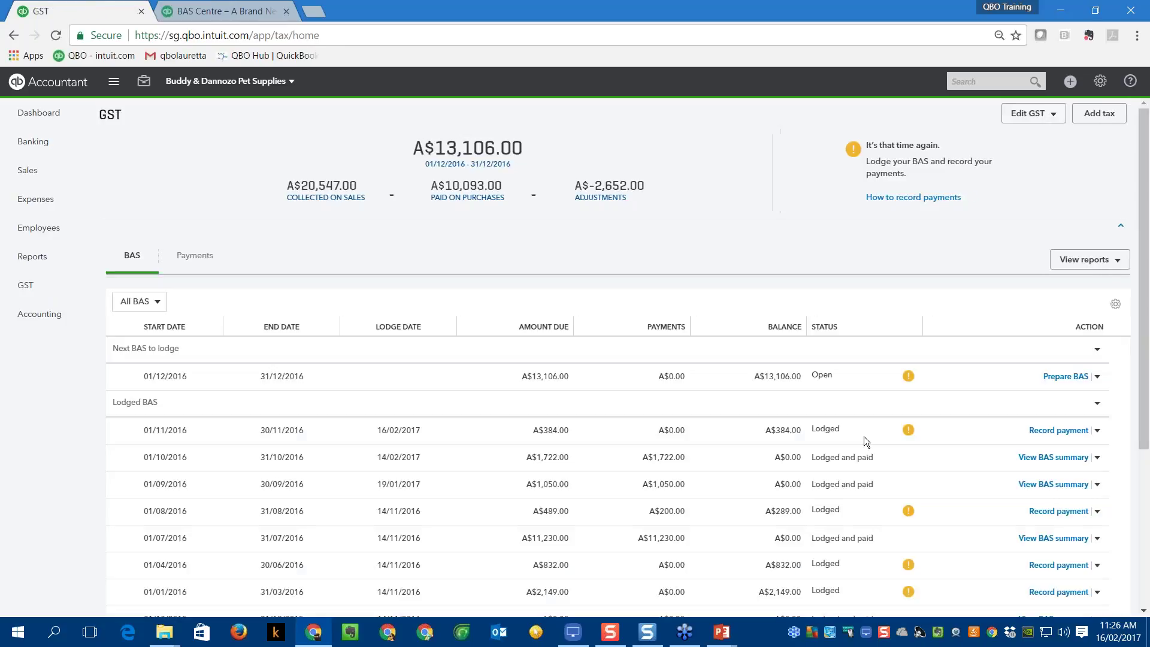
left_click(1097, 376)
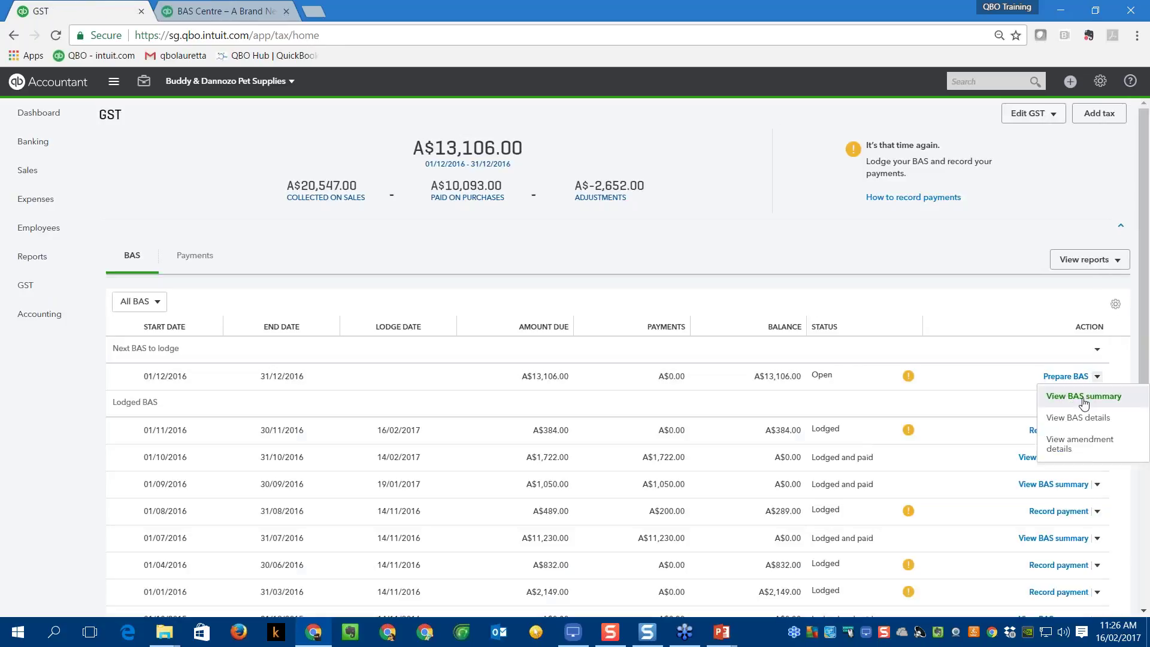
left_click(1084, 397)
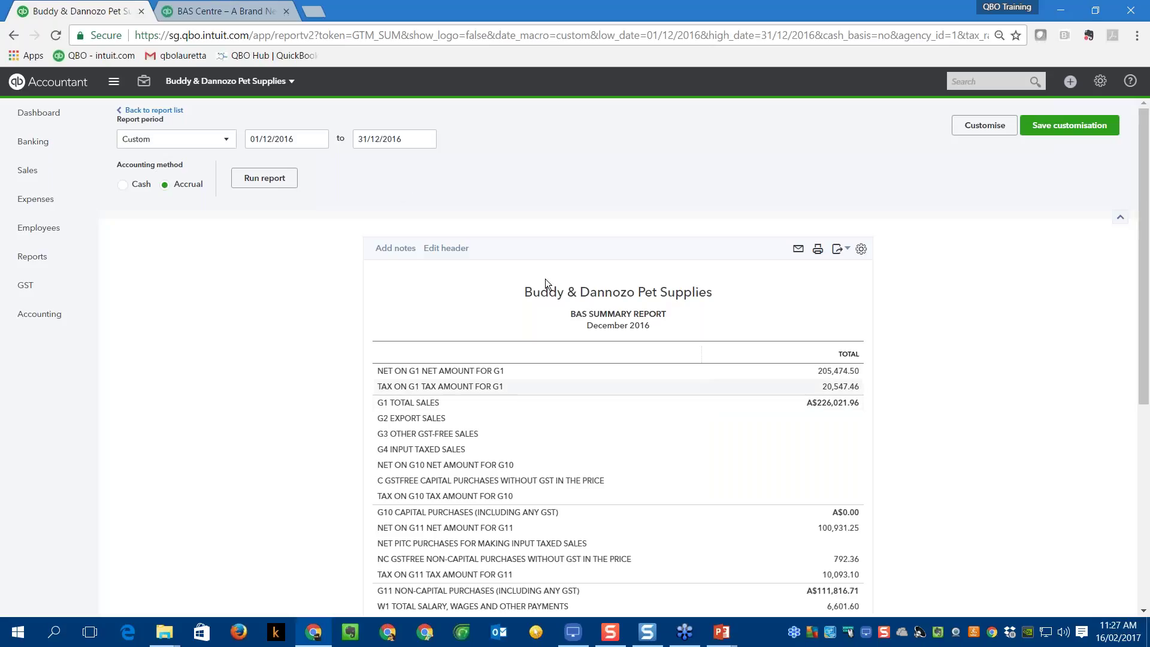
scroll(692, 421, "down", 1)
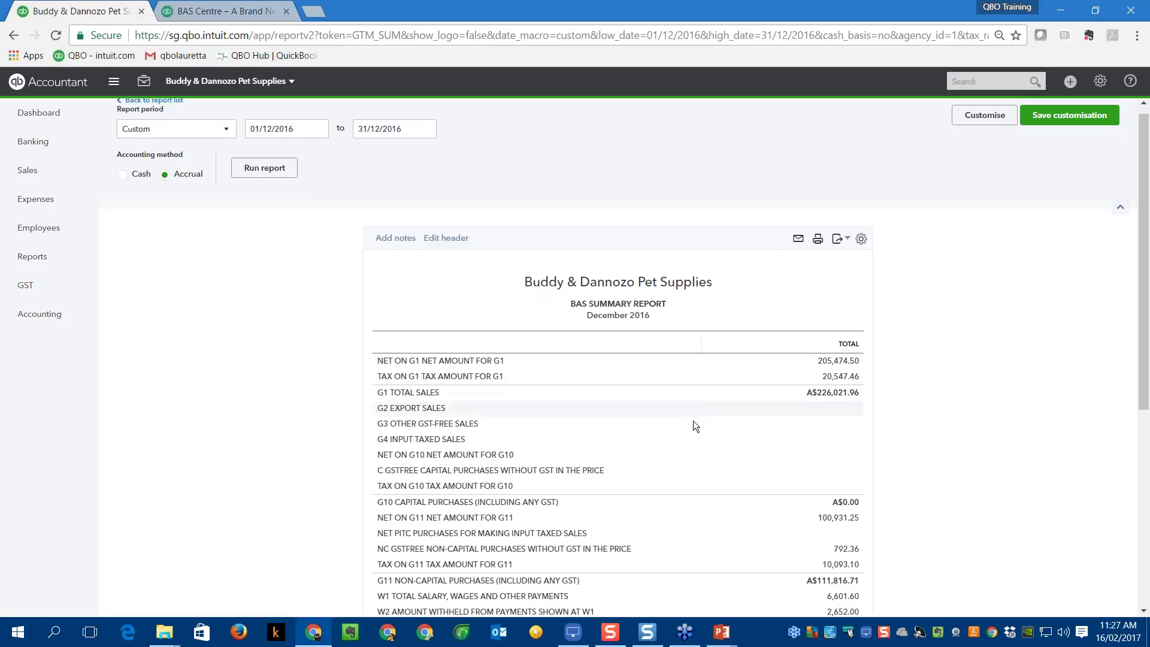
scroll(693, 420, "down", 3)
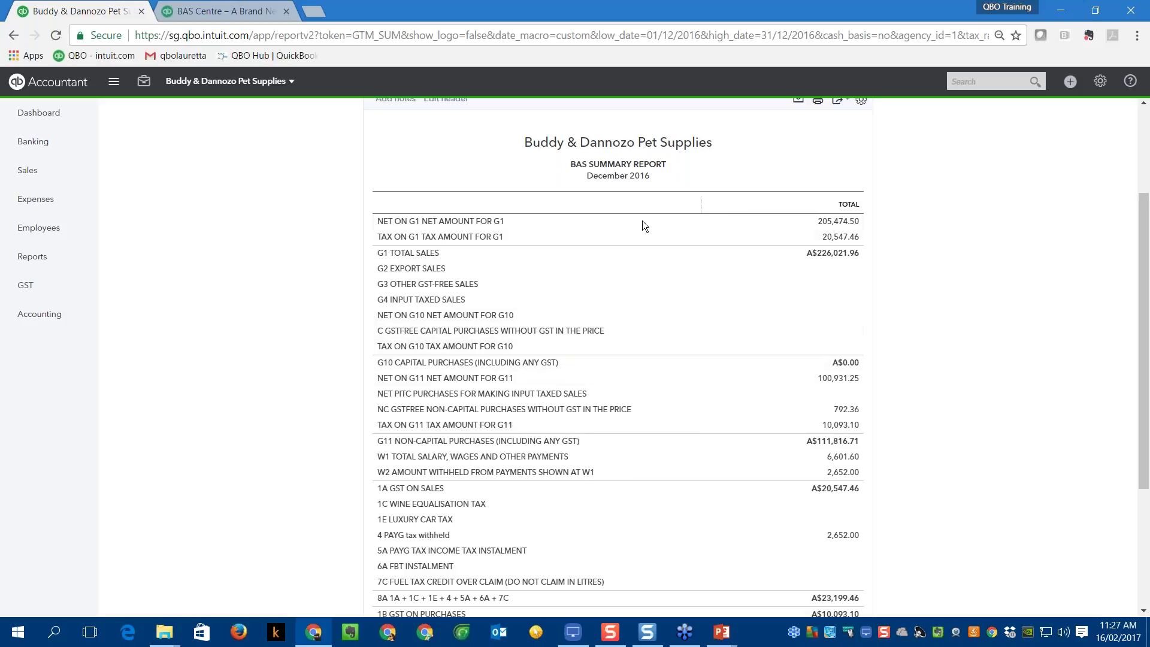
scroll(753, 398, "down", 1)
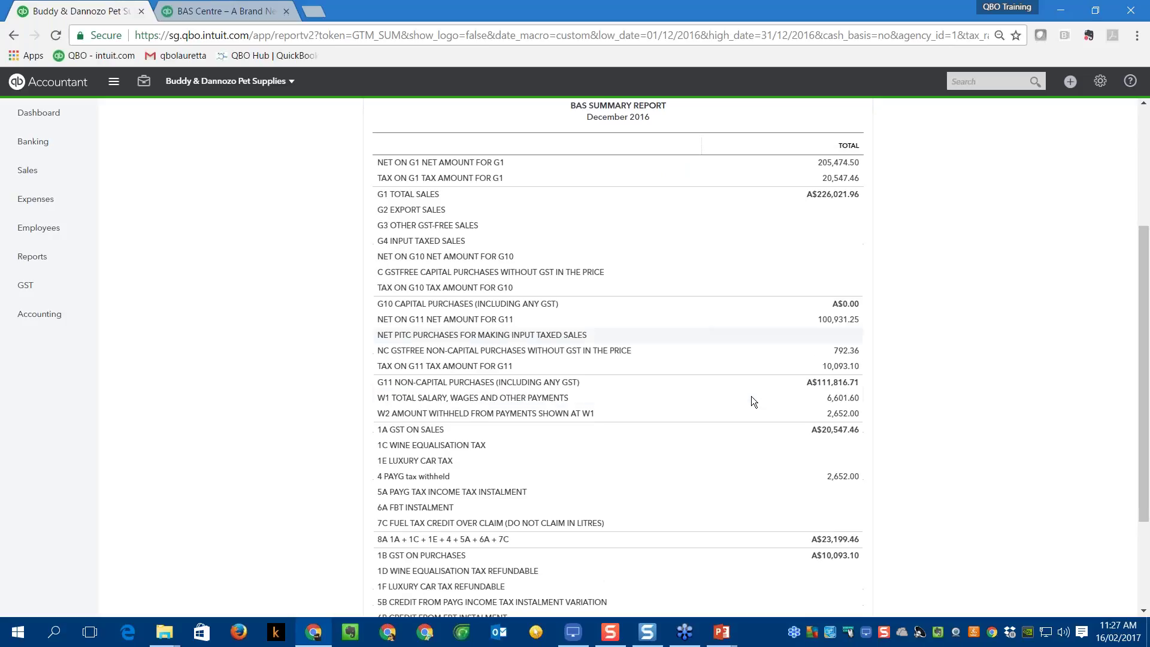
scroll(751, 396, "down", 1)
scroll(860, 214, "up", 3)
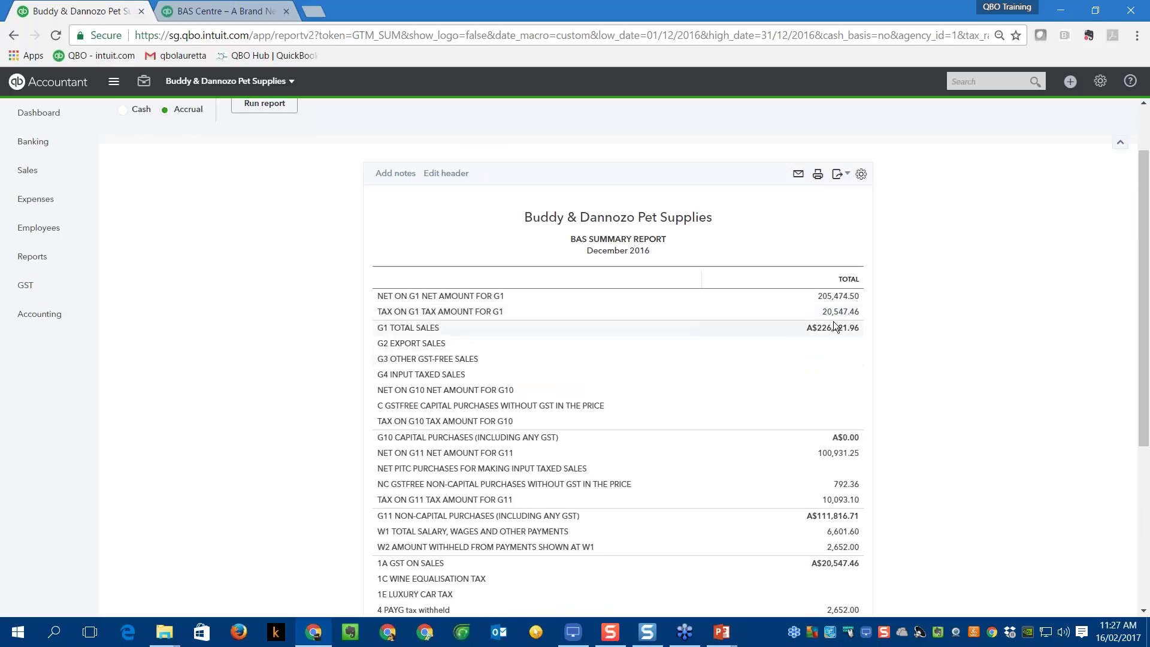
scroll(798, 353, "down", 3)
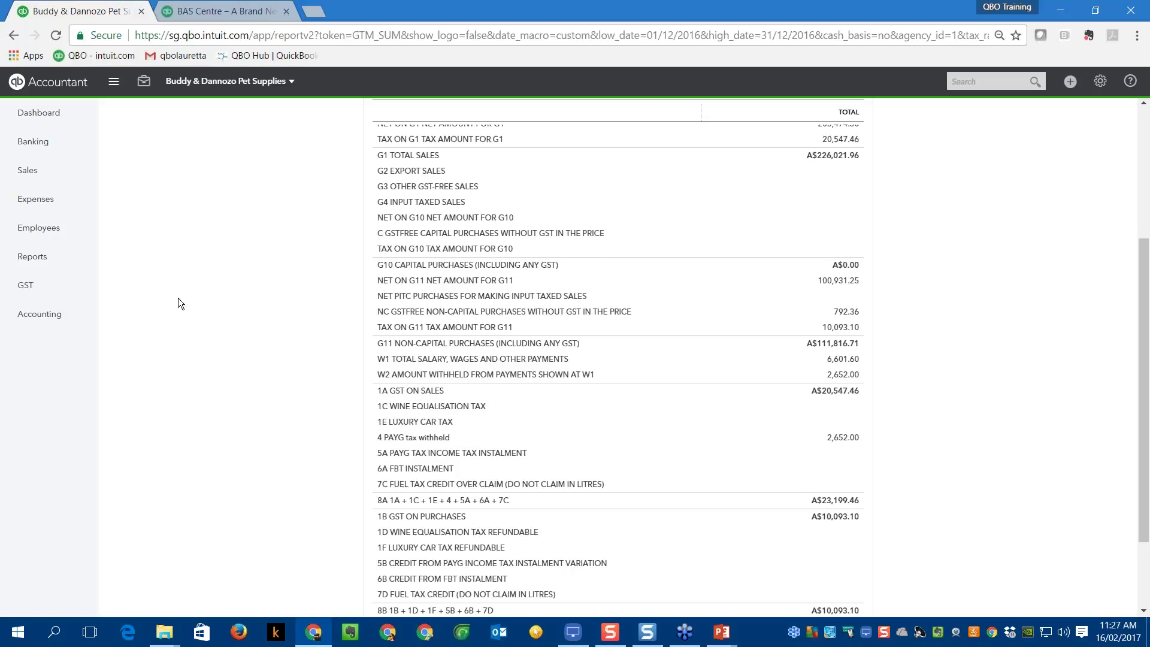
Duplicate the BAS Summary Report in a second browser tab and check its W1 and W2 wage and withholding lines.
right_click(104, 16)
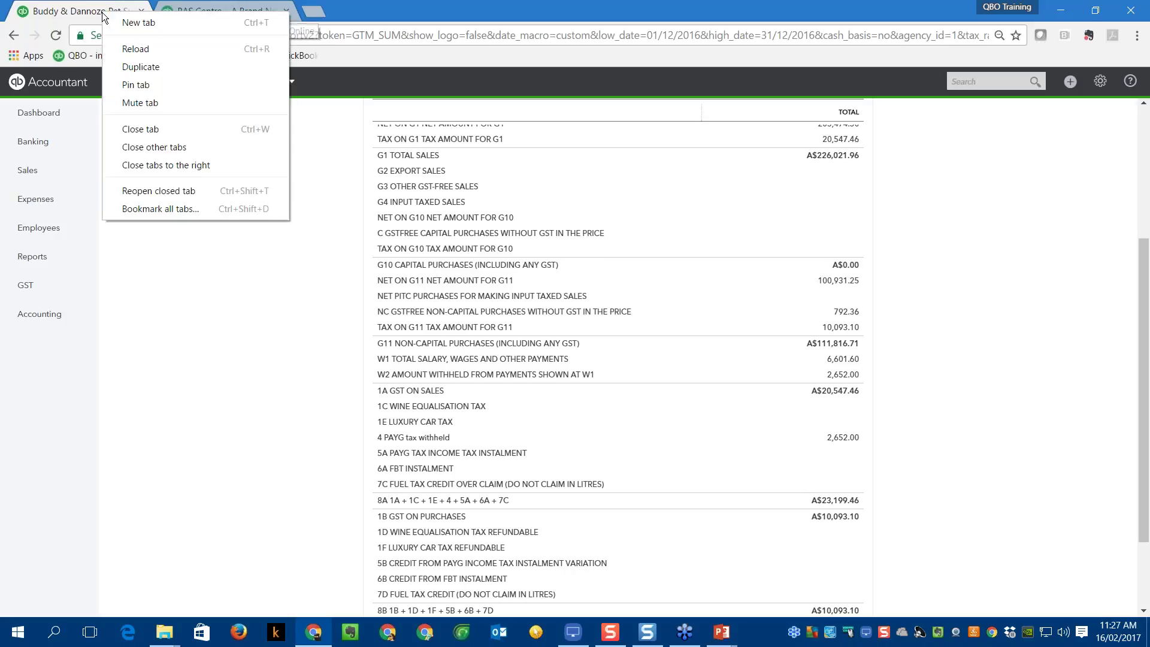
left_click(131, 69)
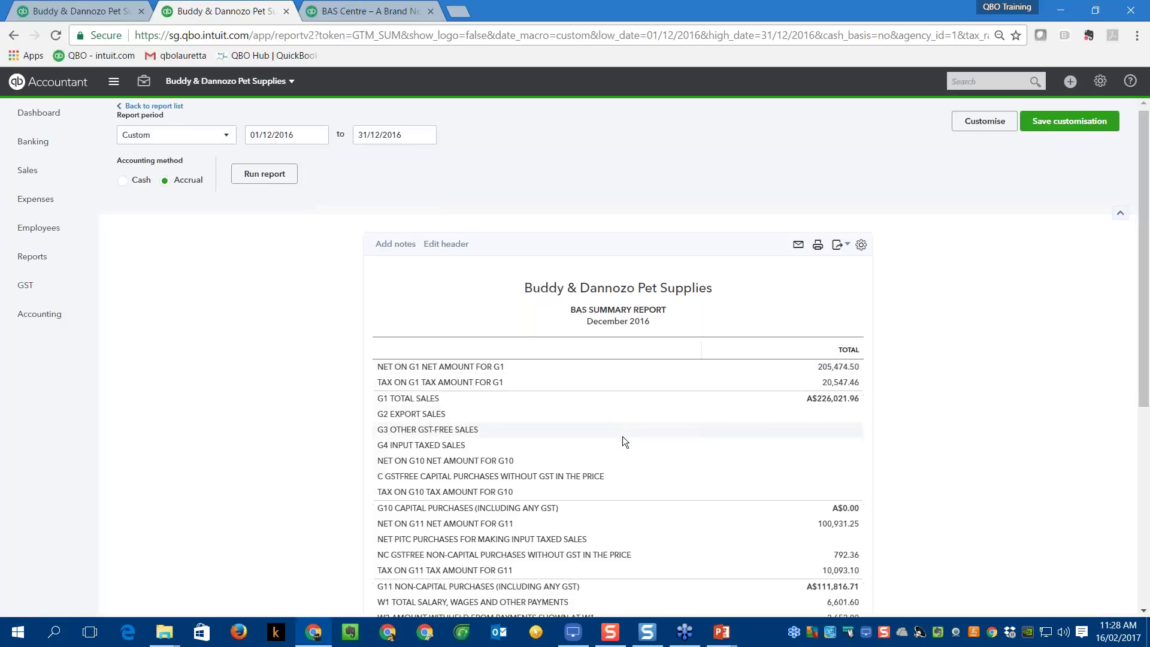
scroll(622, 442, "down", 4)
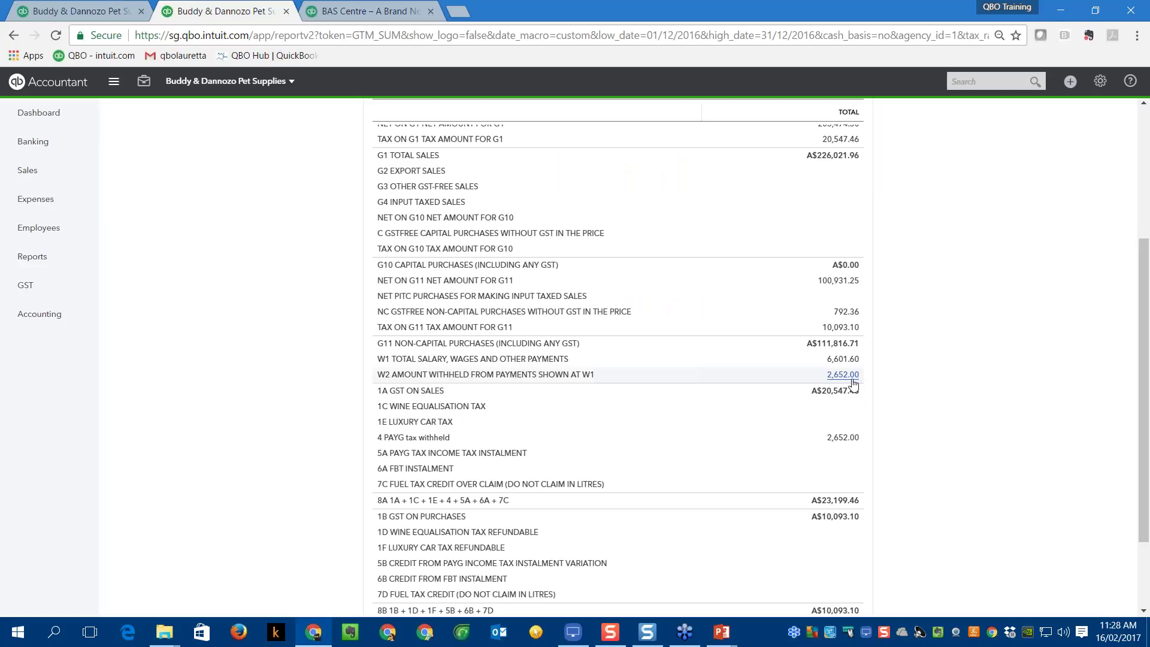
Open the Detailed Activity Report from the payroll reports in the Employees area.
left_click(40, 234)
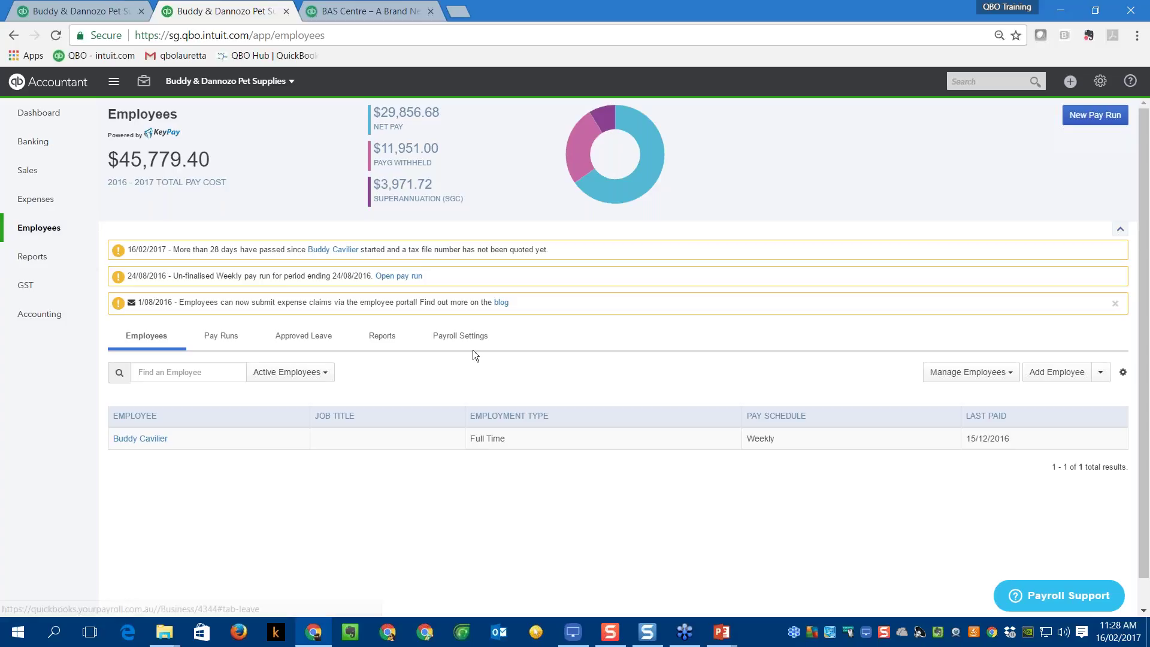
left_click(386, 341)
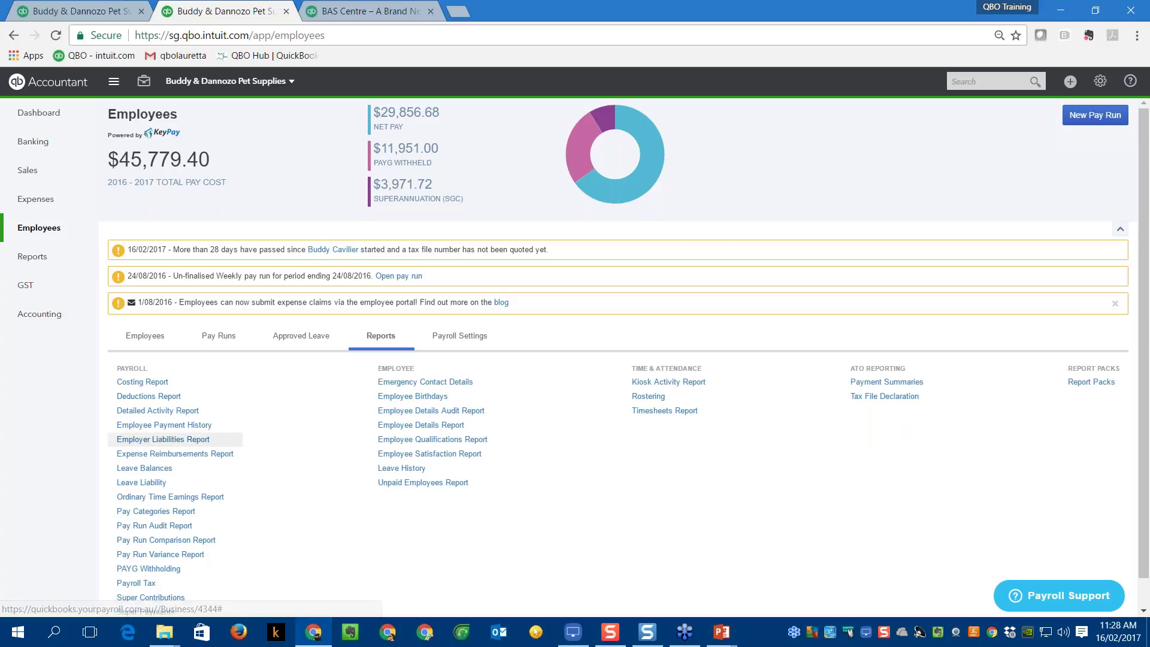
left_click(168, 413)
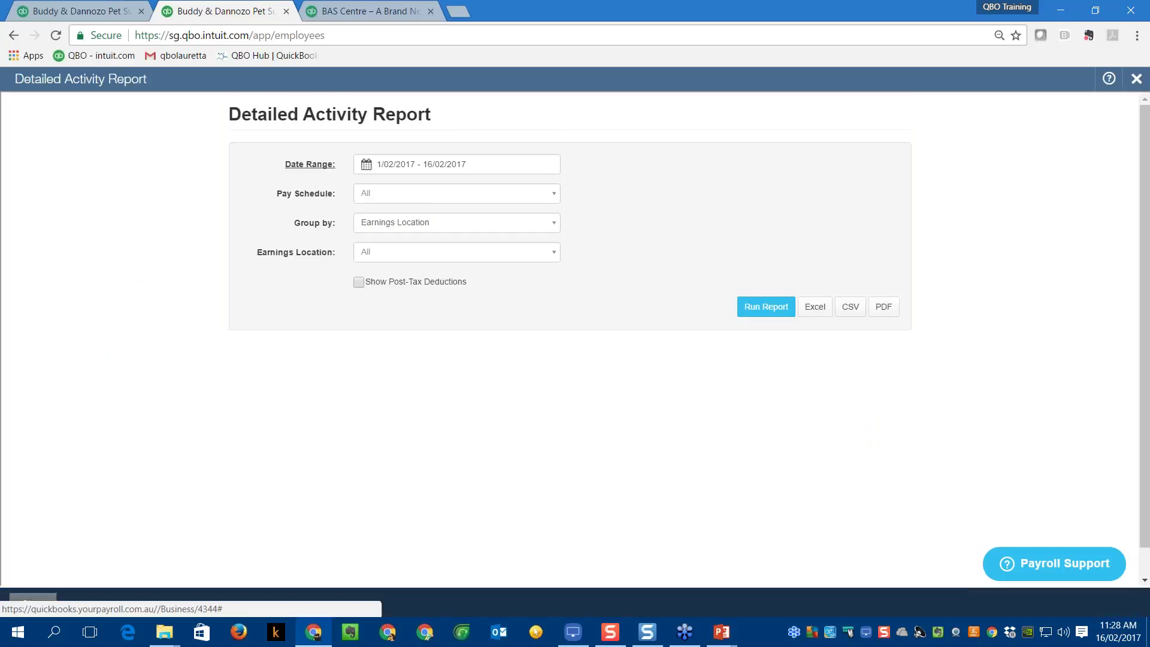
Run the Detailed Activity Report for the date range 1/12/2016 to 31/12/2016.
left_click(449, 164)
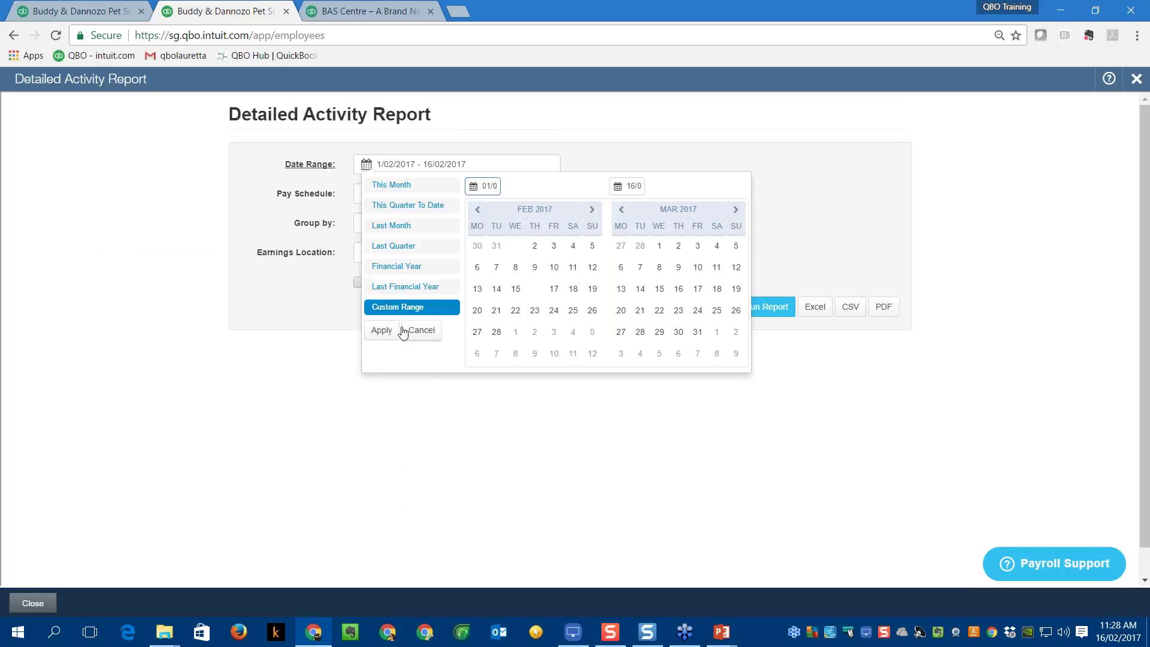
left_click(477, 211)
left_click(477, 210)
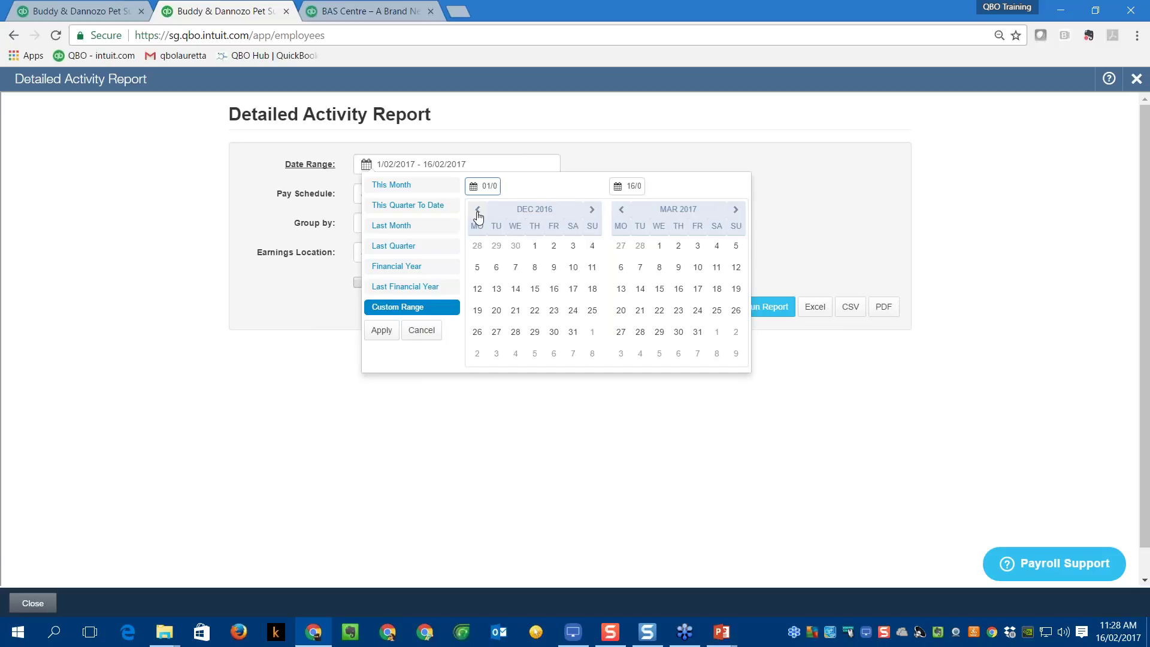
left_click(535, 246)
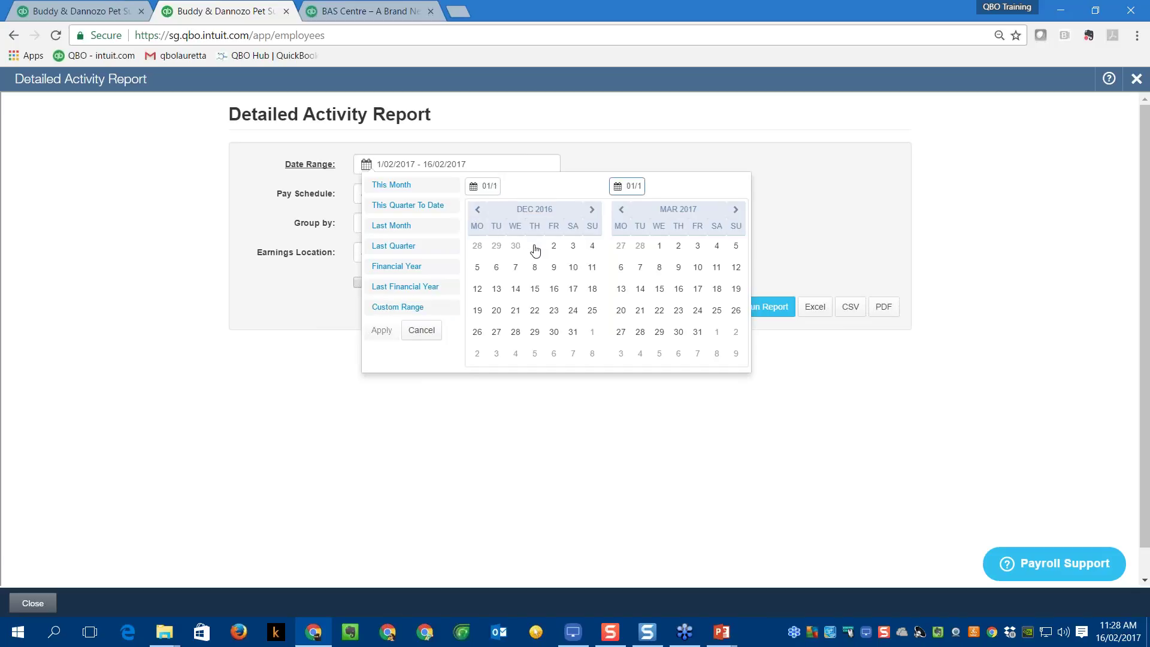
left_click(621, 210)
left_click(622, 210)
left_click(622, 211)
left_click(717, 332)
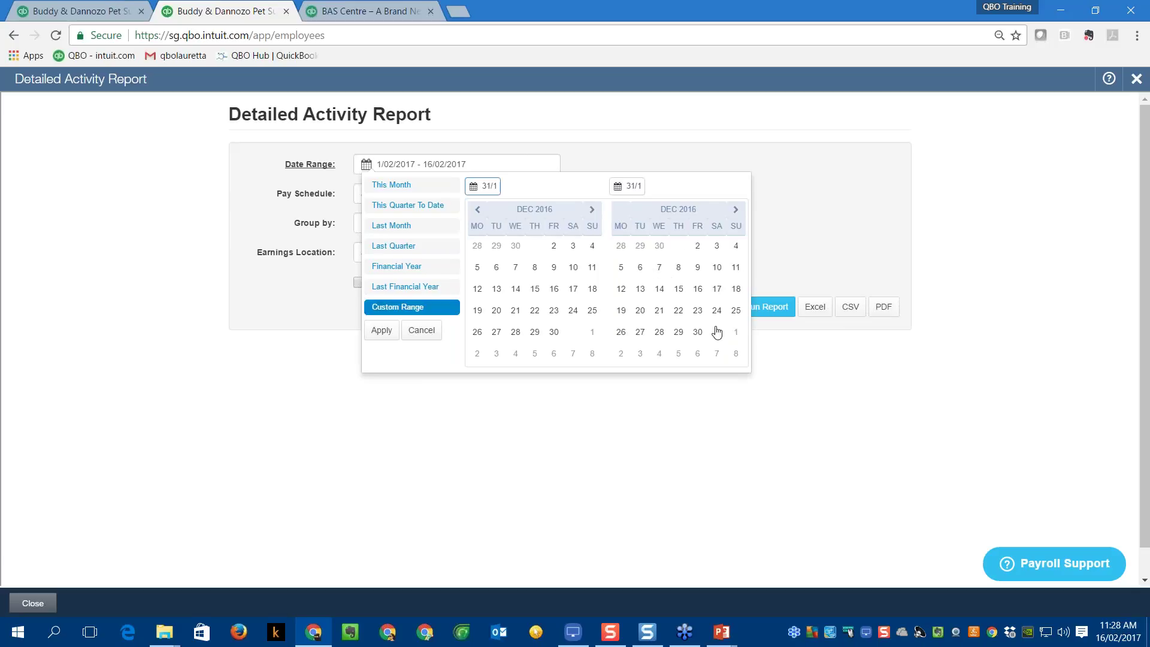
left_click(381, 330)
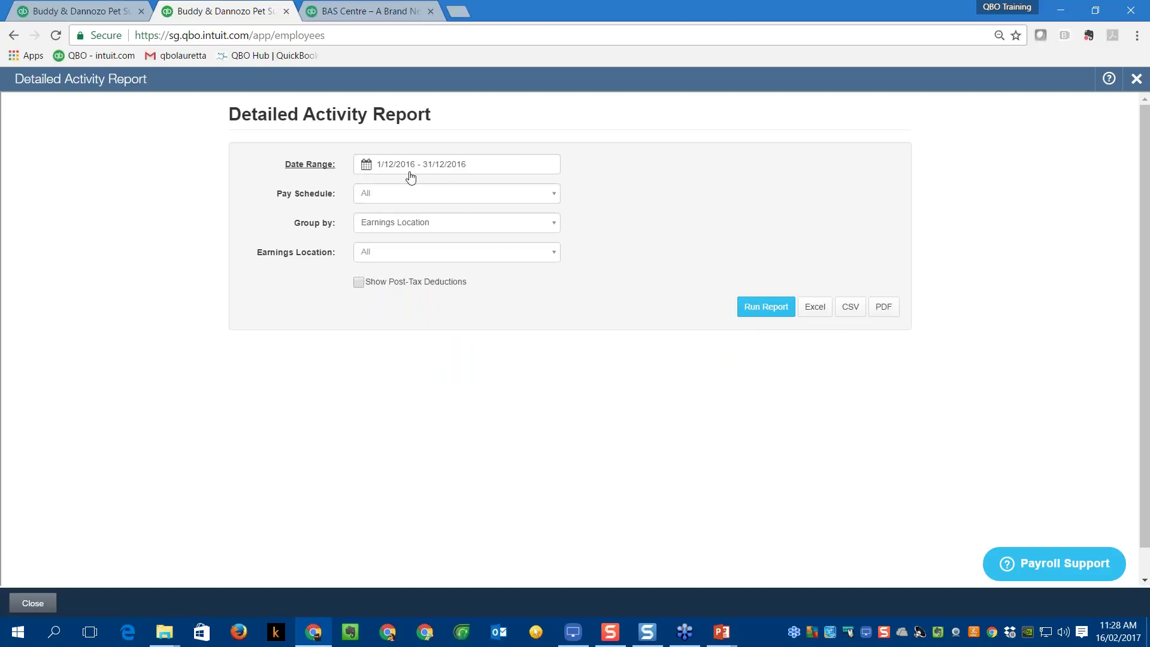
left_click(757, 311)
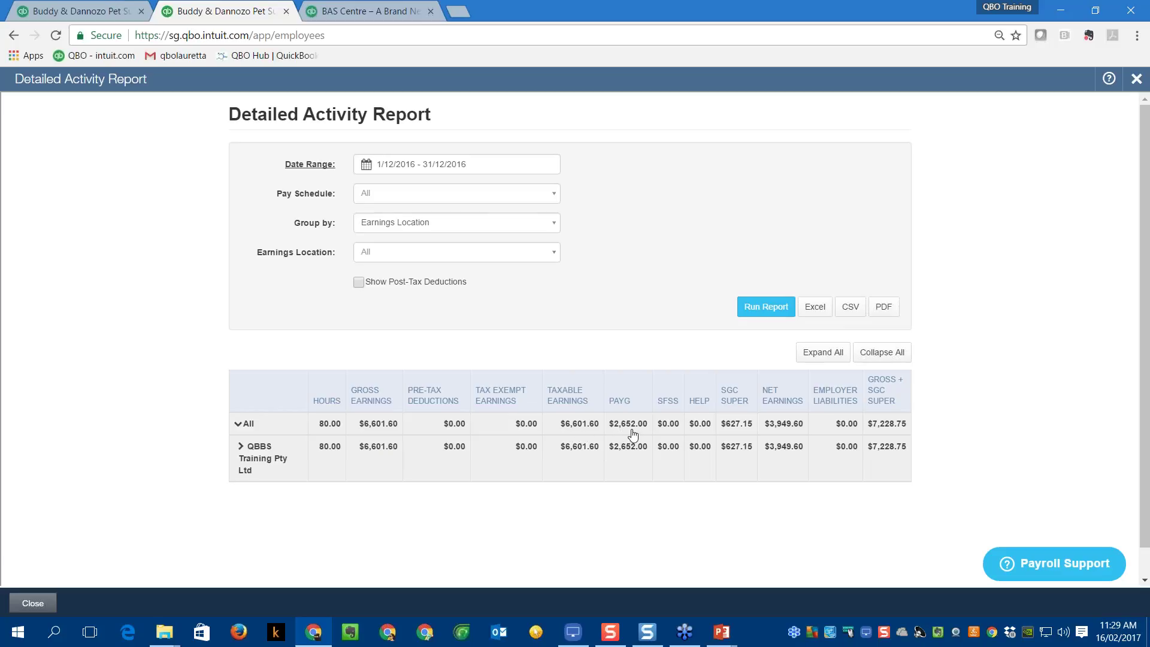
Compare the payroll report's gross earnings and PAYG with lines W1 and W2 of the BAS Summary Report.
left_click(77, 16)
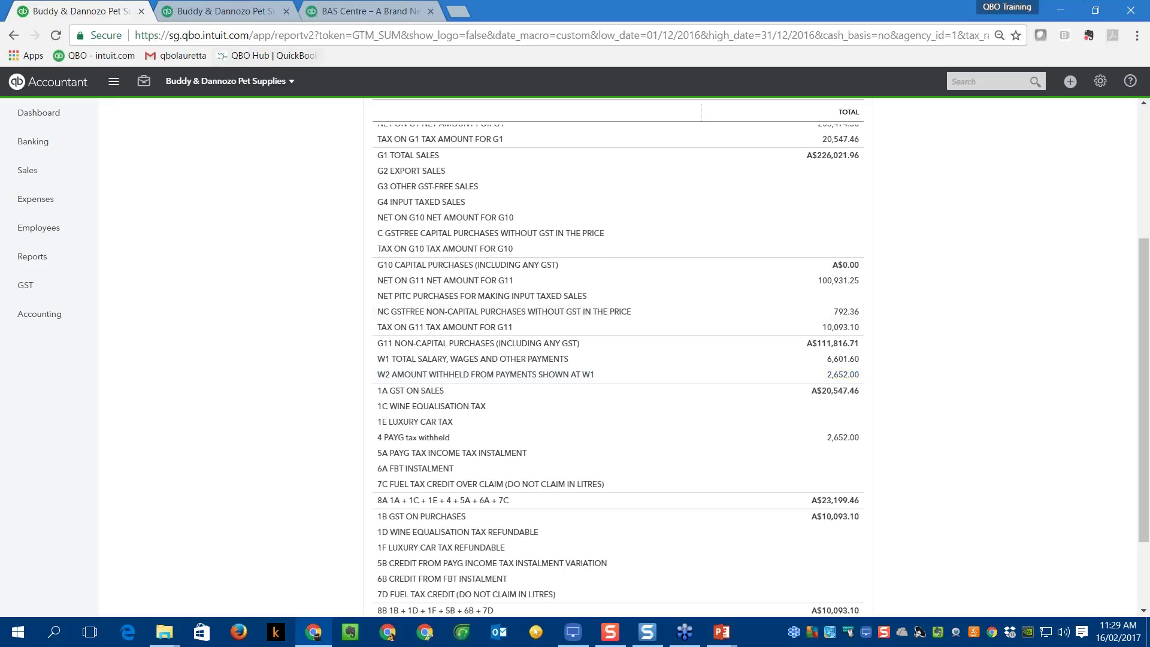
left_click(264, 13)
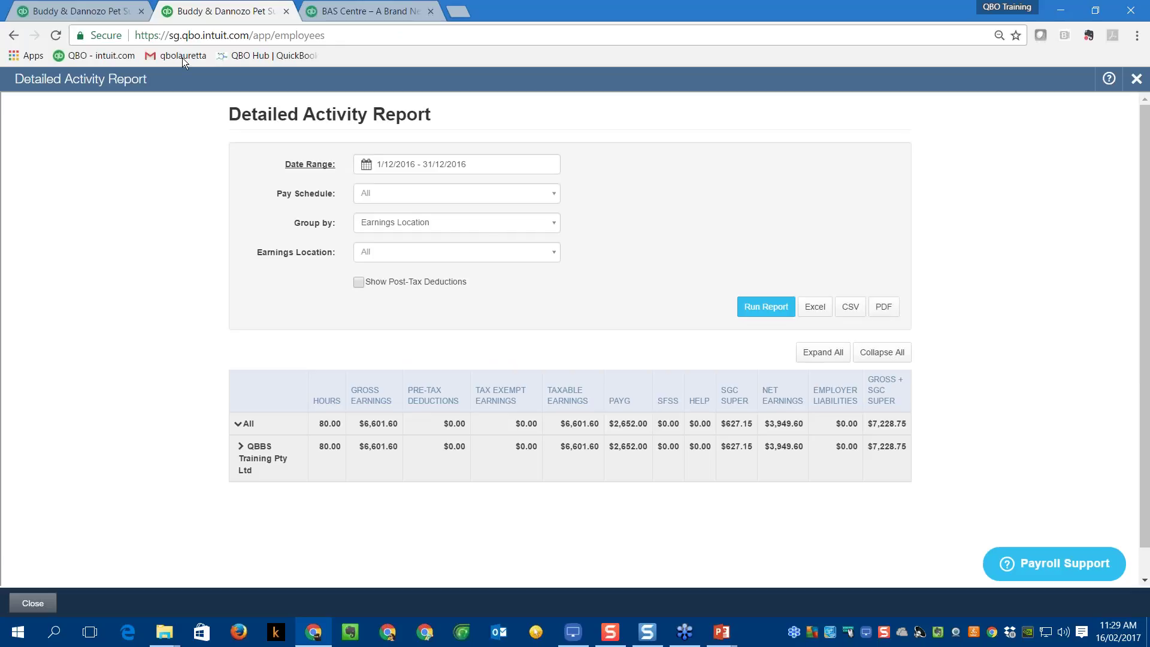
left_click(99, 15)
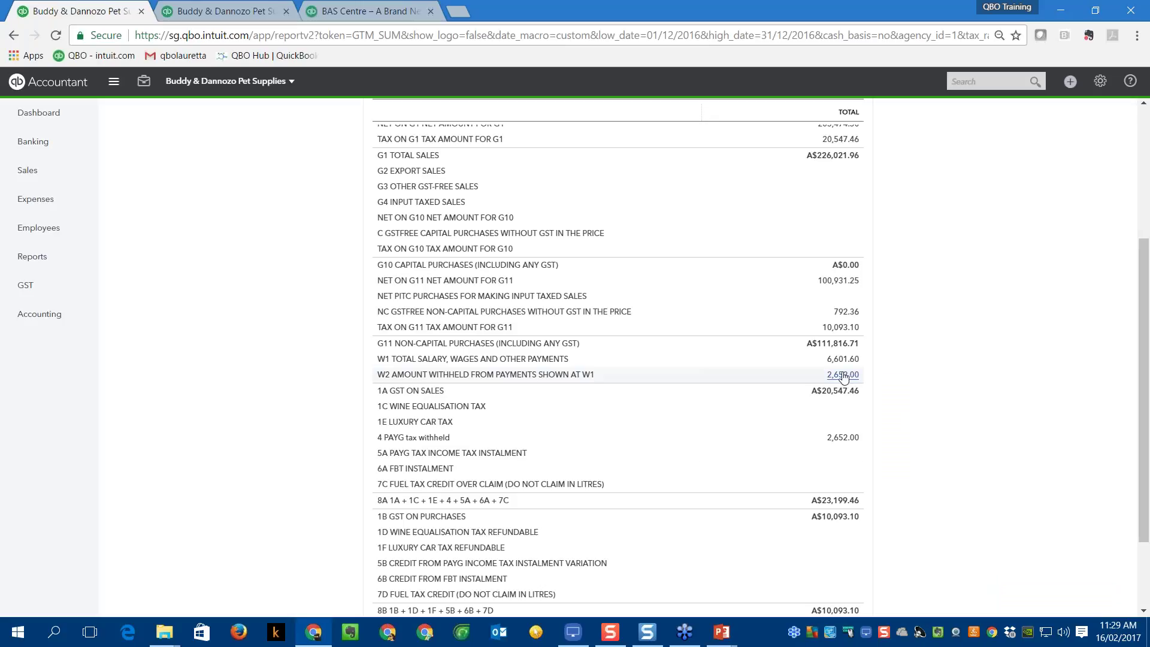
Examine the December 2016 BAS Summary Report's G, W, 1A and 1B lines through to the refund or payment due.
scroll(800, 414, "down", 1)
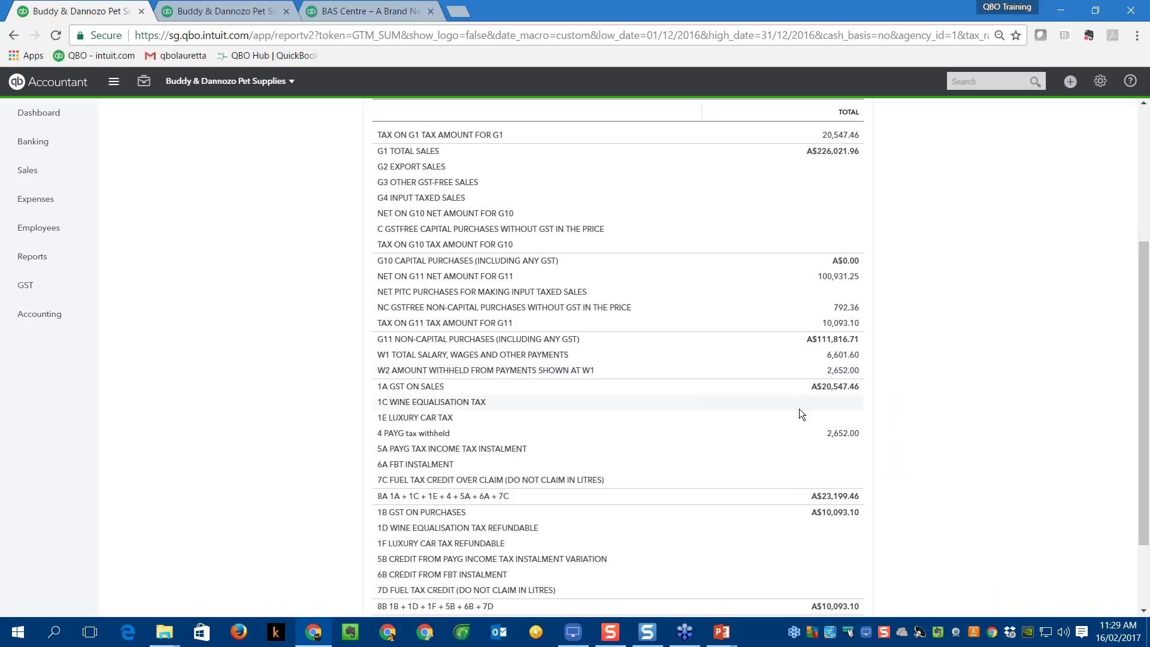
scroll(527, 322, "down", 2)
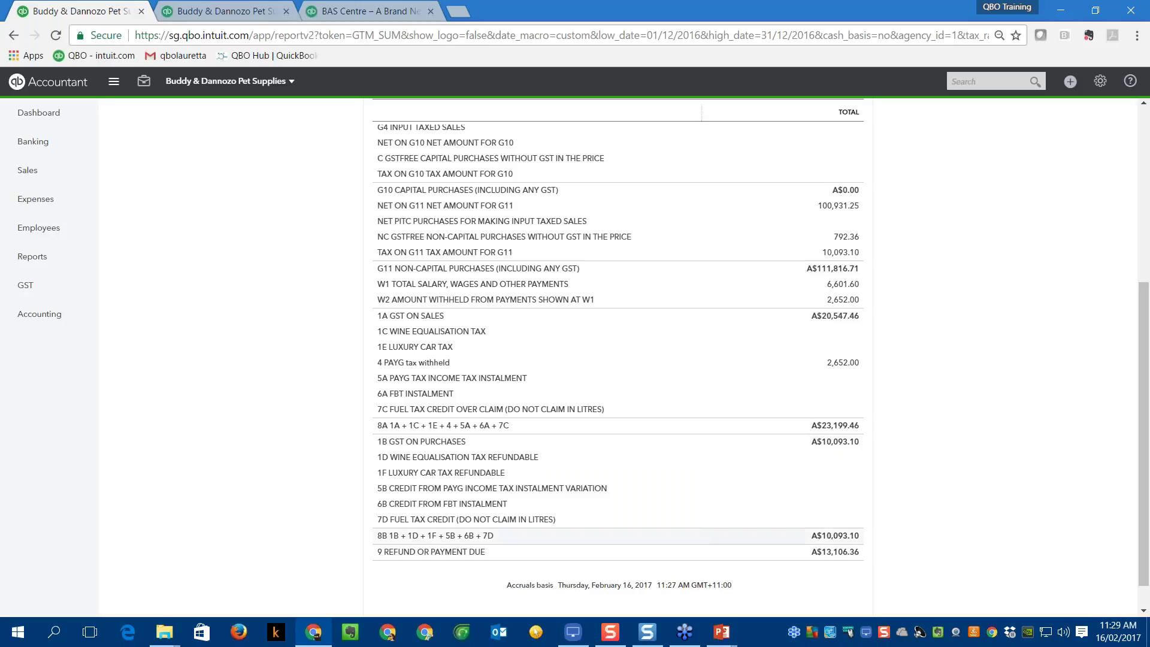
scroll(720, 461, "up", 1)
scroll(722, 462, "up", 3)
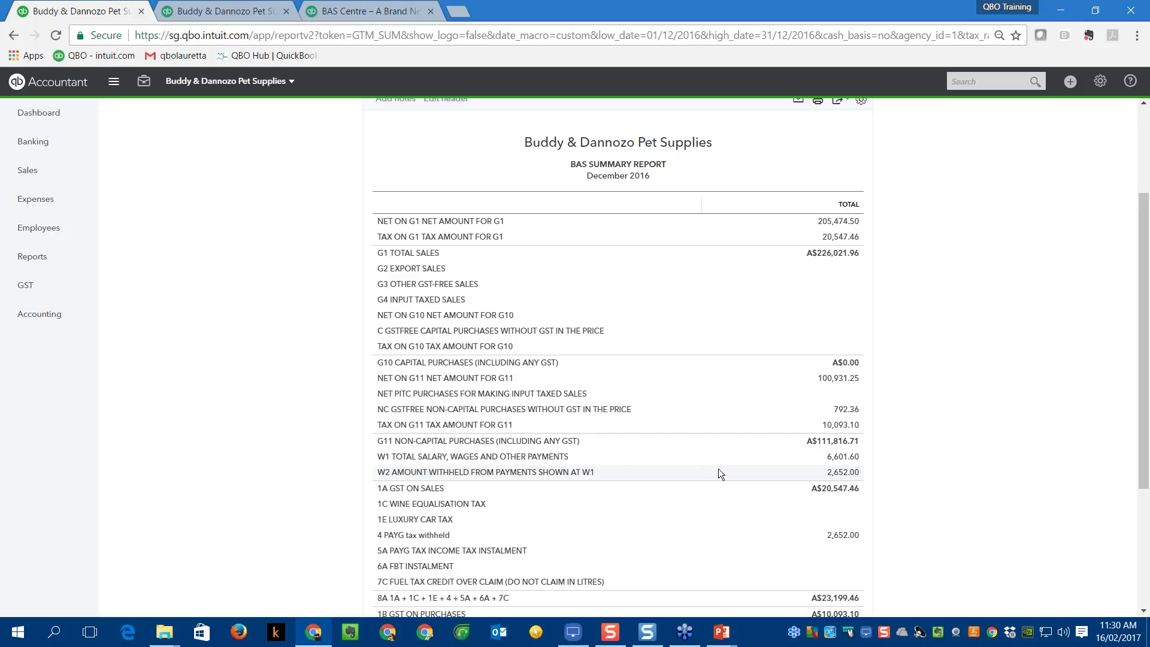
scroll(718, 469, "down", 3)
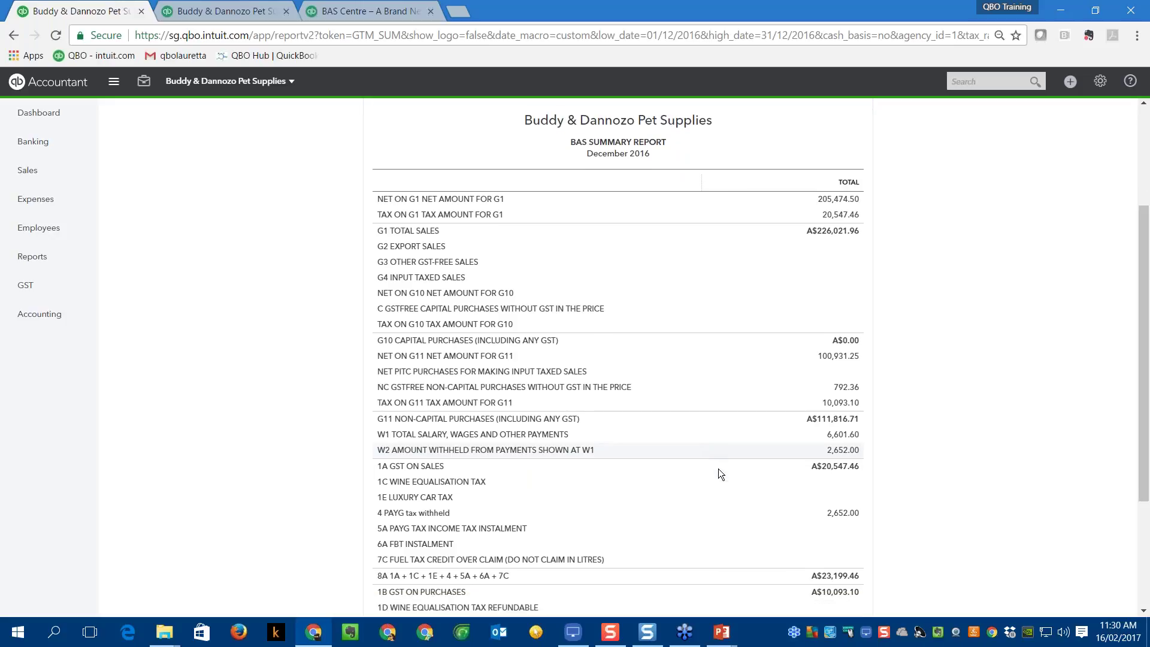
scroll(717, 469, "down", 2)
scroll(718, 471, "up", 2)
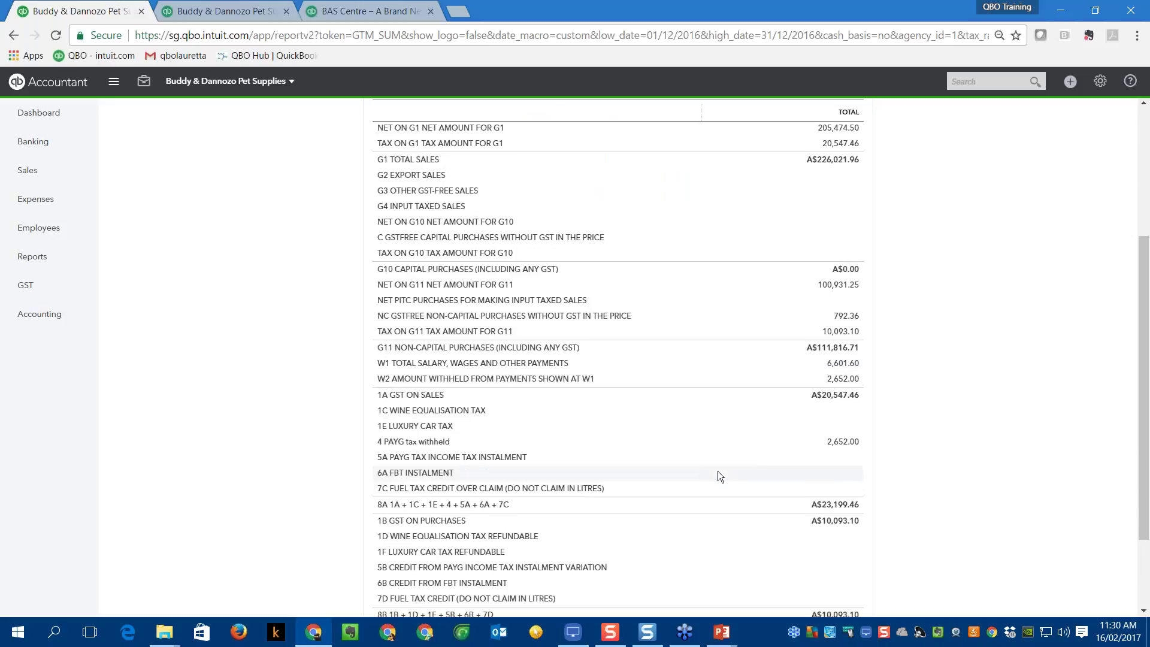
scroll(718, 472, "up", 2)
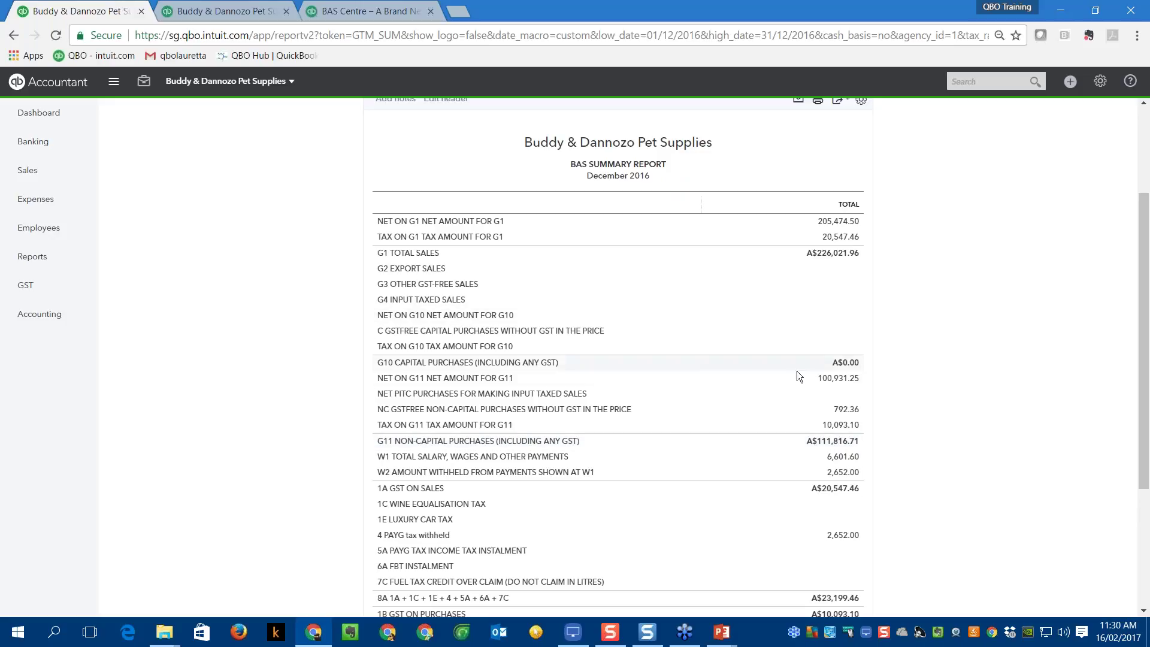
Close the payroll Detailed Activity Report and start preparing the open December 2016 BAS from the GST page.
left_click(235, 11)
left_click(1135, 82)
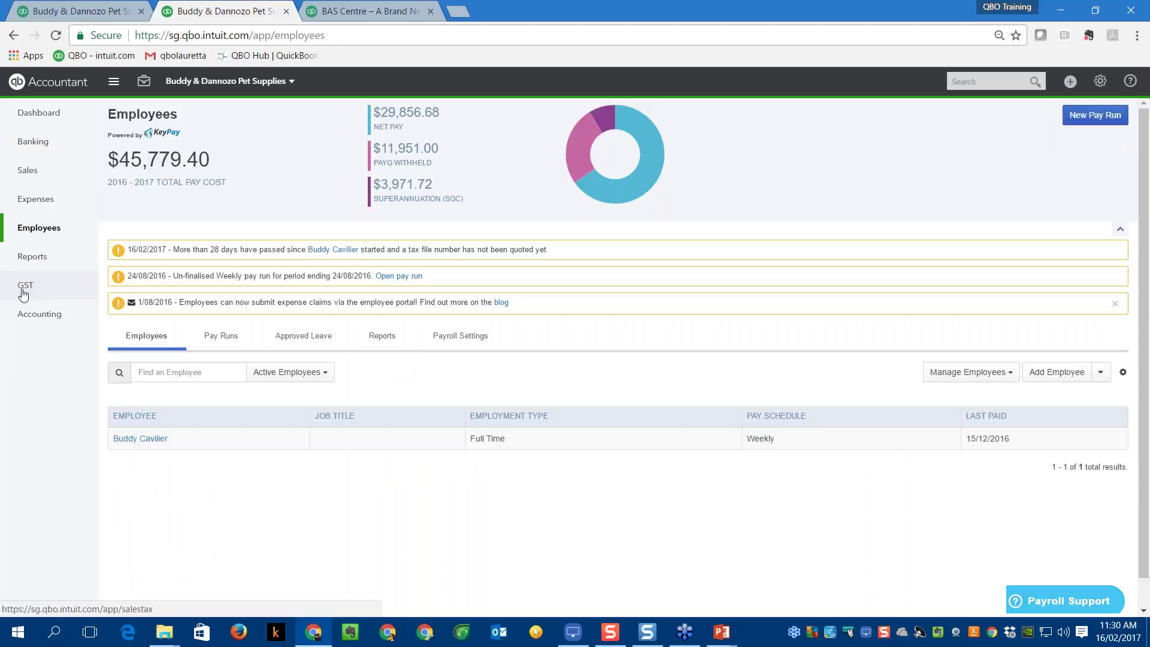
left_click(24, 287)
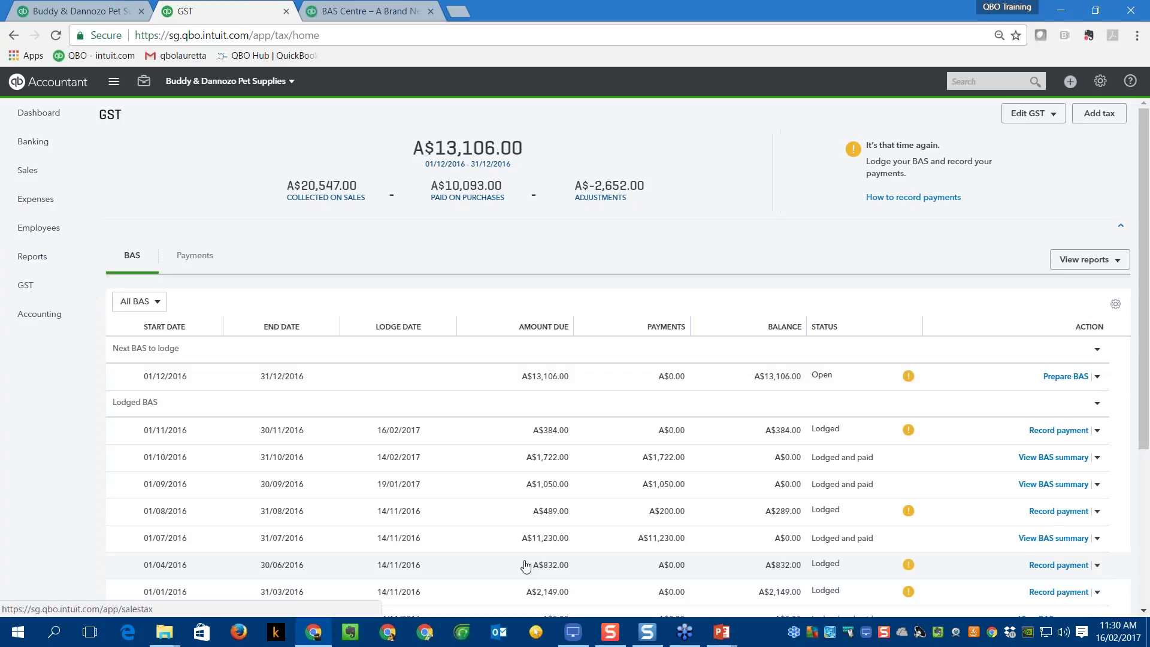
left_click(1097, 378)
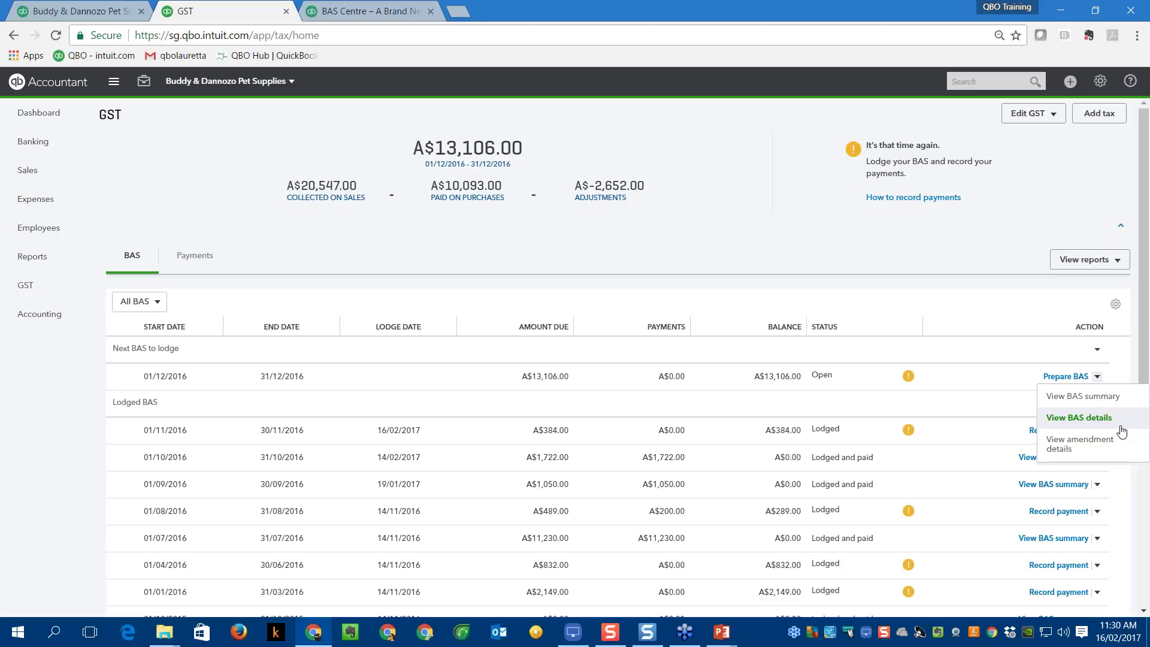
left_click(1063, 377)
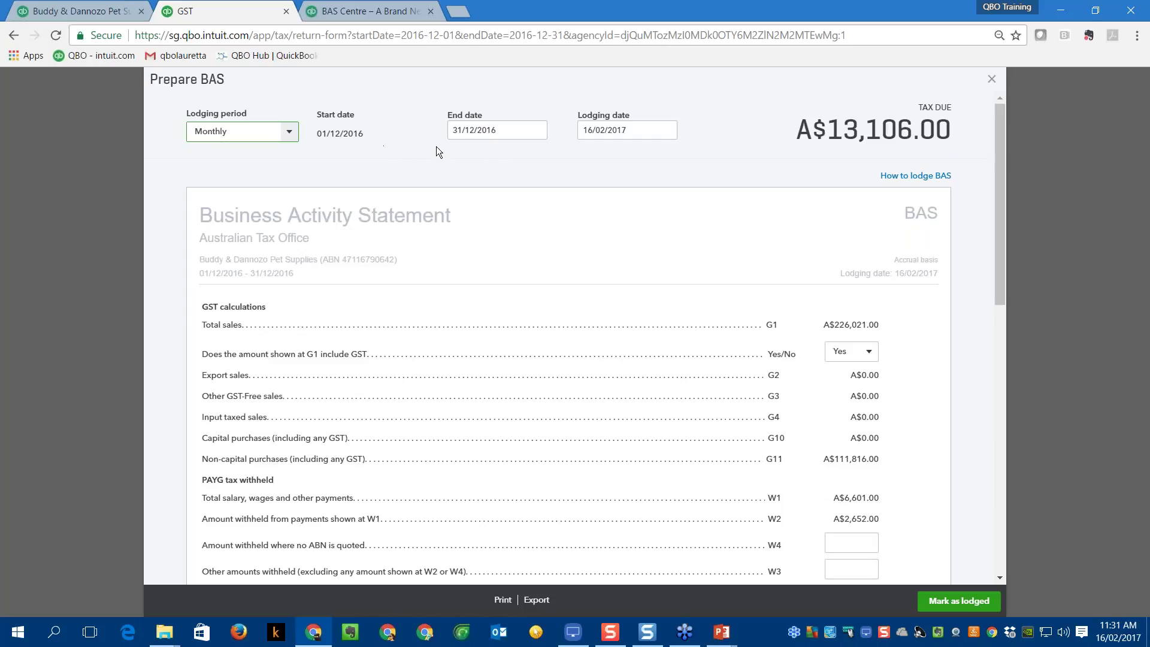
Review the Prepare BAS form's lodging details, GST calculations and PAYG tax withheld sections.
scroll(635, 318, "down", 1)
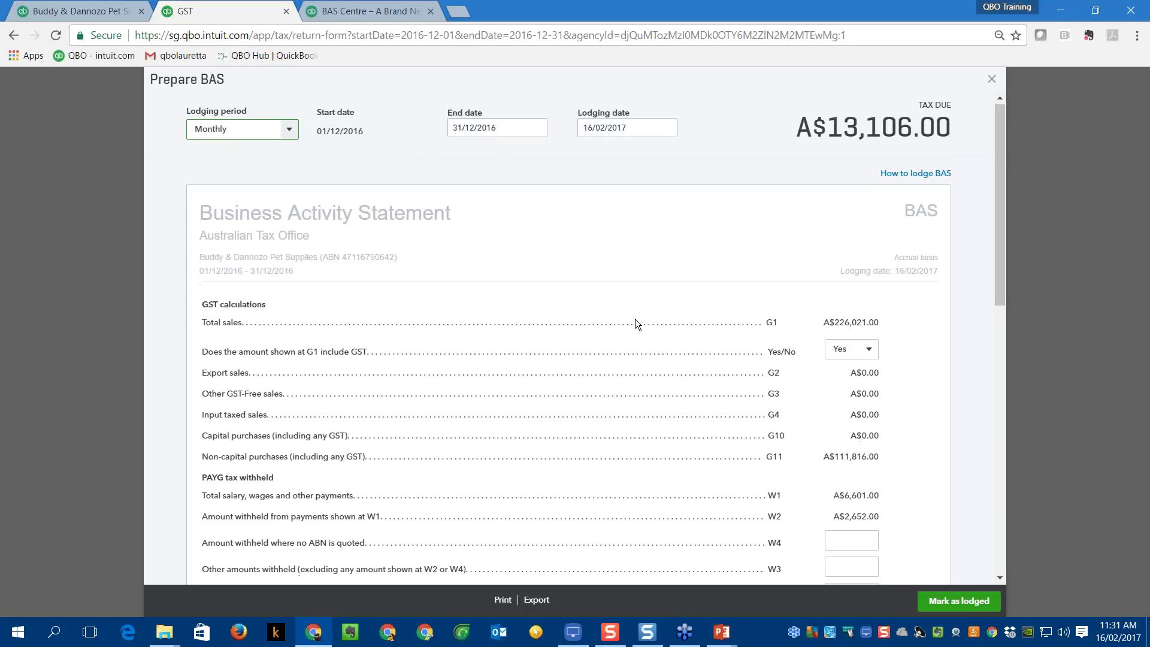
scroll(635, 319, "down", 1)
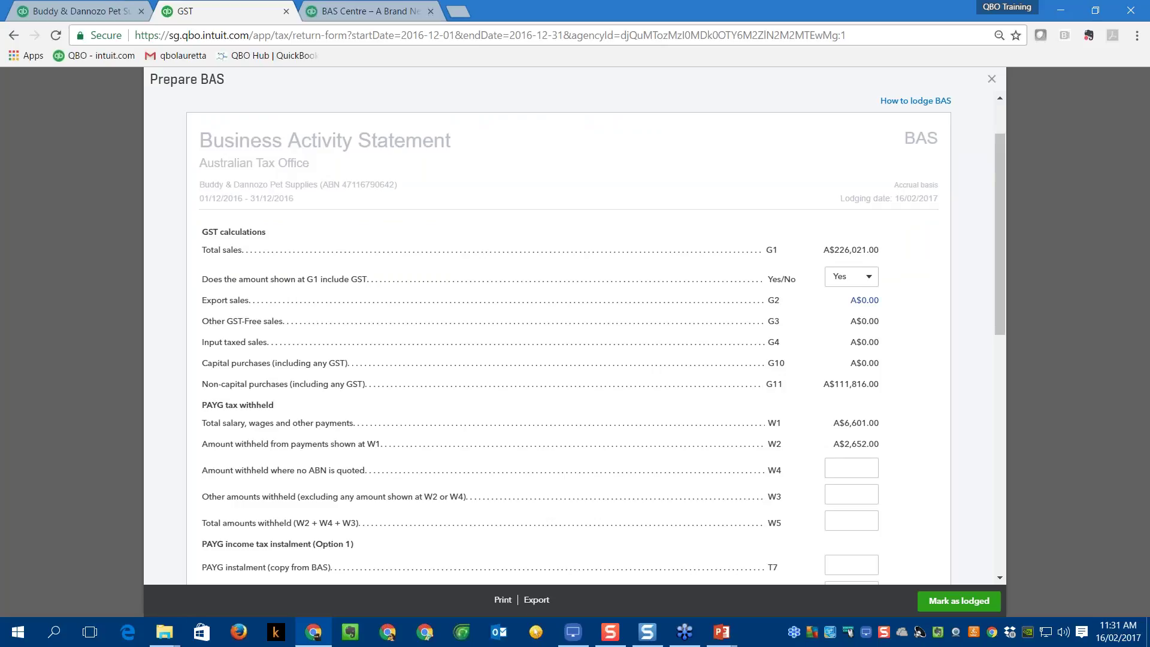
scroll(801, 364, "down", 1)
scroll(803, 365, "down", 1)
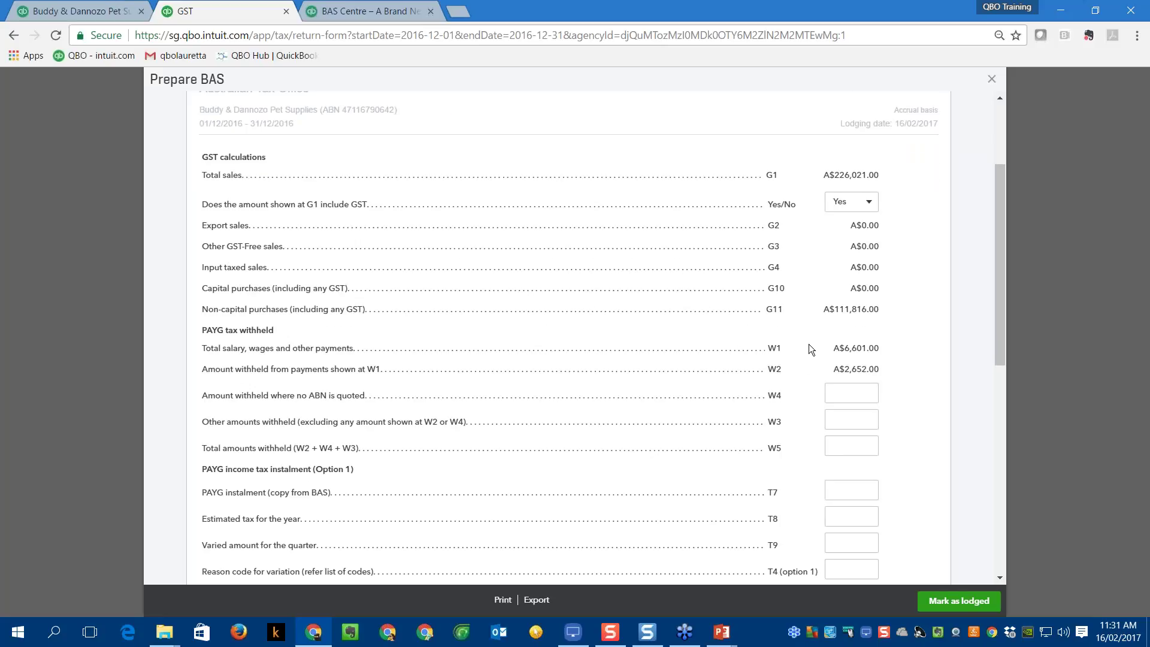
scroll(765, 401, "down", 1)
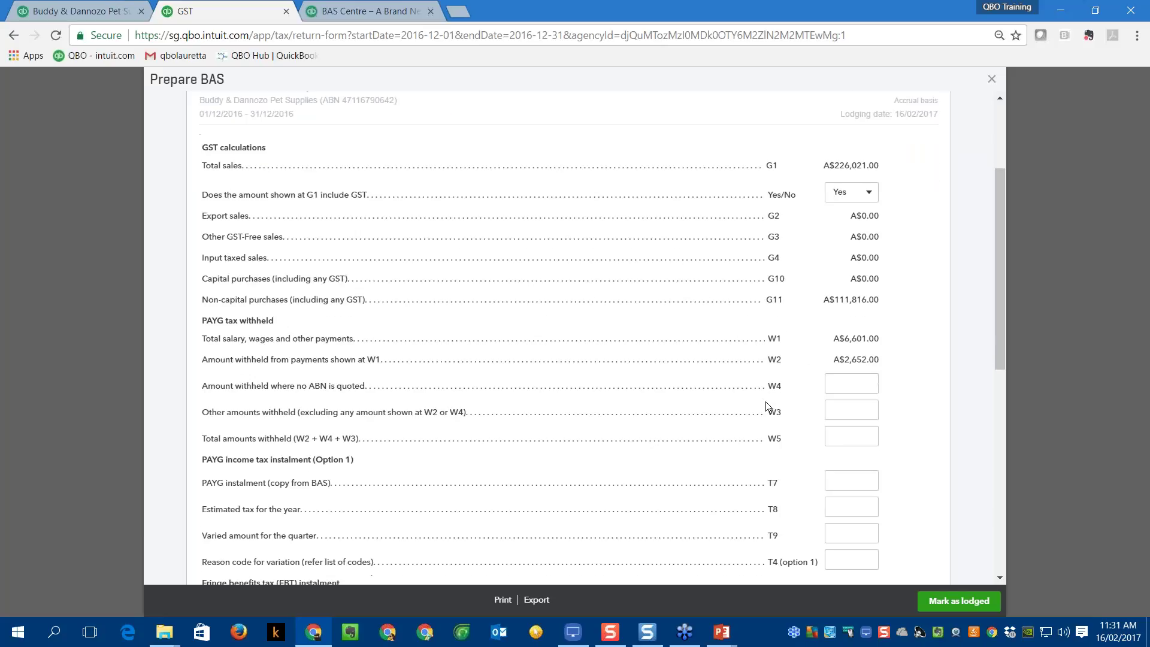
scroll(765, 402, "down", 1)
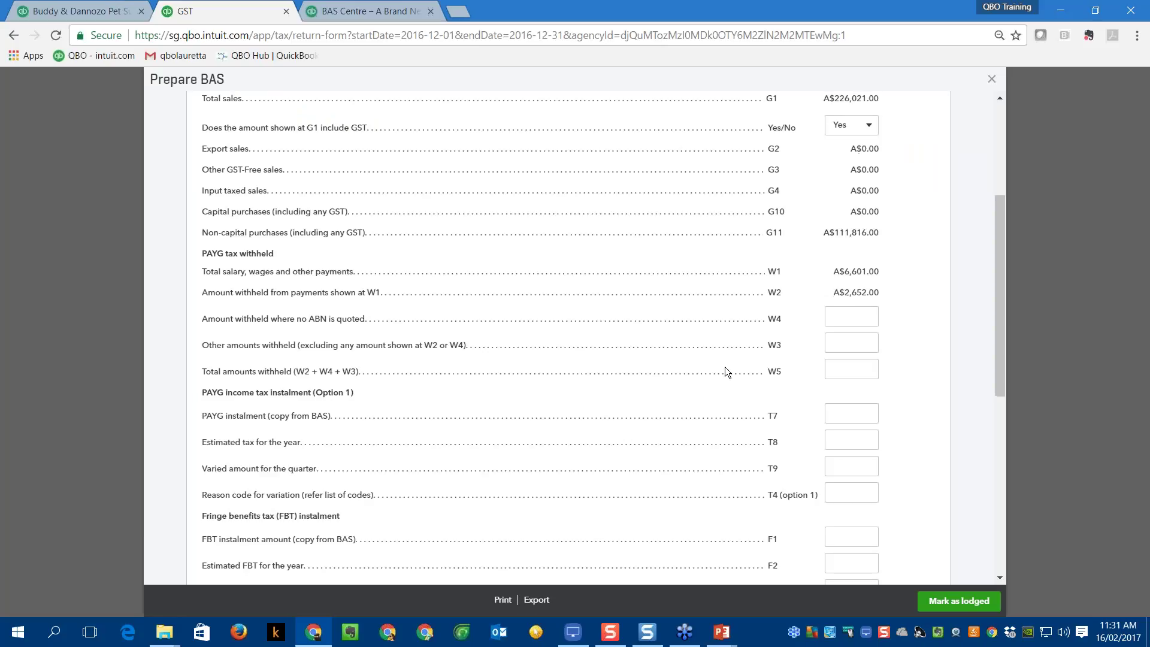
scroll(724, 367, "down", 1)
scroll(722, 368, "down", 1)
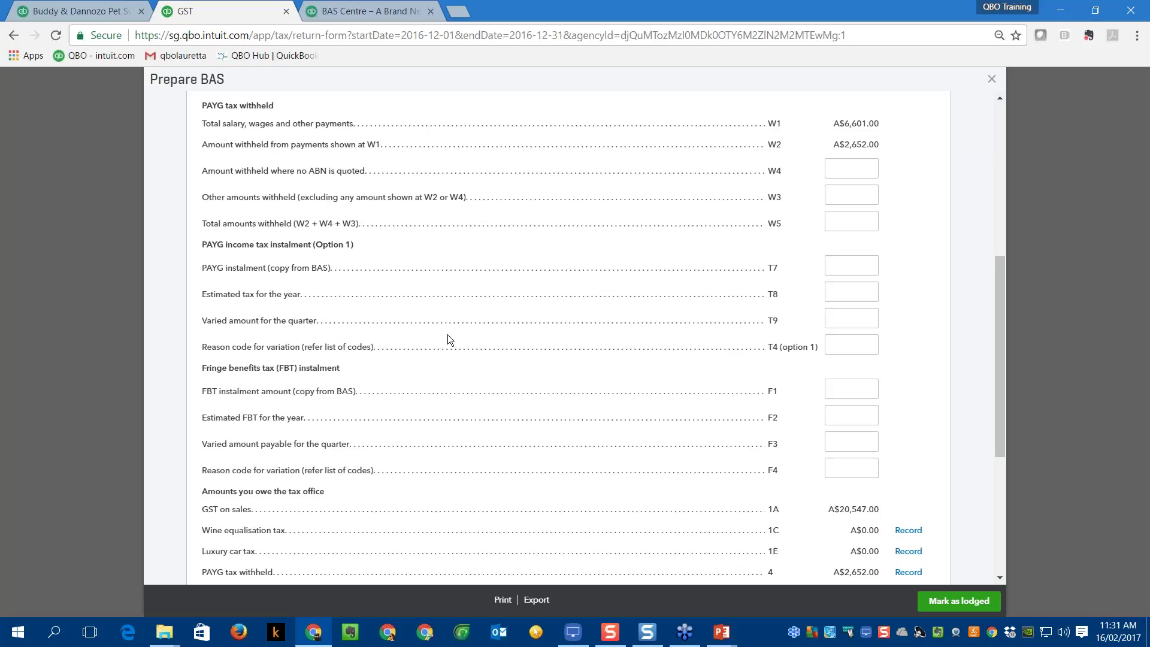
Check the PAYG instalment fields T8 and T9, the FBT fields, and the amounts owed to and by the tax office.
left_click(862, 318)
left_click(841, 293)
left_click(851, 315)
scroll(803, 447, "down", 1)
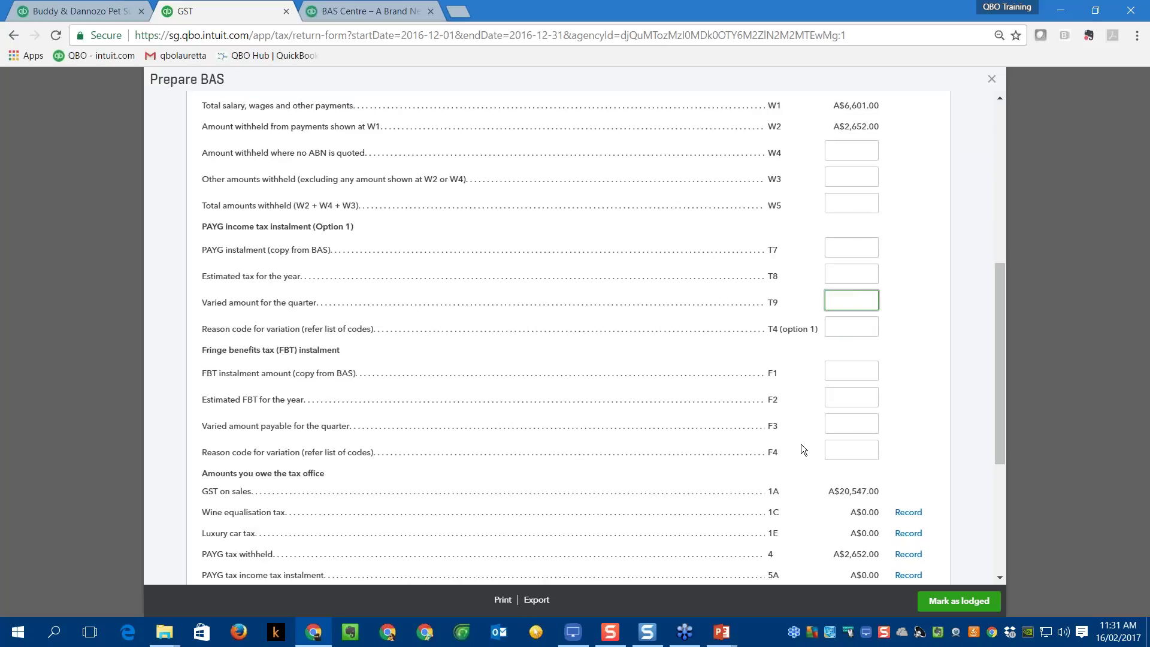
scroll(800, 444, "down", 4)
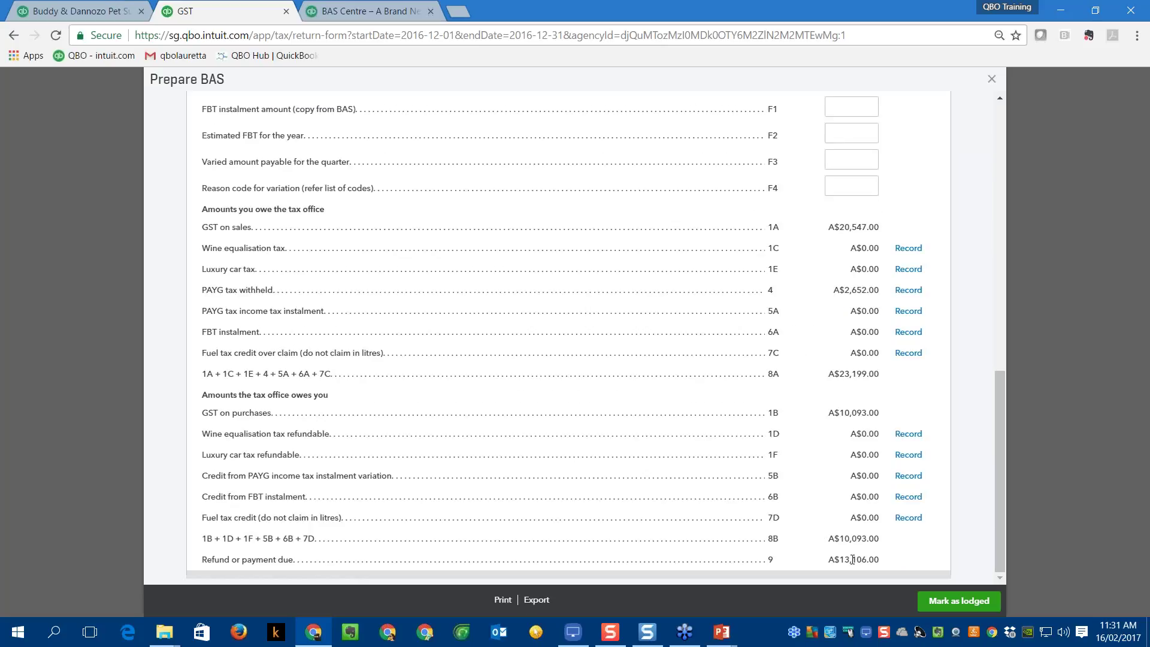
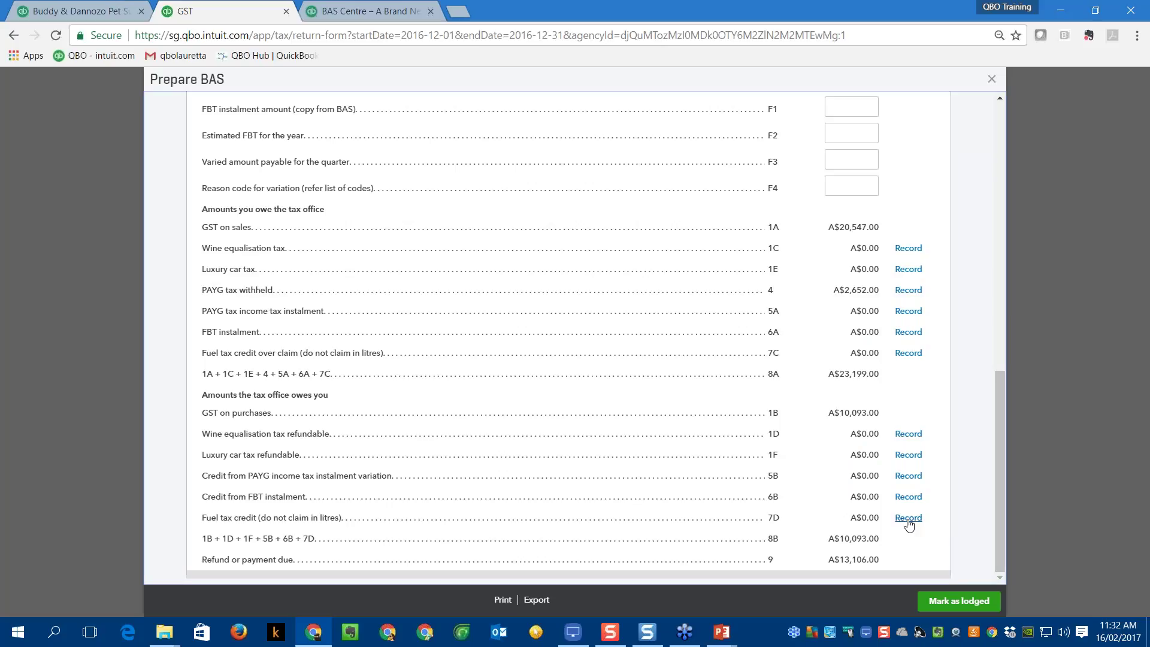
Start an adjustment for the 7D fuel tax credit, using the Fuel Tax Credit rate and the 8-1000 FBT Credits adjustment account.
left_click(908, 519)
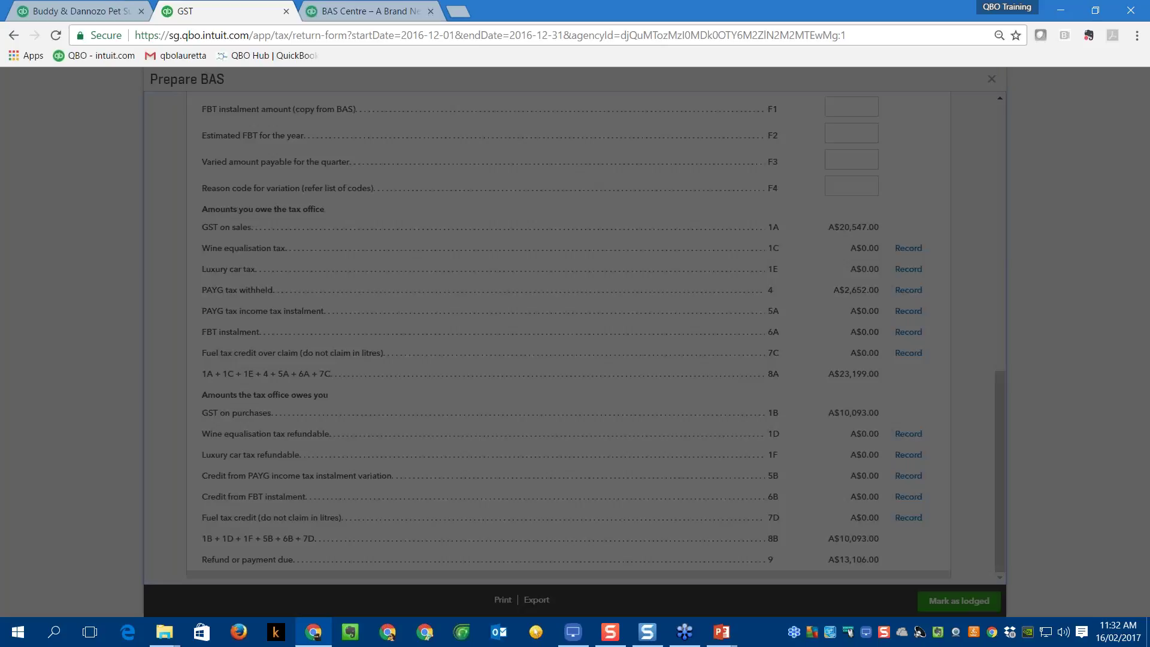
left_click(939, 176)
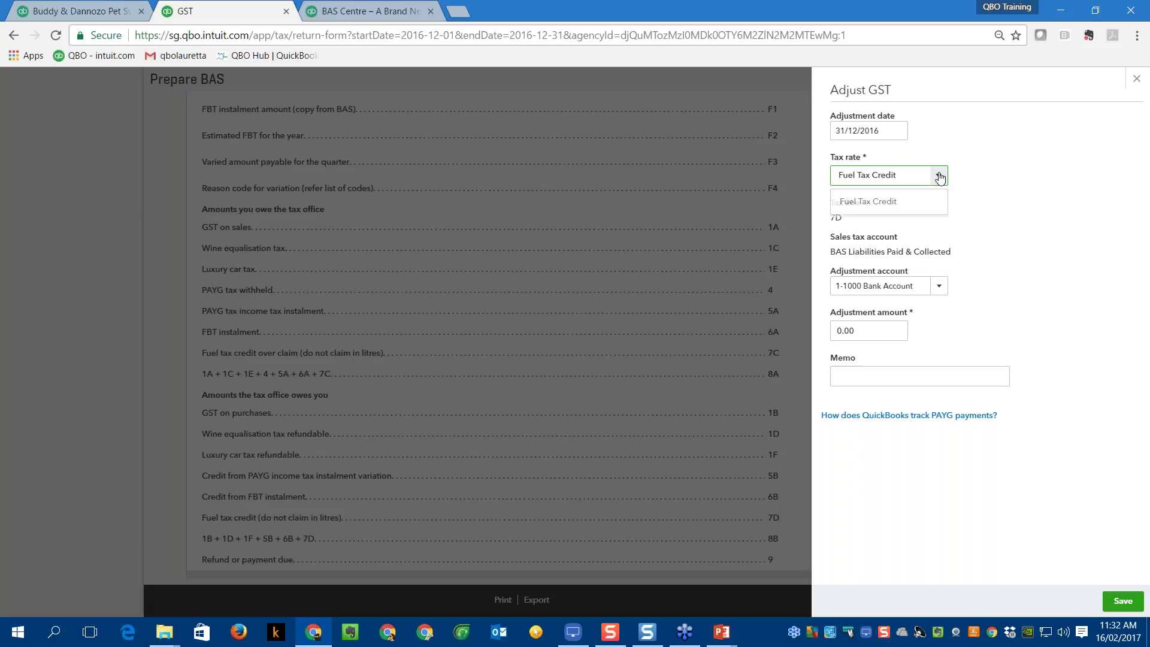
left_click(878, 207)
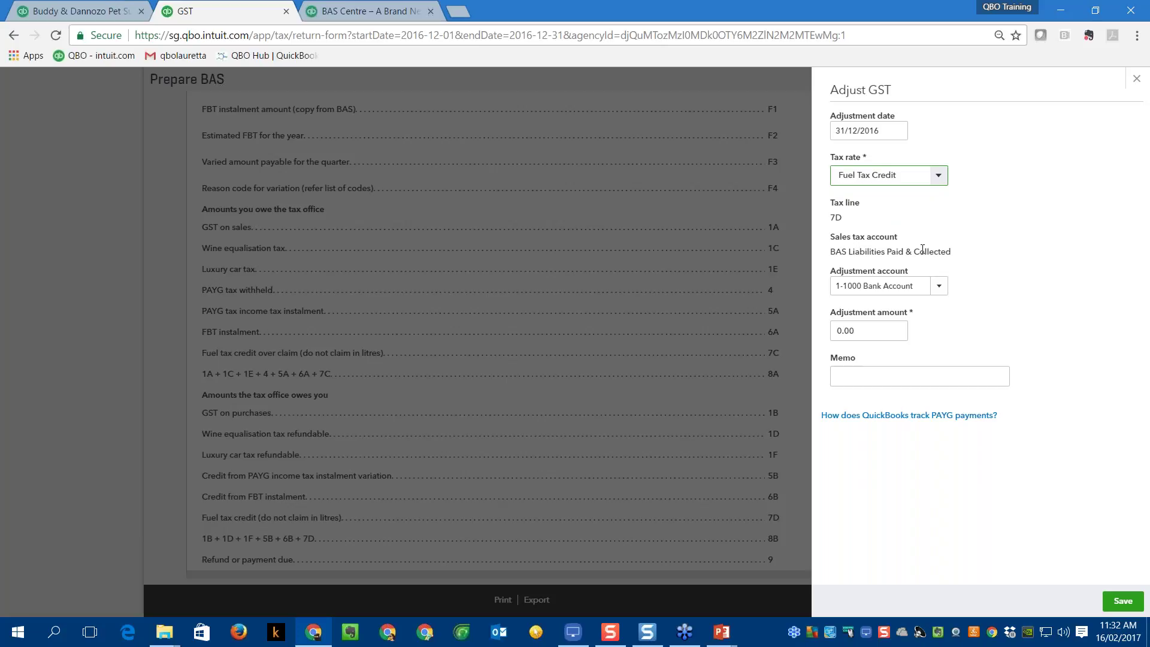
left_click(938, 286)
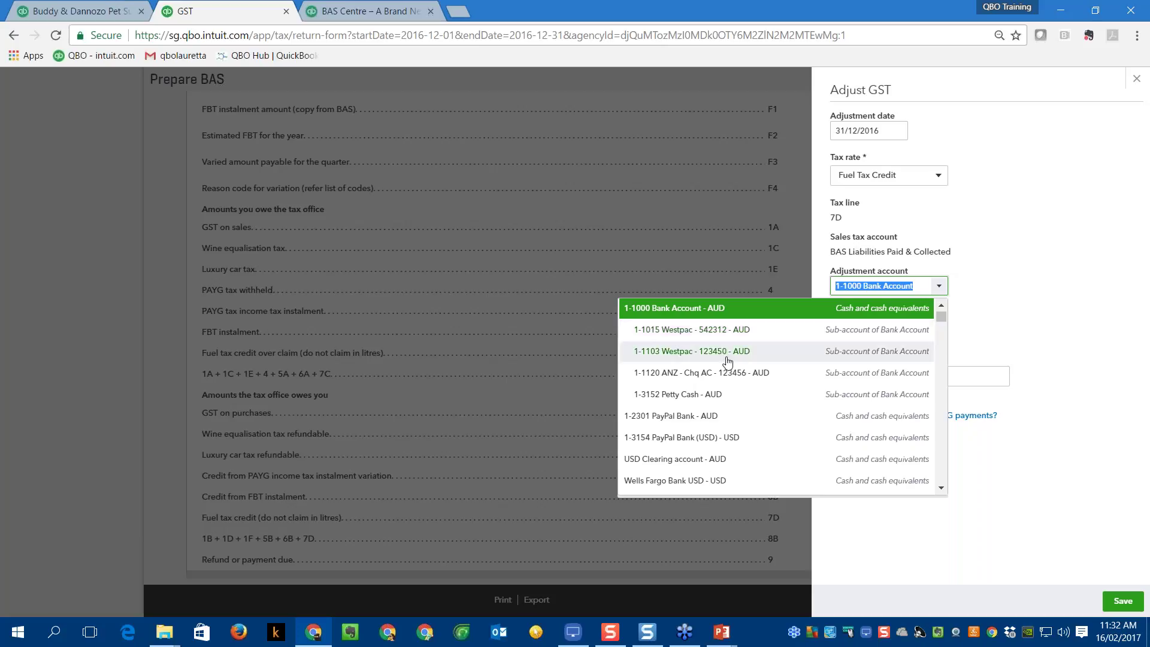
left_click(905, 288)
triple_click(904, 289)
type("F")
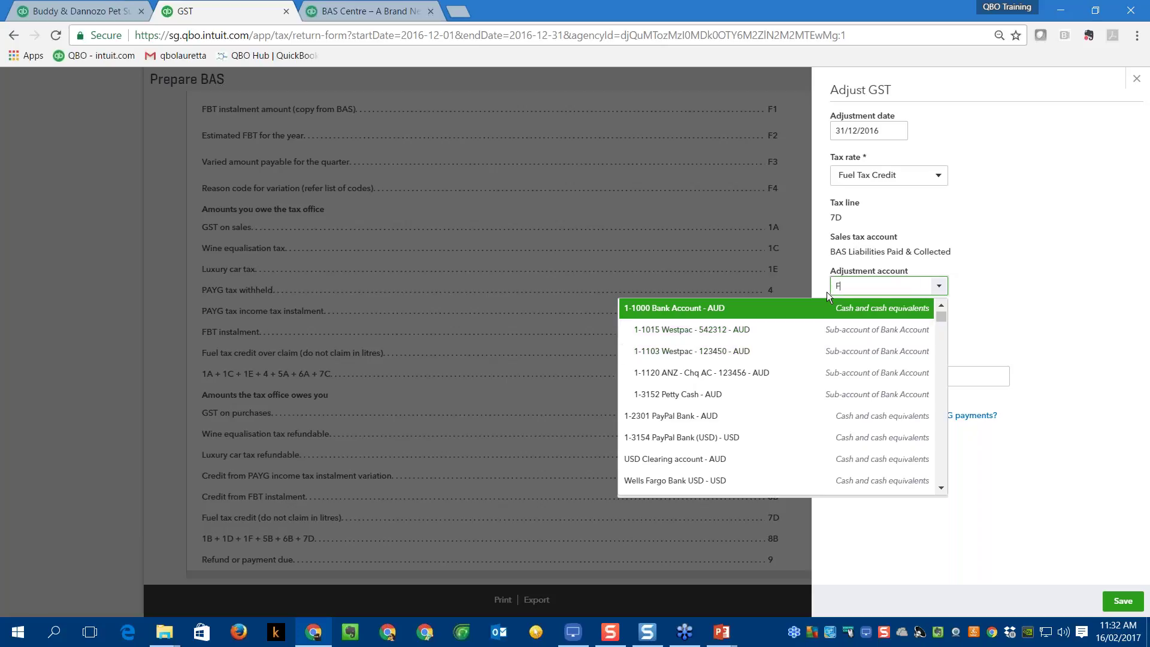
type("BT")
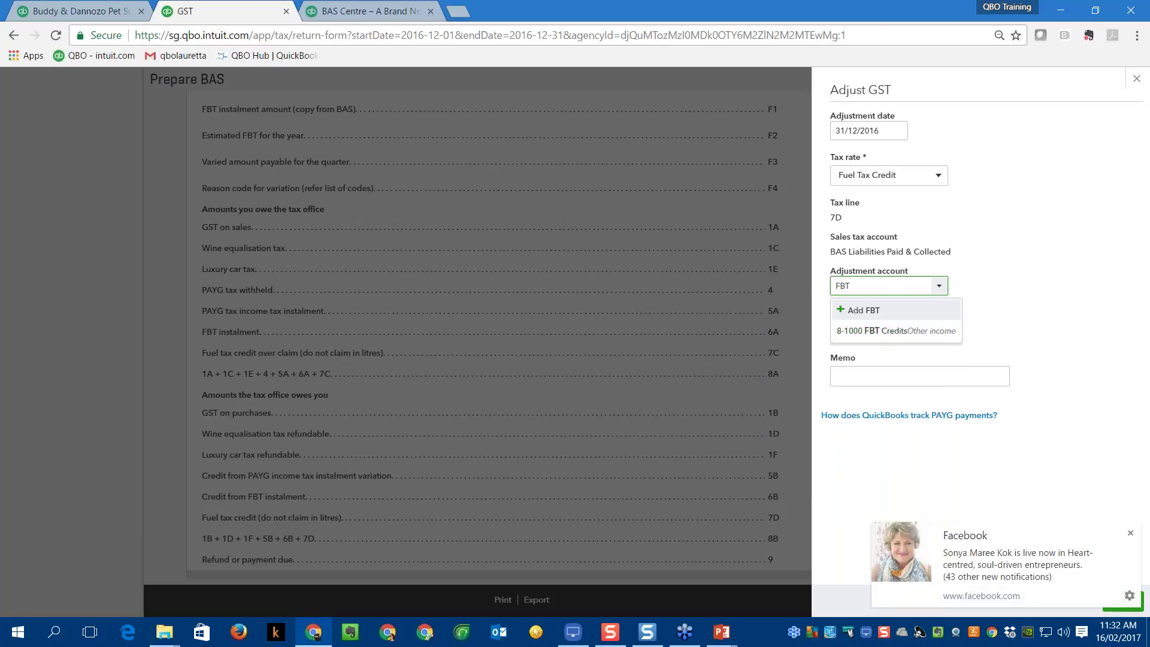
left_click(1130, 534)
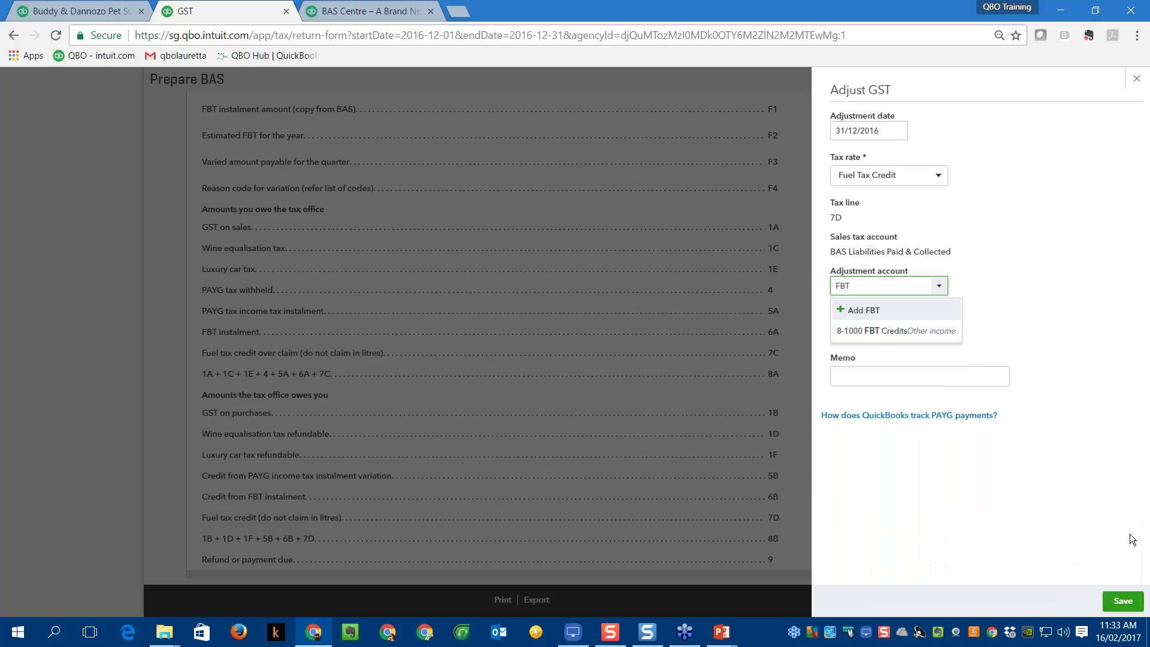
left_click(886, 336)
Set the adjustment amount to 1,002.00, add the memo "Accountant figures received" and save the fuel tax credit adjustment.
key("Tab")
type("1")
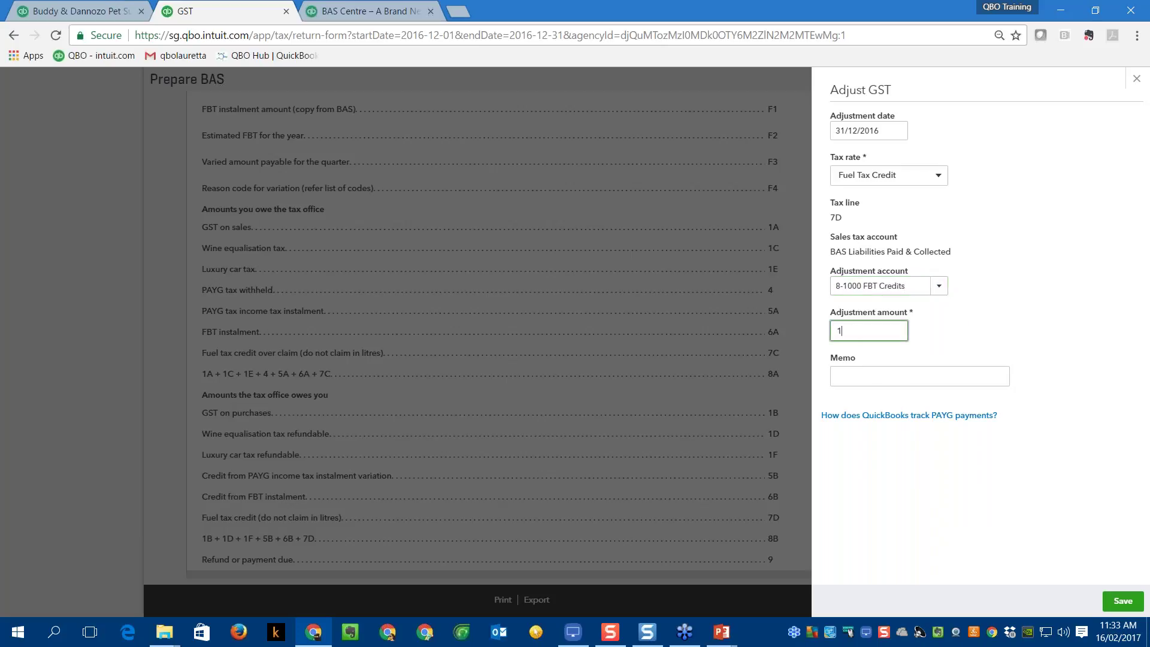
type(",002")
left_click(850, 381)
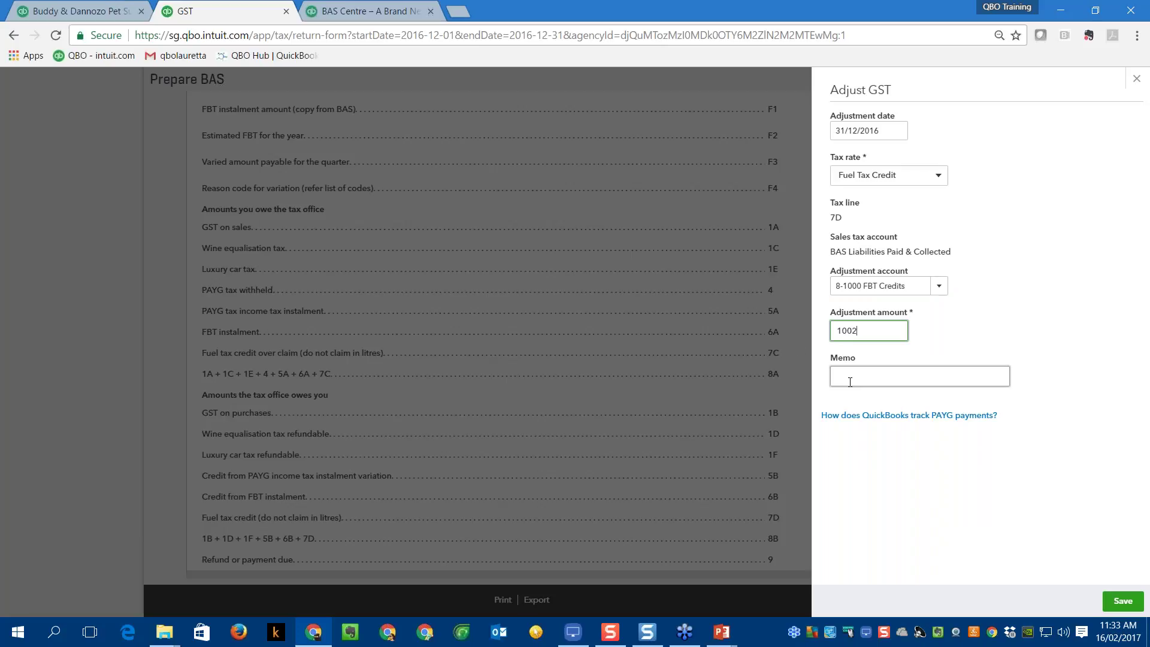
type("Accountant figures received")
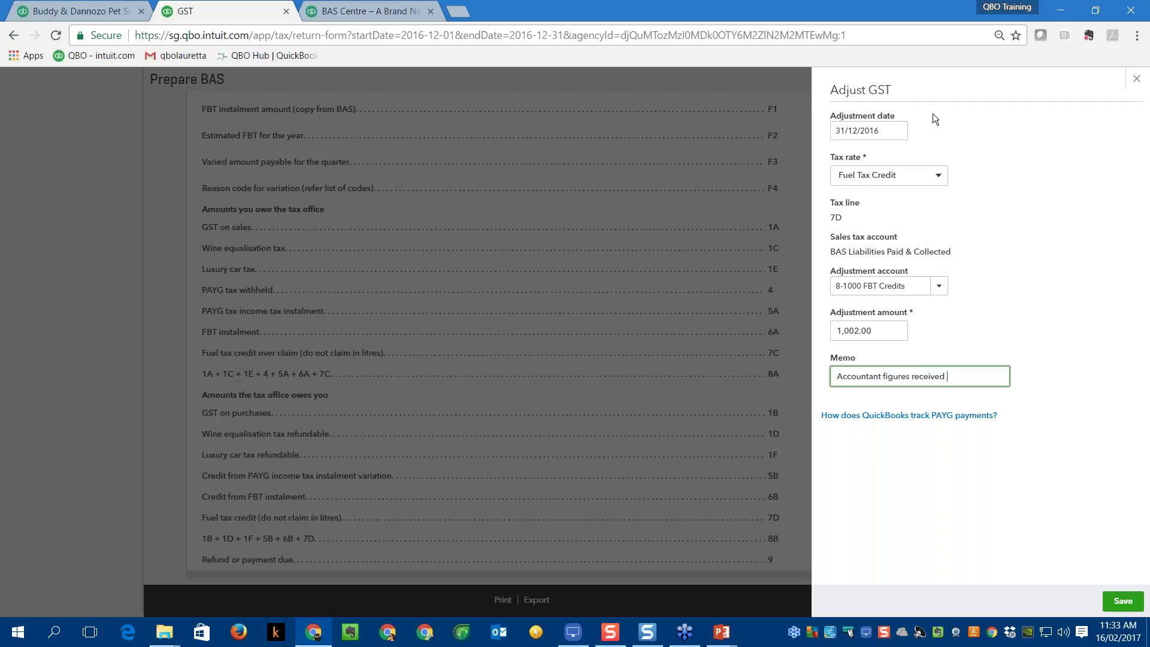
left_click(1122, 602)
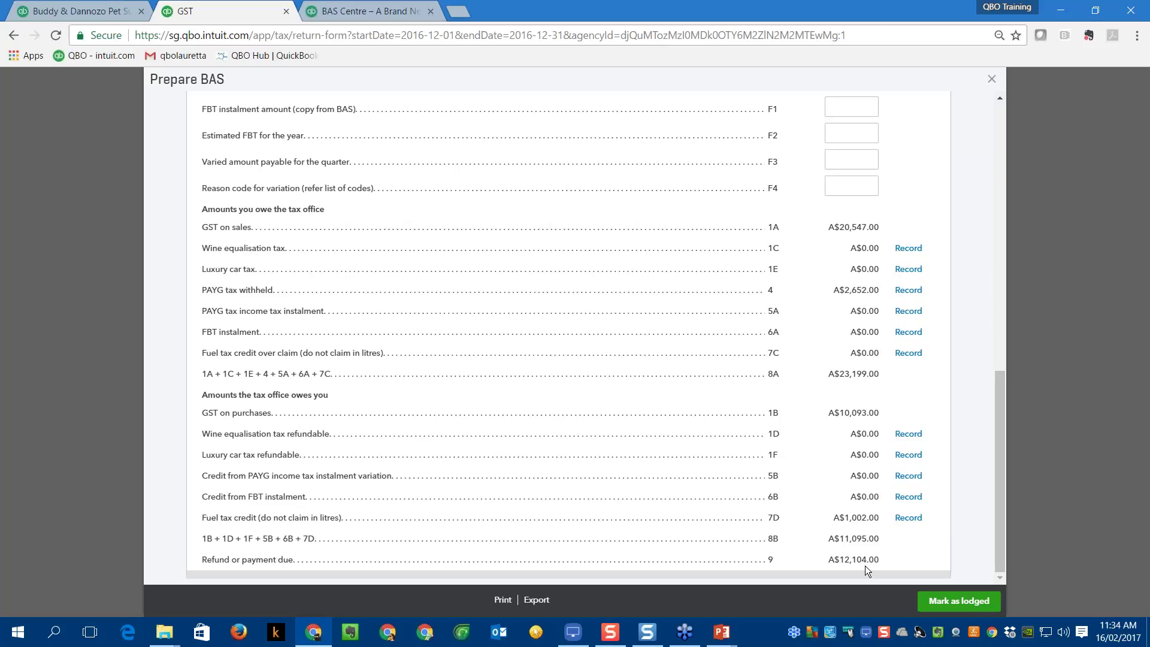
Review the adjusted BAS form from the tax due to line 9, and examine its pages in the print preview.
scroll(603, 351, "up", 10)
scroll(603, 351, "up", 5)
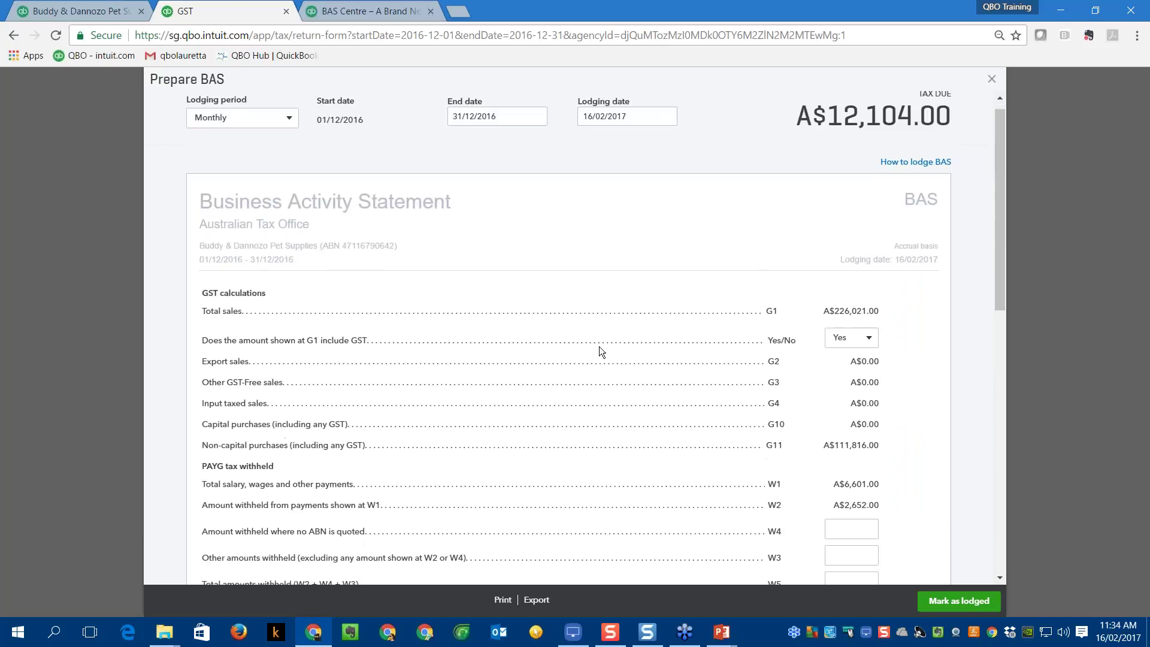
scroll(599, 348, "down", 10)
scroll(599, 353, "down", 2)
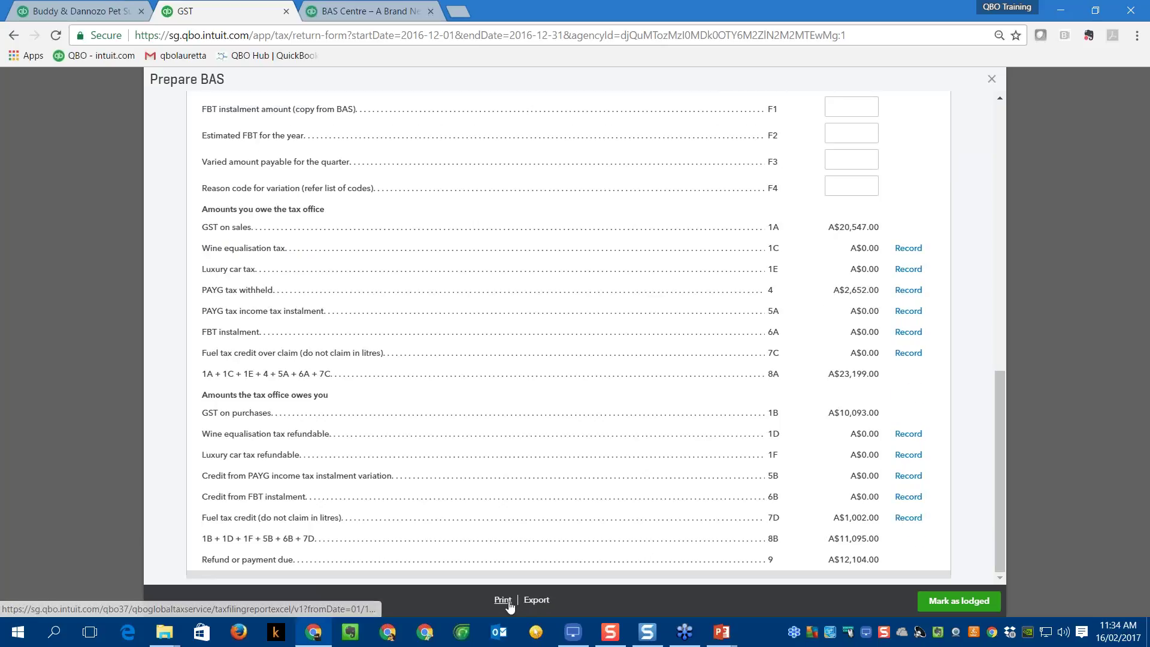
left_click(503, 600)
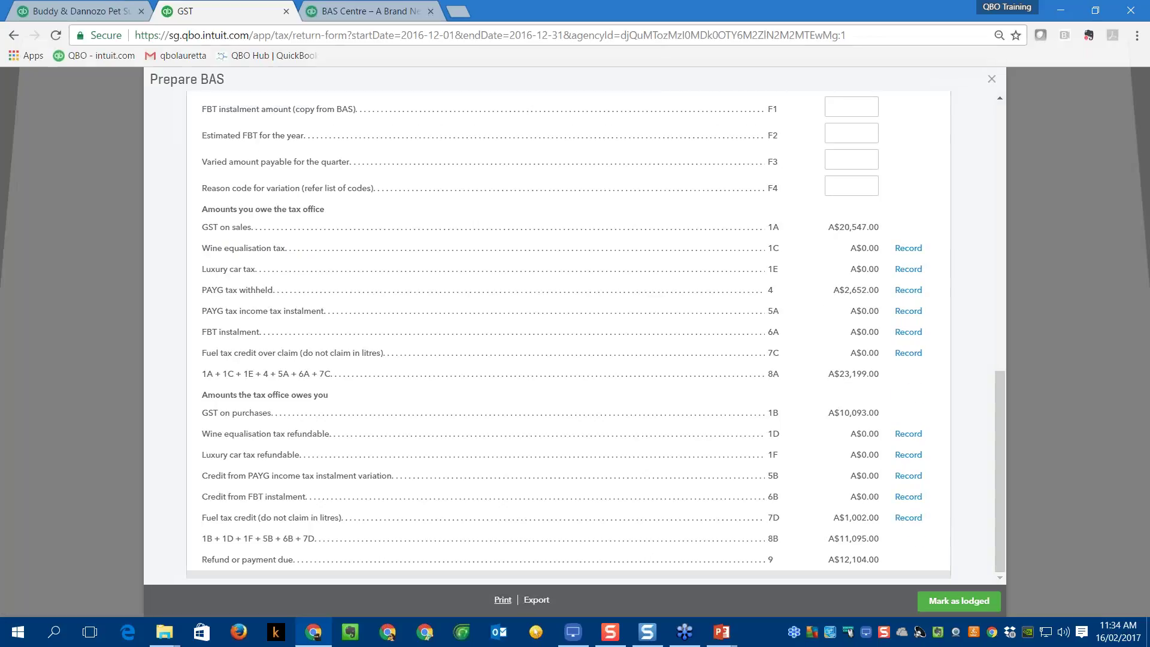
scroll(661, 377, "down", 5)
scroll(647, 419, "up", 5)
scroll(606, 518, "down", 1)
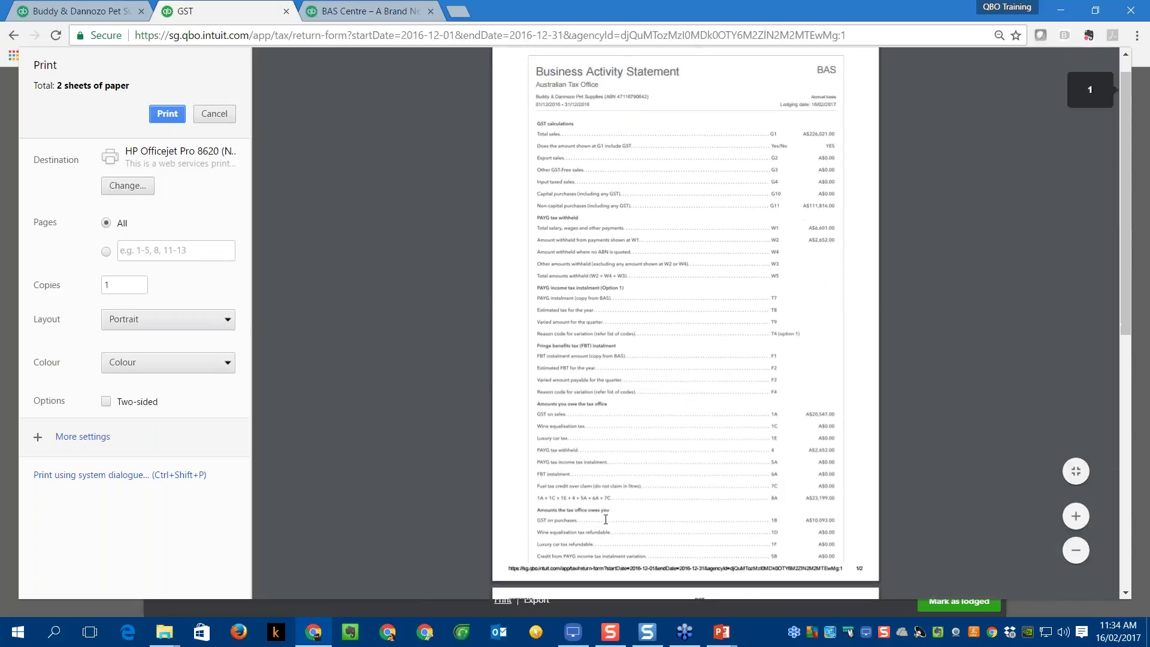
scroll(605, 518, "down", 2)
scroll(557, 429, "down", 1)
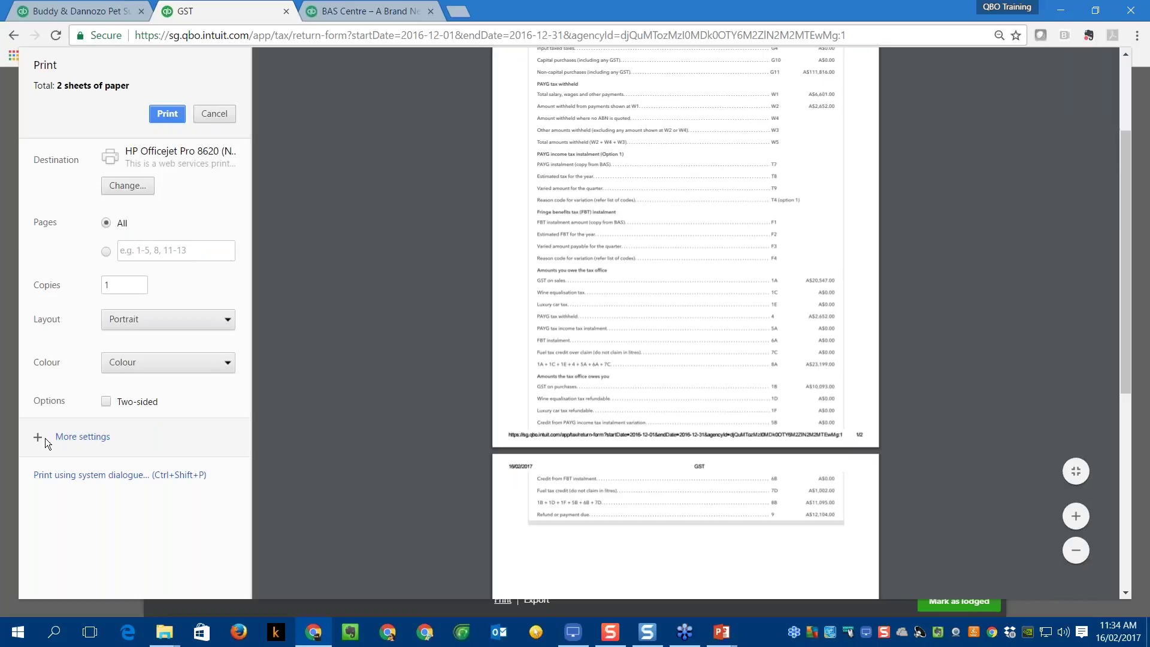
Try the BAS printout without headers and footers in landscape layout, and cancel the printing.
left_click(66, 437)
scroll(171, 513, "down", 1)
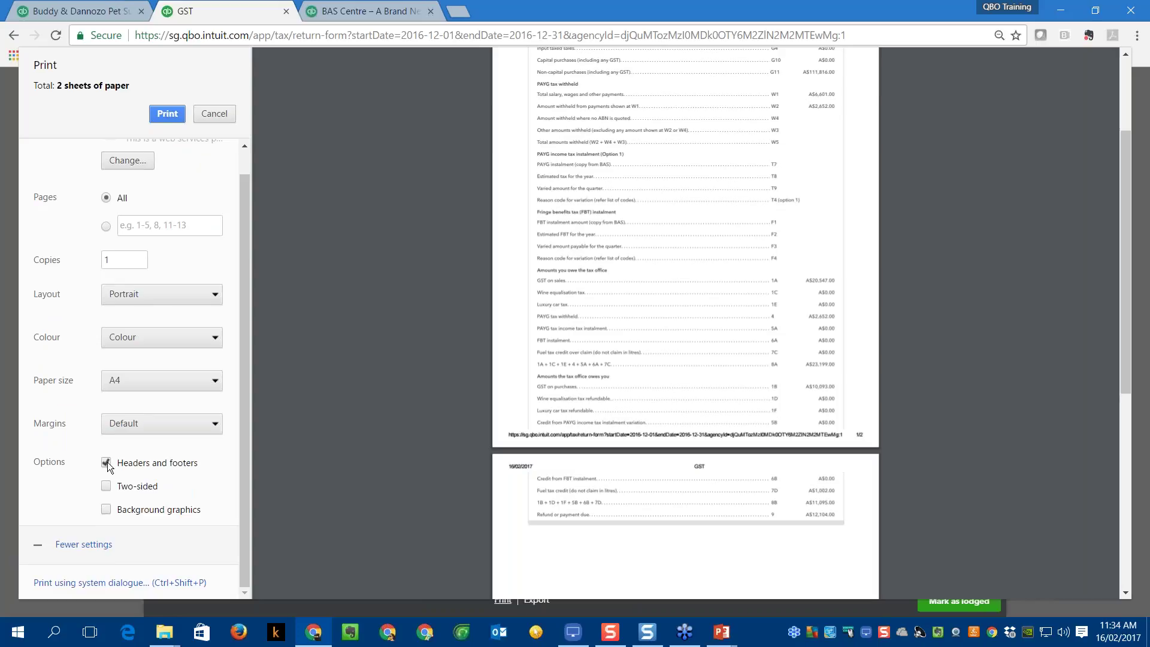
left_click(106, 463)
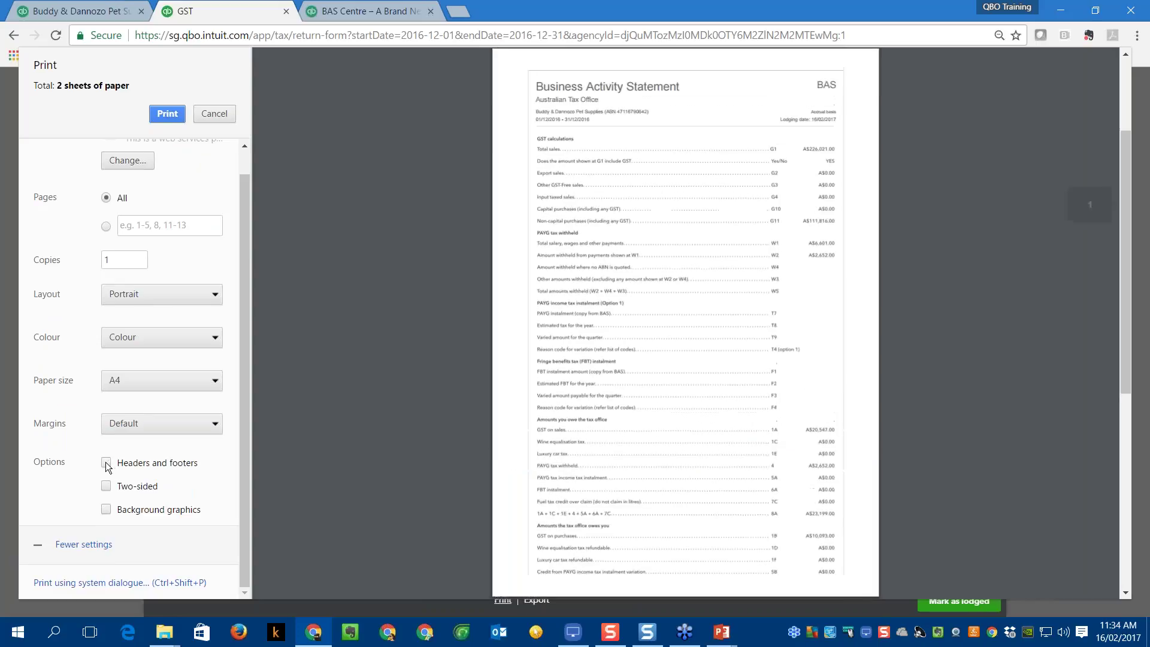
scroll(327, 504, "down", 2)
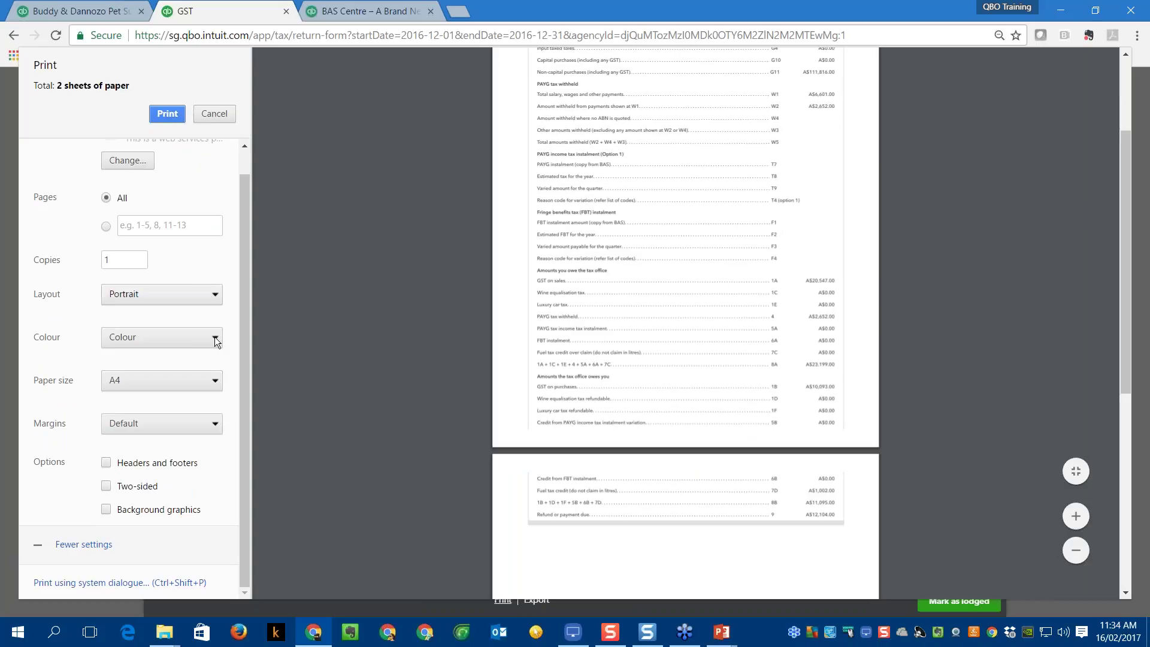
left_click(210, 294)
left_click(147, 324)
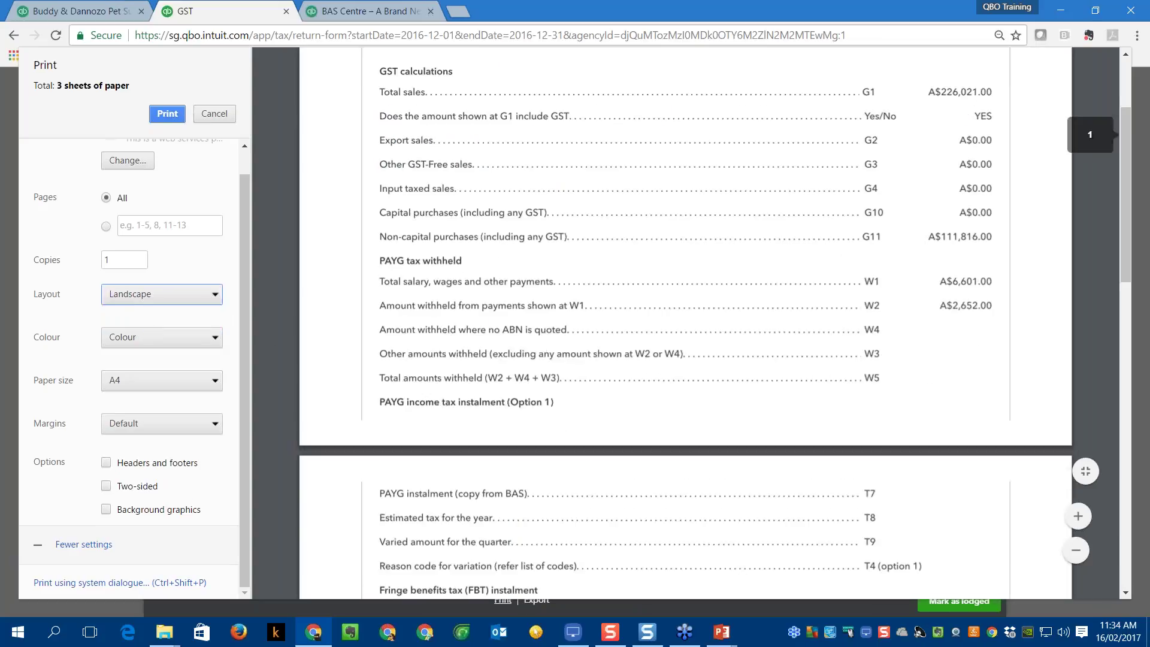
scroll(686, 324, "up", 2)
scroll(384, 329, "up", 1)
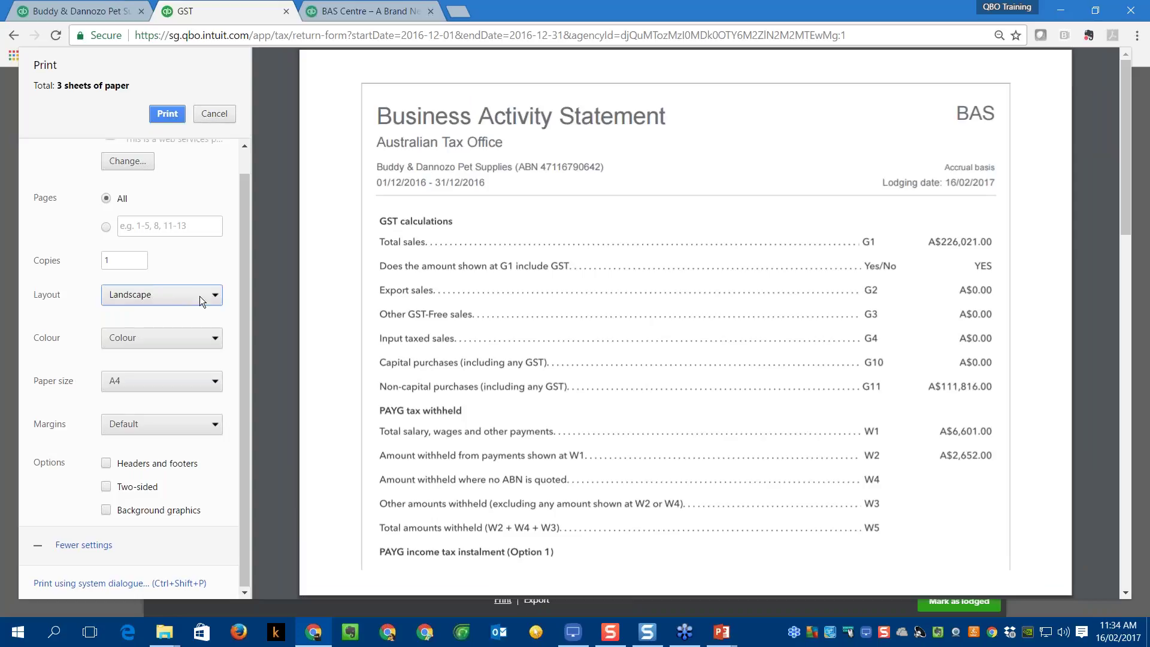
scroll(200, 296, "up", 1)
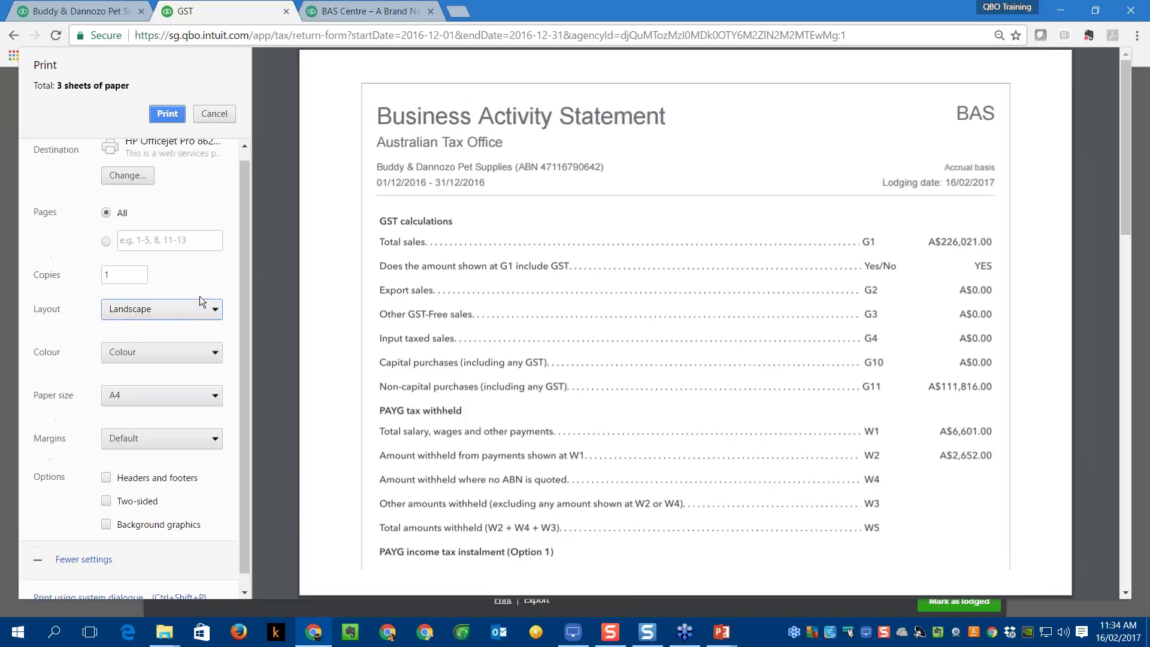
left_click(214, 114)
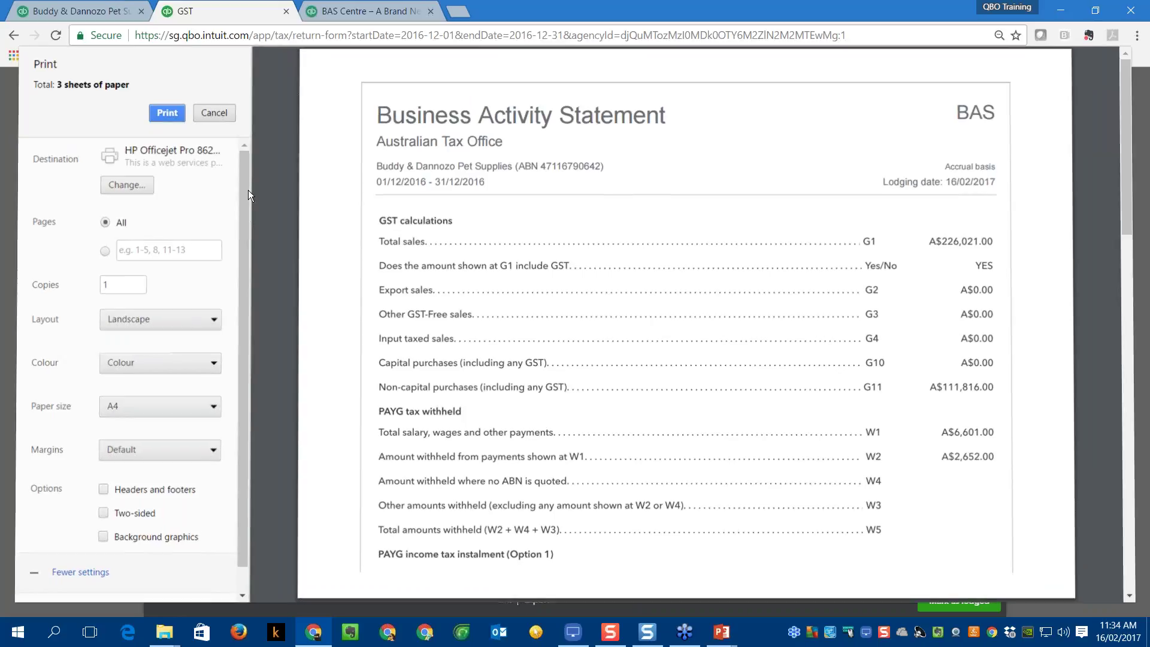
Look over the BAS form, request marking it as lodged, and dismiss the confirmation without continuing.
scroll(668, 455, "down", 15)
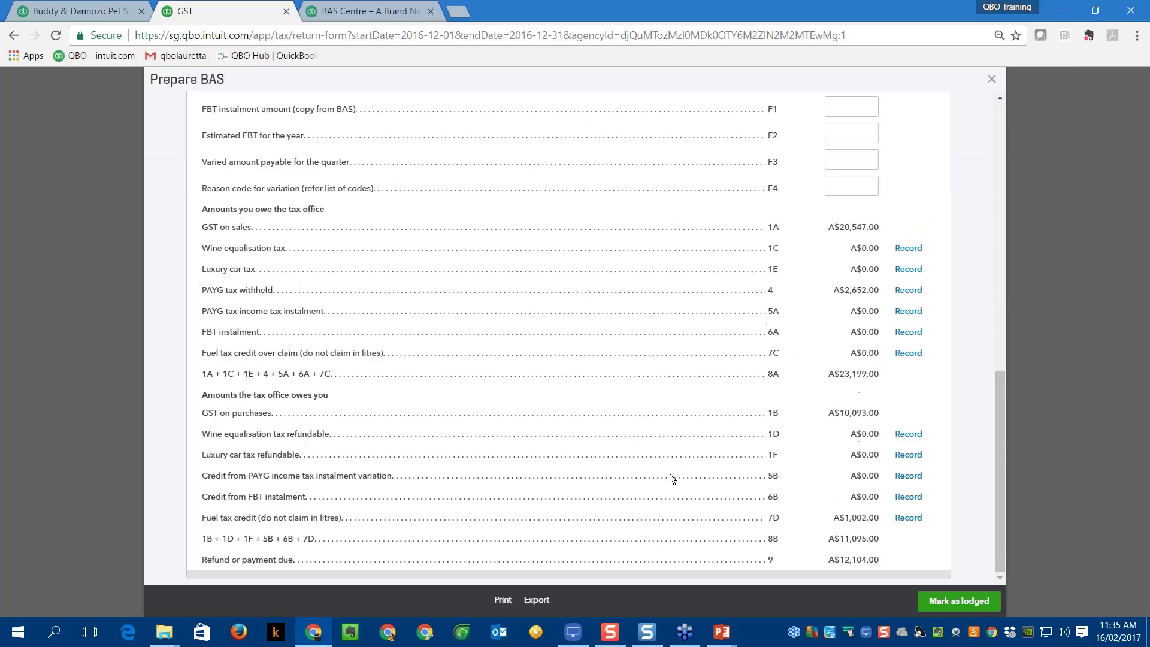
scroll(670, 473, "up", 15)
scroll(669, 469, "down", 7)
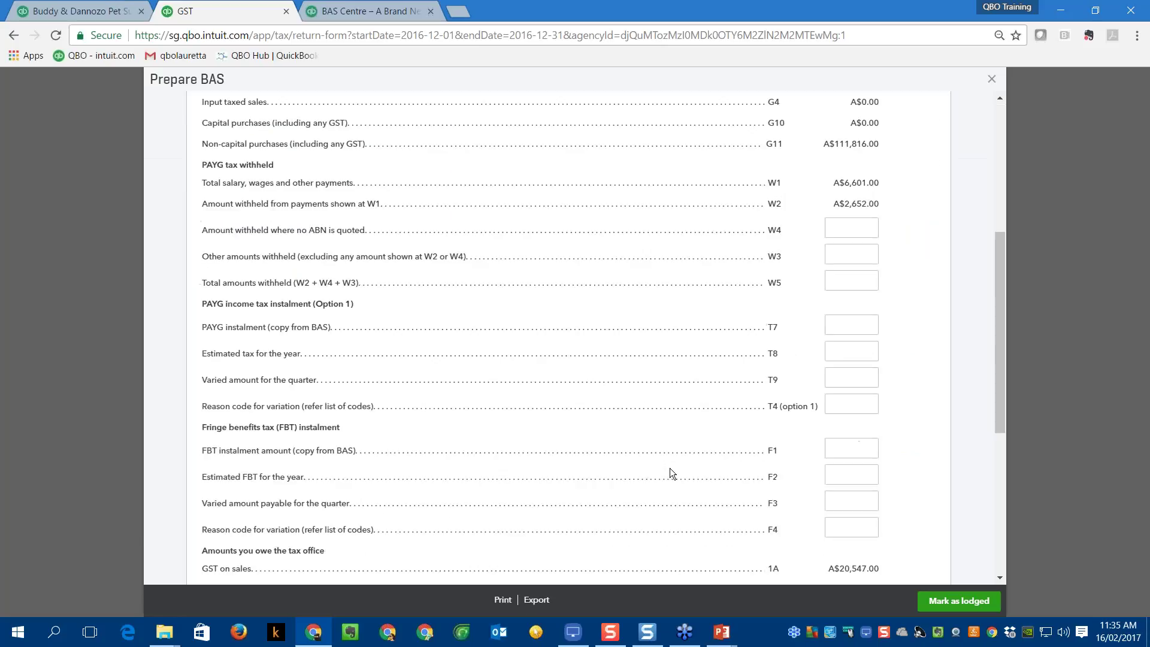
scroll(669, 469, "down", 6)
left_click(961, 602)
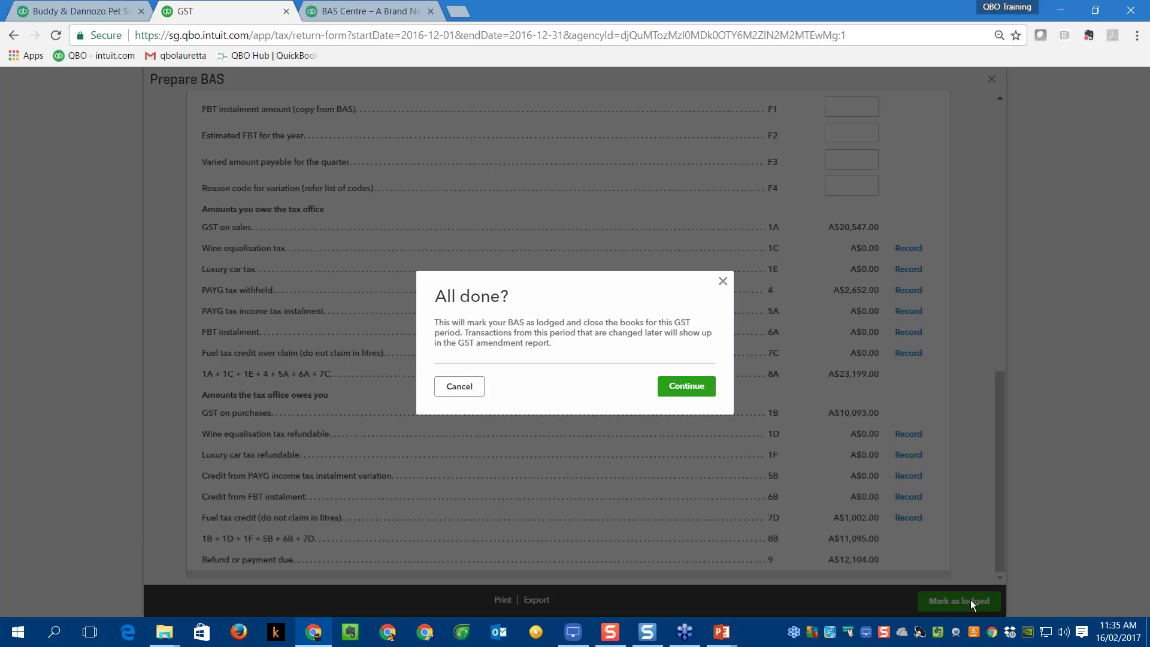
left_click(723, 281)
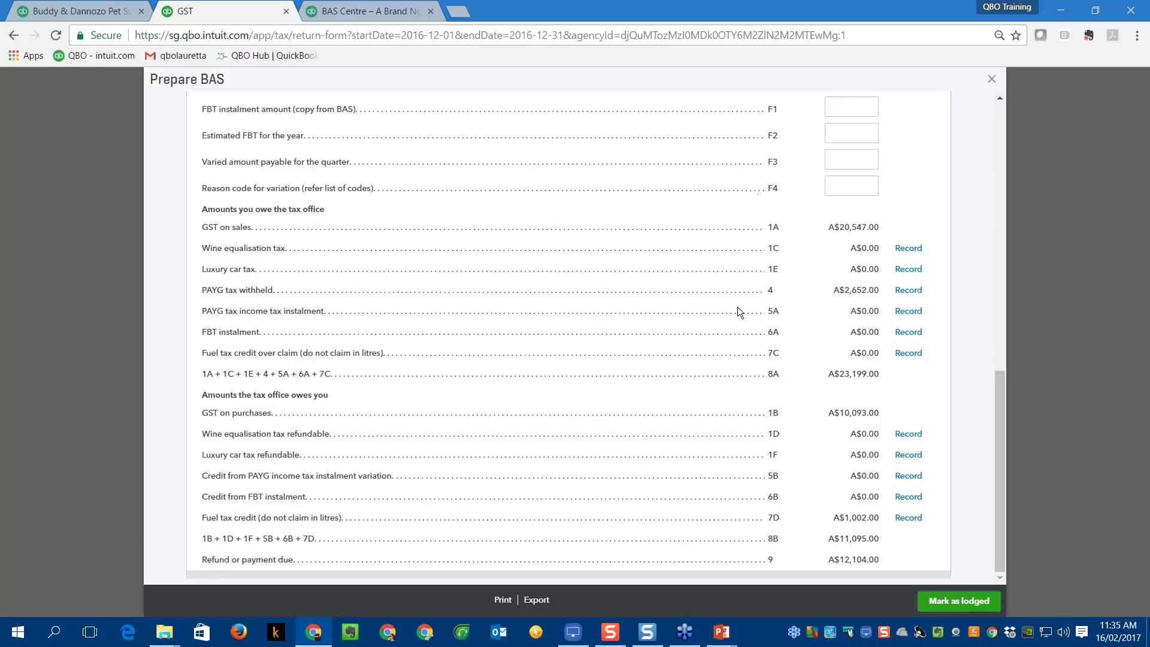
Recheck the BAS form's lodging dates, tax due and GST figures against the amounts owed to and by the tax office.
scroll(738, 310, "up", 6)
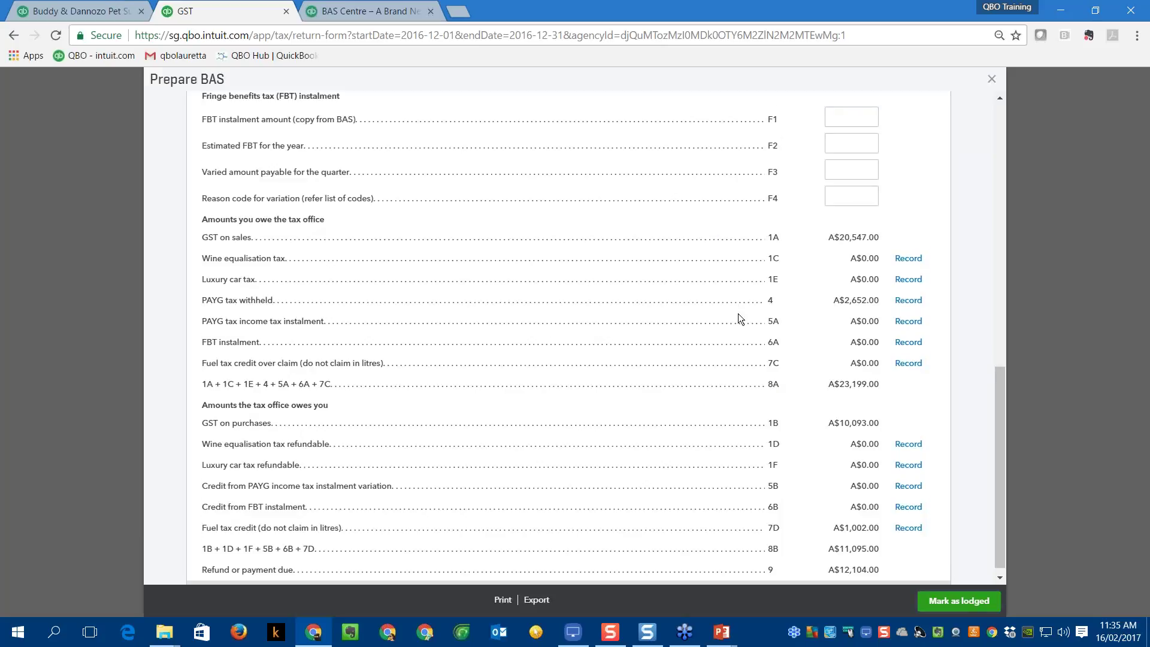
scroll(733, 321, "up", 5)
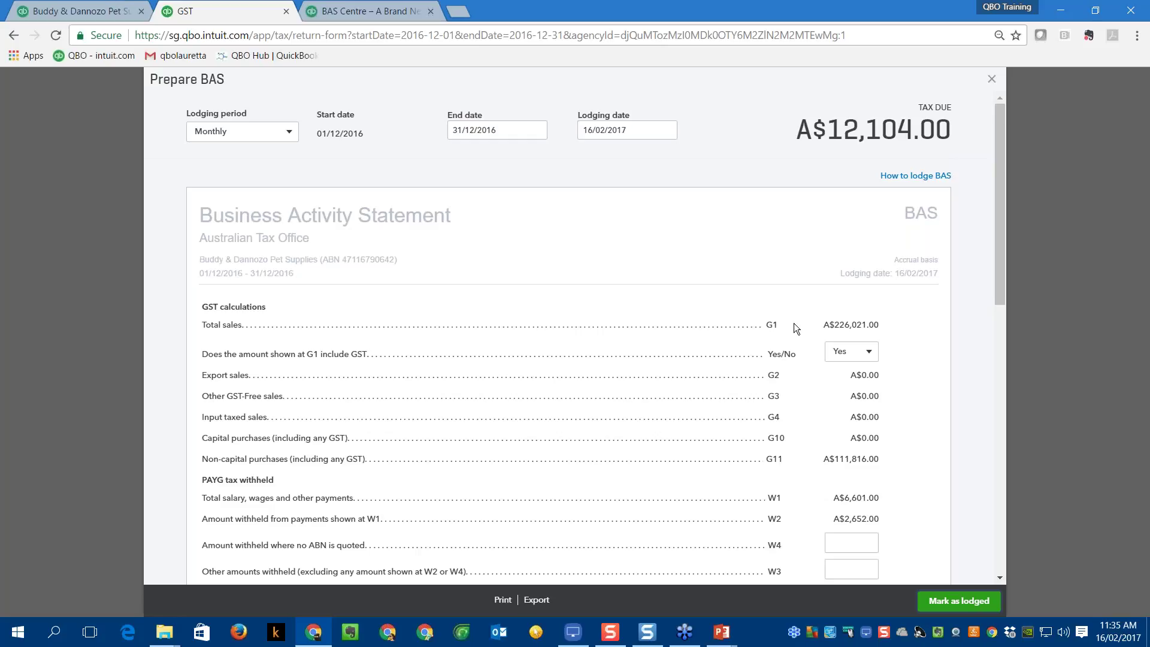
scroll(803, 483, "down", 1)
scroll(804, 483, "down", 10)
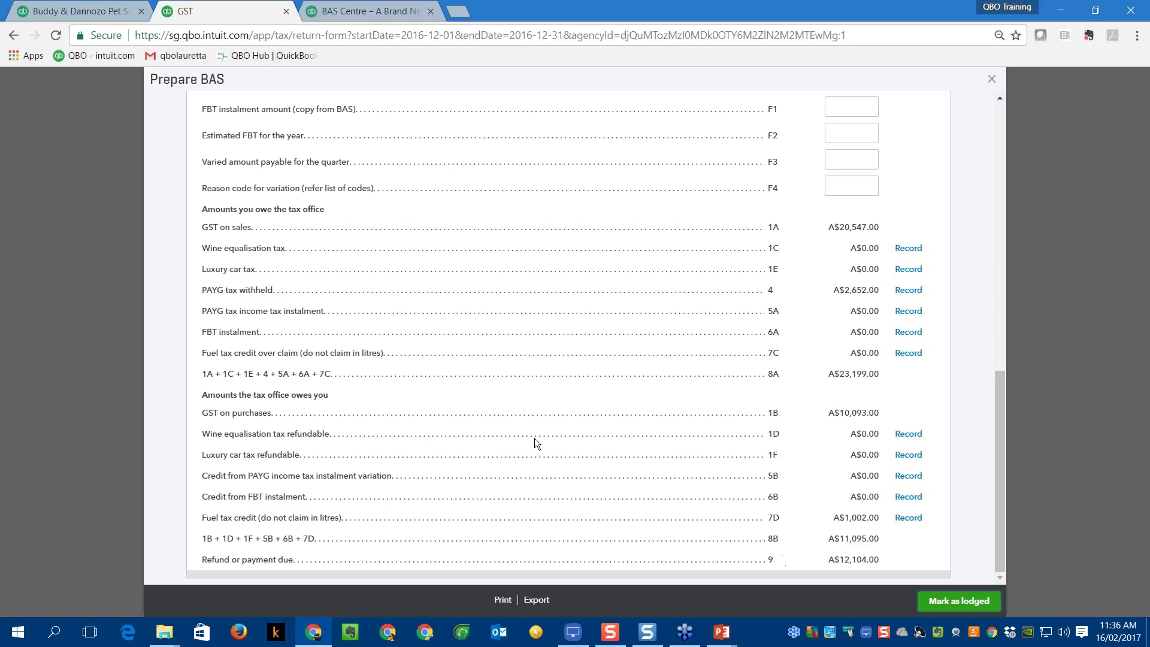
Switch to the December 2016 BAS Summary Report and compare its G, W, 7D and refund or payment lines with the BAS form.
left_click(349, 13)
left_click(74, 12)
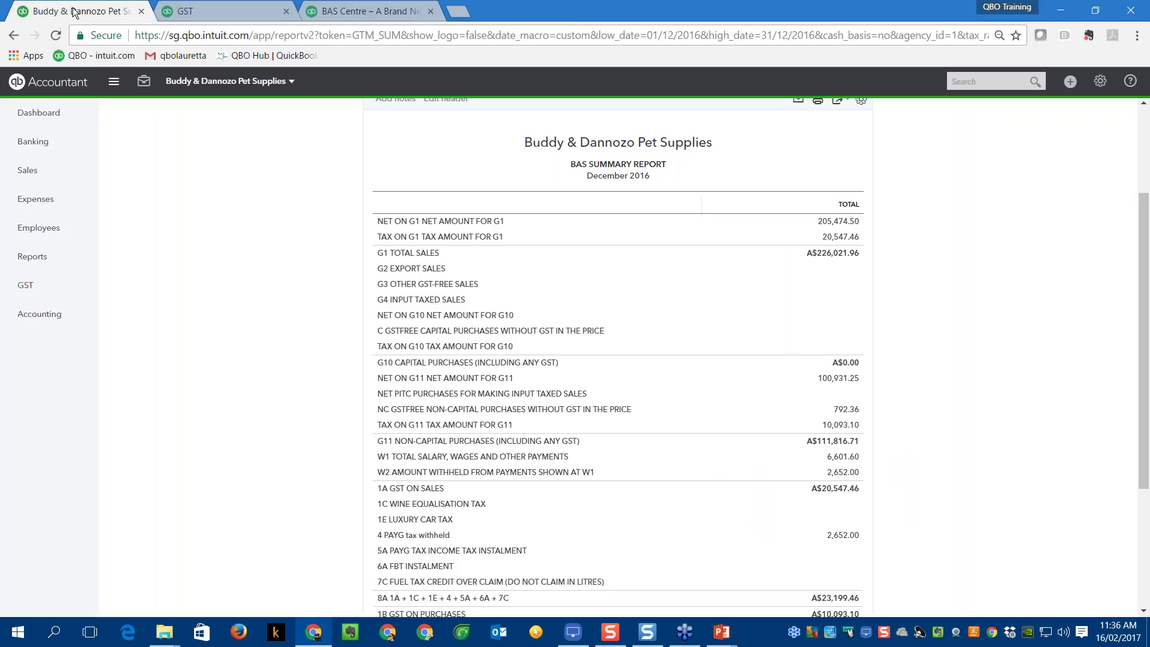
scroll(691, 409, "down", 3)
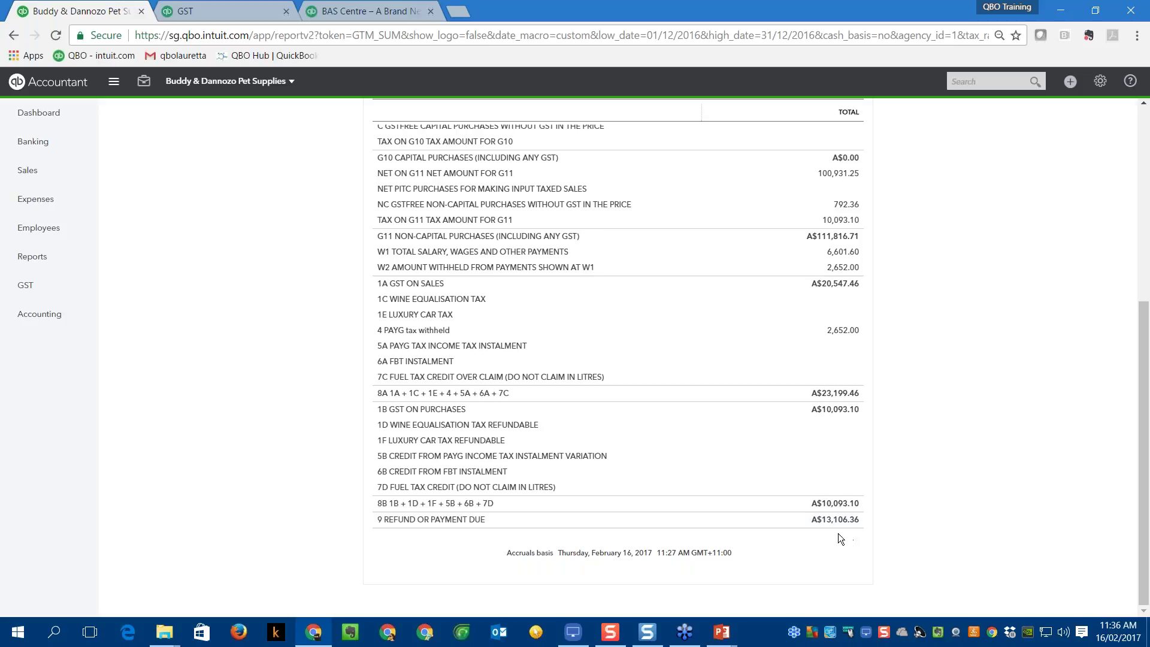
scroll(735, 477, "up", 1)
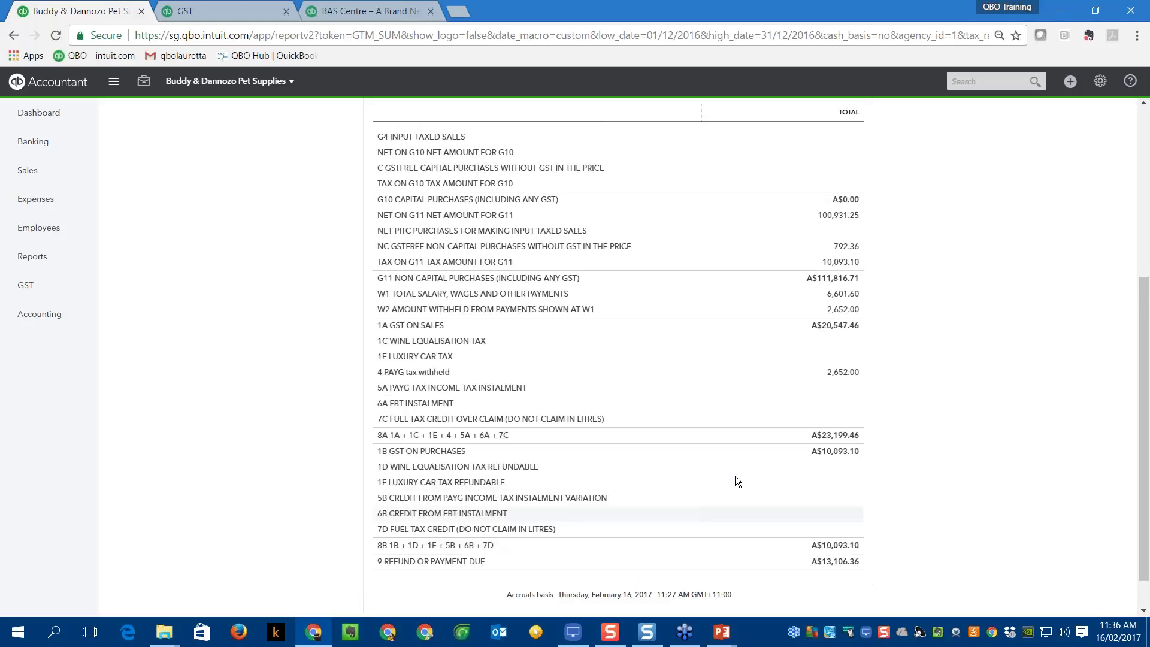
scroll(735, 476, "up", 3)
scroll(731, 475, "down", 1)
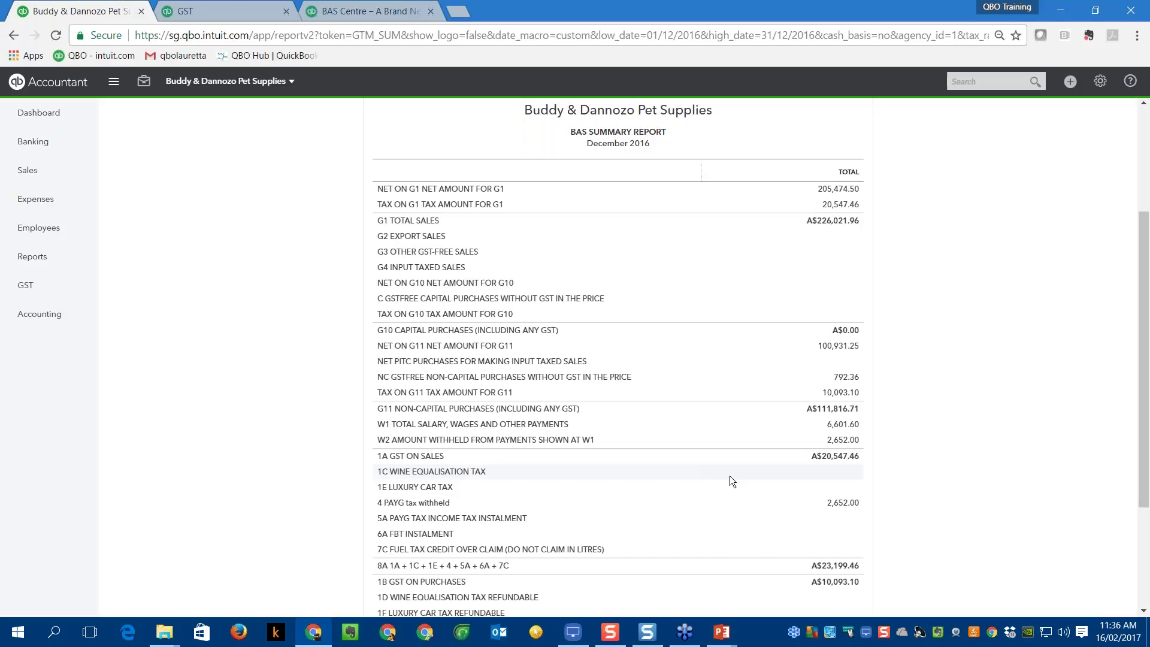
scroll(730, 475, "down", 3)
scroll(721, 467, "up", 2)
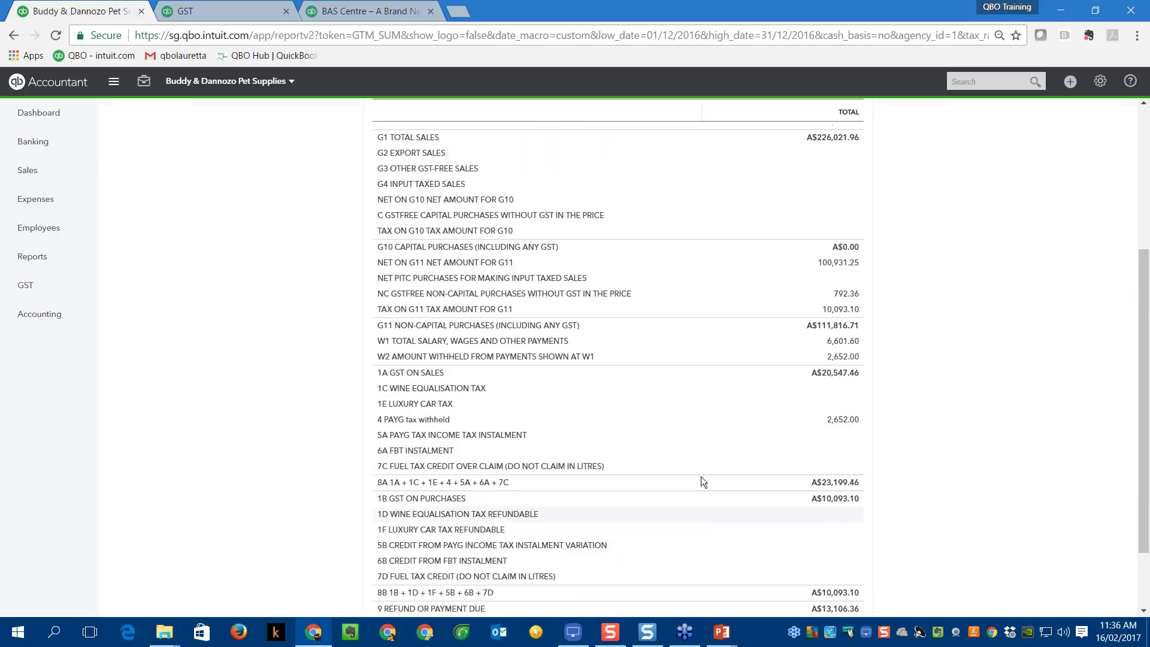
Return to the BAS form from the BAS Summary Report and recheck its G, W and tax office amount lines.
scroll(703, 481, "up", 4)
scroll(703, 481, "down", 5)
left_click(258, 11)
scroll(635, 399, "up", 1)
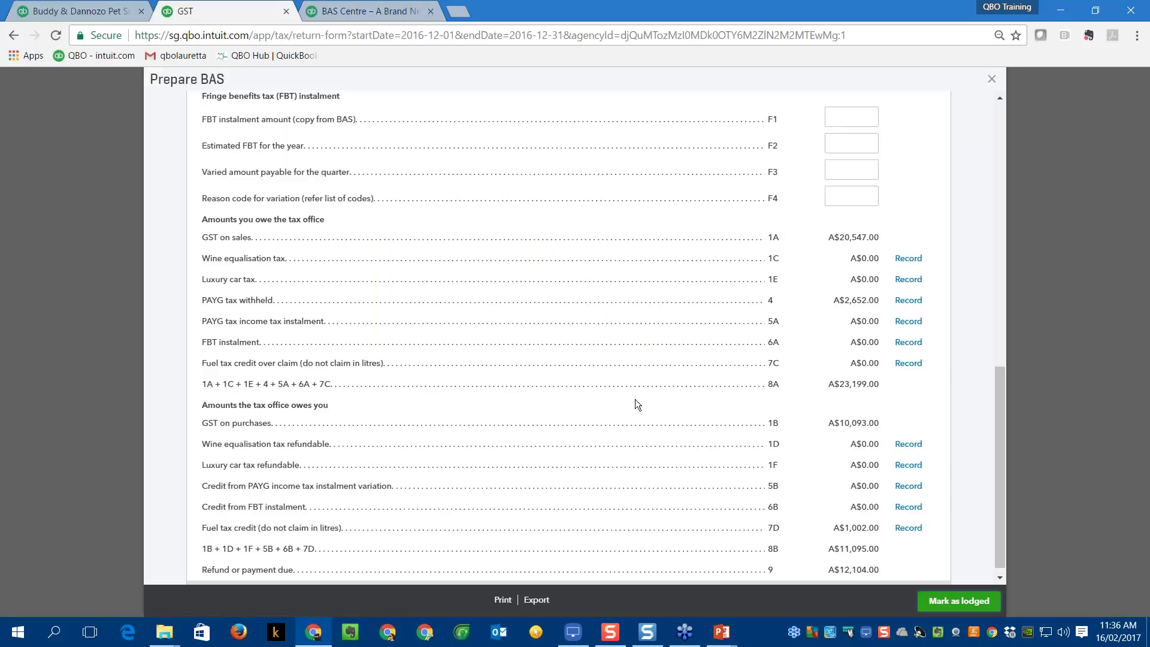
scroll(635, 399, "up", 10)
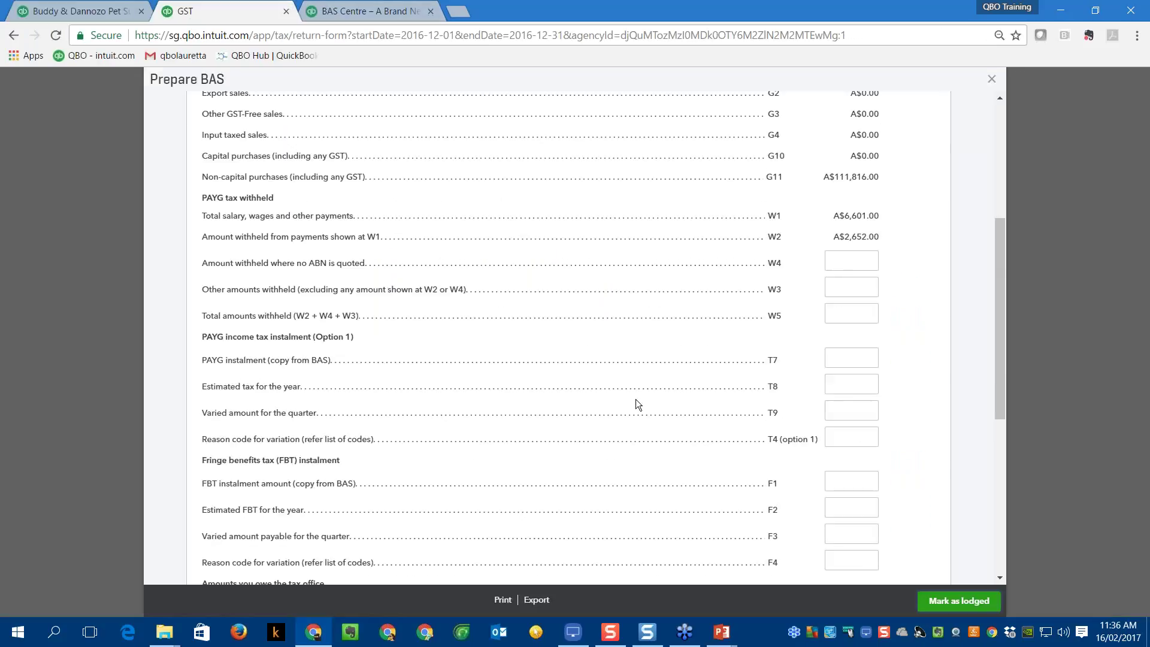
scroll(522, 448, "down", 10)
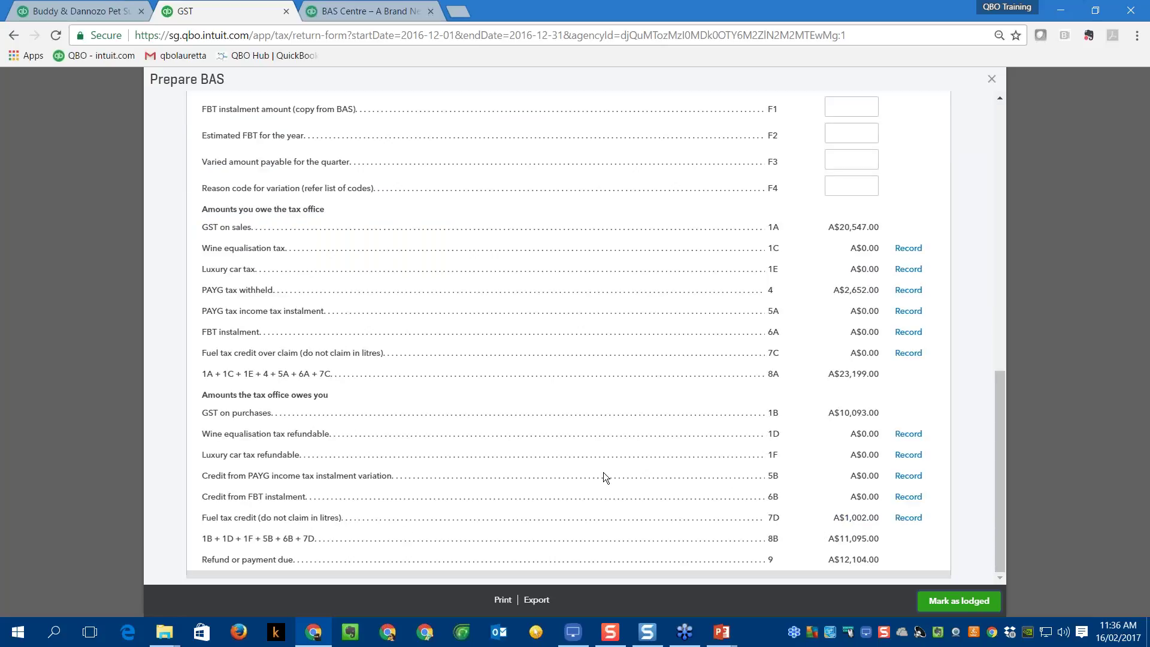
scroll(604, 478, "up", 1)
scroll(602, 472, "up", 10)
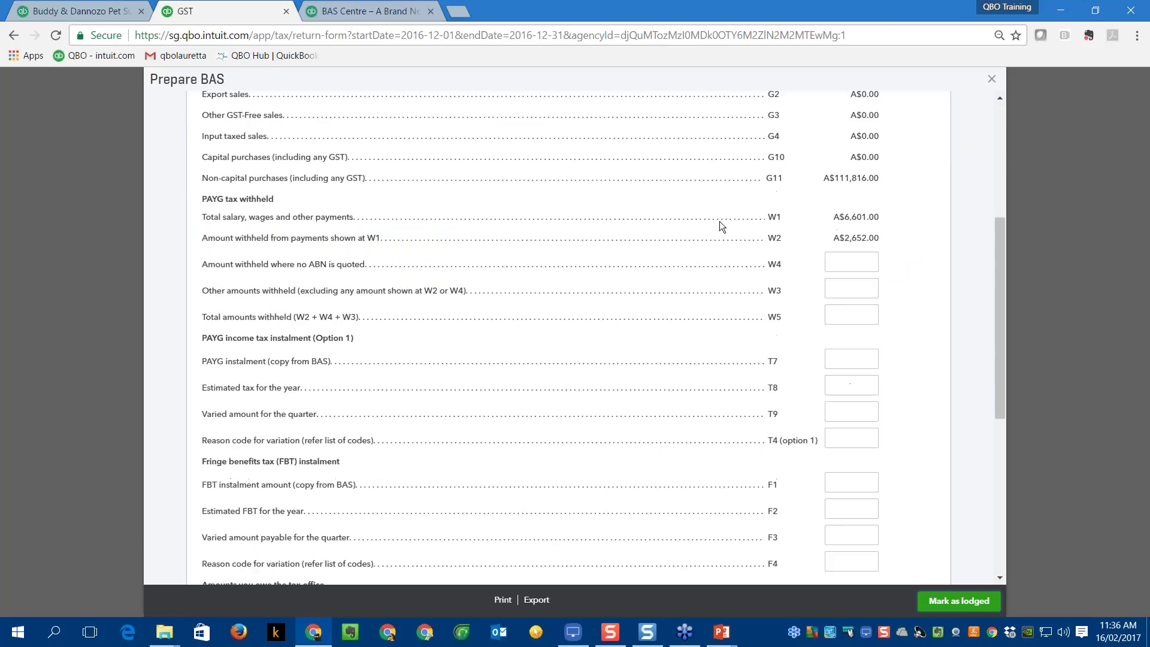
scroll(751, 421, "down", 1)
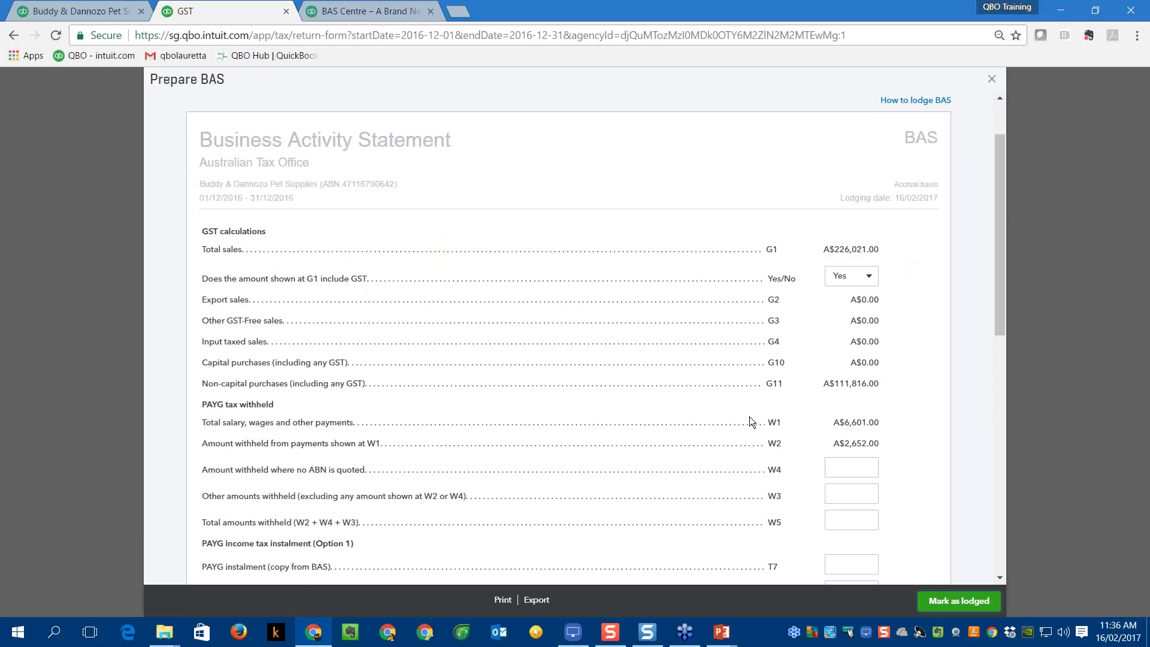
scroll(749, 419, "down", 6)
scroll(752, 420, "down", 4)
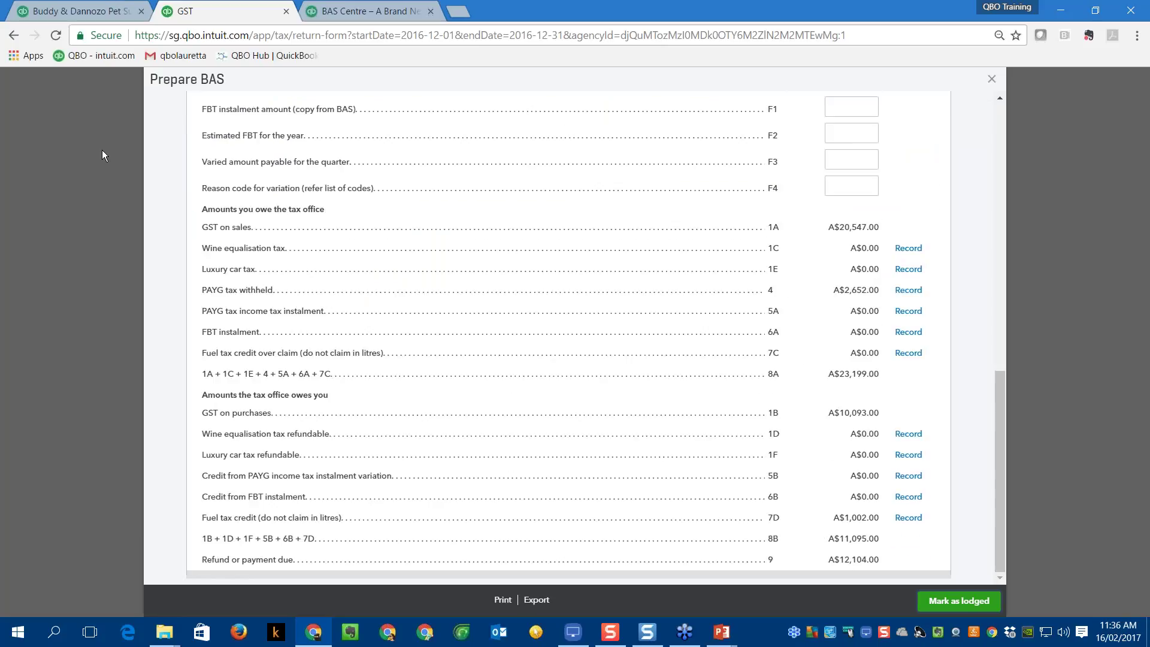
Review the whole December 2016 BAS Summary Report again and check its figures against the BAS form's GST and PAYG sections.
left_click(59, 13)
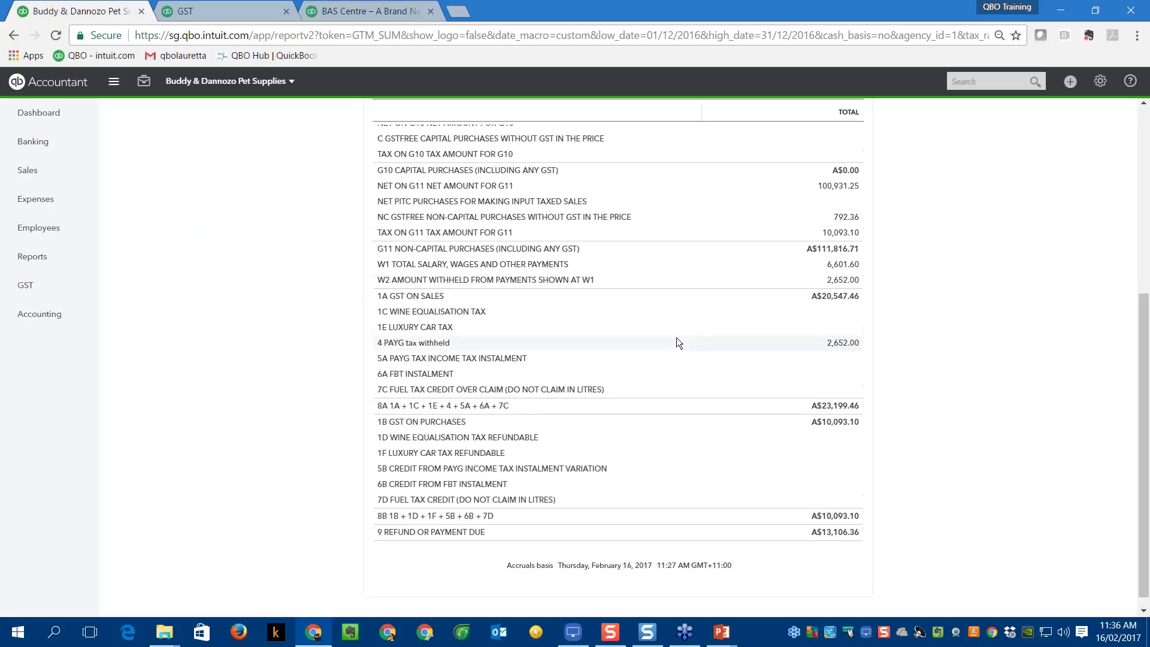
scroll(677, 339, "up", 6)
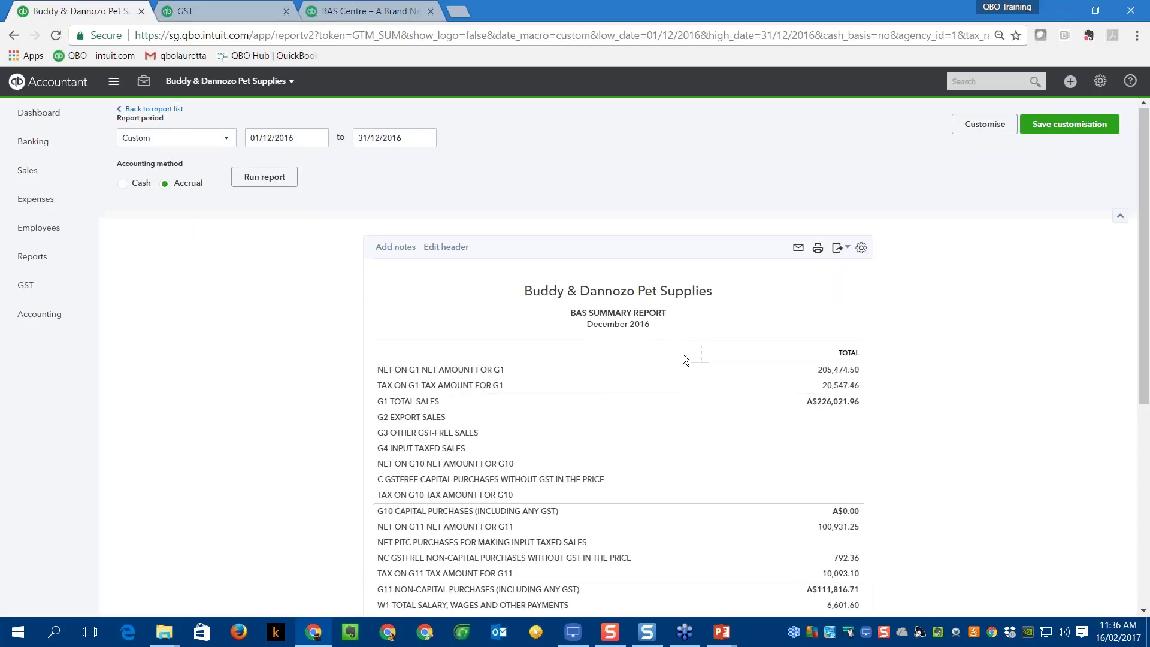
scroll(683, 354, "down", 3)
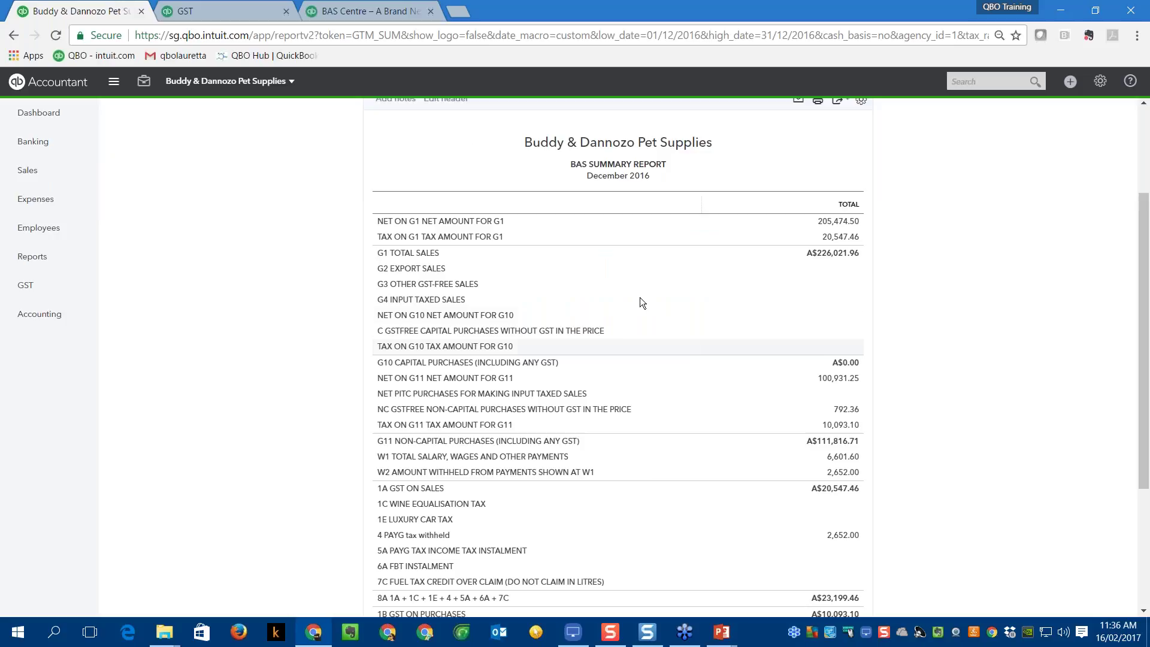
left_click(226, 11)
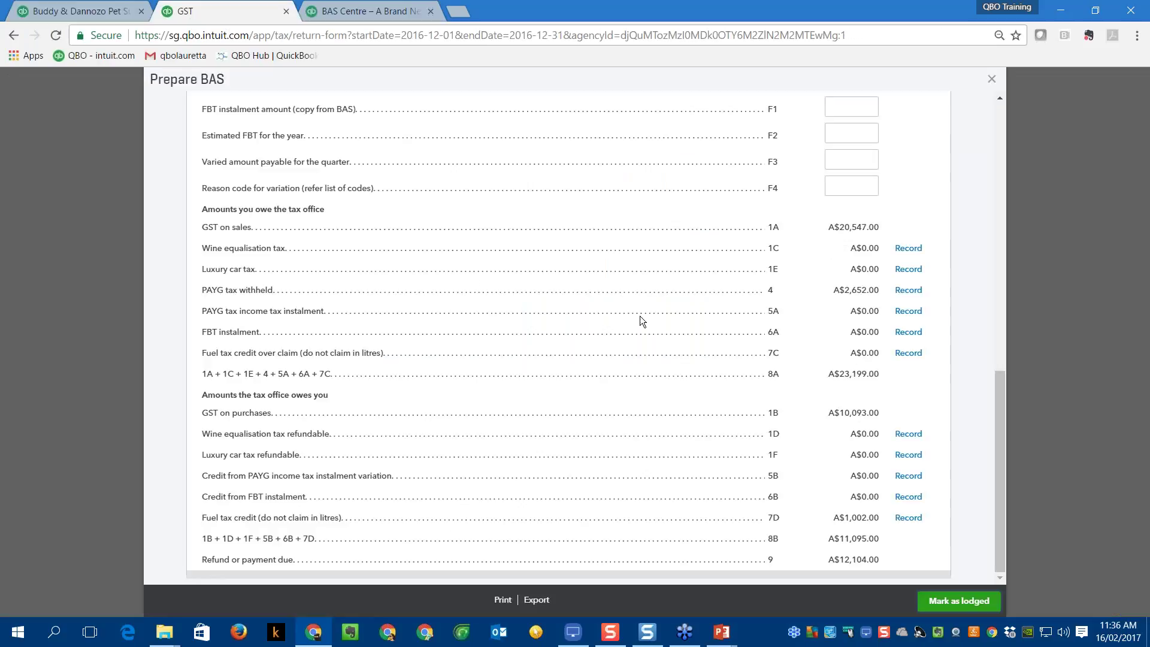
scroll(640, 316, "up", 1)
scroll(639, 324, "up", 10)
scroll(638, 329, "up", 4)
scroll(623, 337, "down", 2)
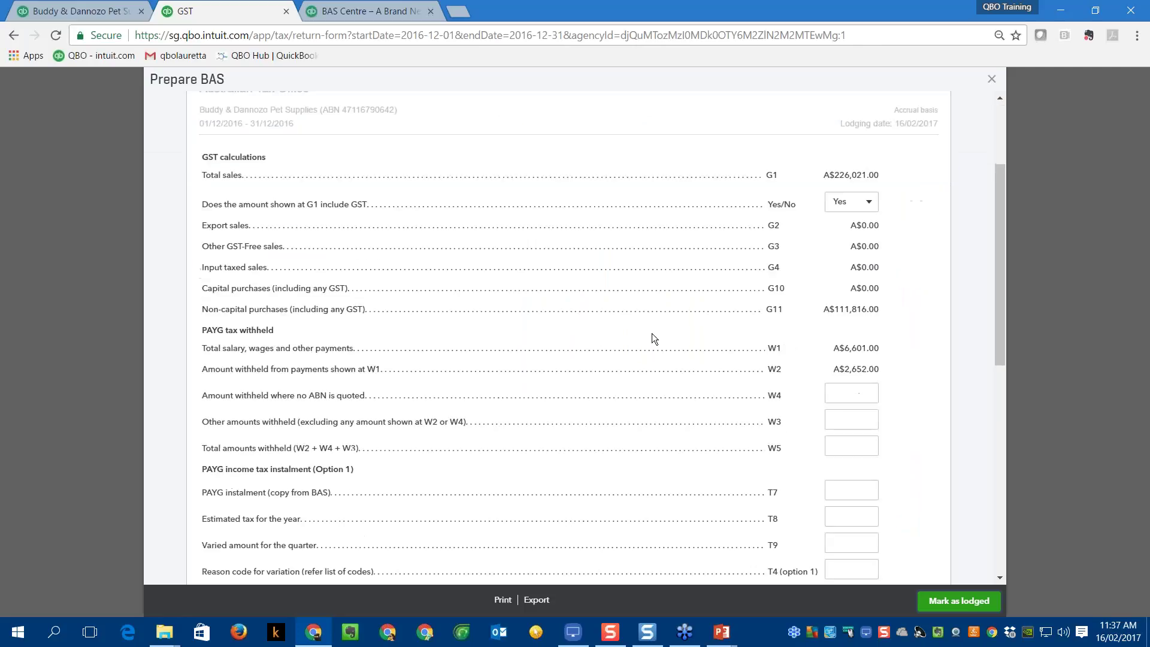
scroll(788, 323, "down", 1)
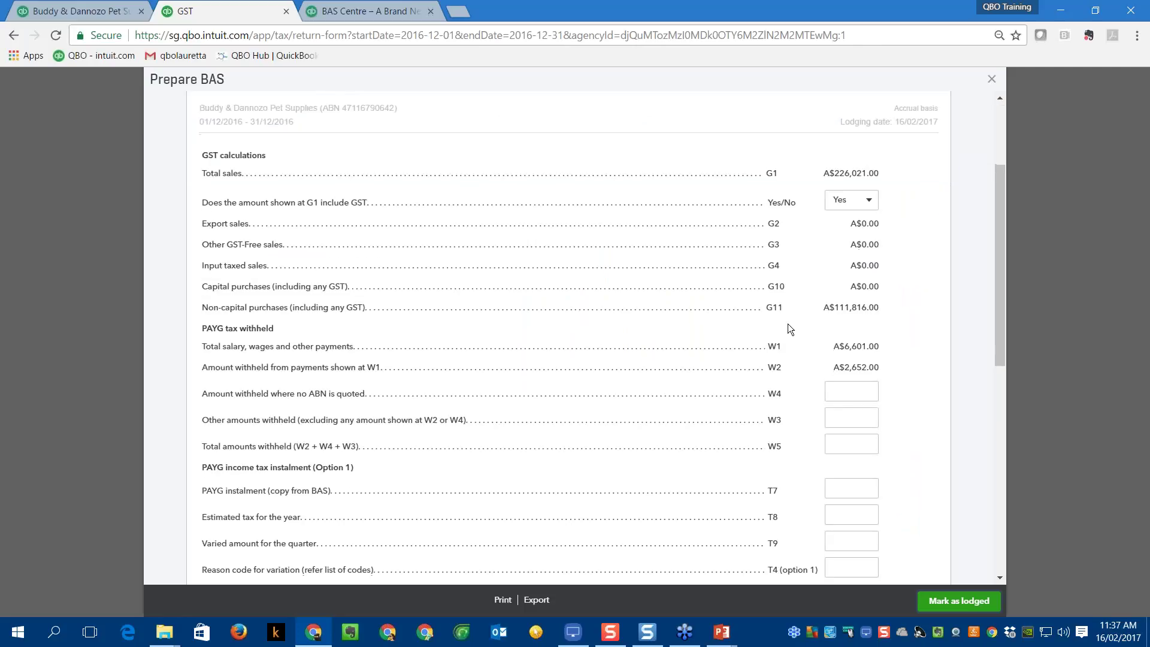
Mark the December 2016 BAS as lodged and continue with closing the books for that GST period.
scroll(765, 417, "down", 4)
scroll(765, 416, "down", 3)
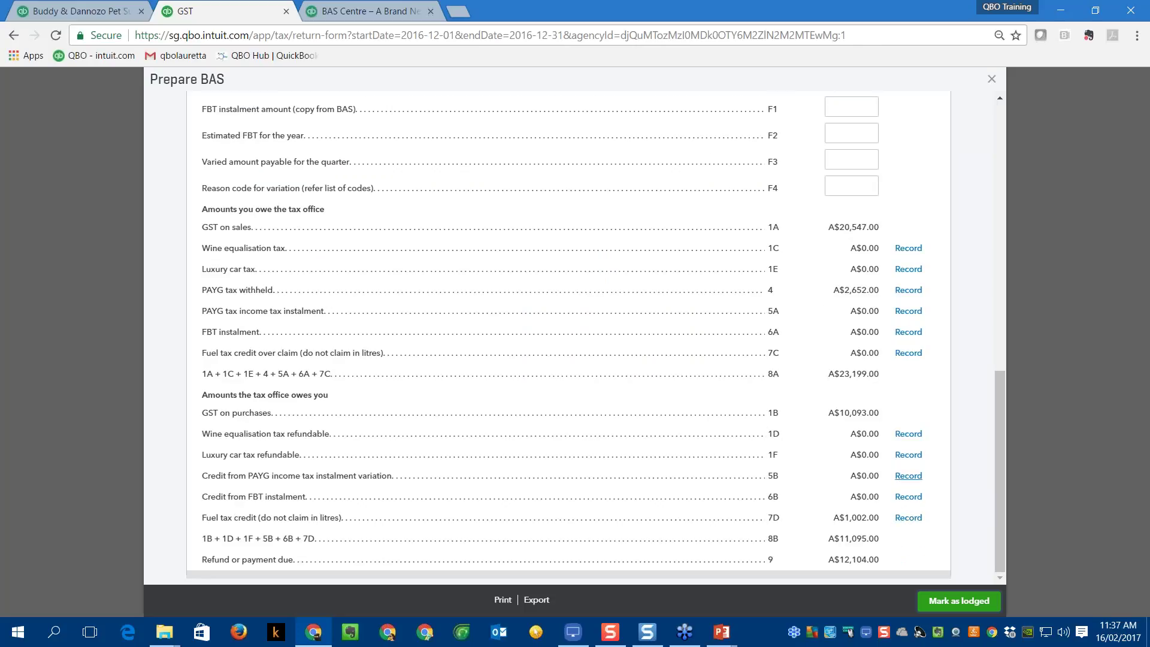
left_click(953, 605)
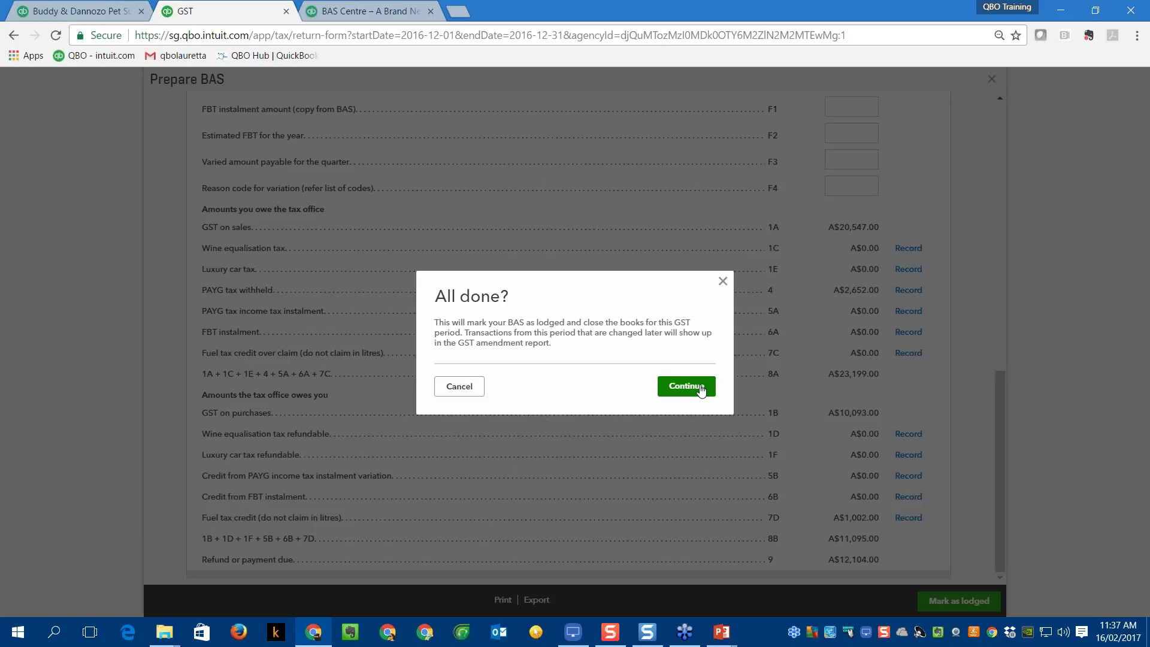
left_click(701, 389)
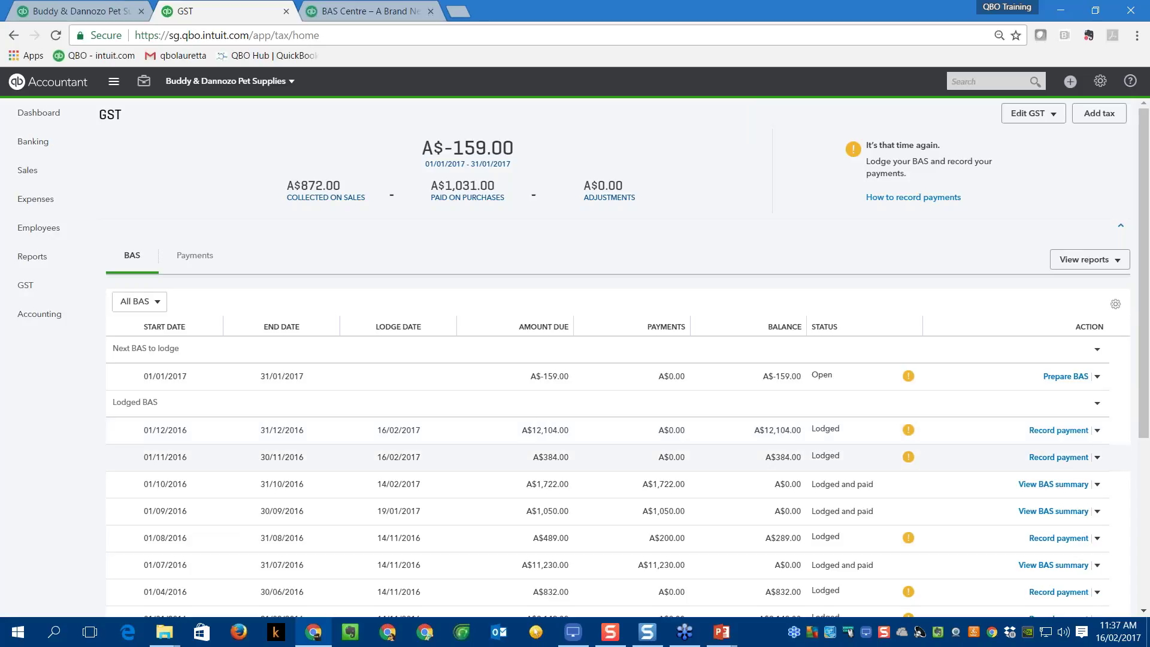
Record a 5,000 GST payment for the December 2016 BAS from the 1-1120 ANZ cheque account with the memo "part payment".
left_click(1099, 432)
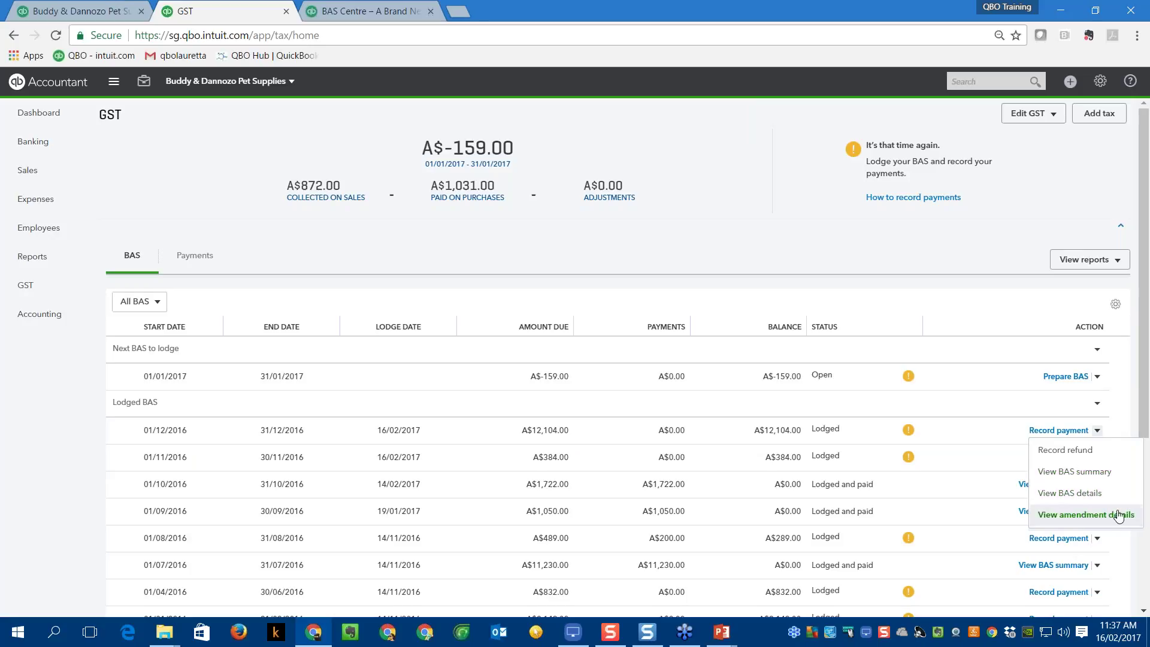
left_click(1069, 430)
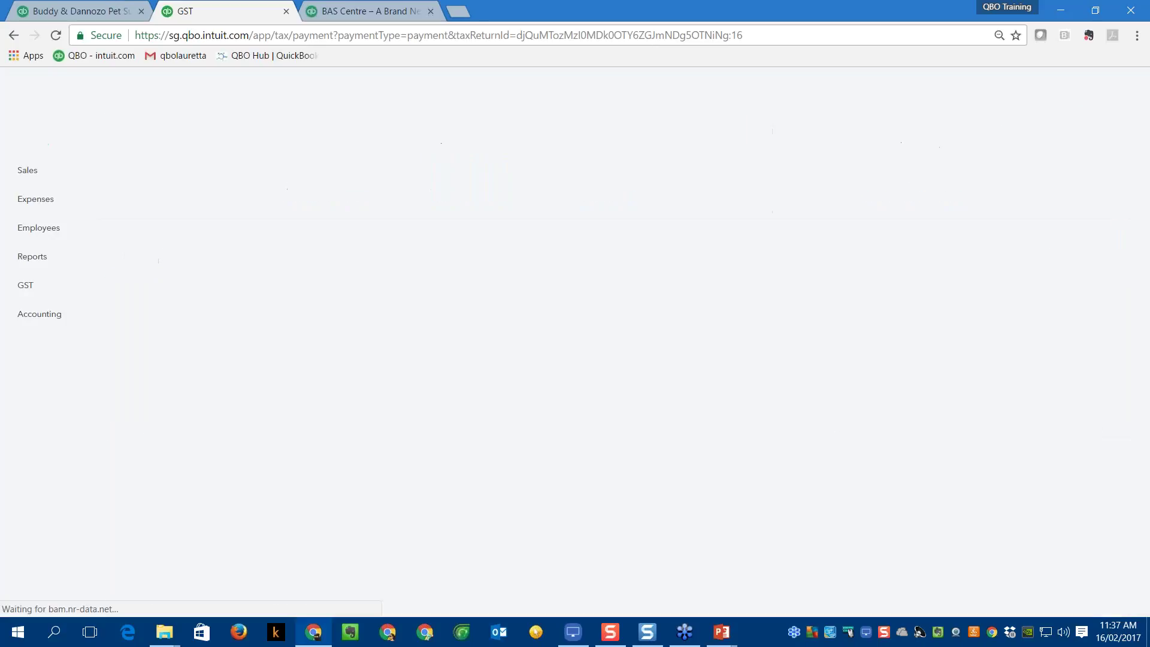
left_click(277, 124)
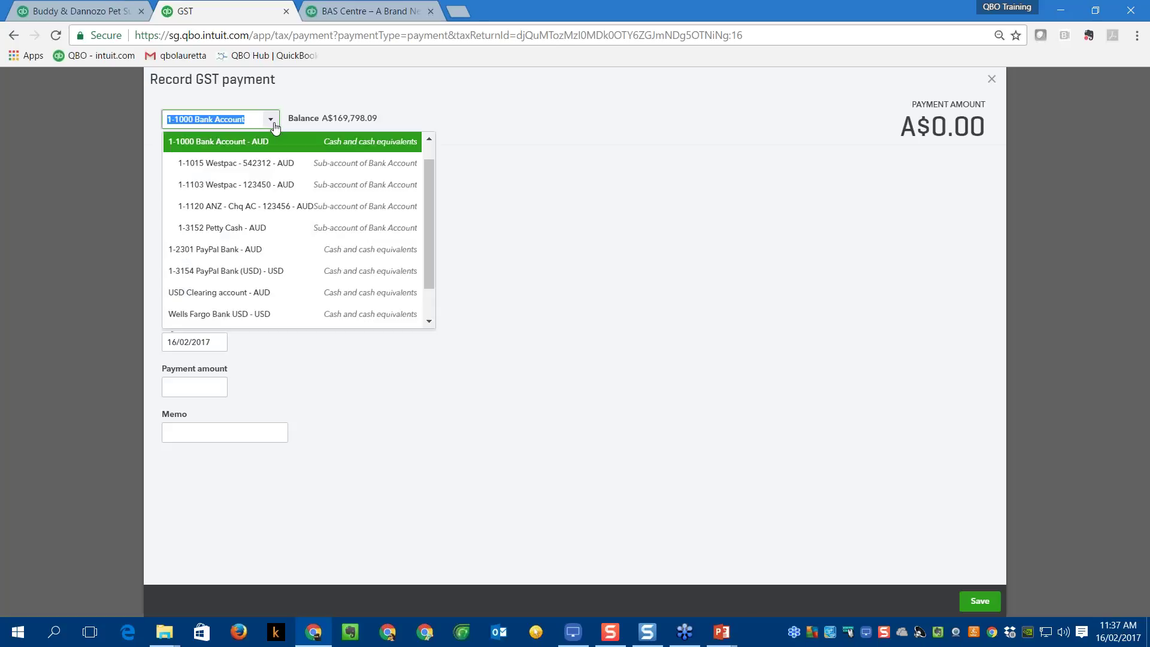
left_click(262, 207)
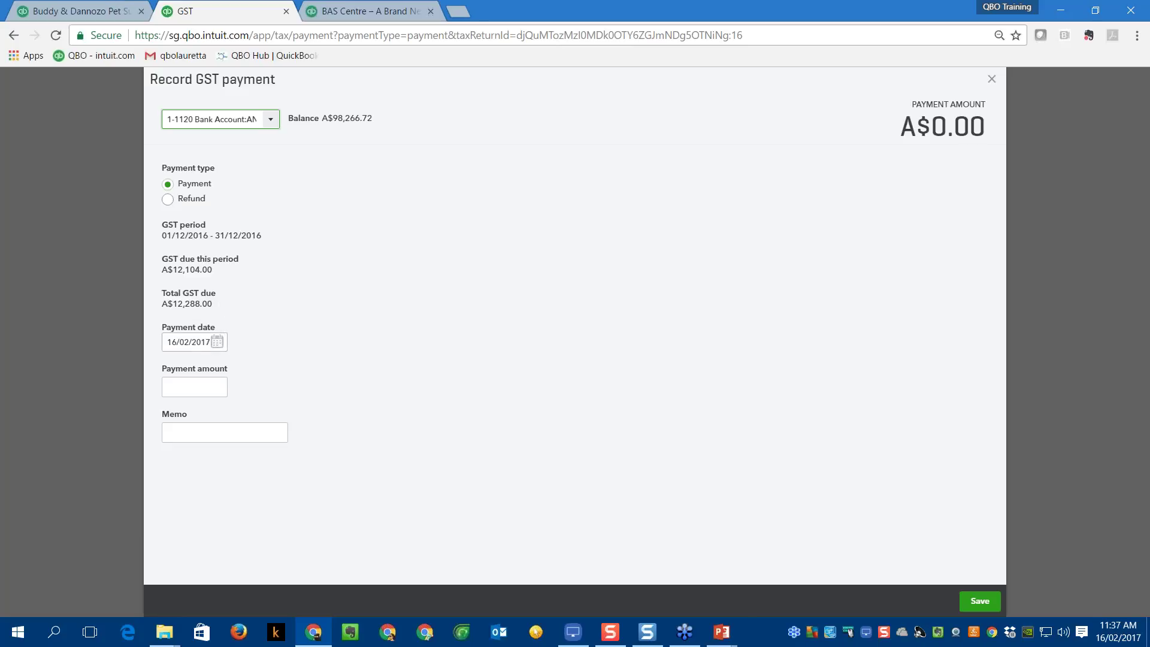
left_click(218, 387)
type("5,000")
key("Tab")
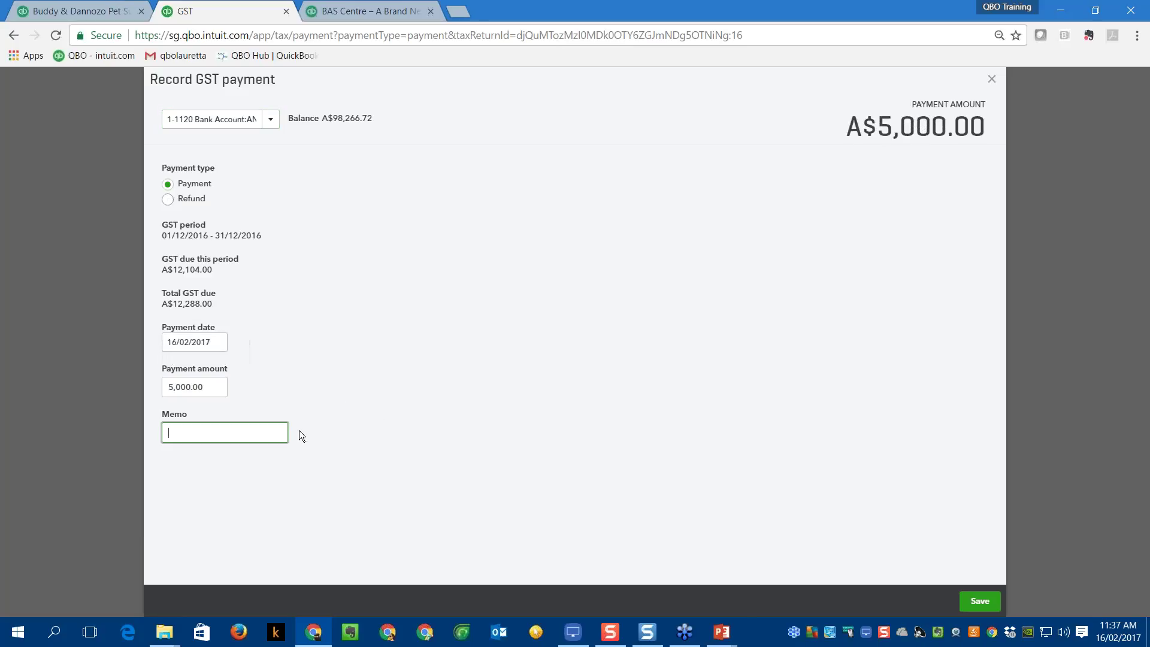
type("part payment")
left_click(979, 601)
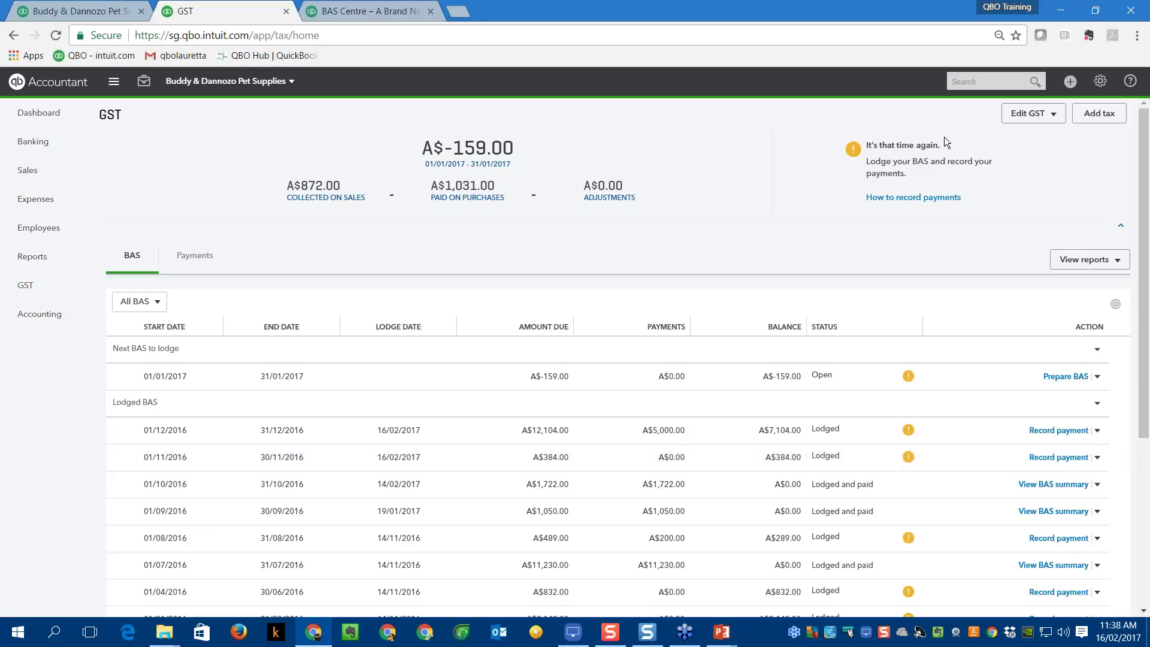
Open the 31/12/2016 GST adjustment from the recent transactions and review its details.
left_click(967, 82)
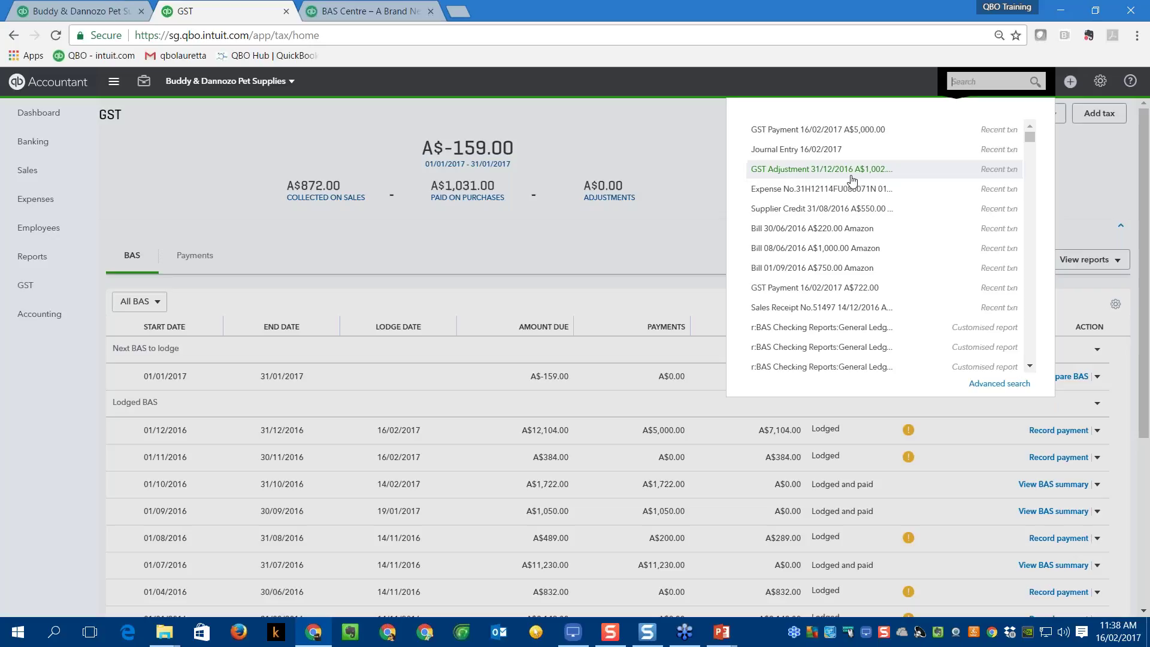
left_click(825, 174)
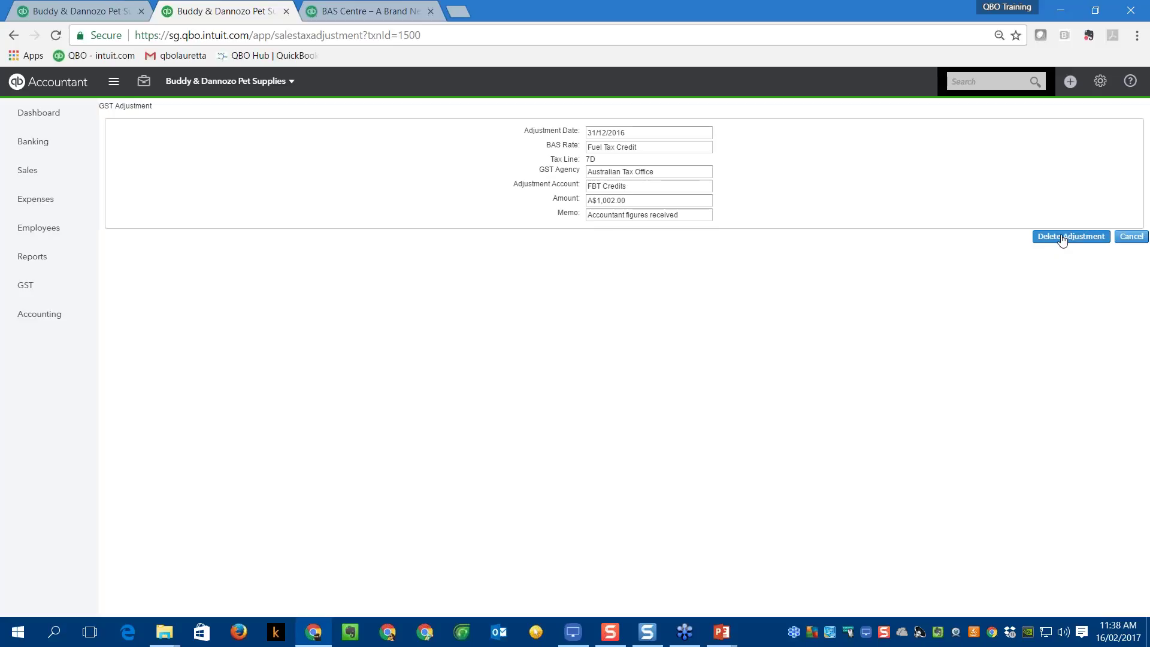
left_click(1070, 82)
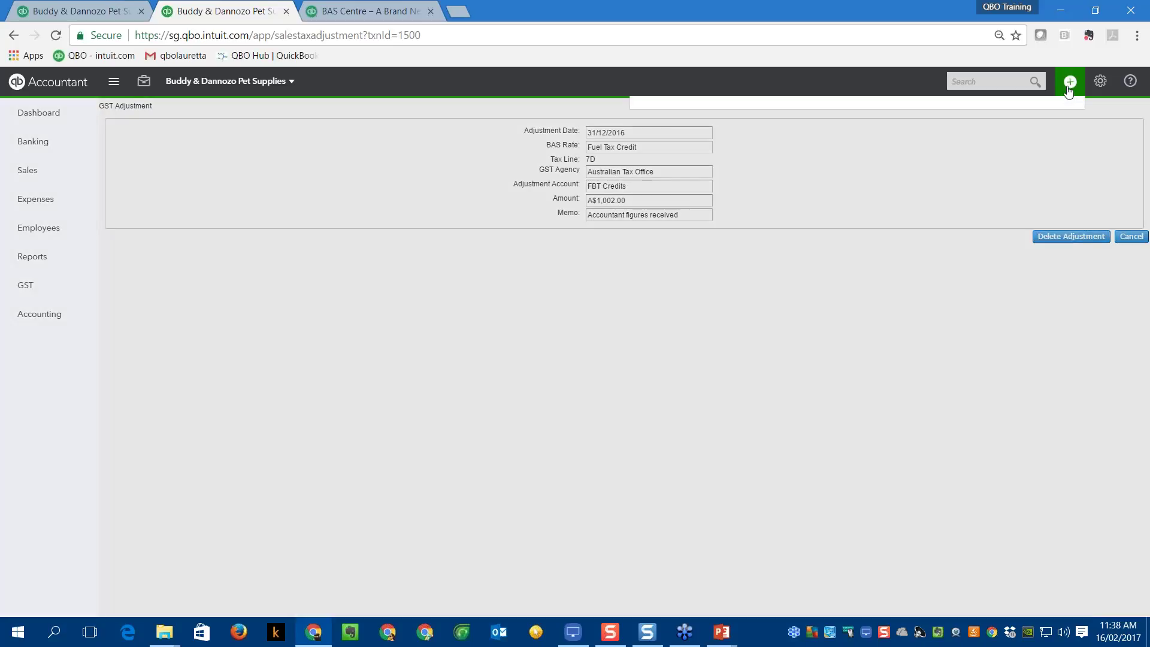
Open the recent Lodged GST journal entry dated 16/02/2017, set its journal date to 31/12/2016, and save and close it.
left_click(963, 80)
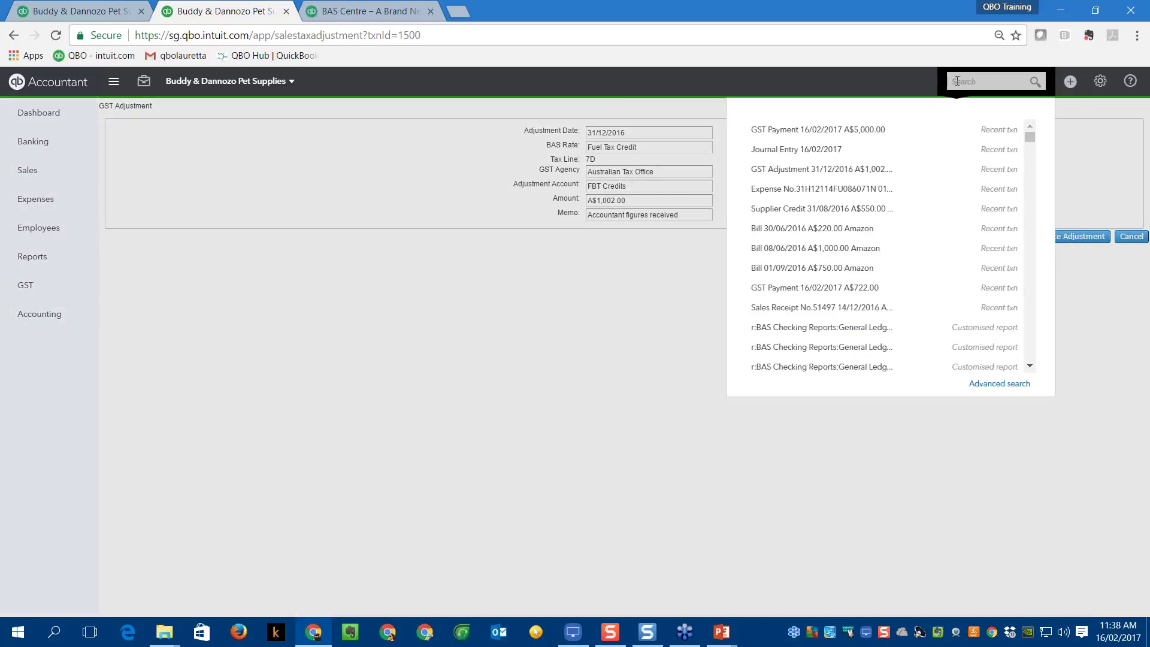
left_click(815, 154)
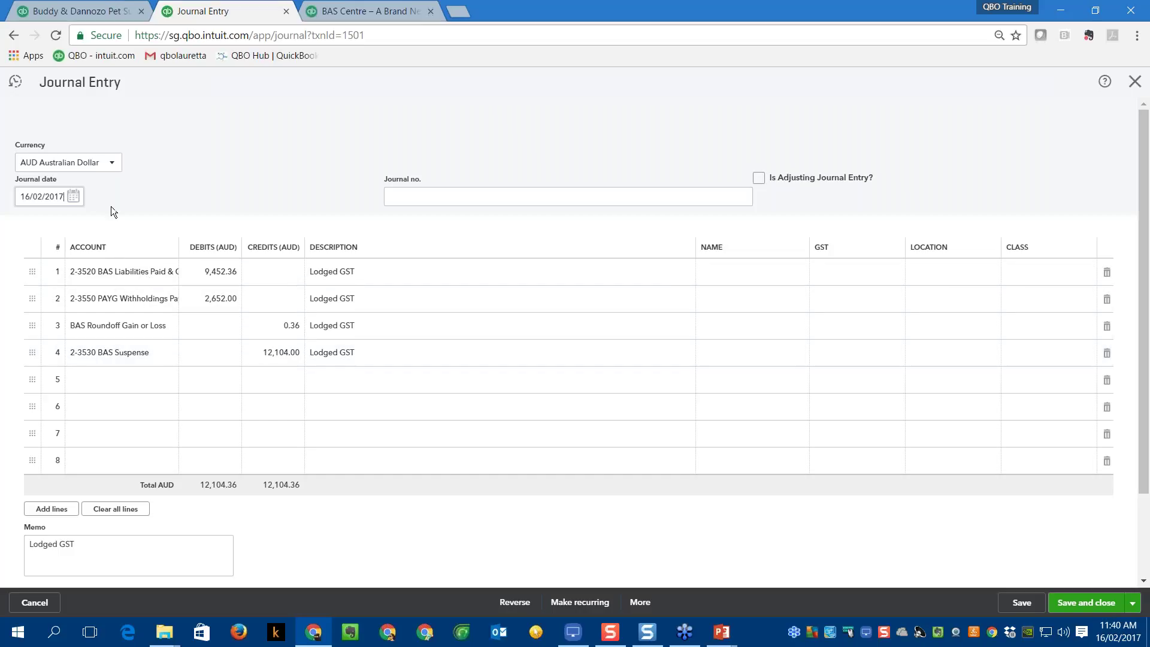
left_click(70, 200)
left_click(70, 200)
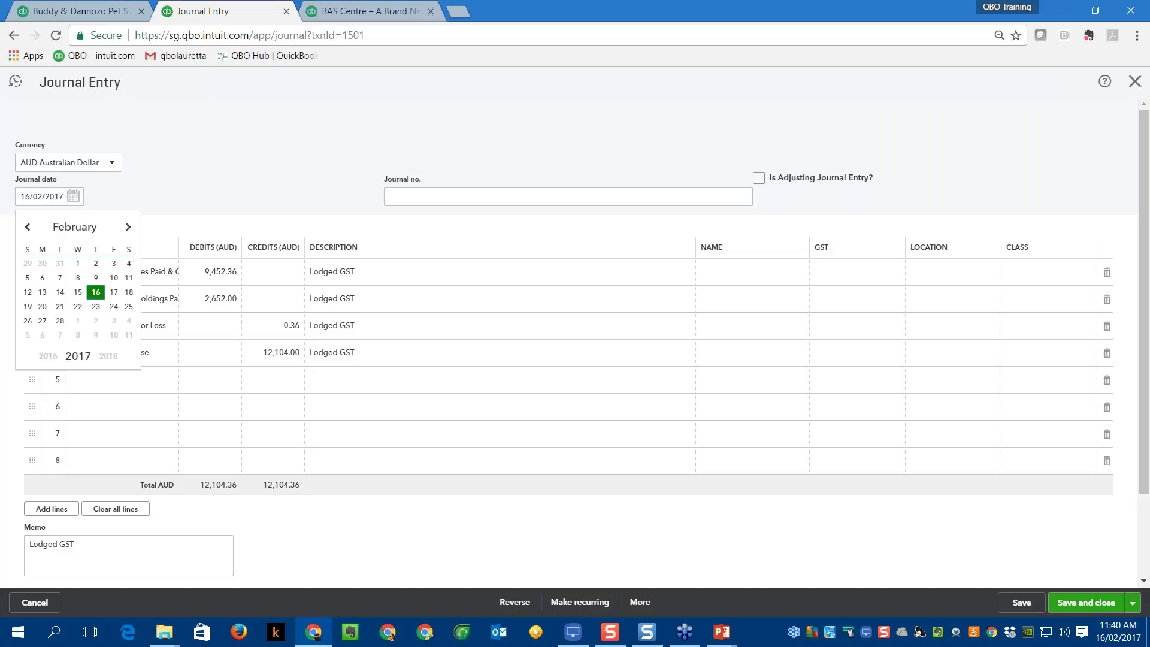
left_click(27, 228)
left_click(28, 228)
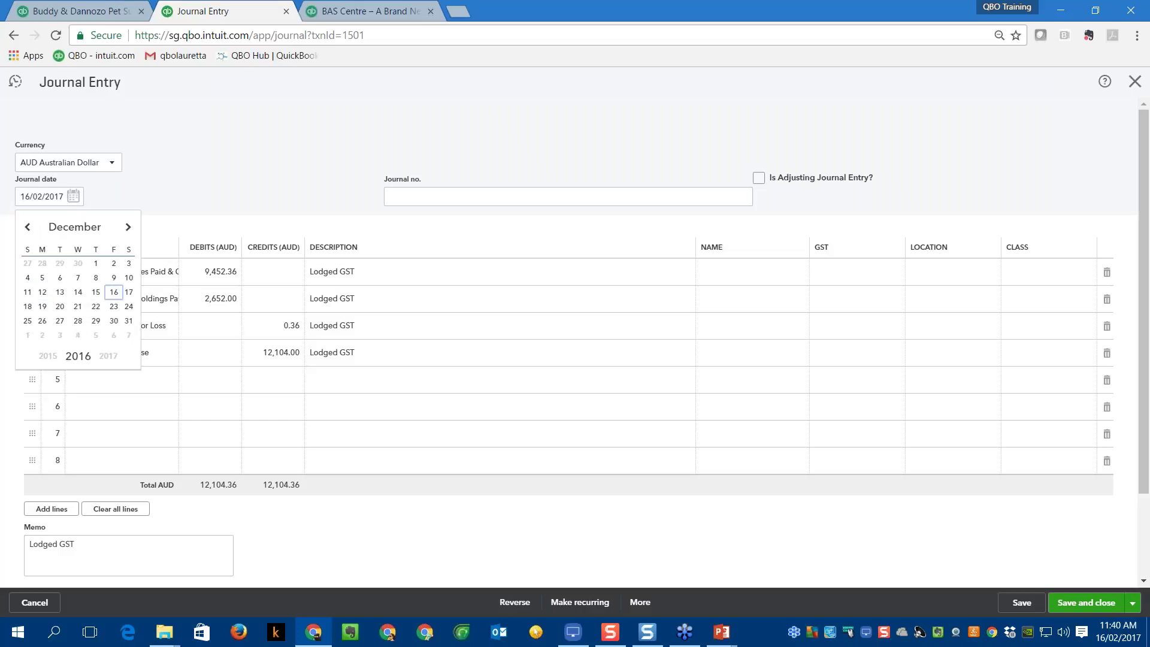
left_click(128, 321)
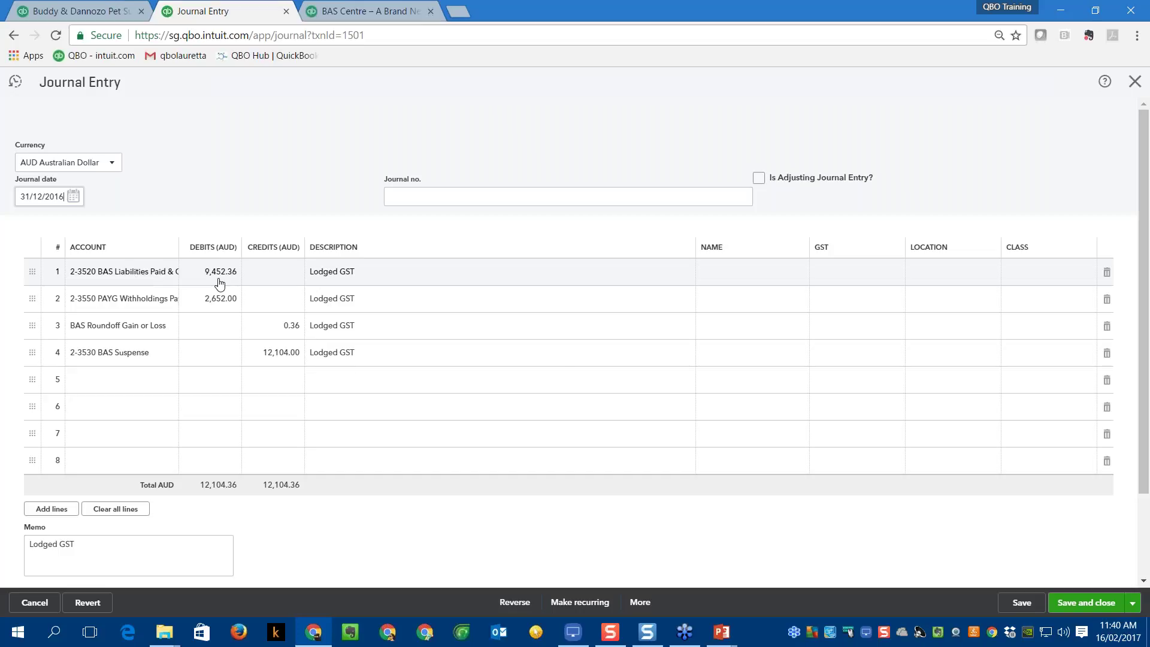
left_click(1101, 608)
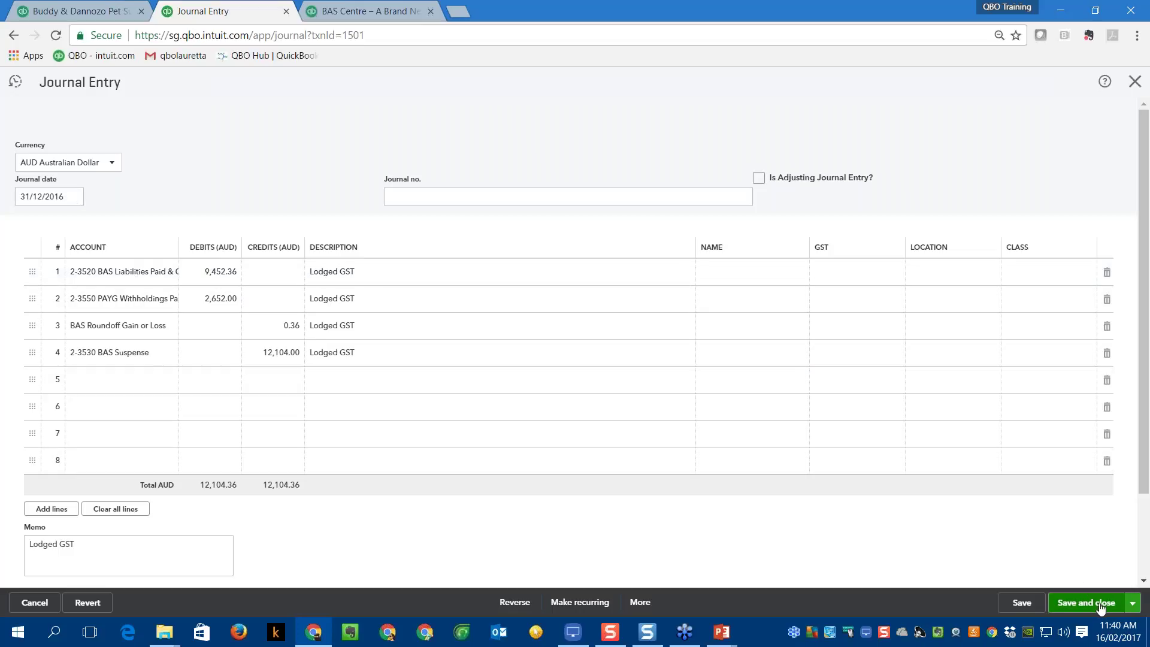
left_click(1101, 607)
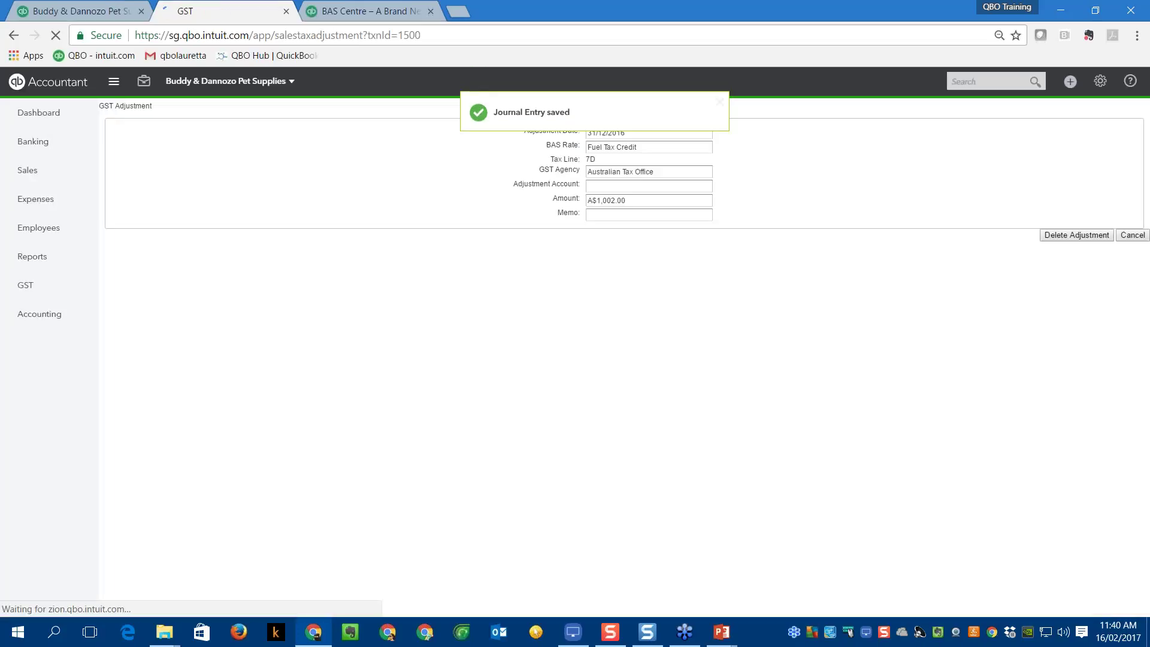
Open the A$5,000.00 GST payment from the recent transactions and review its period, account, amount and memo.
left_click(1070, 82)
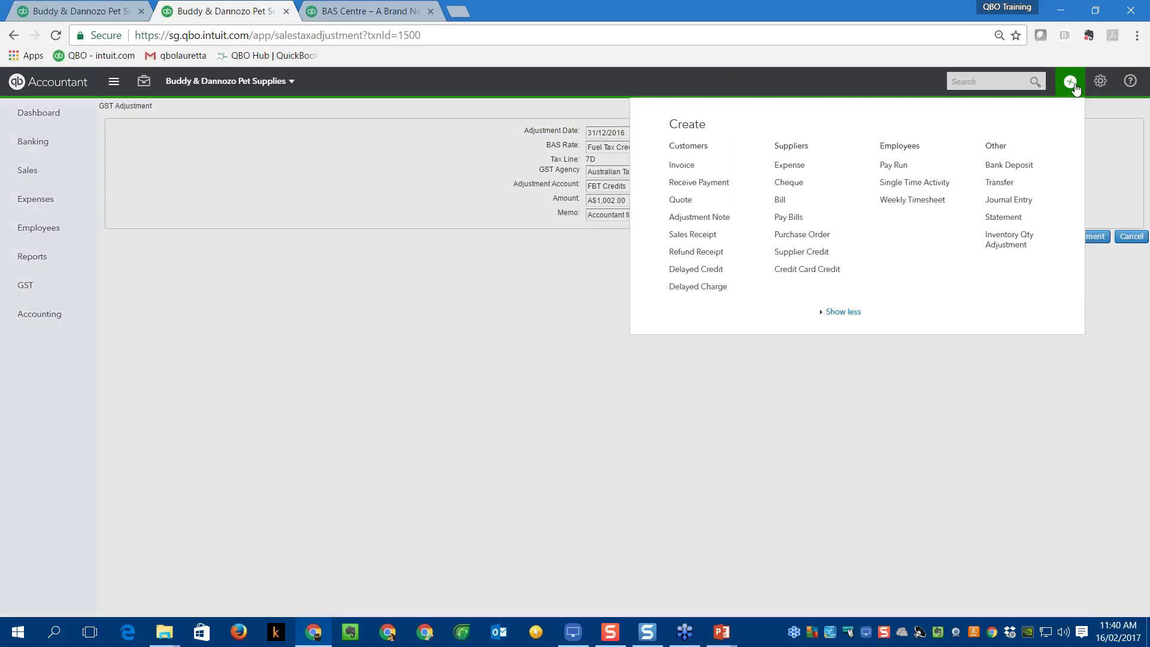
left_click(988, 82)
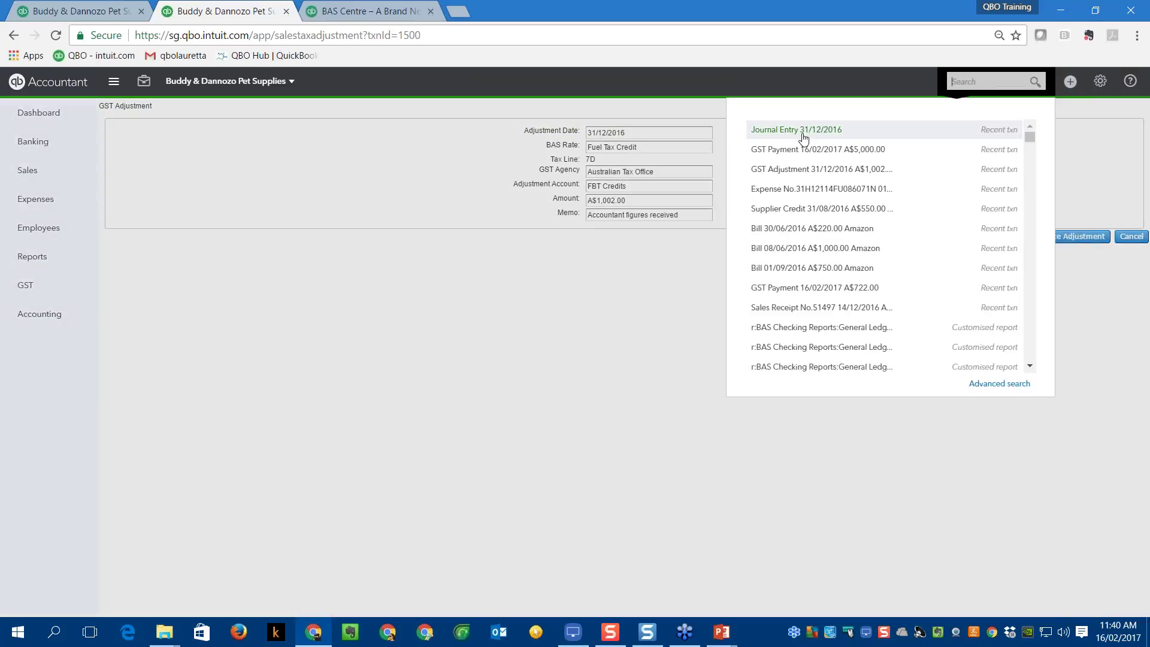
left_click(806, 151)
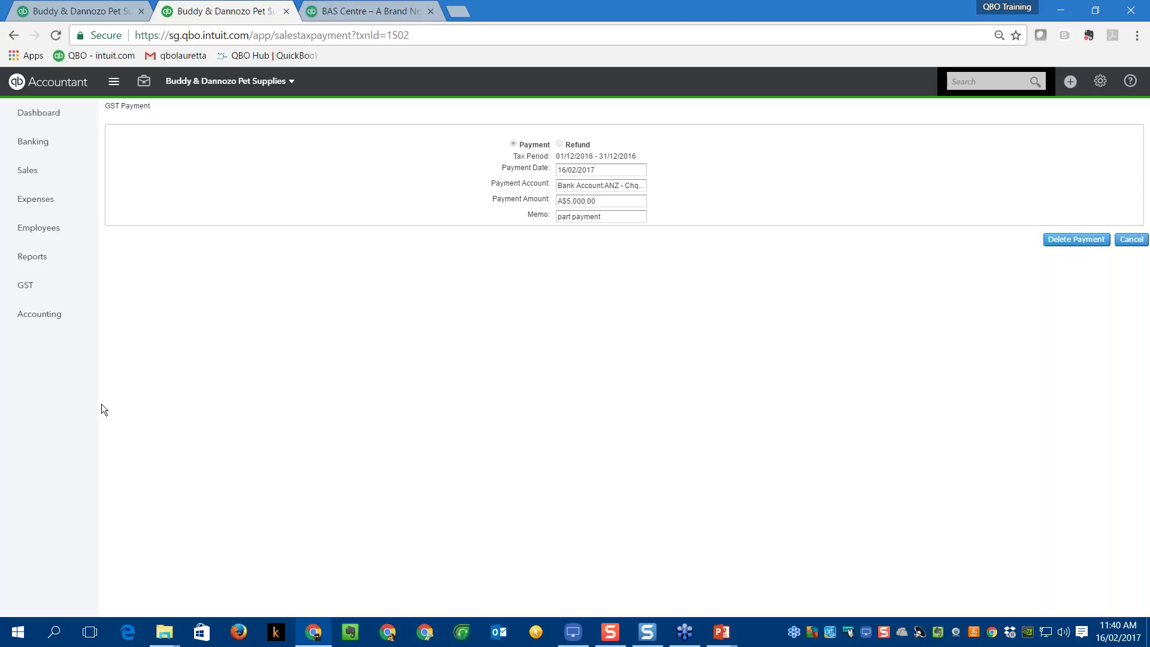
Run the Balance Sheet report for the last calendar quarter and review the current liabilities, including the BAS accounts.
left_click(33, 256)
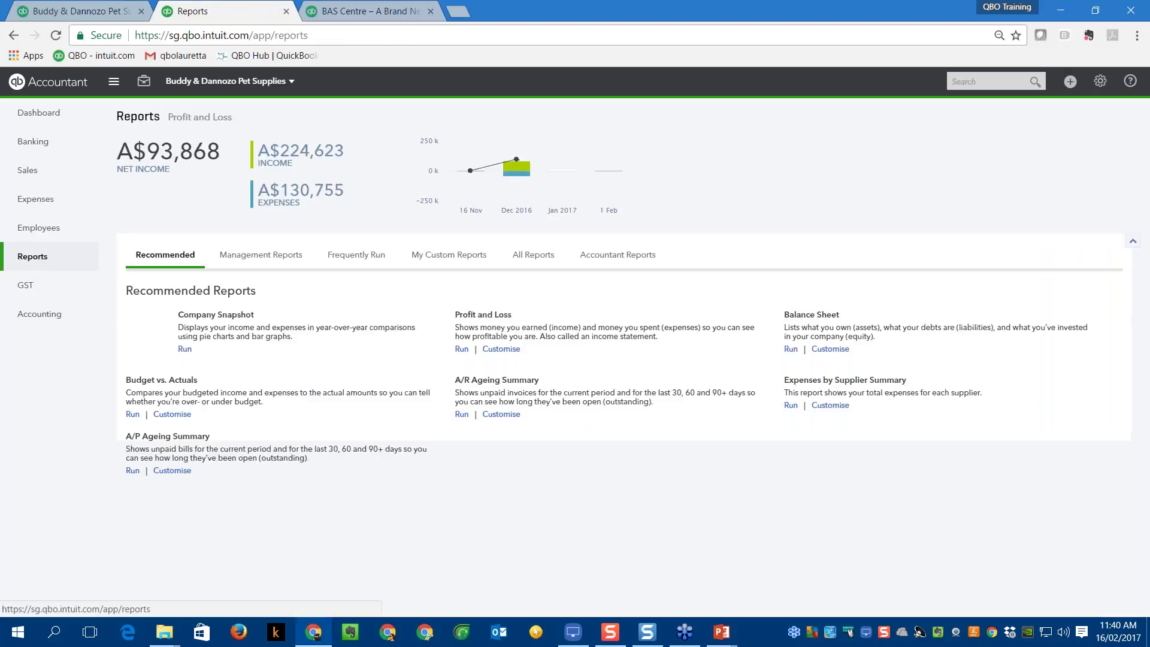
left_click(814, 318)
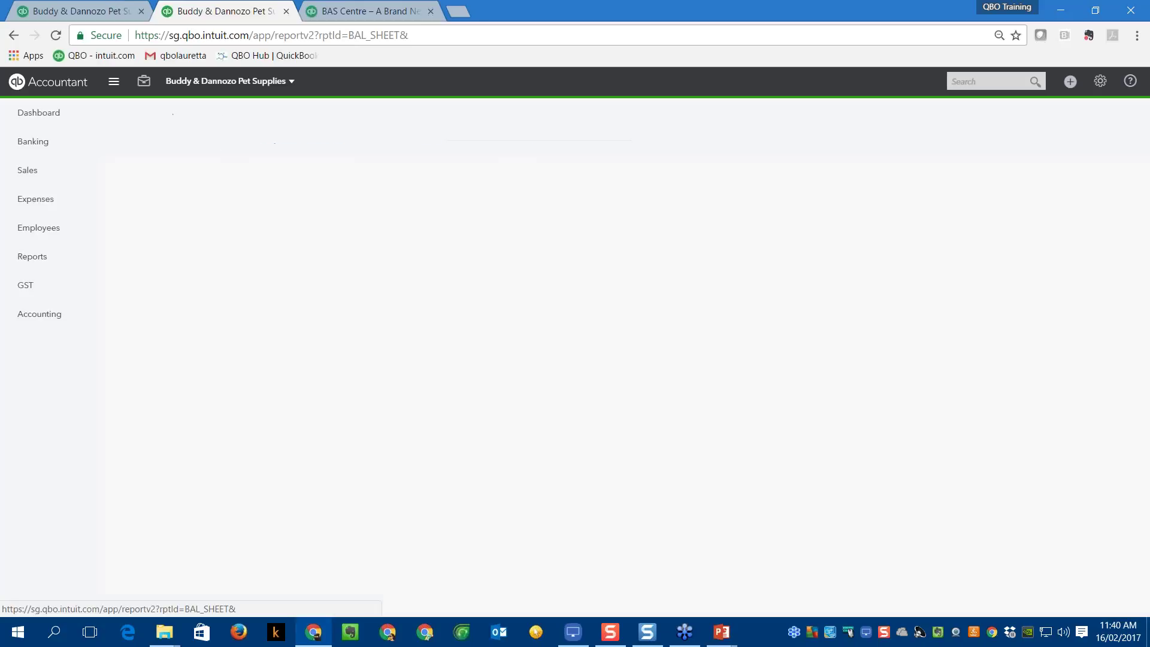
scroll(652, 437, "down", 10)
scroll(653, 437, "up", 7)
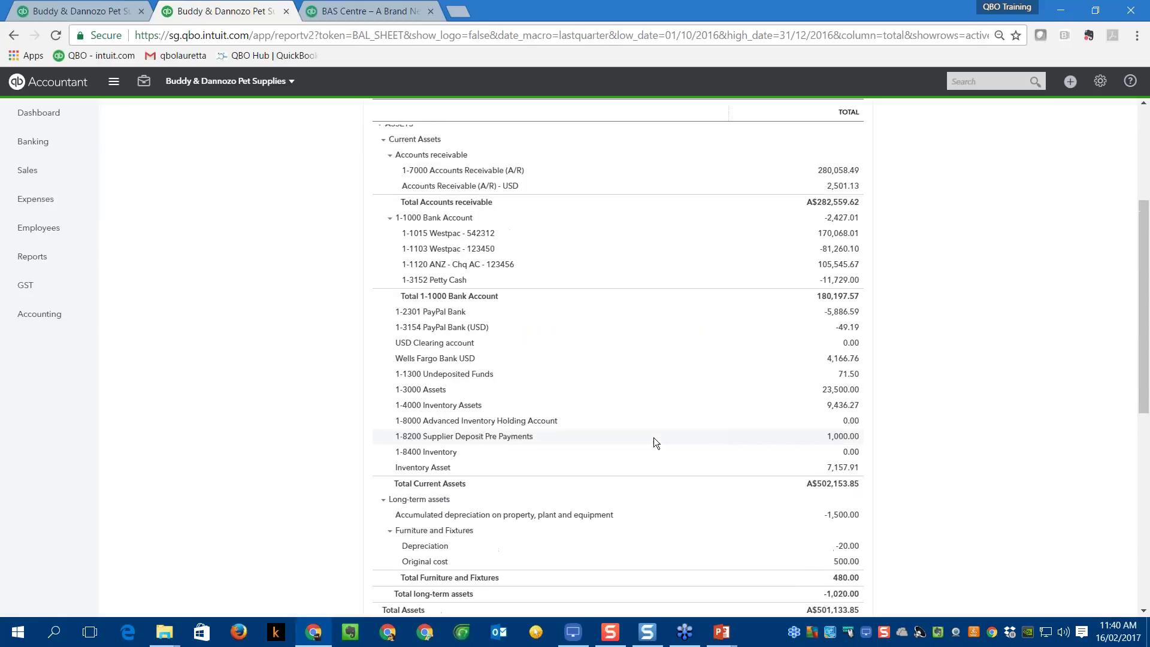
scroll(653, 437, "up", 5)
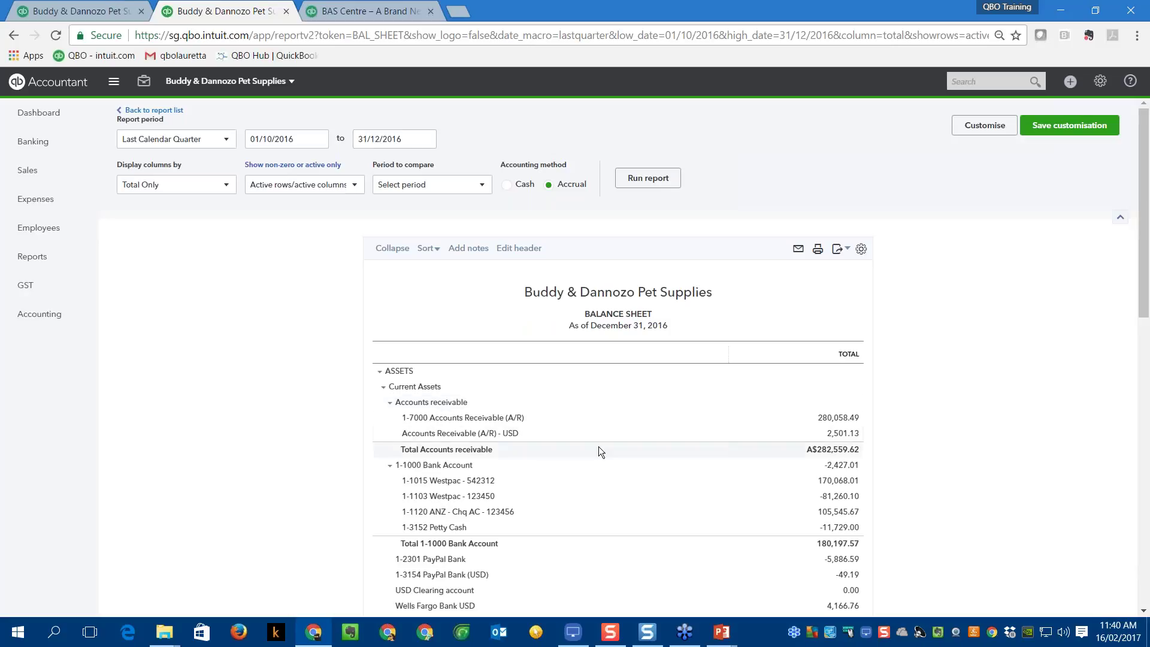
scroll(598, 452, "down", 1)
scroll(598, 447, "down", 5)
scroll(601, 453, "down", 6)
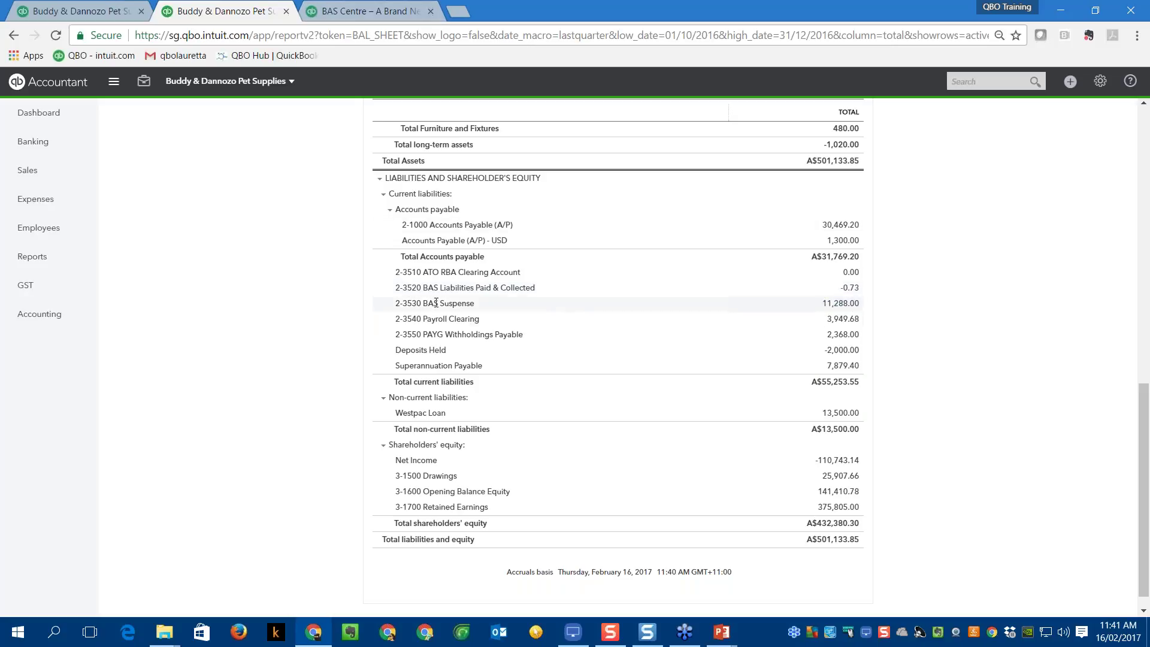
Drill into the 2-3530 BAS Suspense balance and inspect the Lodged GST journal entry dated 31/12/2016.
left_click(842, 306)
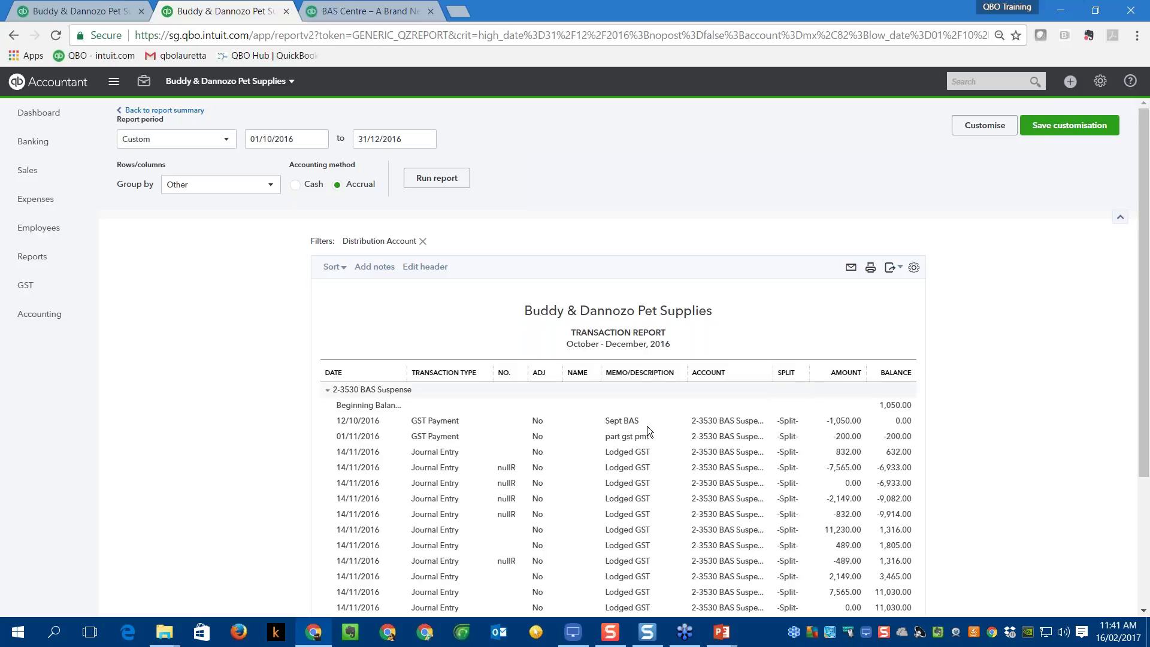
scroll(647, 426, "down", 1)
scroll(581, 447, "down", 2)
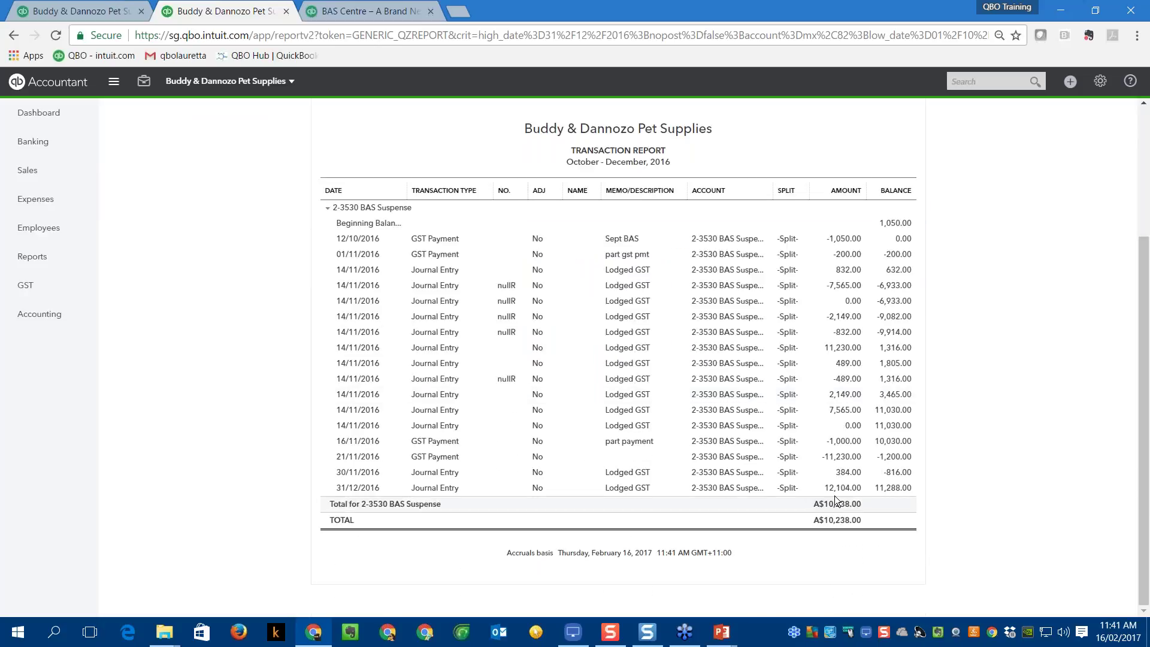
left_click(838, 489)
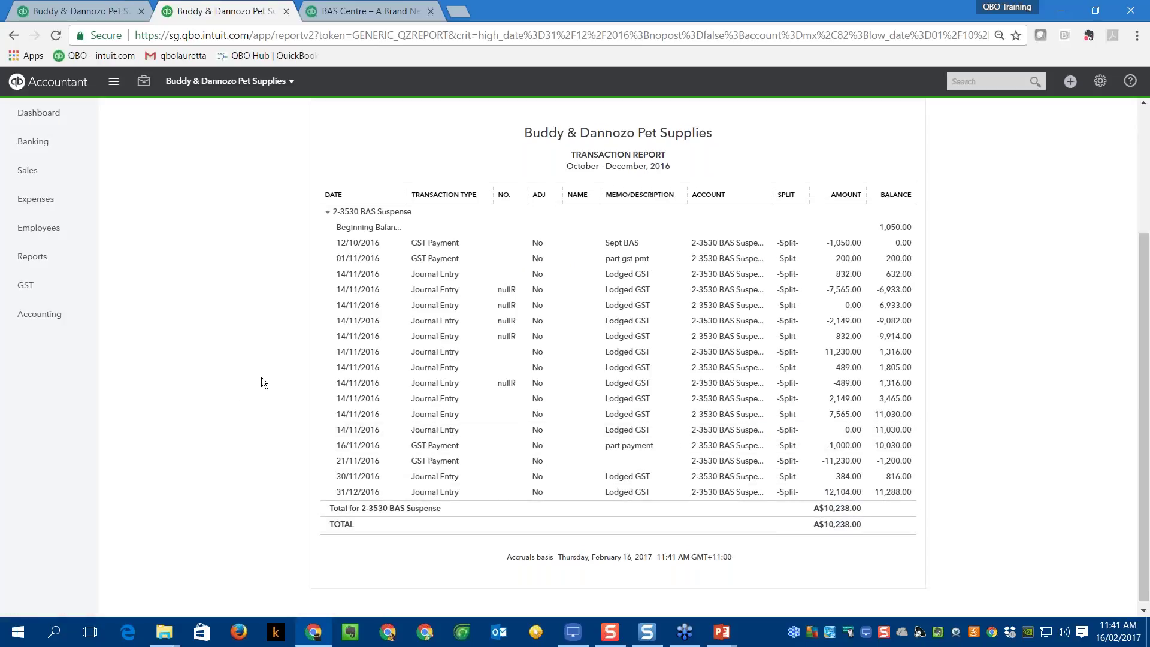
Rerun the BAS Suspense transaction report with the end date set to 16/02/2017 and review the latest GST payments.
type("16/02/")
type("2017")
key("Tab")
left_click(435, 182)
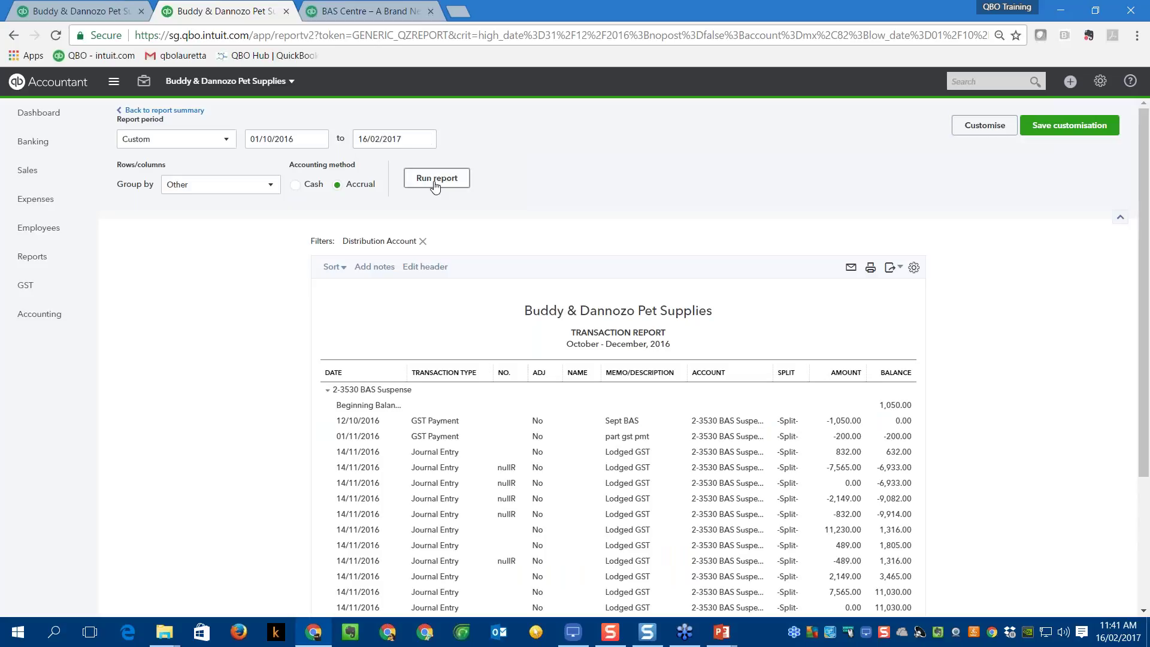
scroll(596, 350, "down", 1)
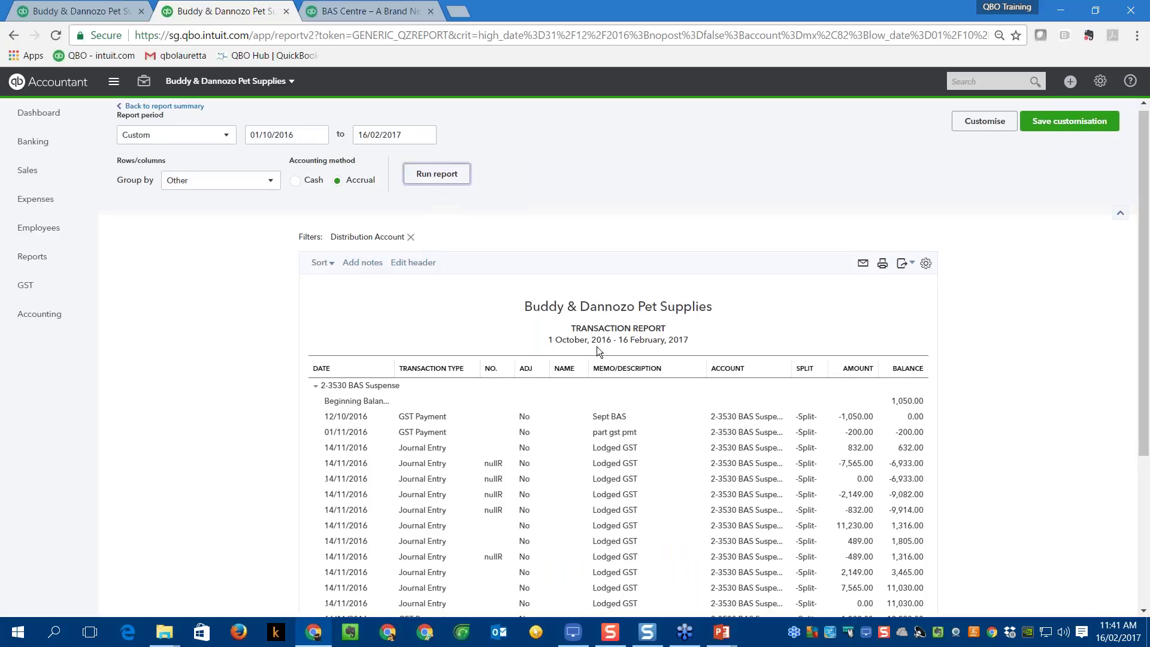
scroll(597, 351, "down", 4)
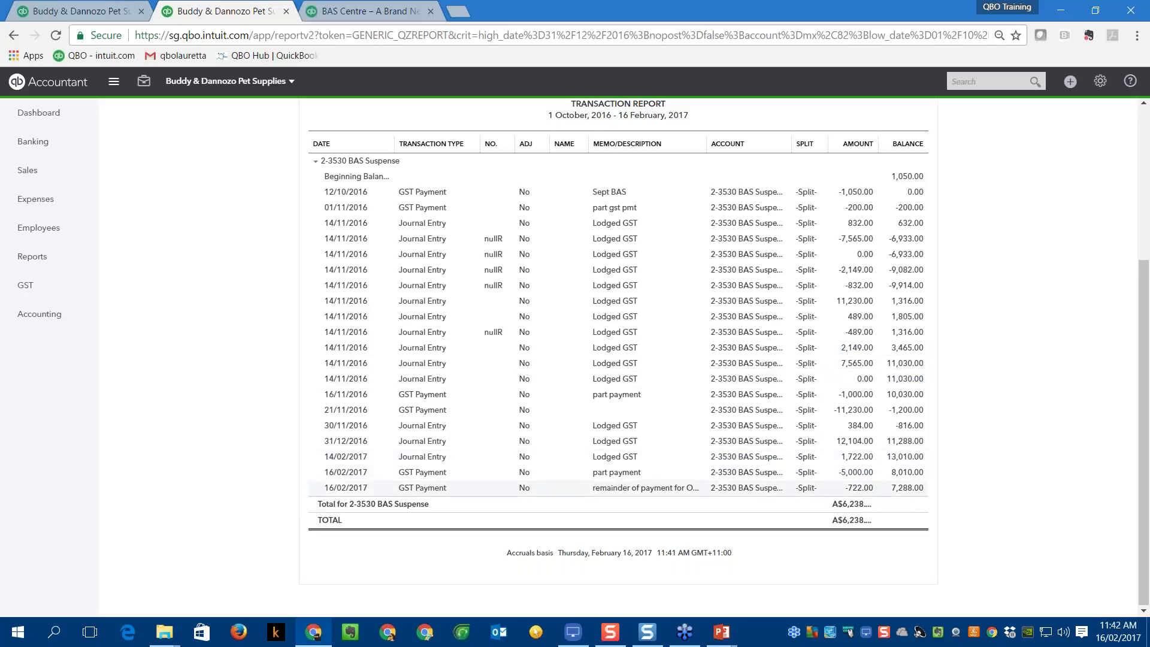
scroll(722, 527, "up", 1)
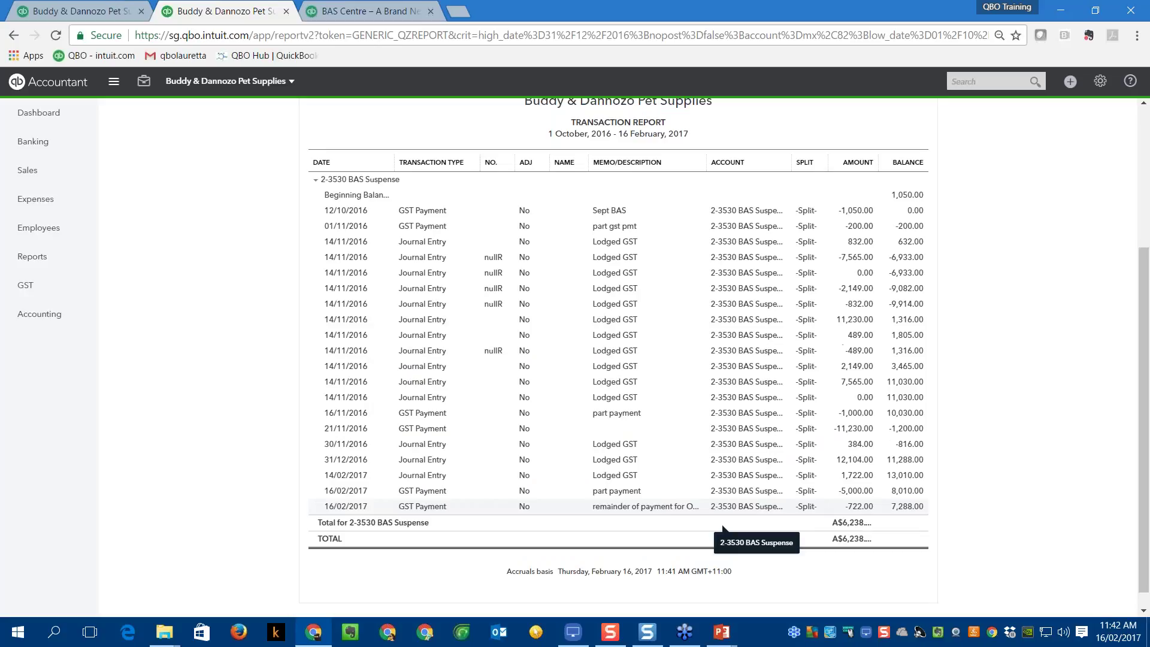
From the balance sheet, review the transactions behind 2-3550 PAYG Withholdings Payable, and return to the balance sheet.
scroll(723, 527, "up", 3)
left_click(150, 110)
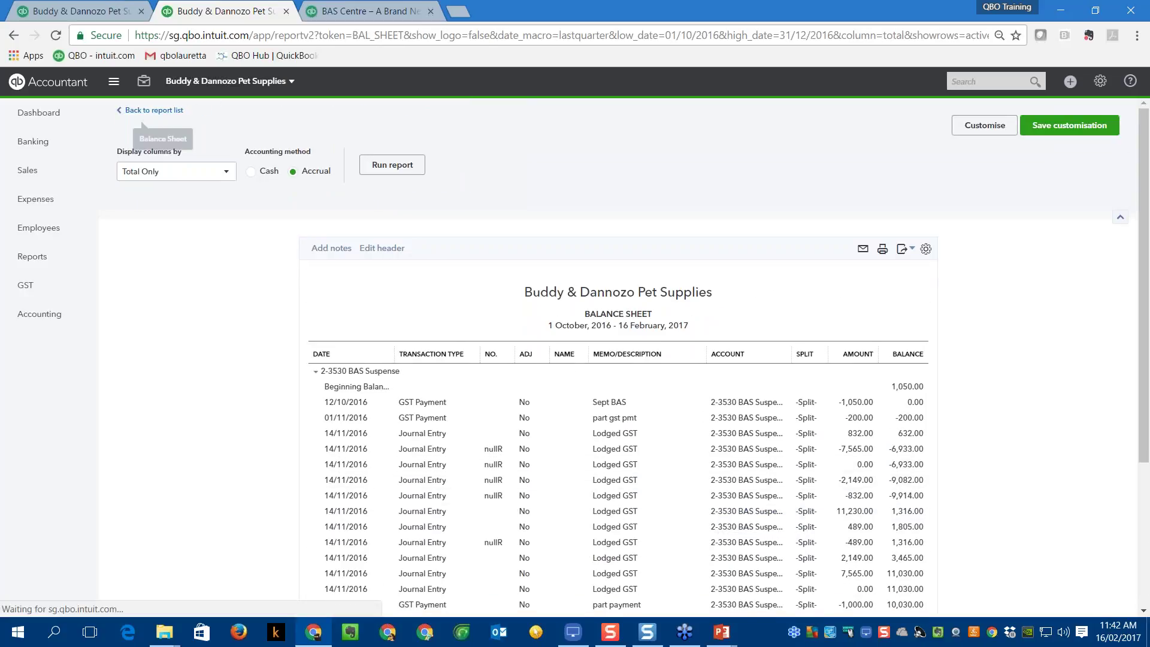
scroll(160, 110, "down", 10)
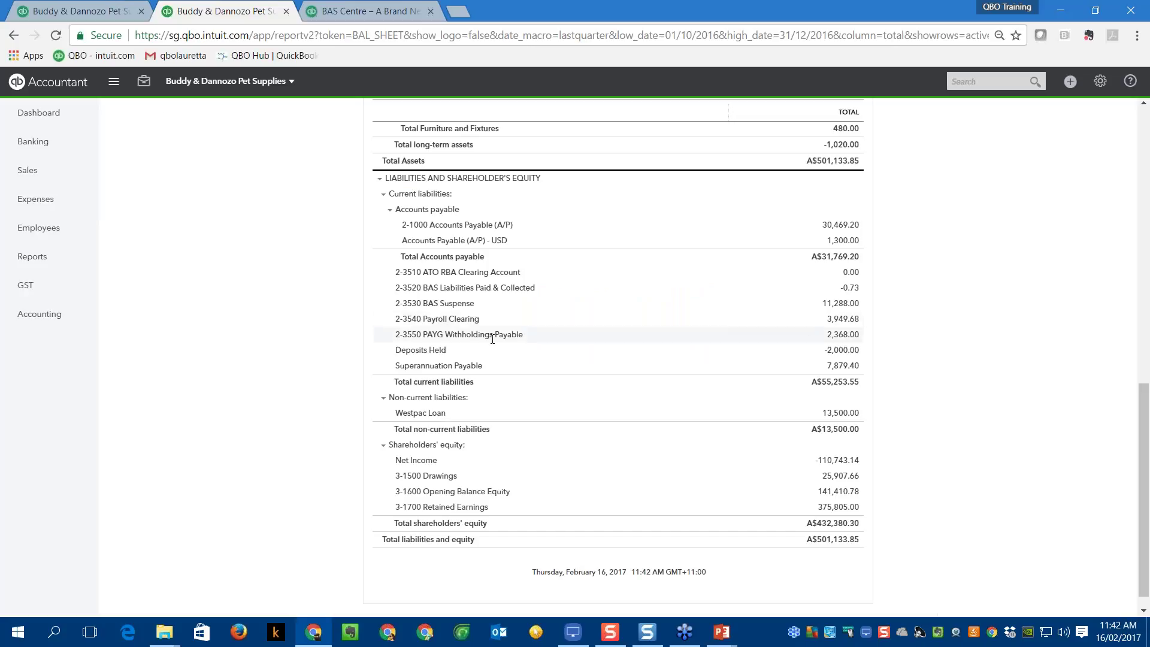
left_click(841, 340)
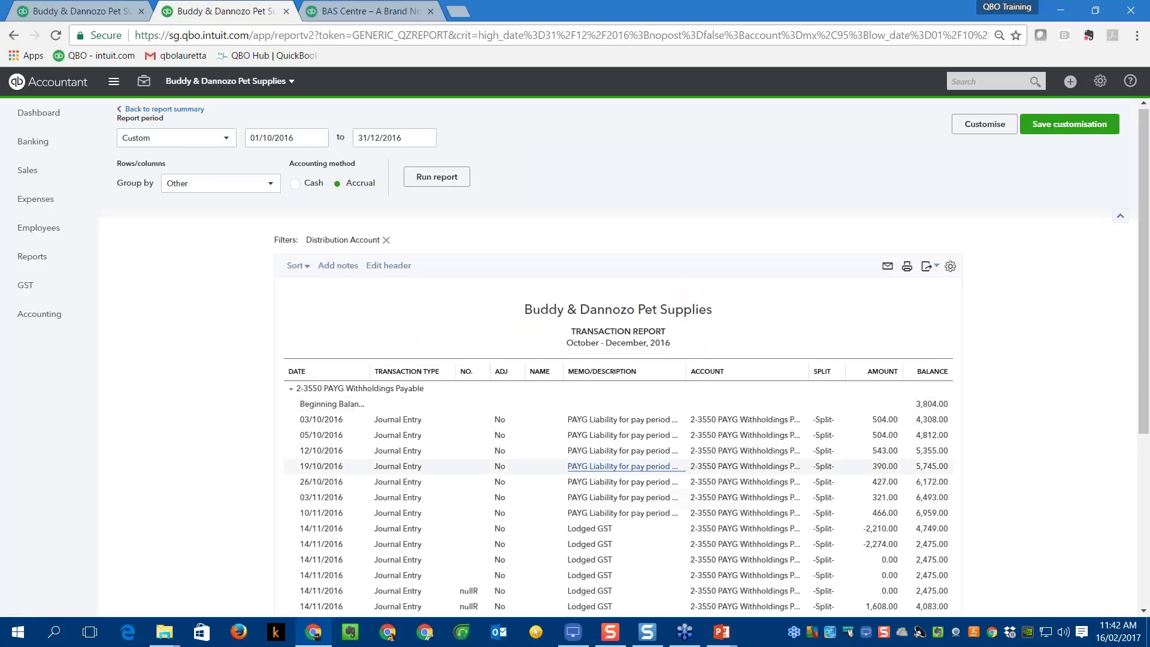
scroll(623, 466, "down", 5)
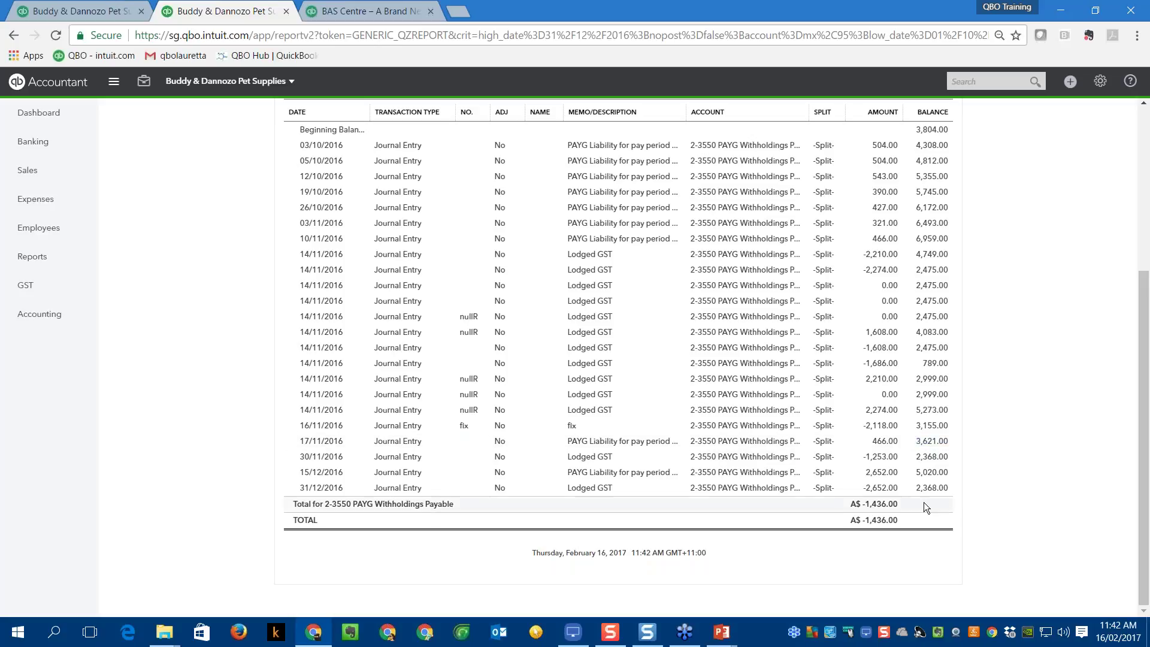
scroll(924, 502, "up", 1)
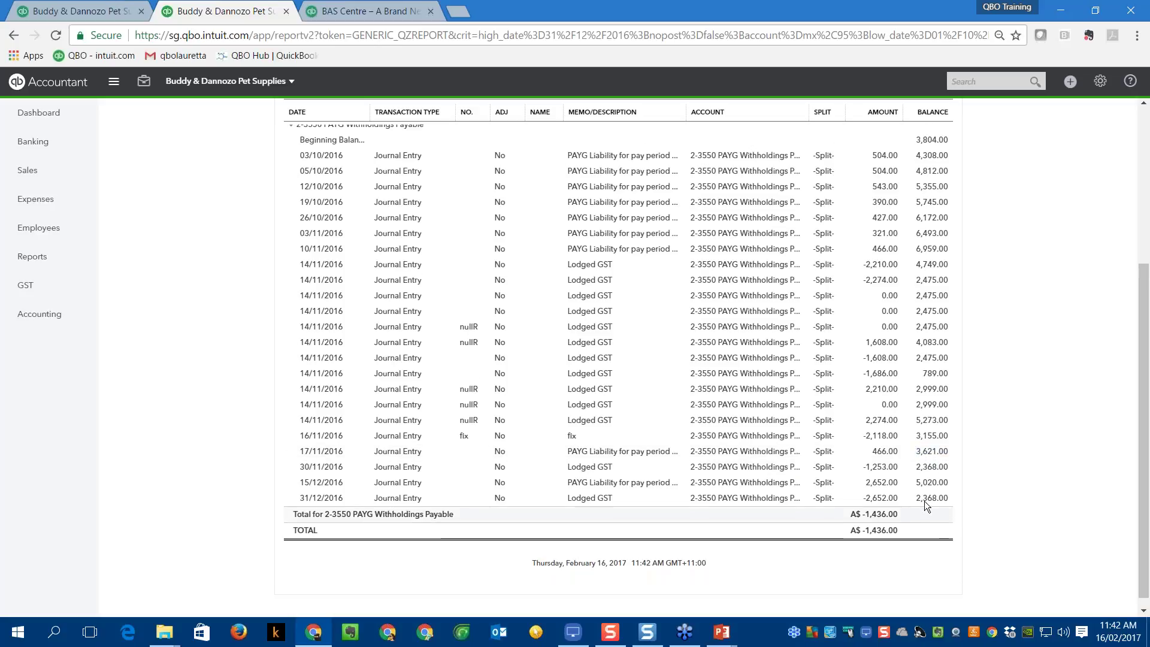
scroll(925, 500, "up", 4)
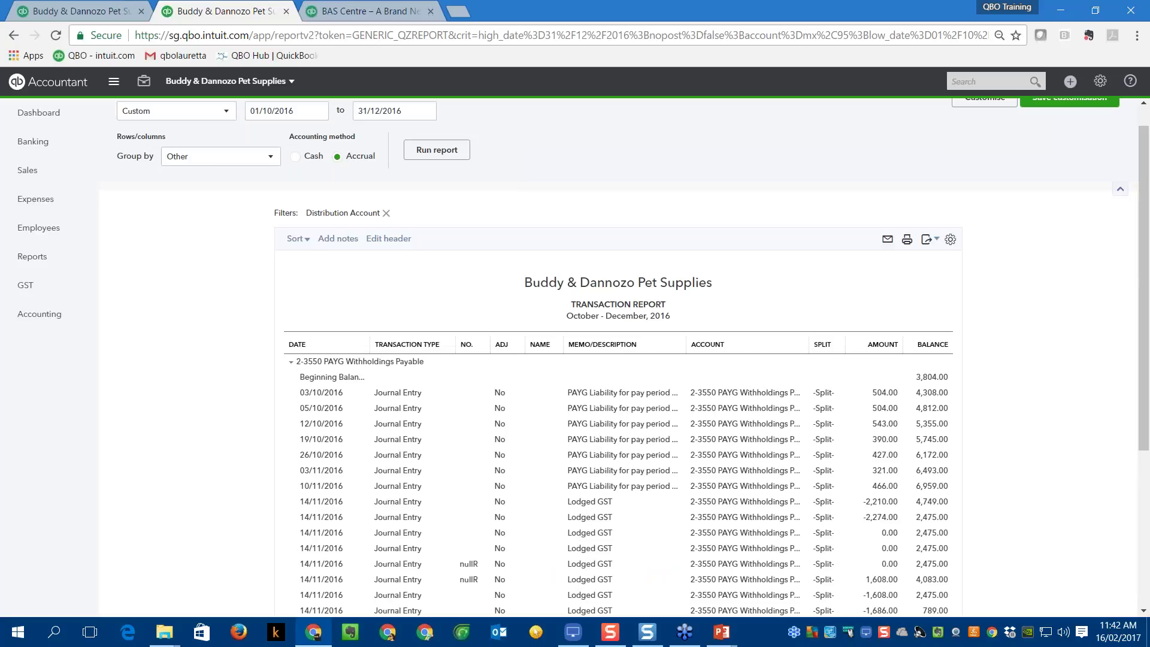
key("alt+Left")
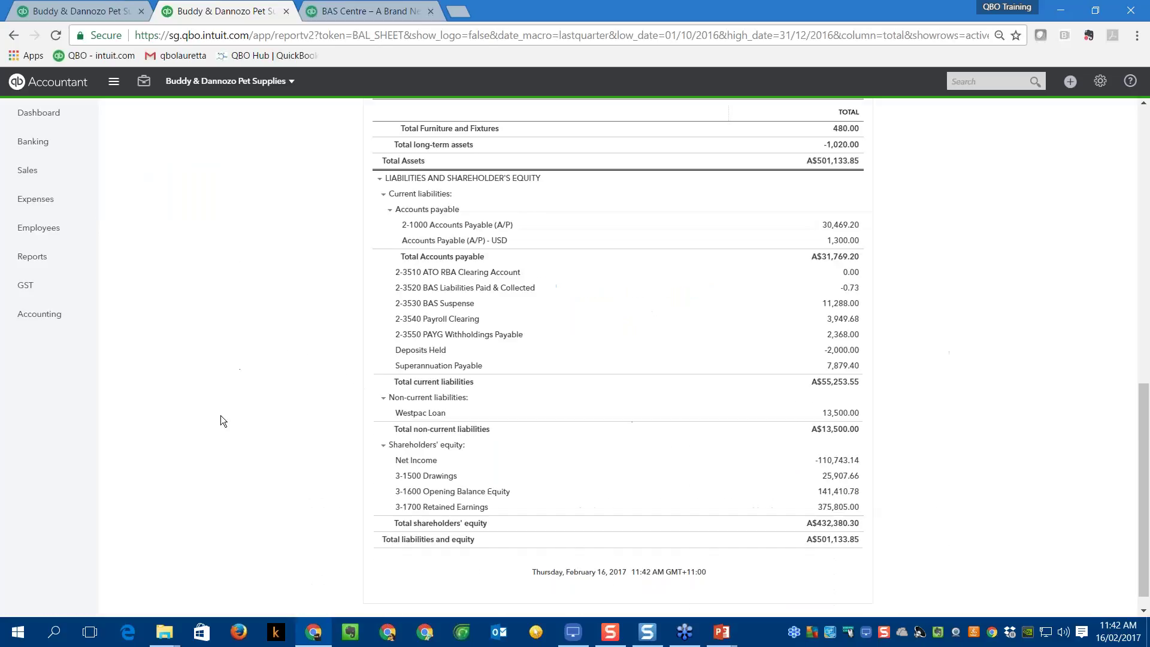
scroll(237, 421, "up", 1)
scroll(237, 421, "up", 7)
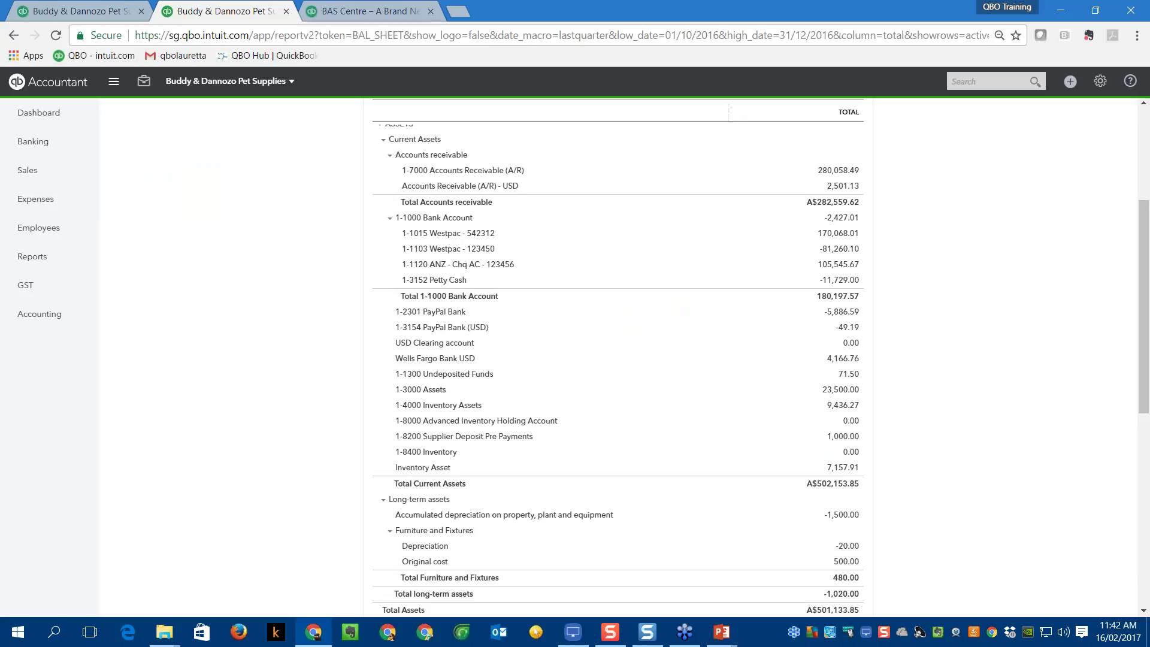
Run the Profit and Loss report for the last calendar quarter and review its income and expense accounts.
left_click(30, 286)
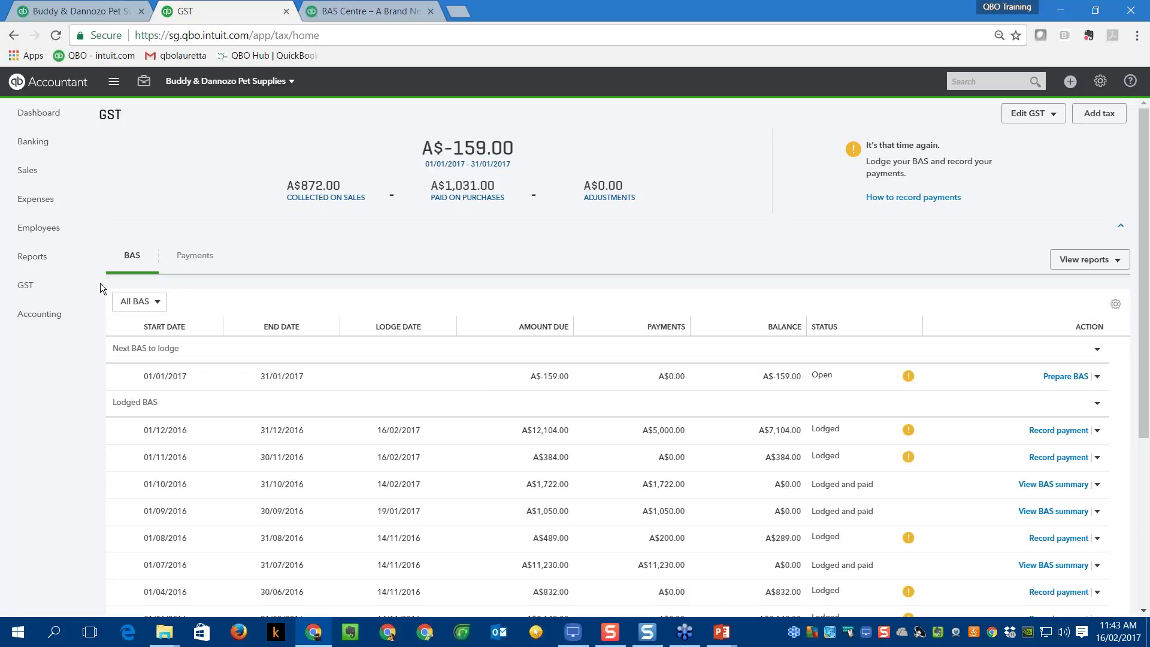
left_click(32, 258)
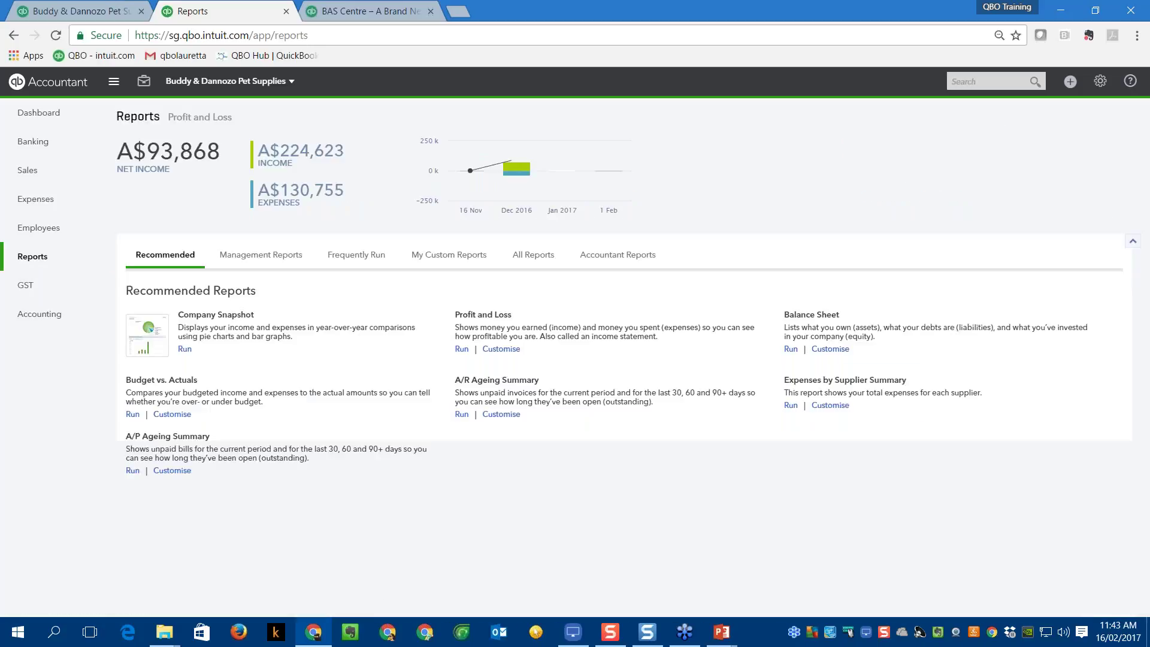
left_click(489, 318)
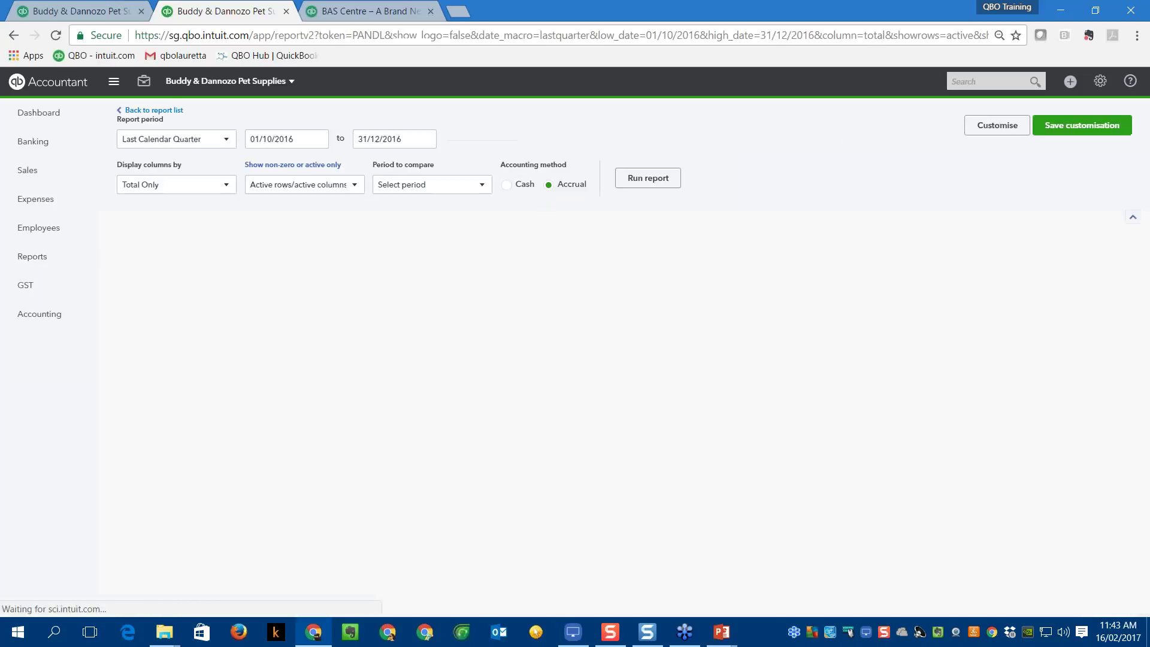
scroll(658, 458, "down", 1)
scroll(659, 459, "down", 2)
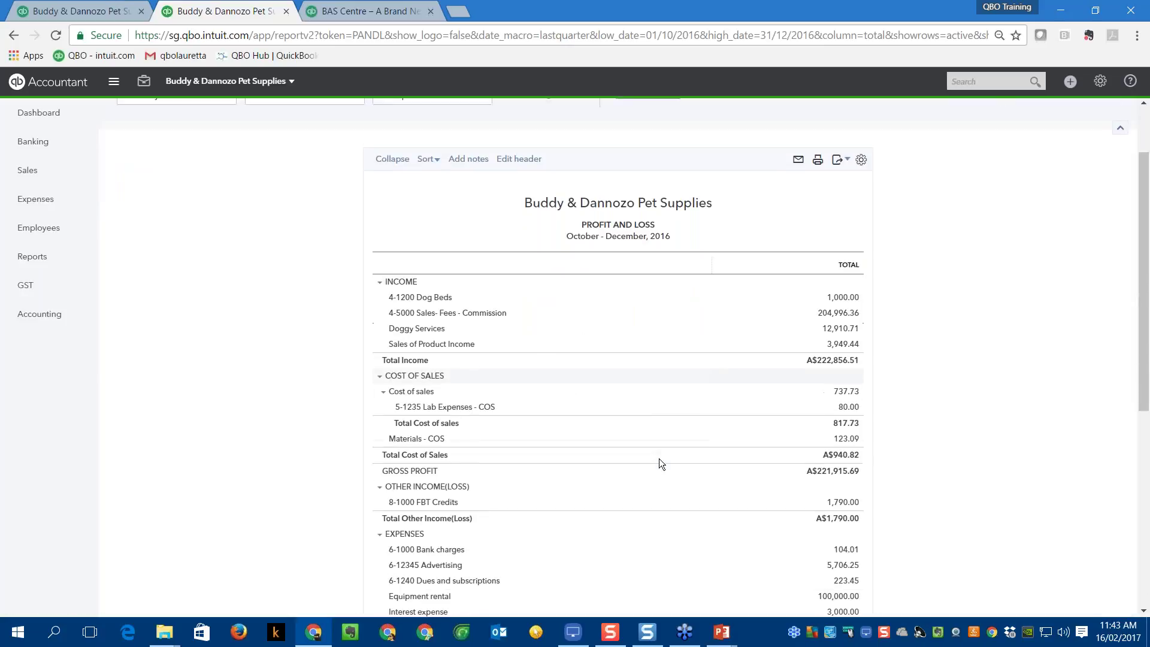
scroll(659, 458, "down", 5)
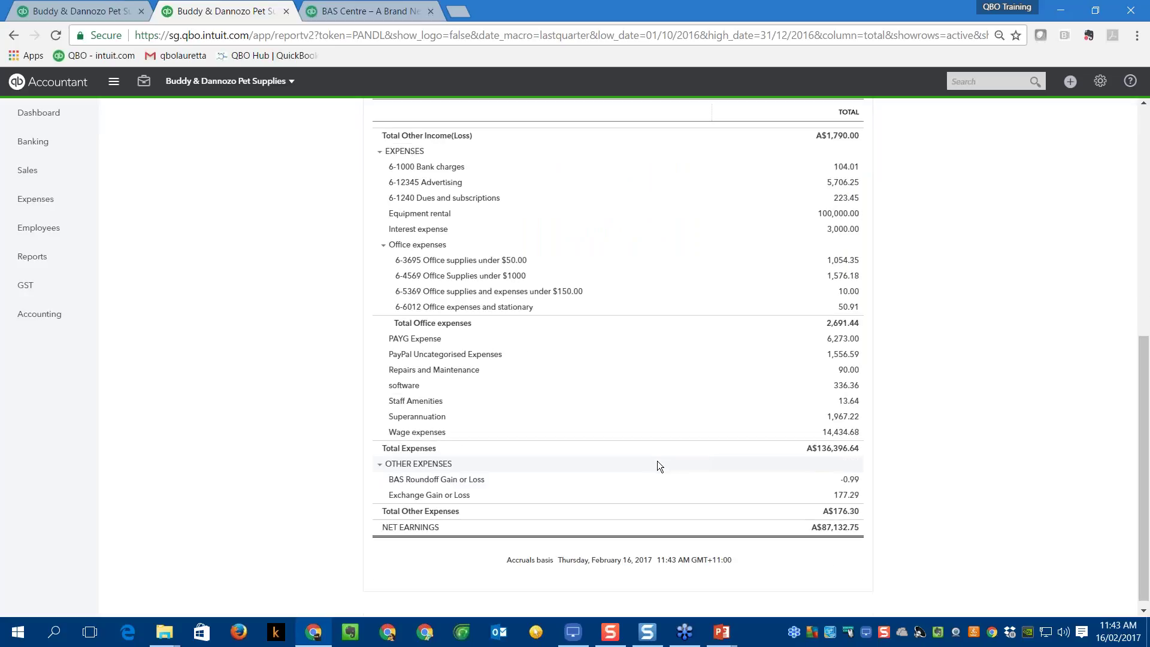
Drill into the 8-1000 FBT Credits amount and inspect the GST adjustment dated 31/12/2016.
scroll(658, 466, "up", 5)
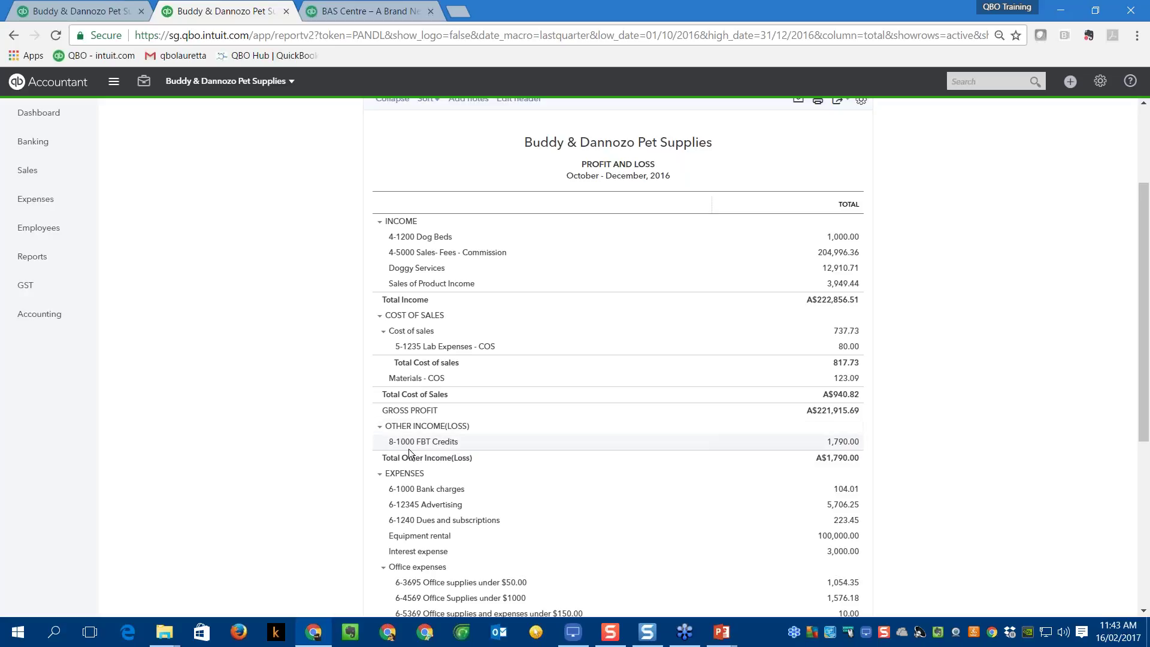
left_click(848, 444)
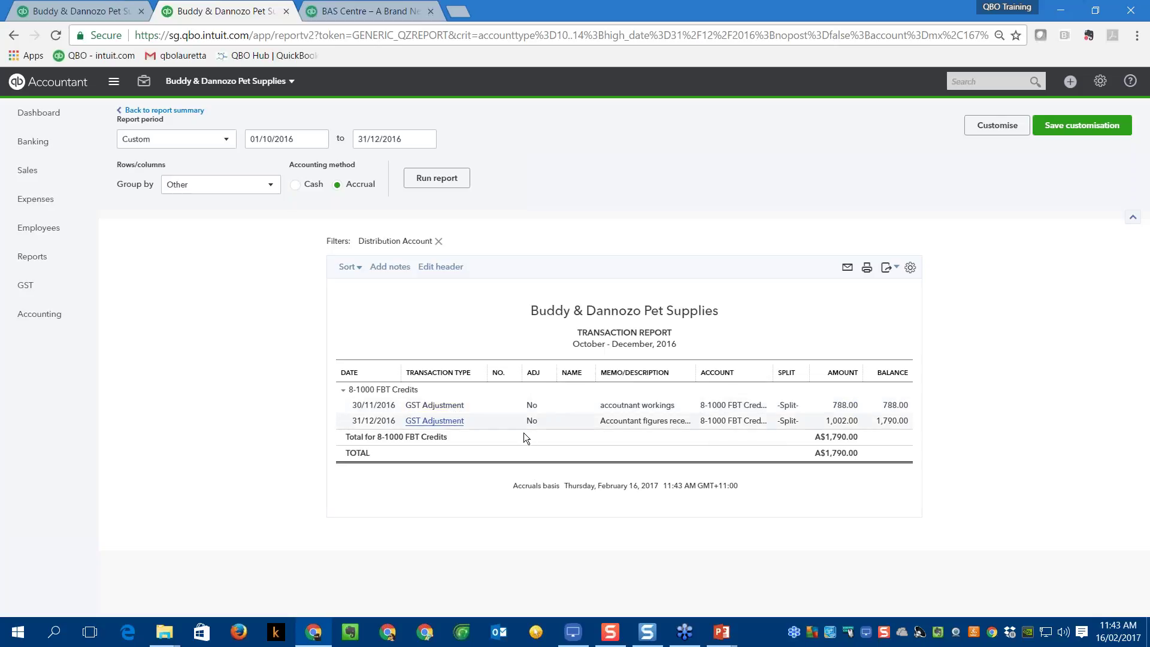
left_click(841, 420)
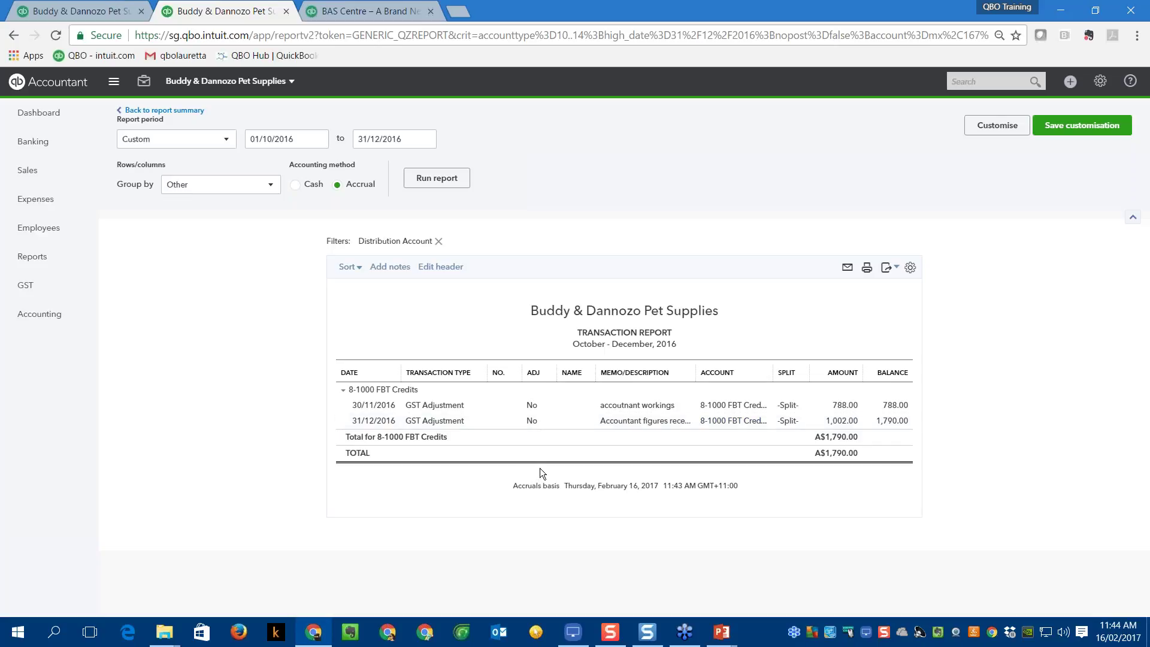
View the BAS summary report for the lodged December 2016 BAS in the GST centre, review its lines and close it.
left_click(35, 290)
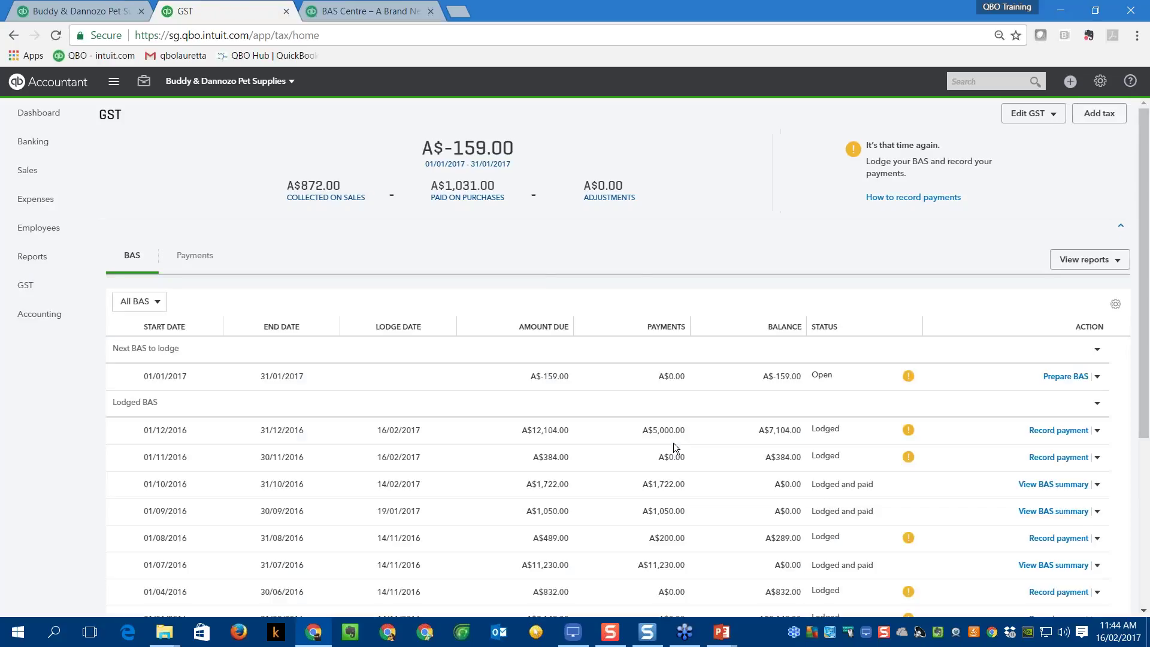
left_click(1098, 432)
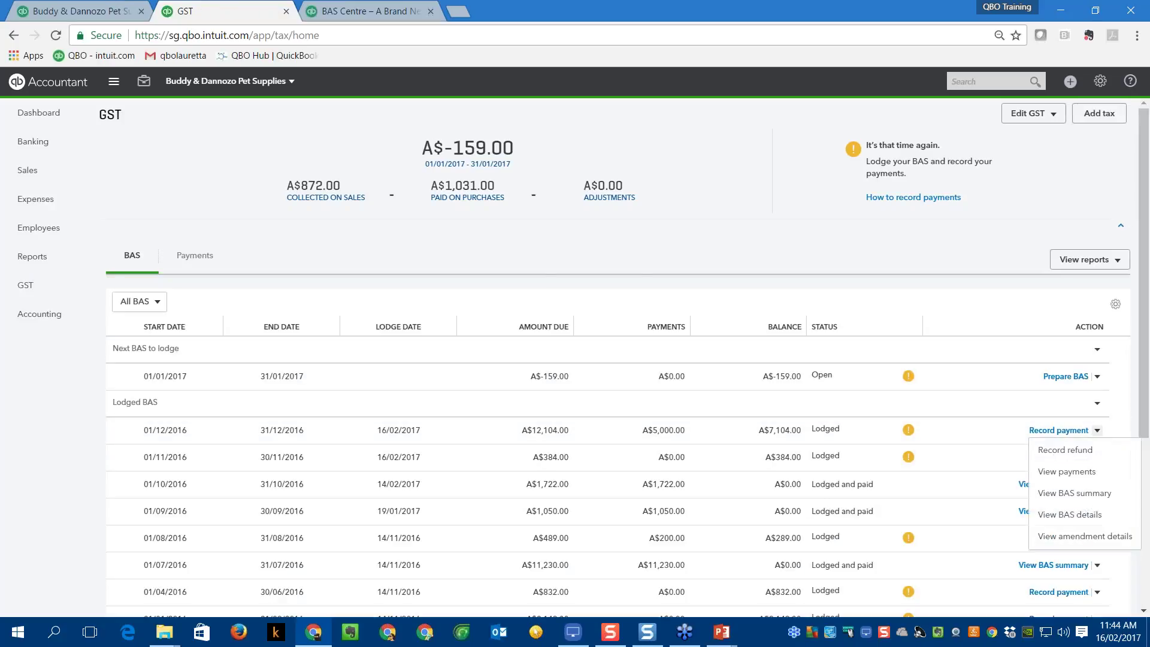
left_click(1081, 498)
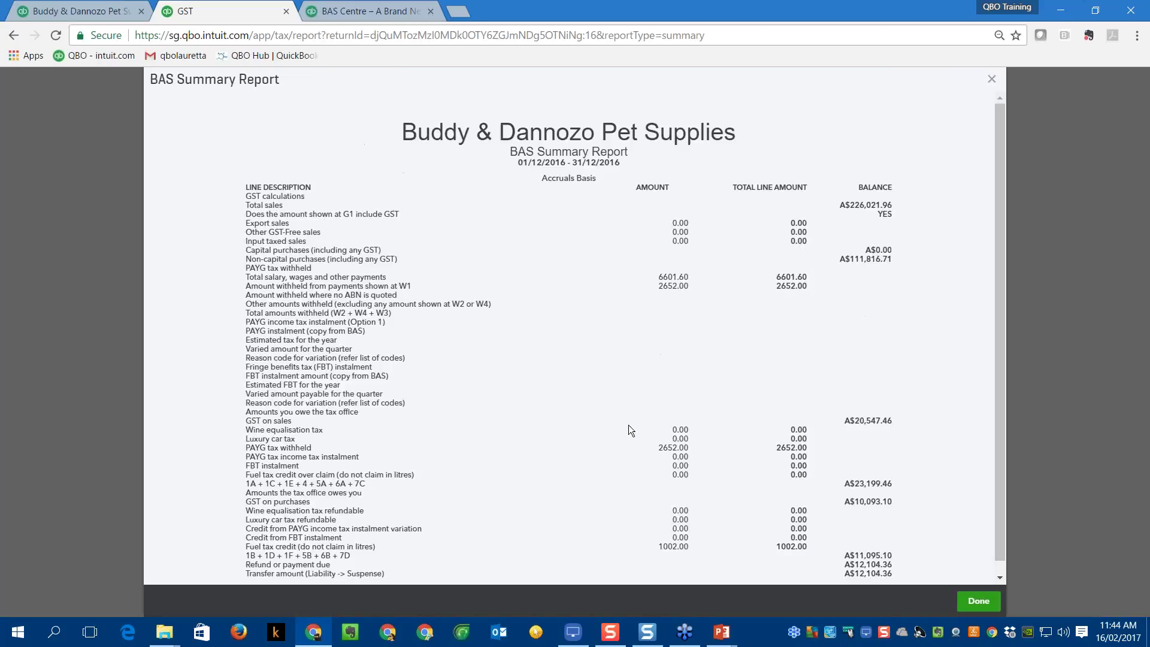
scroll(308, 518, "down", 1)
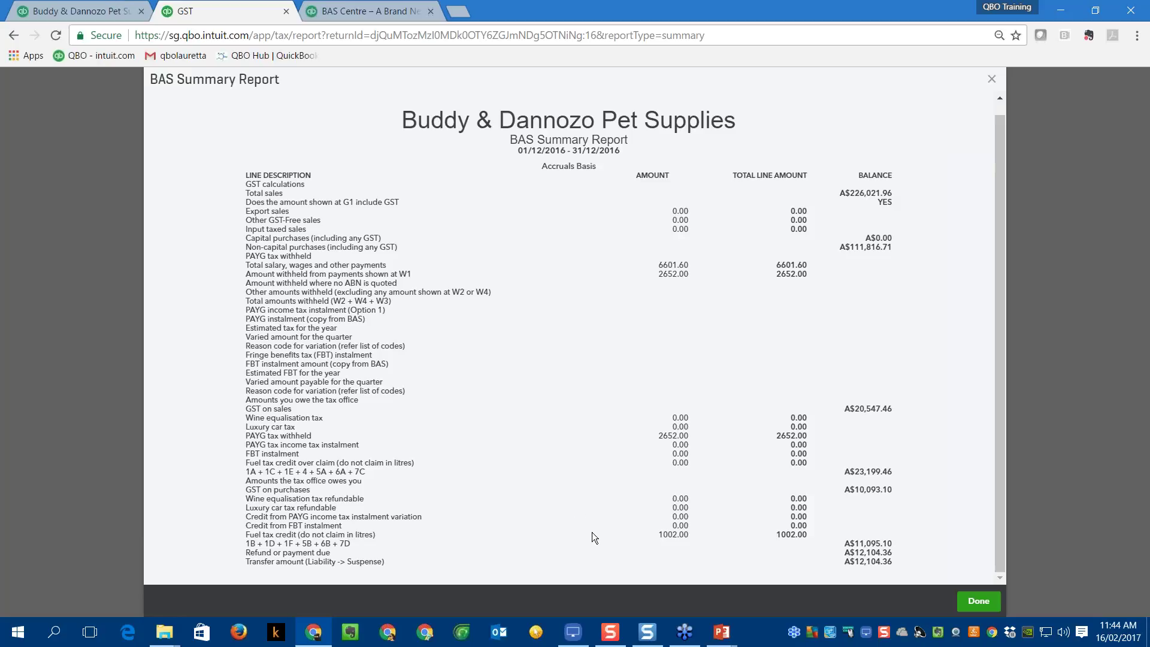
left_click(971, 603)
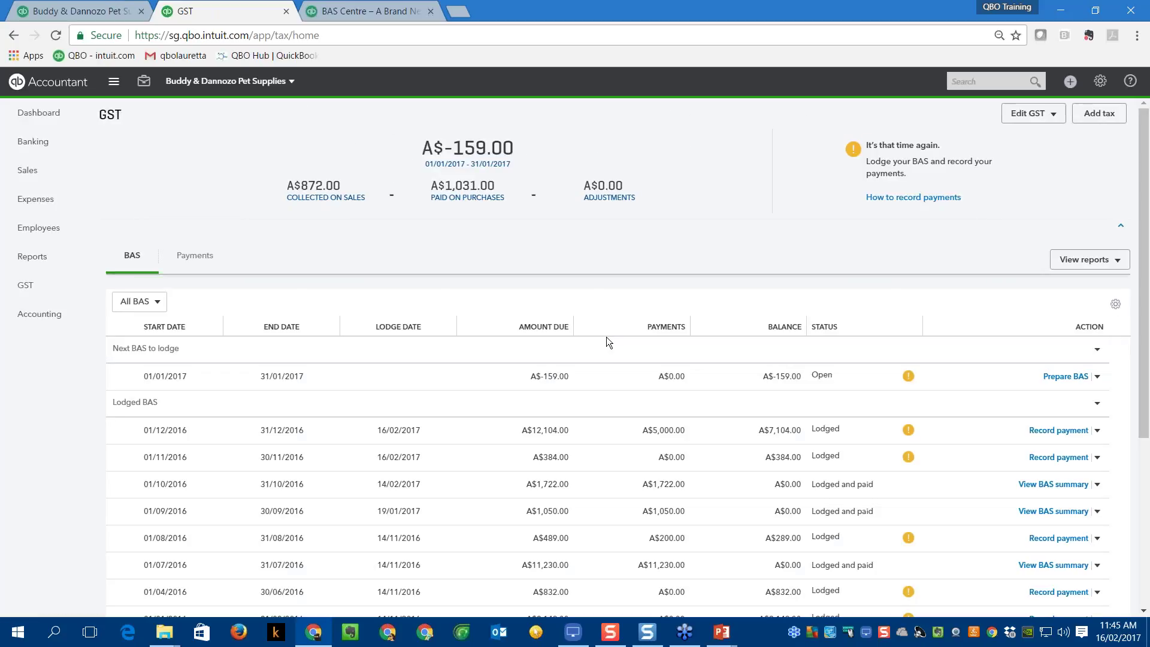
On the intuit.com.au site, browse the product updates and open the article "BAS Centre – A Brand New Look".
left_click(359, 12)
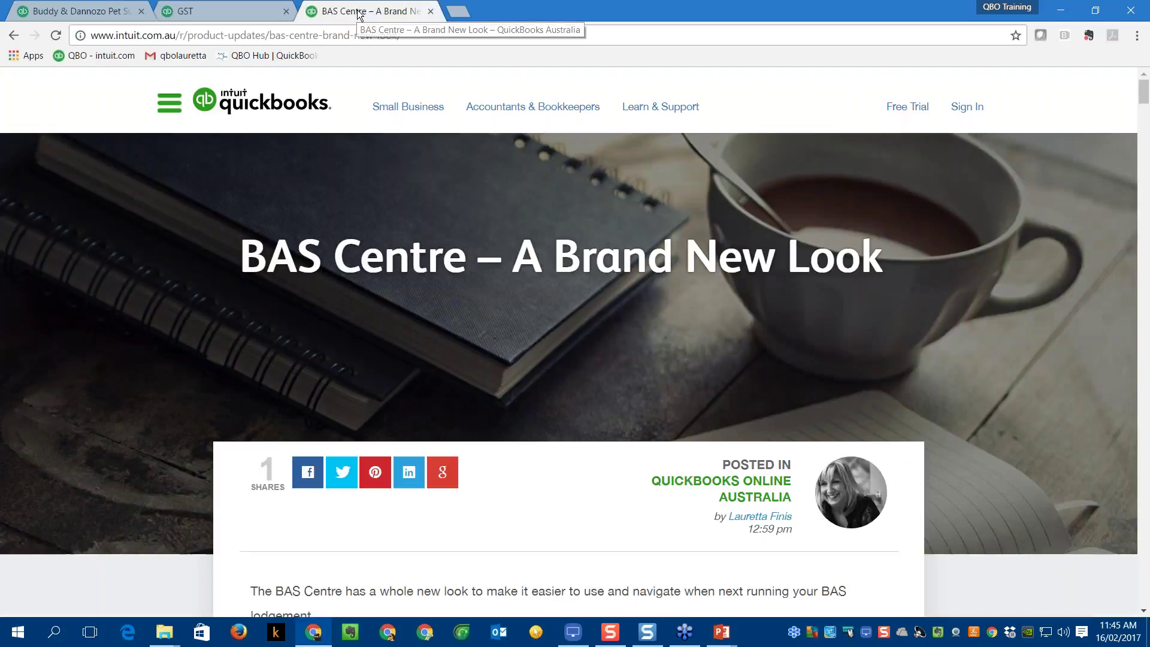
left_click(124, 56)
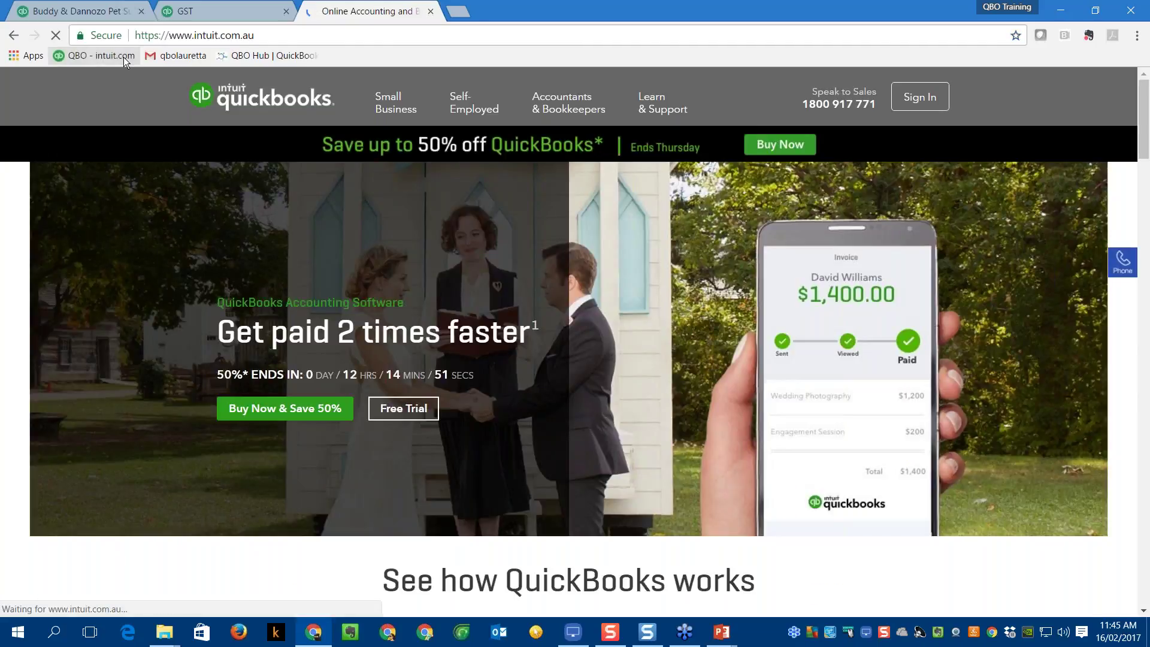
mouse_move(662, 105)
left_click(695, 253)
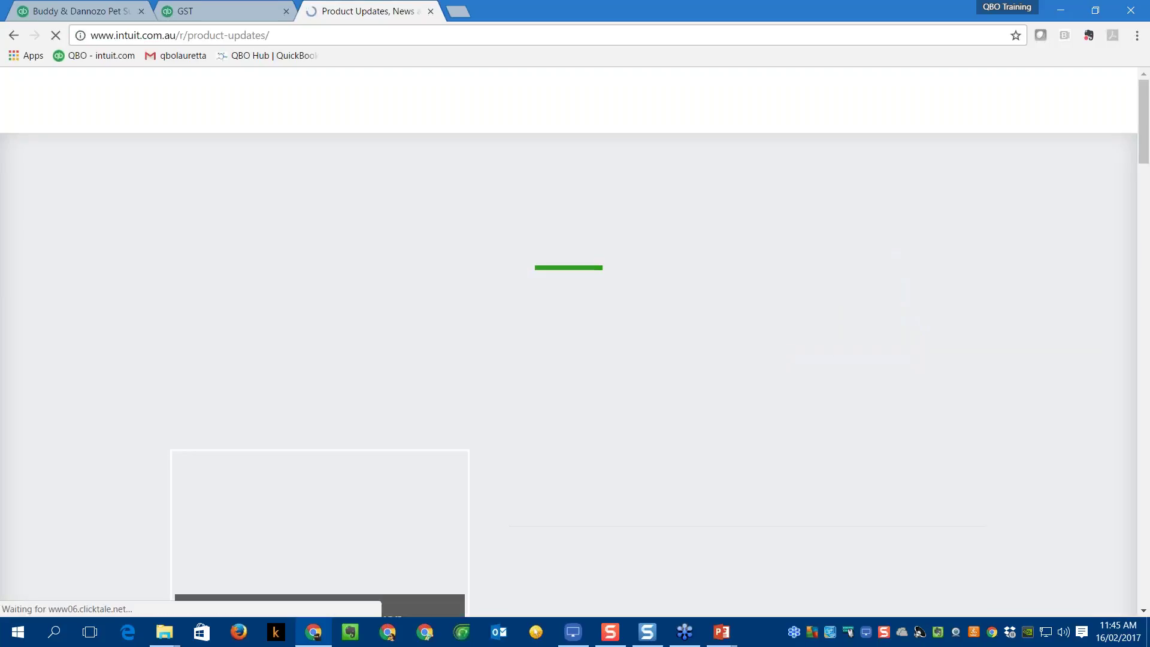
scroll(635, 395, "down", 4)
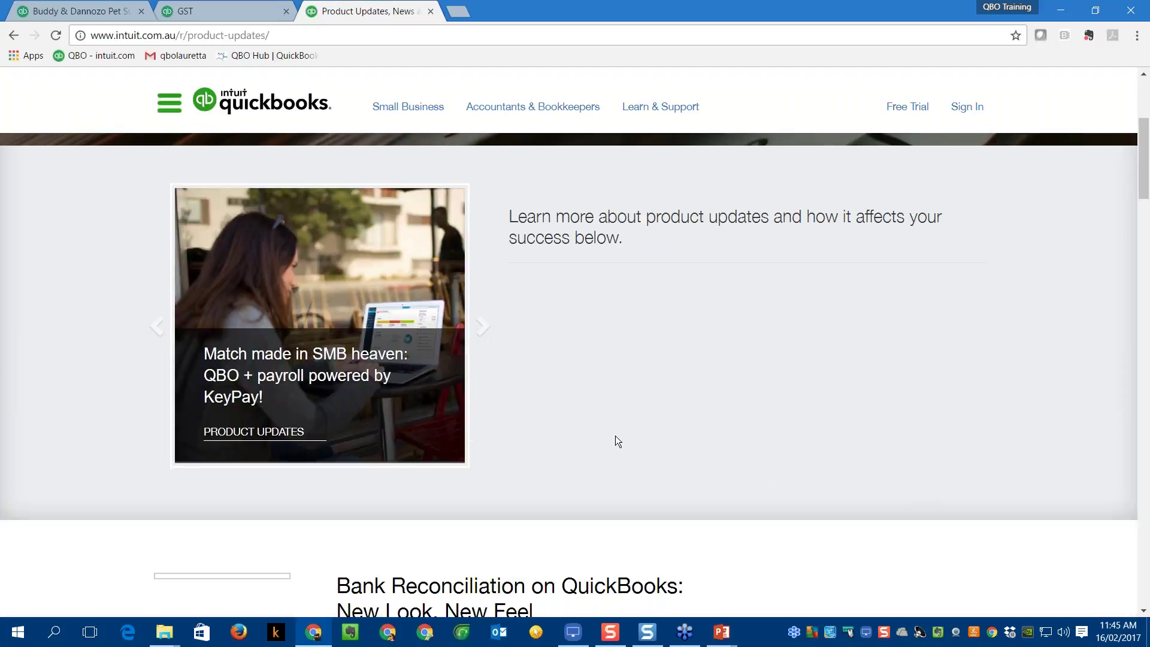
scroll(617, 442, "down", 5)
scroll(616, 438, "down", 5)
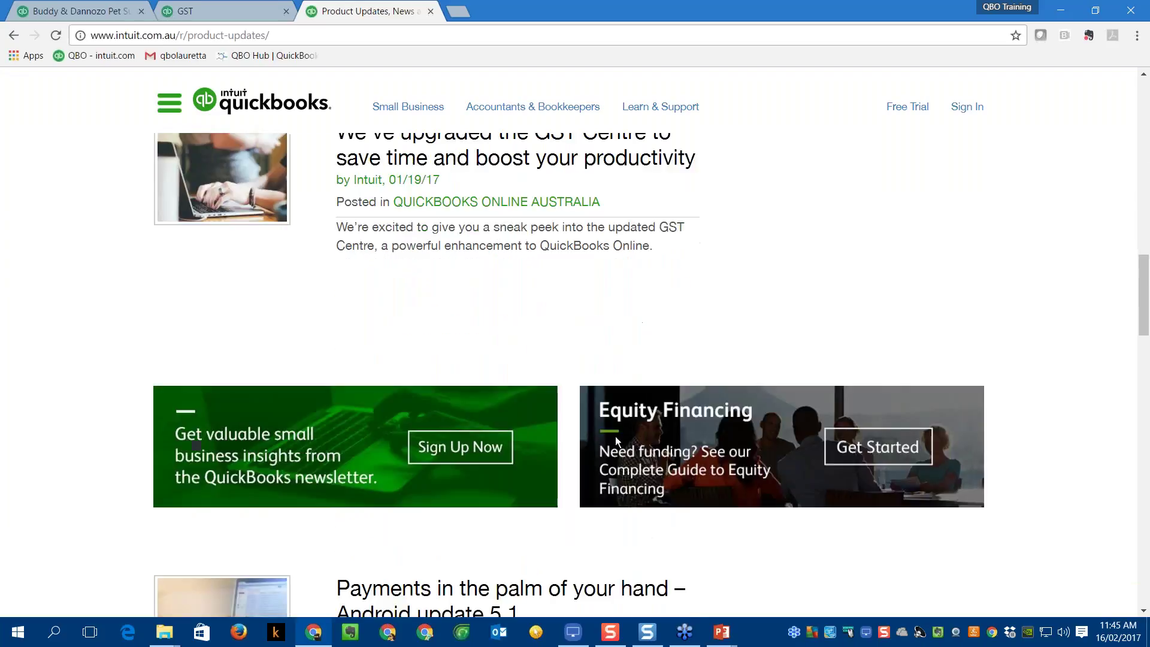
scroll(616, 437, "down", 6)
scroll(615, 438, "down", 5)
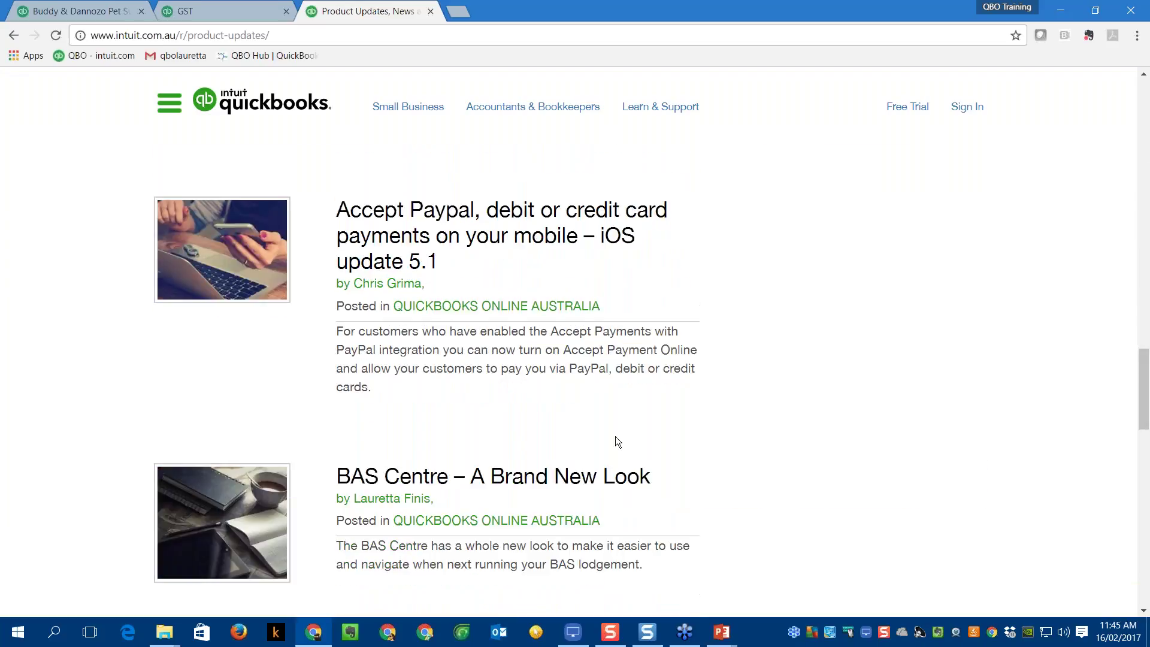
left_click(616, 442)
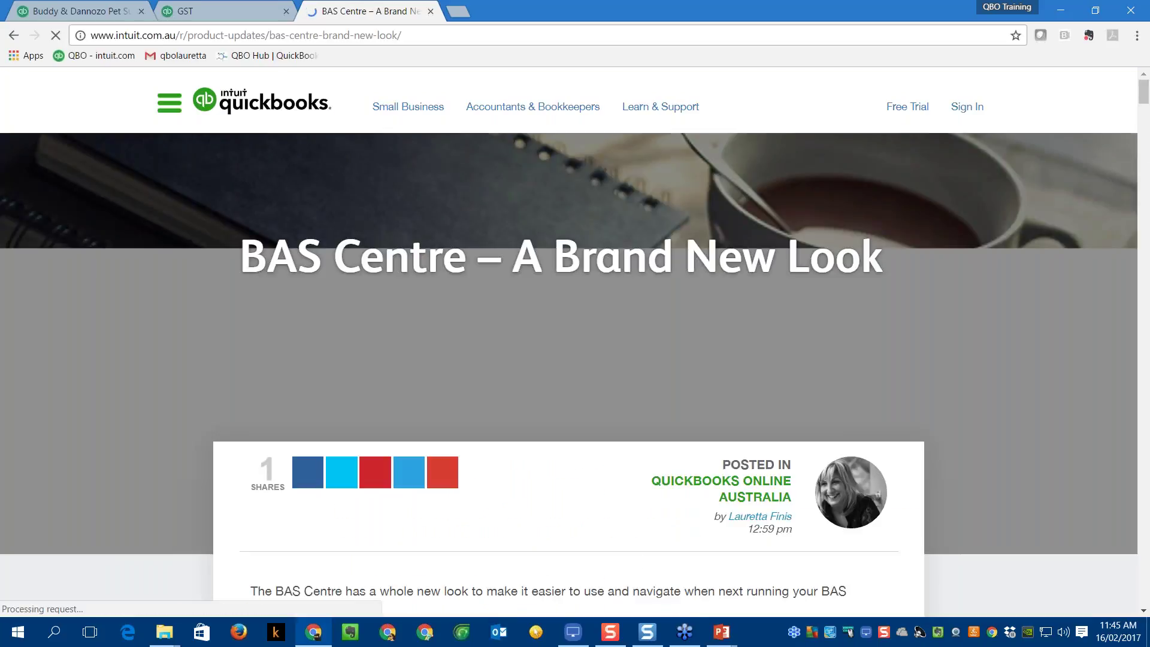
Read the article's introduction, "Setup GST" and "New Accounts in Your Chart of Accounts" sections.
scroll(569, 371, "down", 7)
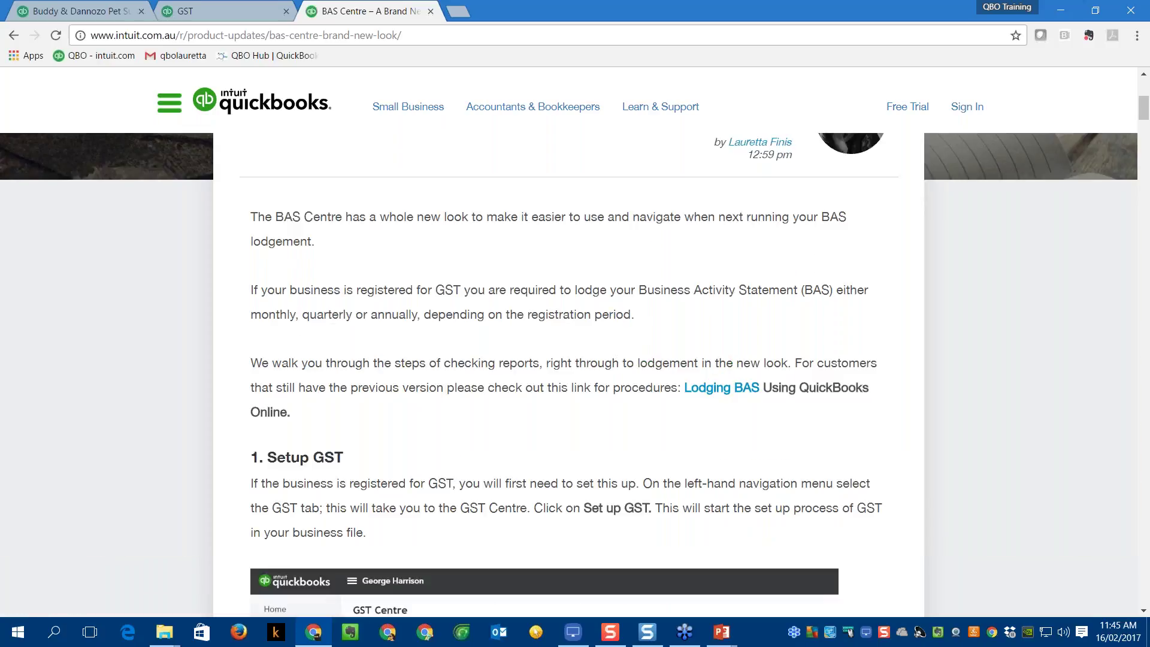
scroll(569, 371, "down", 1)
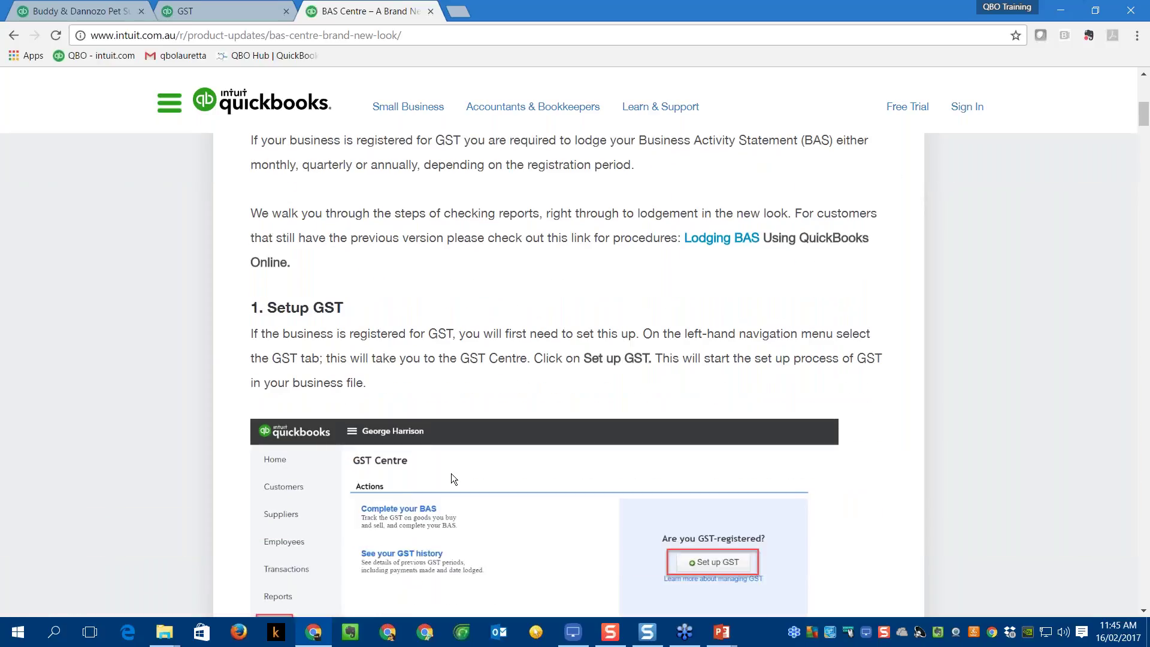
scroll(506, 468, "down", 1)
scroll(504, 467, "down", 2)
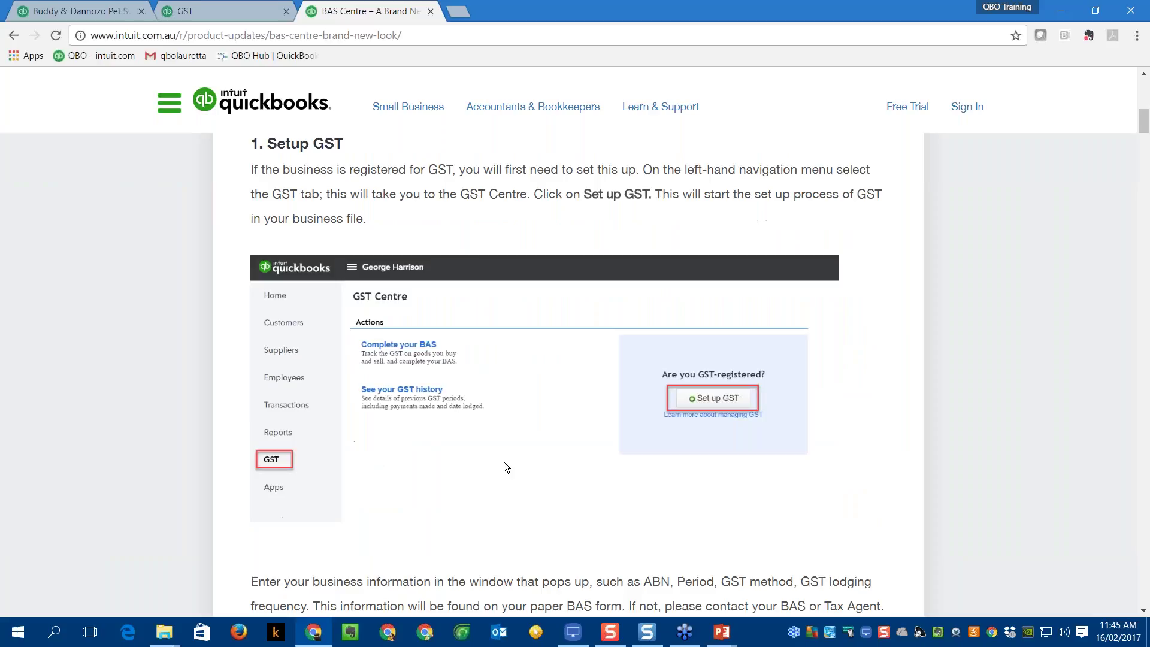
scroll(498, 467, "down", 1)
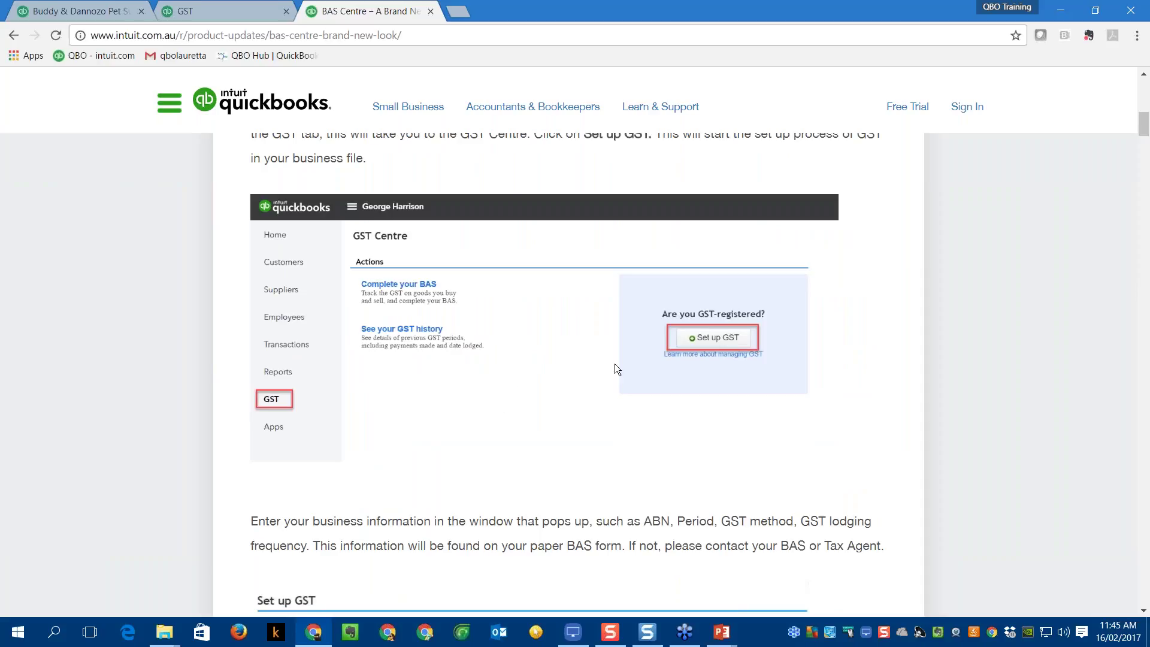
scroll(544, 403, "down", 1)
scroll(544, 400, "down", 4)
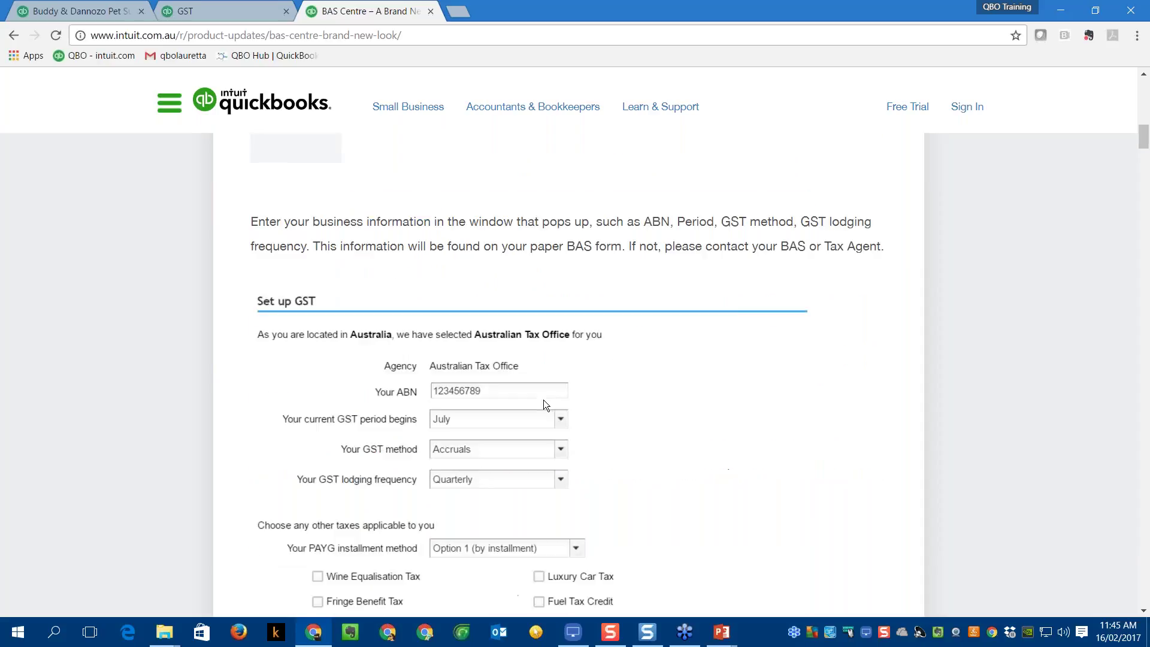
scroll(484, 403, "down", 3)
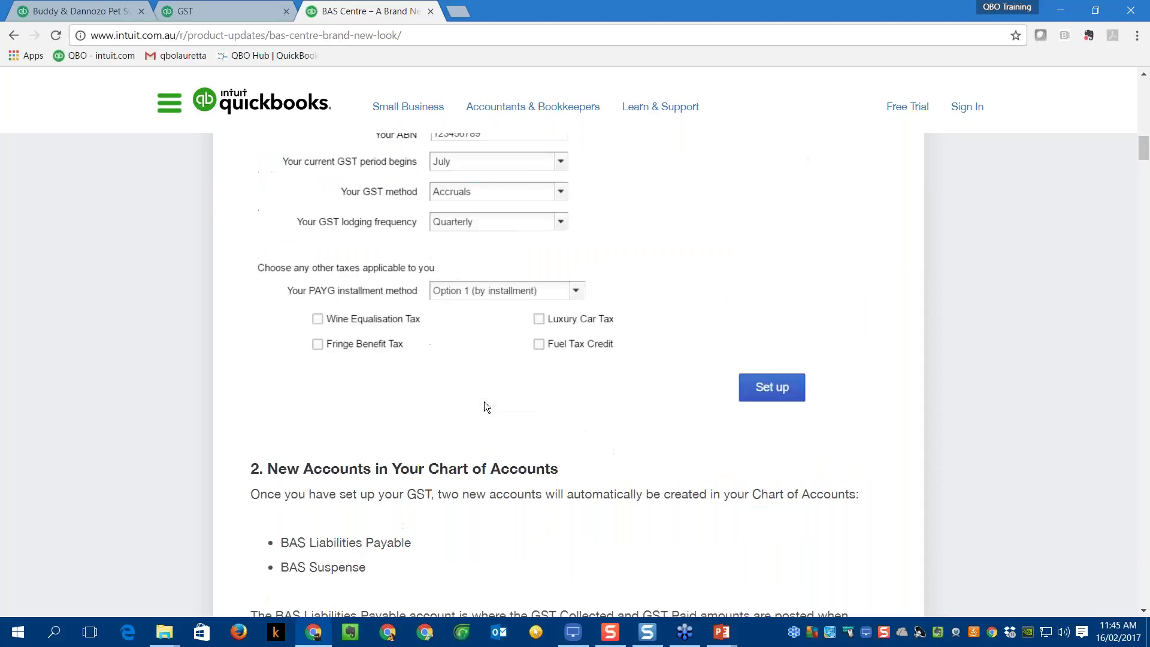
scroll(484, 402, "down", 3)
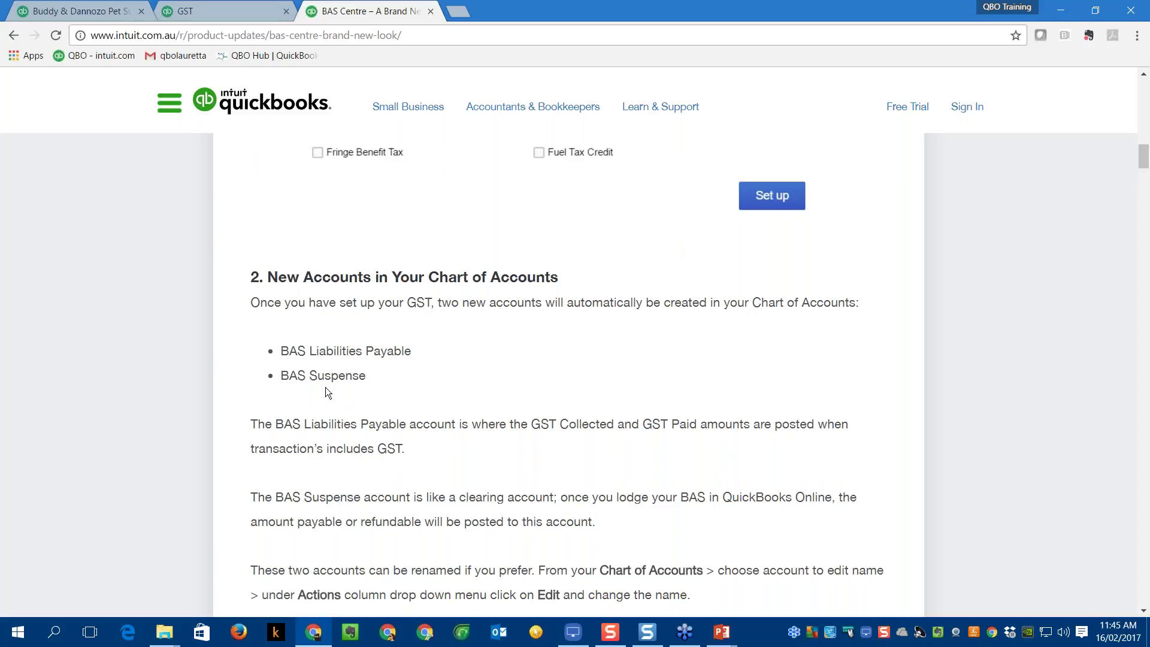
scroll(379, 388, "down", 1)
scroll(378, 388, "down", 1)
scroll(378, 388, "down", 2)
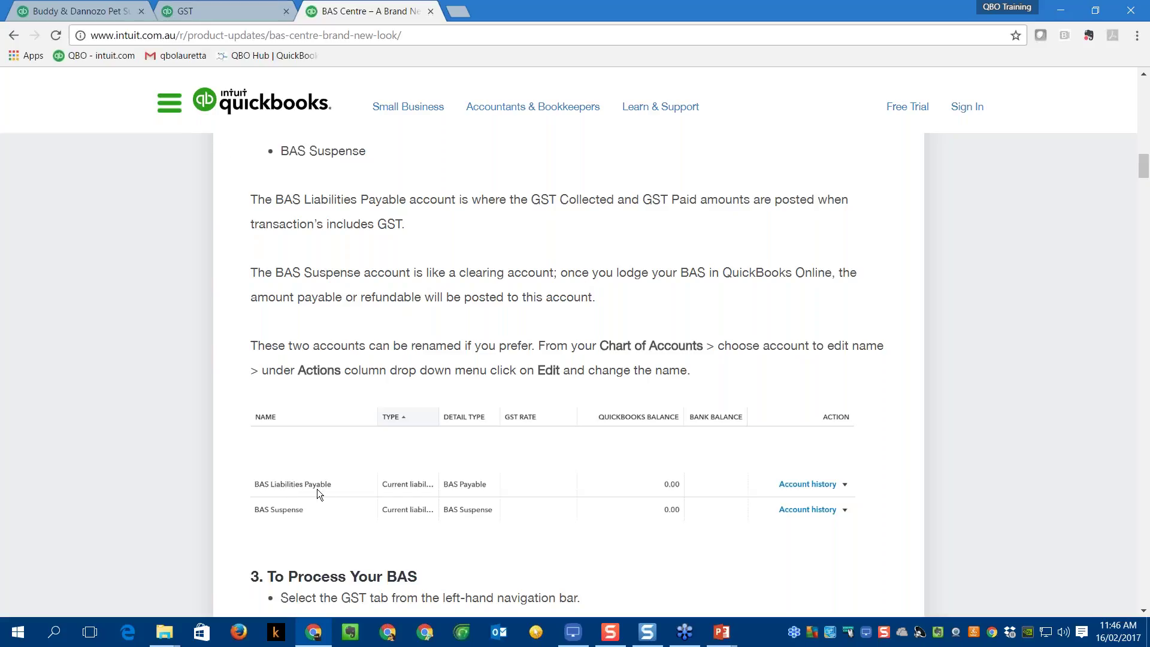
Return to the Buddy & Dannozo Pet Supplies company, run the Balance Sheet report and review the BAS accounts under current liabilities.
left_click(205, 12)
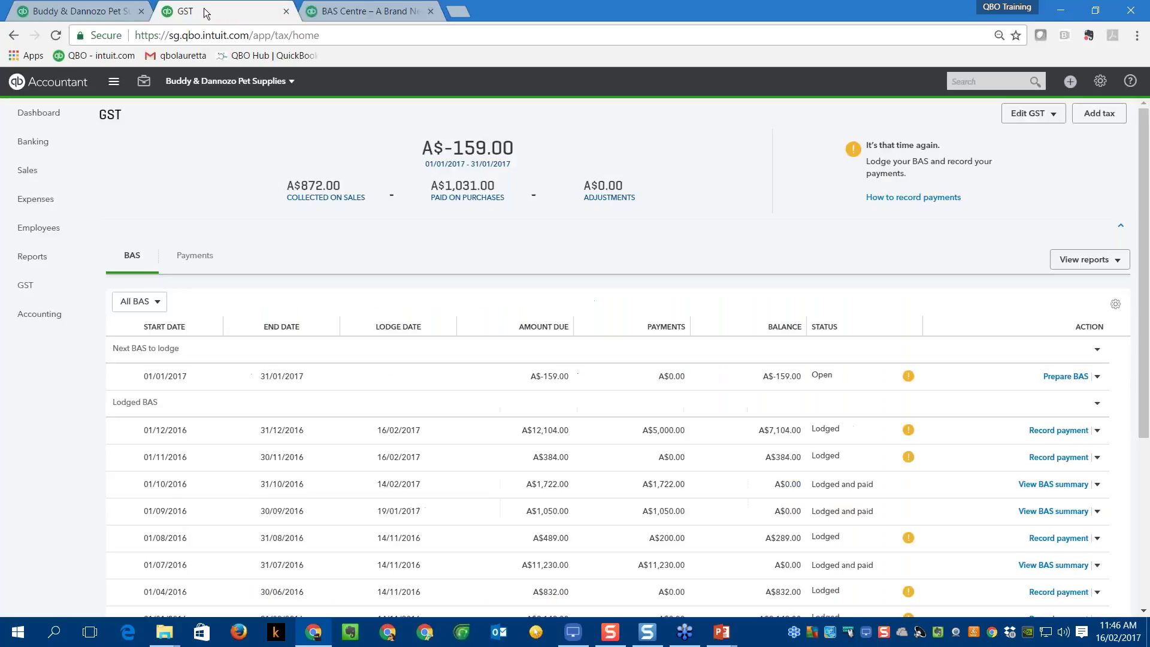
left_click(70, 13)
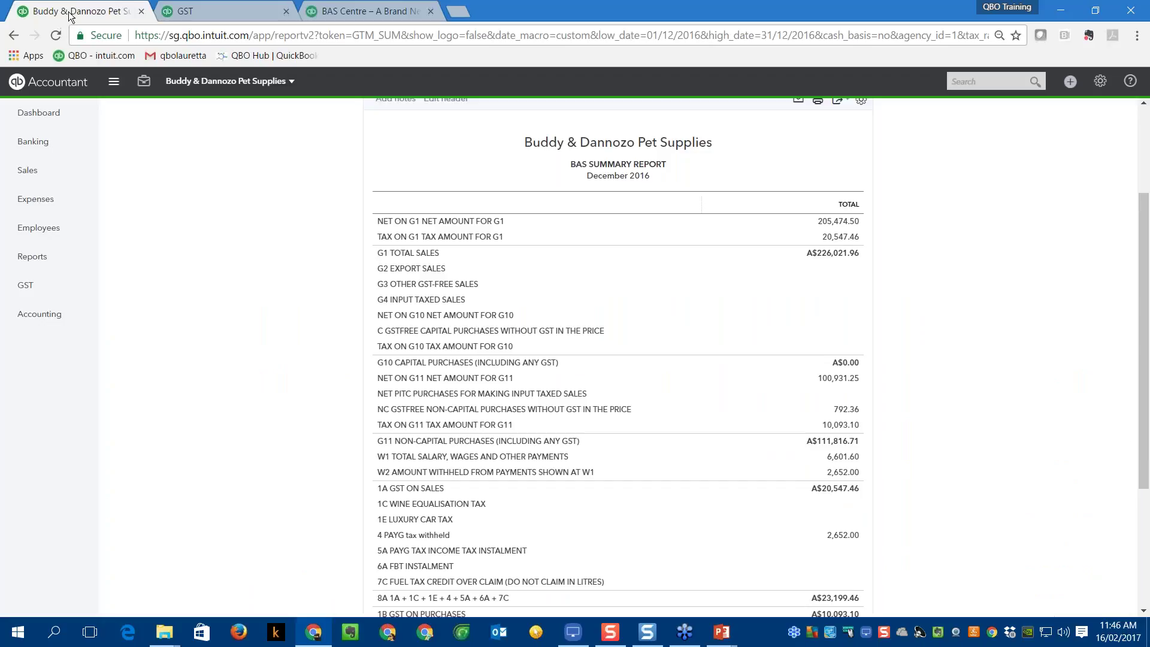
left_click(42, 259)
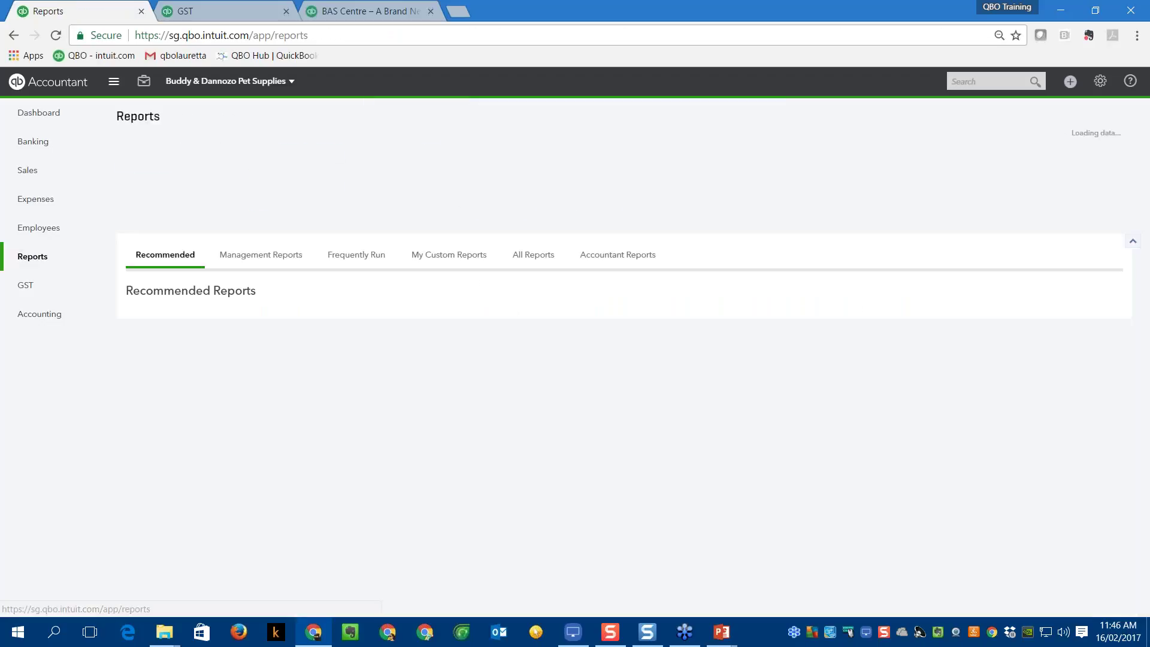
left_click(809, 351)
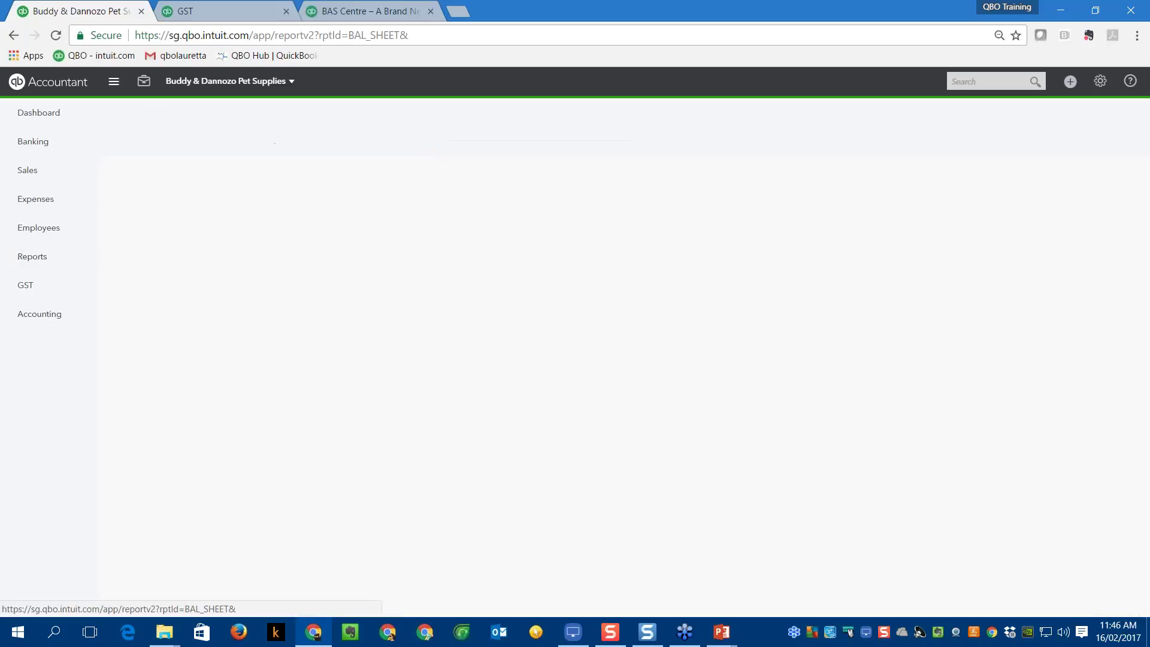
scroll(575, 484, "down", 10)
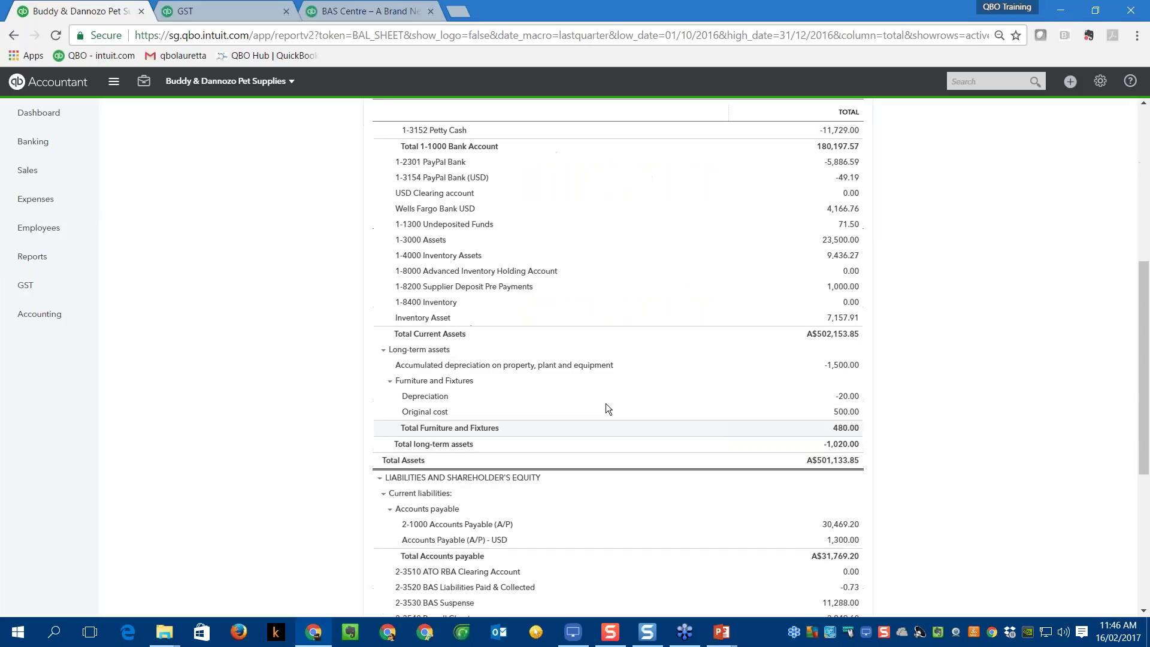
scroll(589, 415, "down", 3)
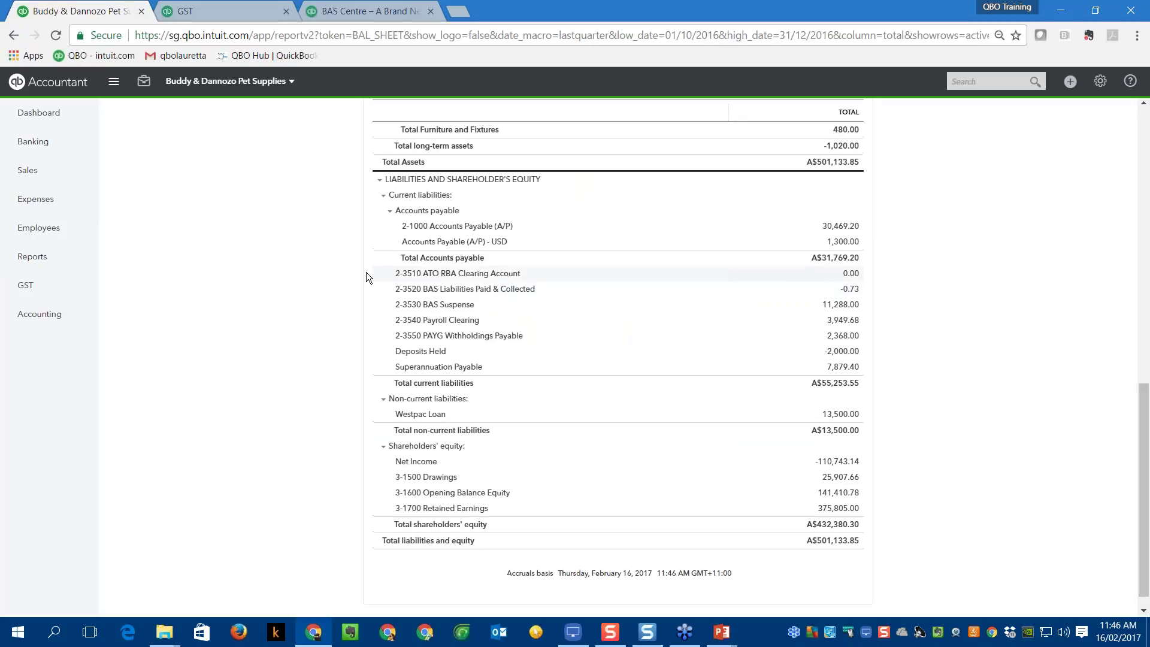
scroll(280, 212, "up", 3)
scroll(279, 214, "up", 3)
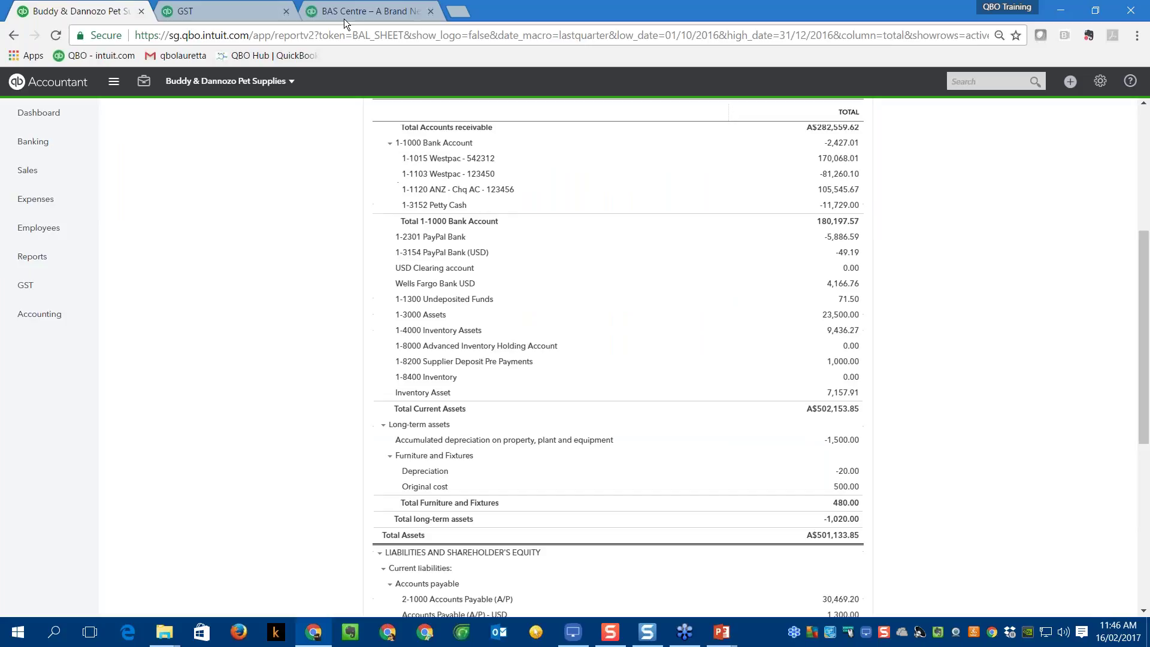
Go back to the BAS Centre article, review the GST code checks, and return to the introduction's Lodging BAS link.
left_click(343, 18)
scroll(581, 400, "down", 7)
scroll(569, 371, "down", 6)
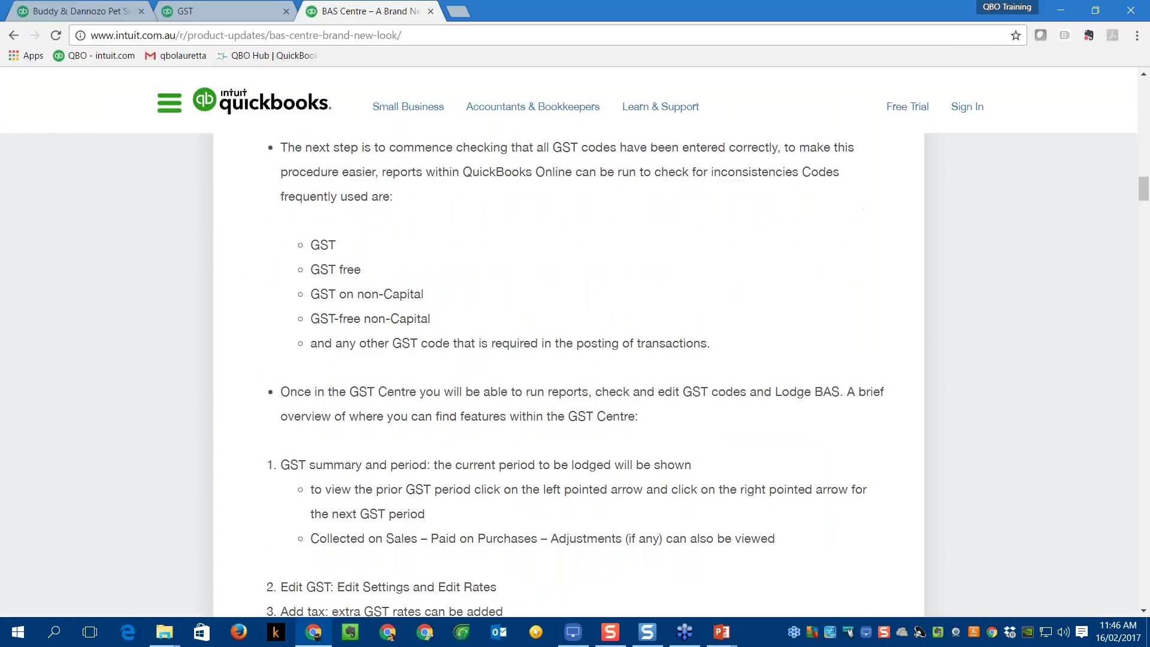
scroll(569, 371, "up", 5)
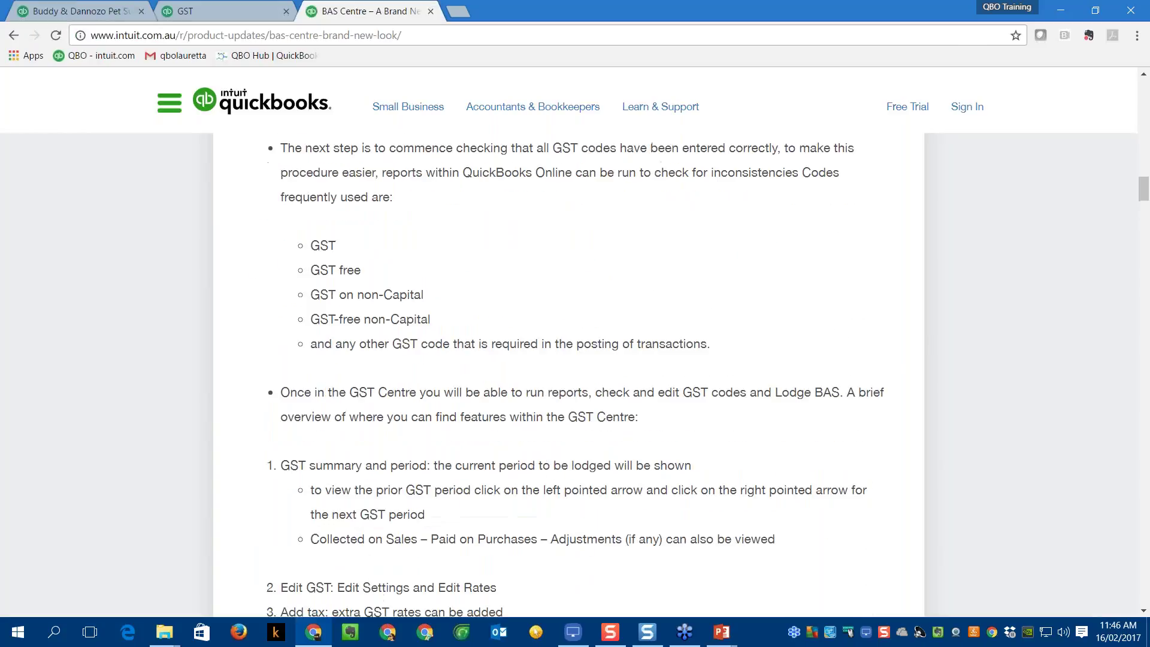
scroll(581, 401, "up", 7)
scroll(581, 401, "up", 7)
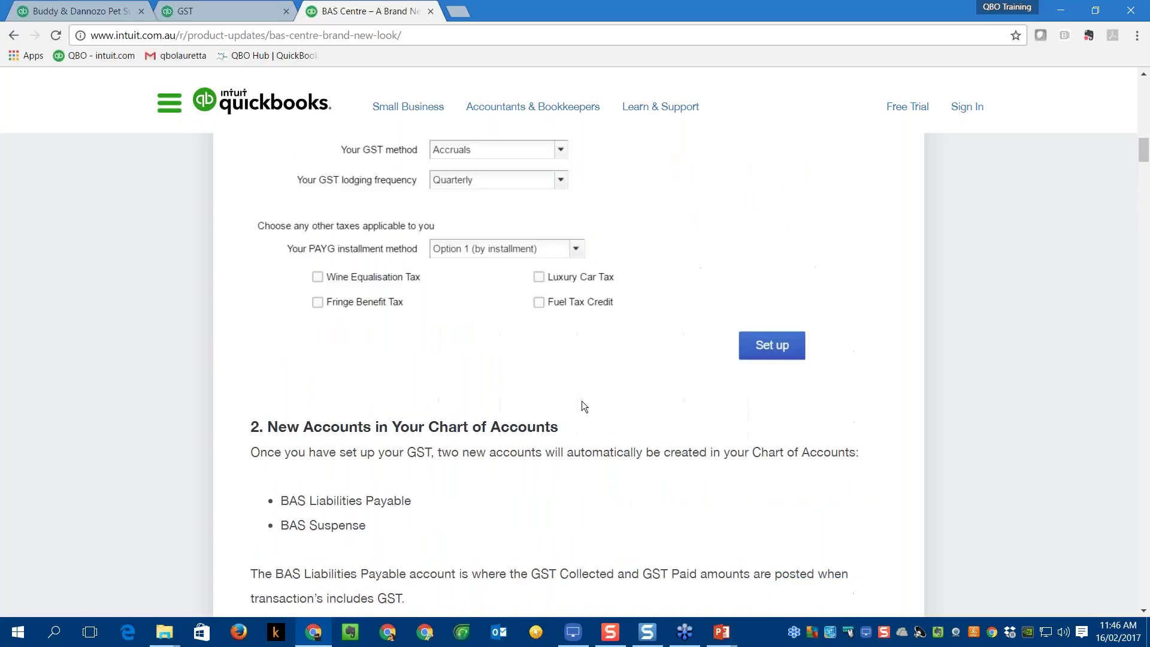
scroll(581, 401, "up", 14)
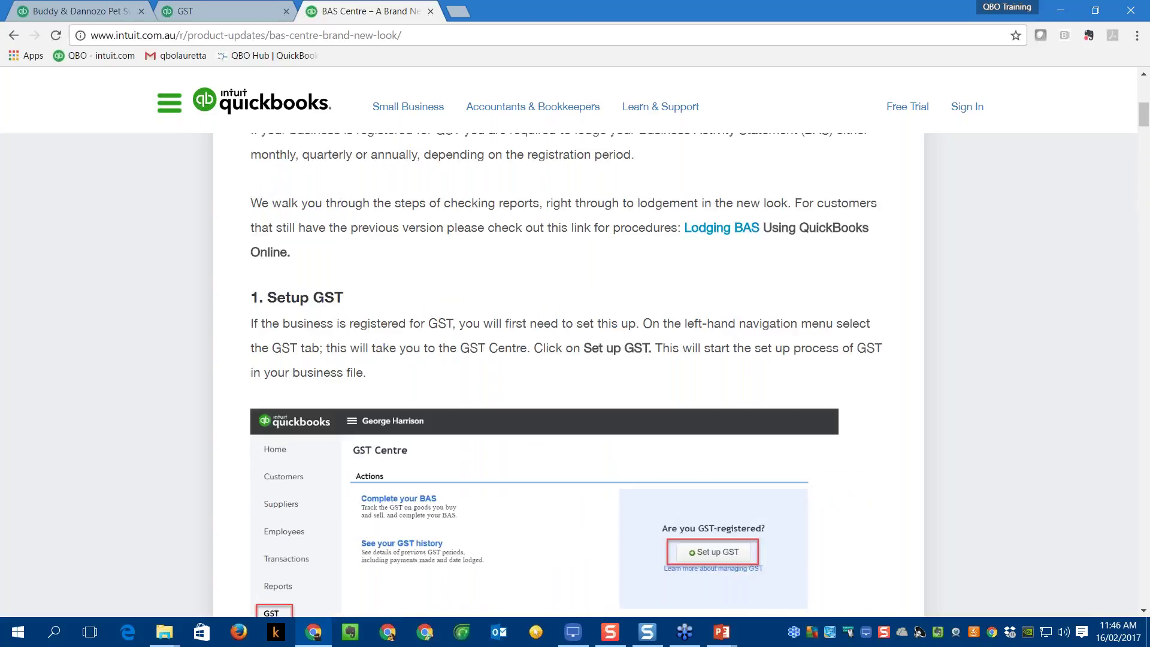
scroll(604, 375, "up", 3)
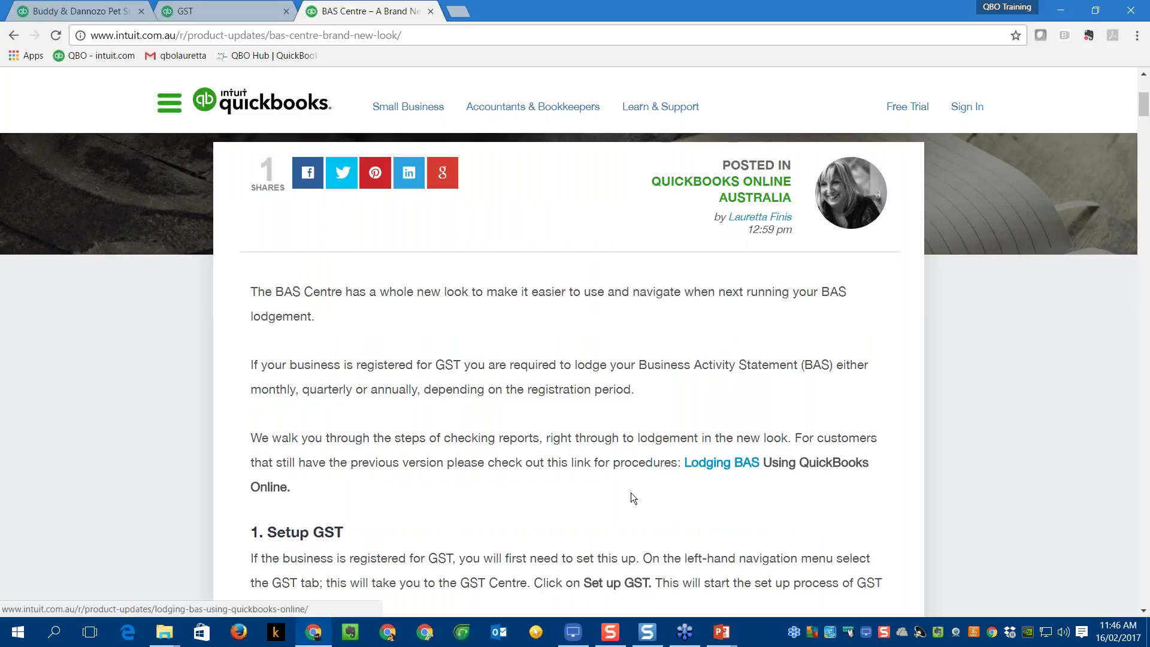
Skim the BAS Centre article from the new accounts section through the ATO RBA Clearing account and PAYG options to its end.
scroll(633, 496, "down", 1)
scroll(631, 493, "down", 15)
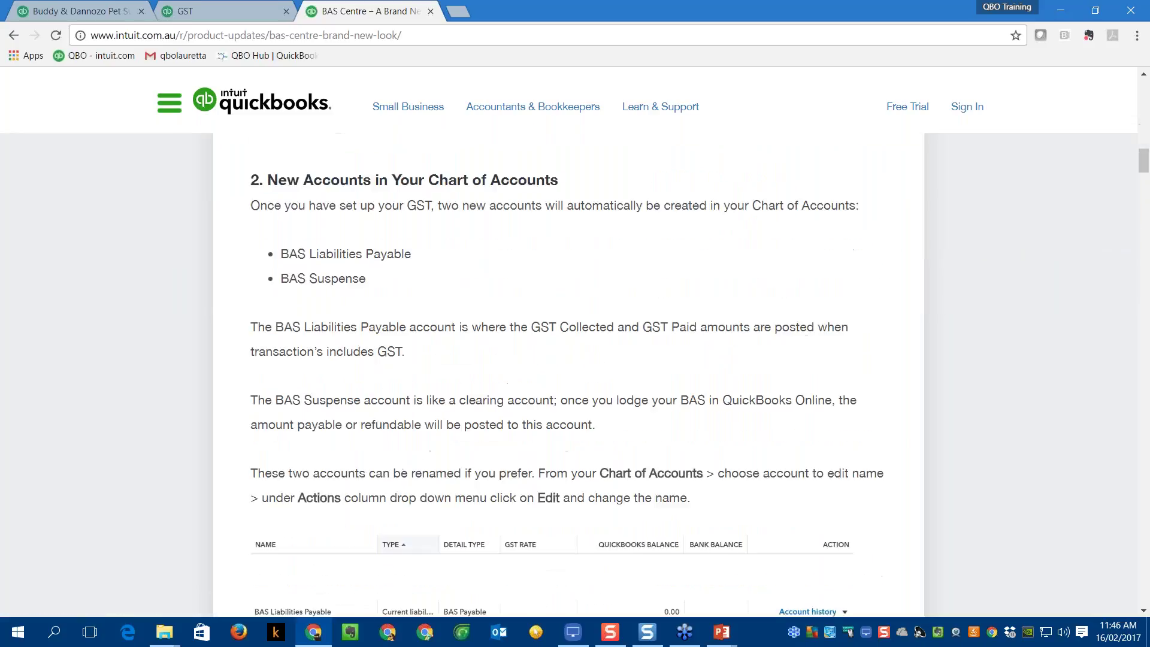
scroll(625, 497, "down", 10)
scroll(625, 497, "down", 10)
scroll(625, 497, "down", 10)
scroll(626, 493, "down", 20)
scroll(624, 493, "down", 20)
scroll(569, 374, "down", 10)
scroll(569, 375, "down", 5)
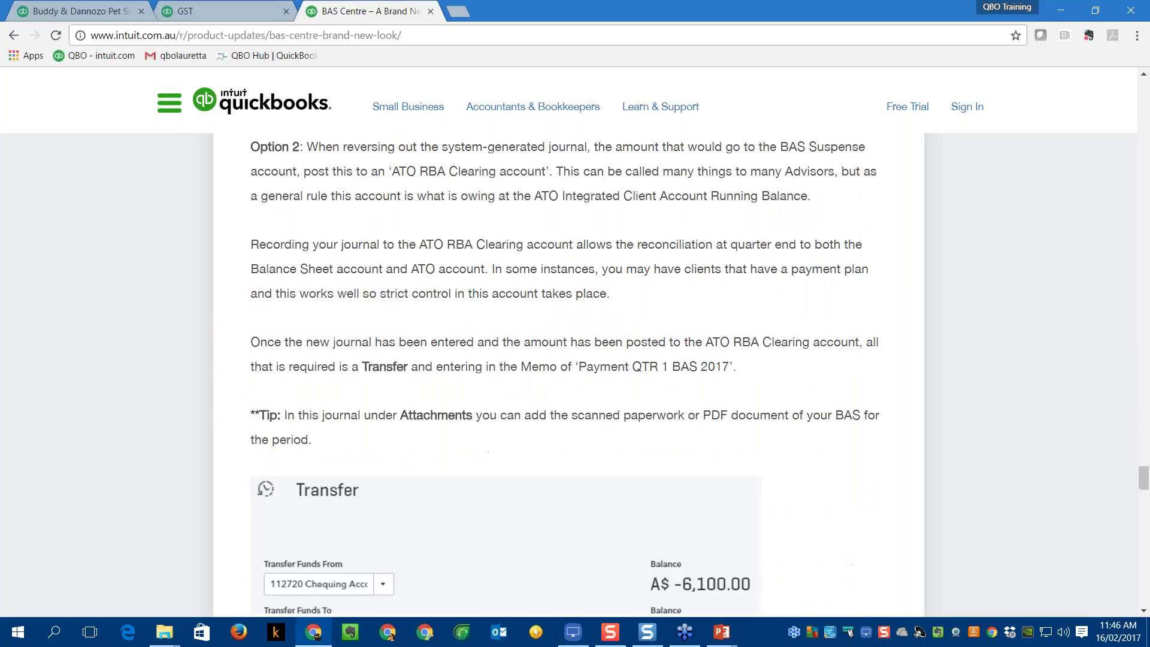
scroll(621, 496, "down", 20)
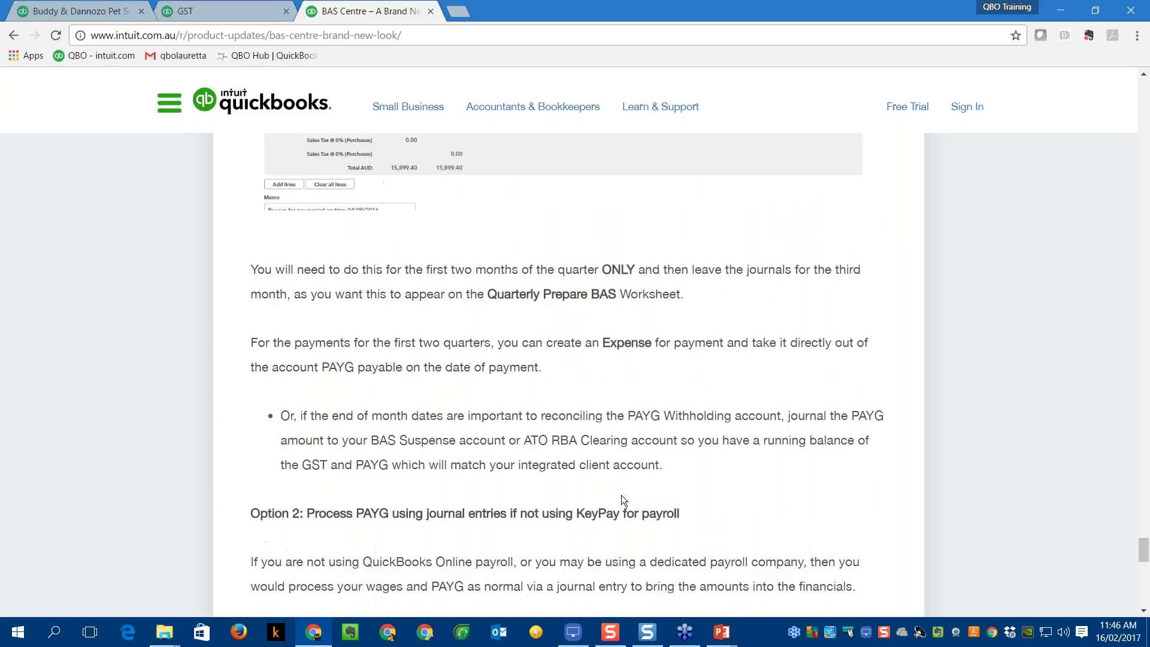
scroll(621, 496, "down", 9)
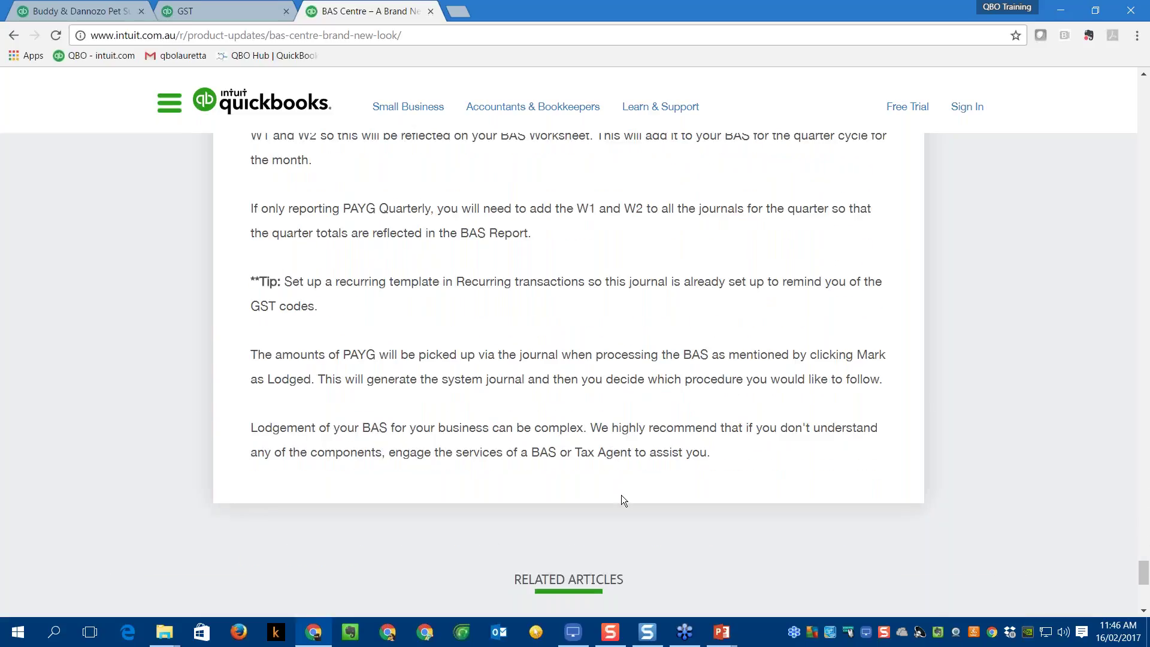
Review the article's "PAYG and IAS" section, its journal entry example, and the preceding Transfer example with attachments.
scroll(621, 495, "up", 3)
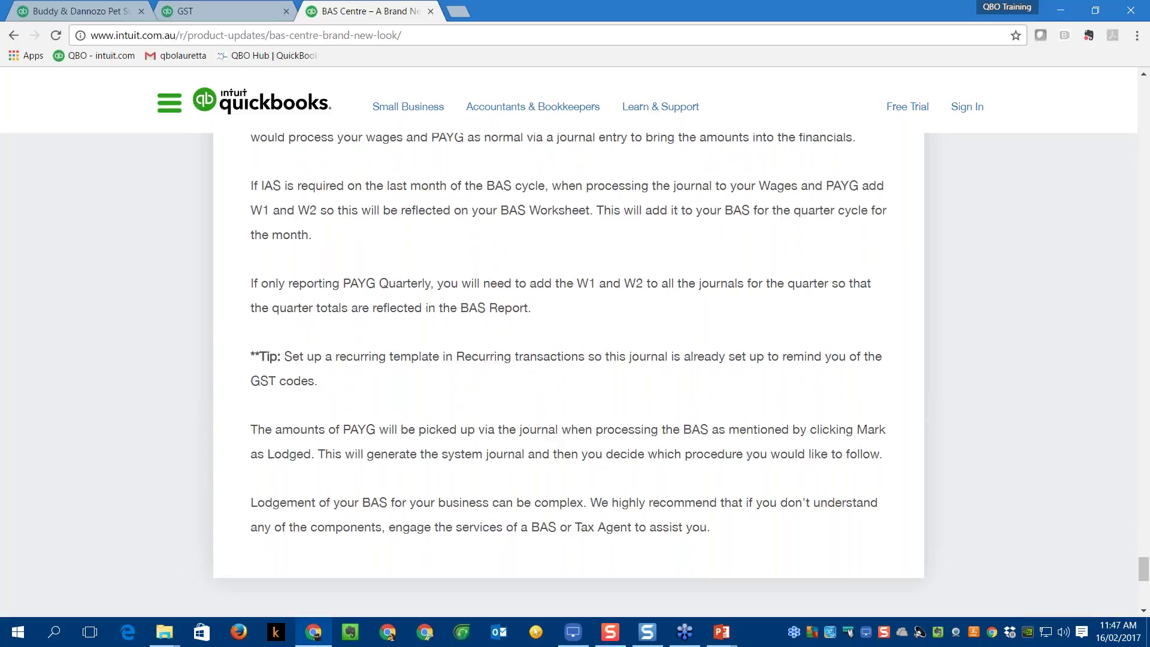
scroll(569, 359, "up", 11)
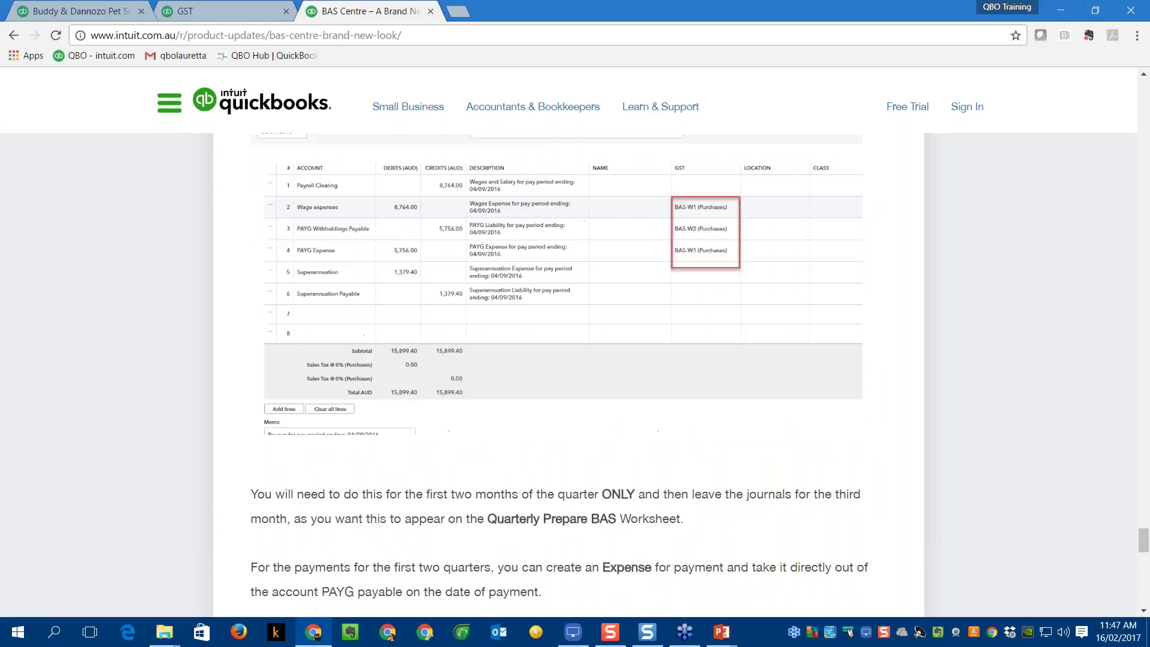
scroll(568, 360, "up", 7)
scroll(566, 375, "up", 1)
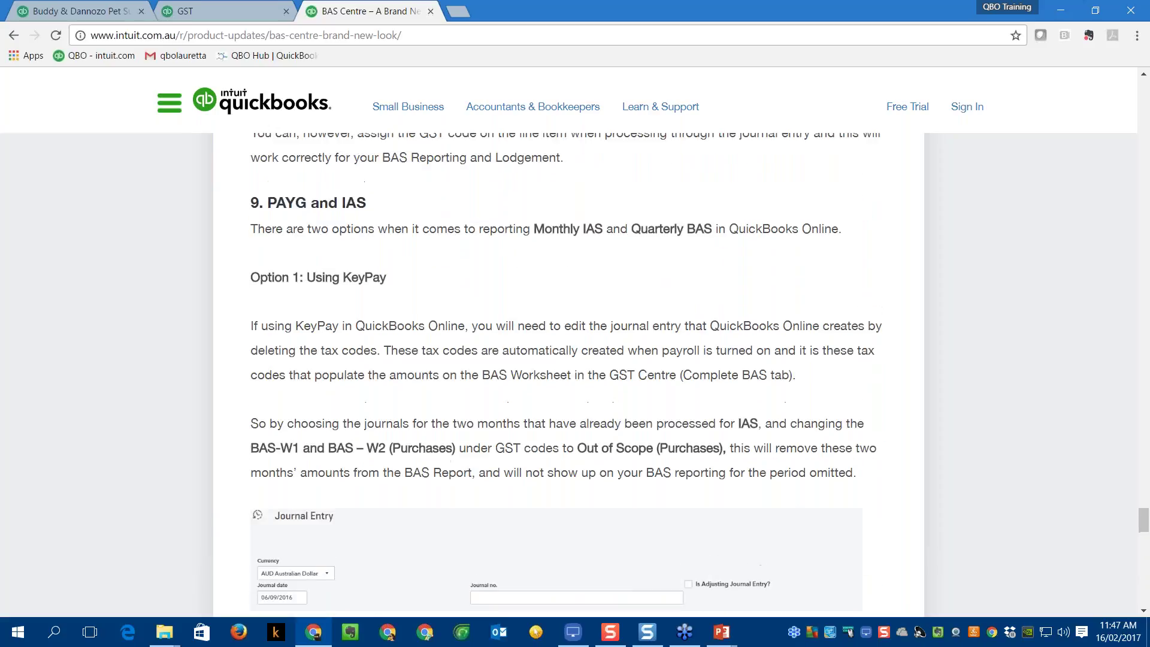
scroll(569, 360, "up", 4)
scroll(960, 537, "up", 17)
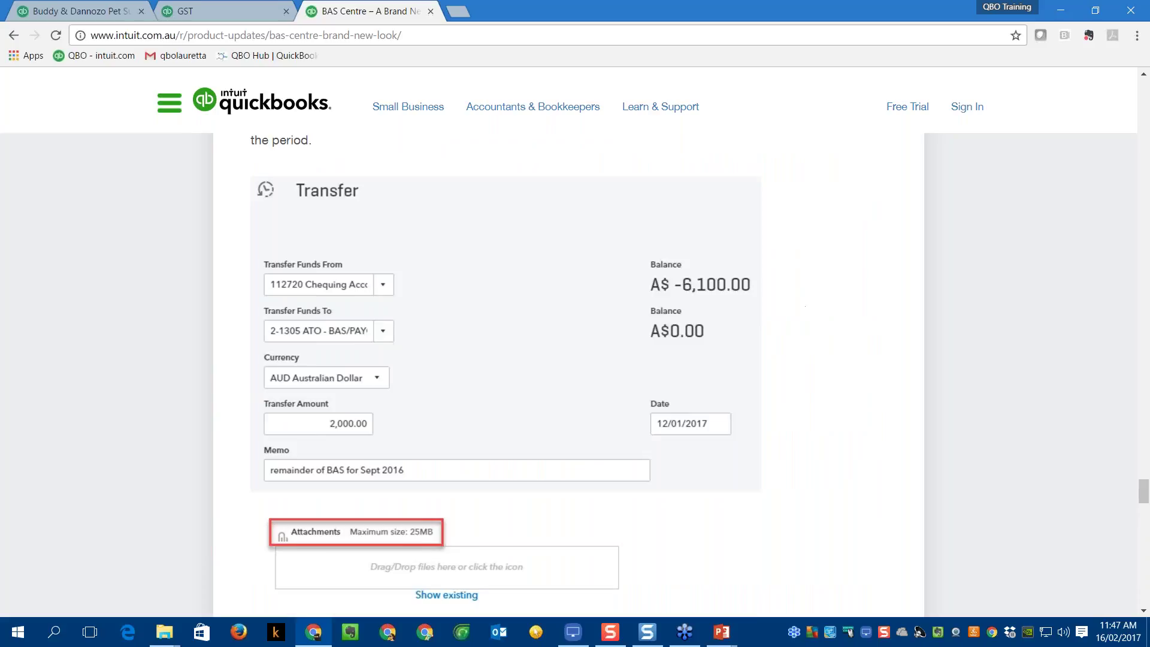
Return to the beginning of the BAS Centre article and review its introduction and "Setup GST" section.
scroll(1144, 444, "up", 20)
scroll(562, 522, "down", 1)
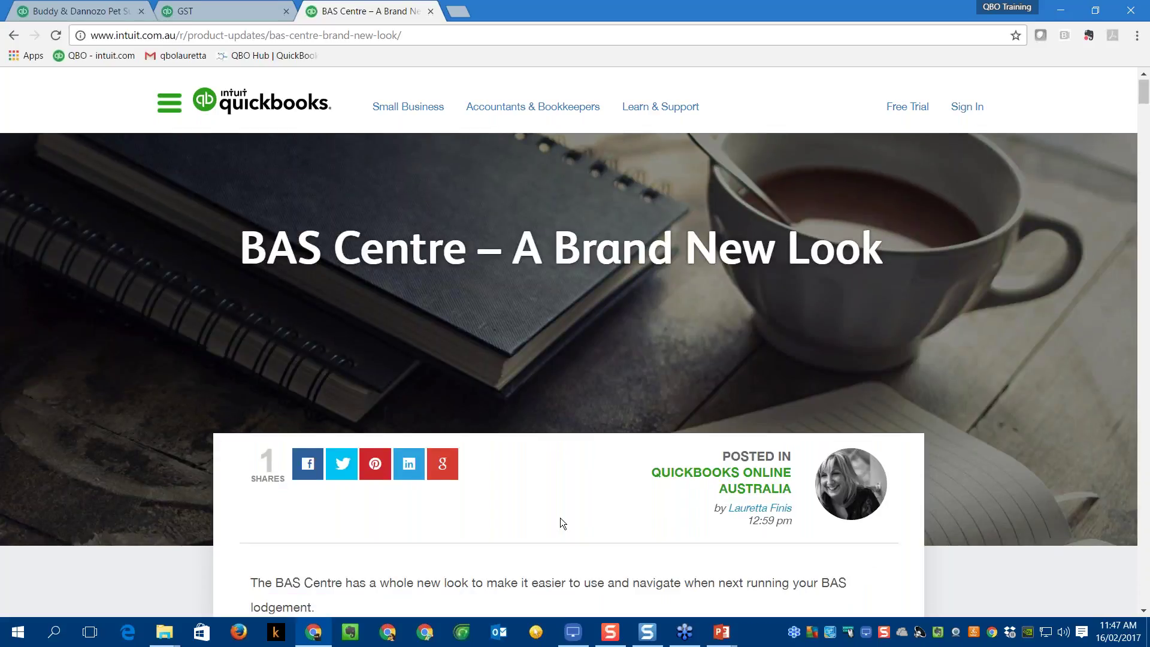
scroll(559, 518, "down", 8)
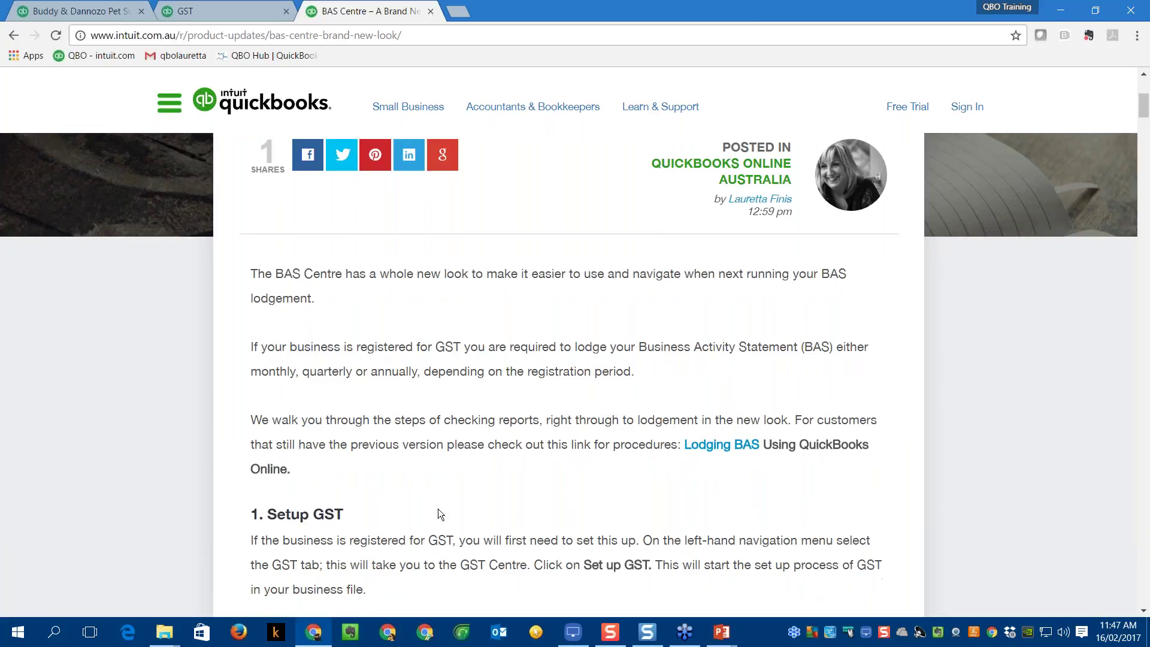
scroll(440, 514, "down", 1)
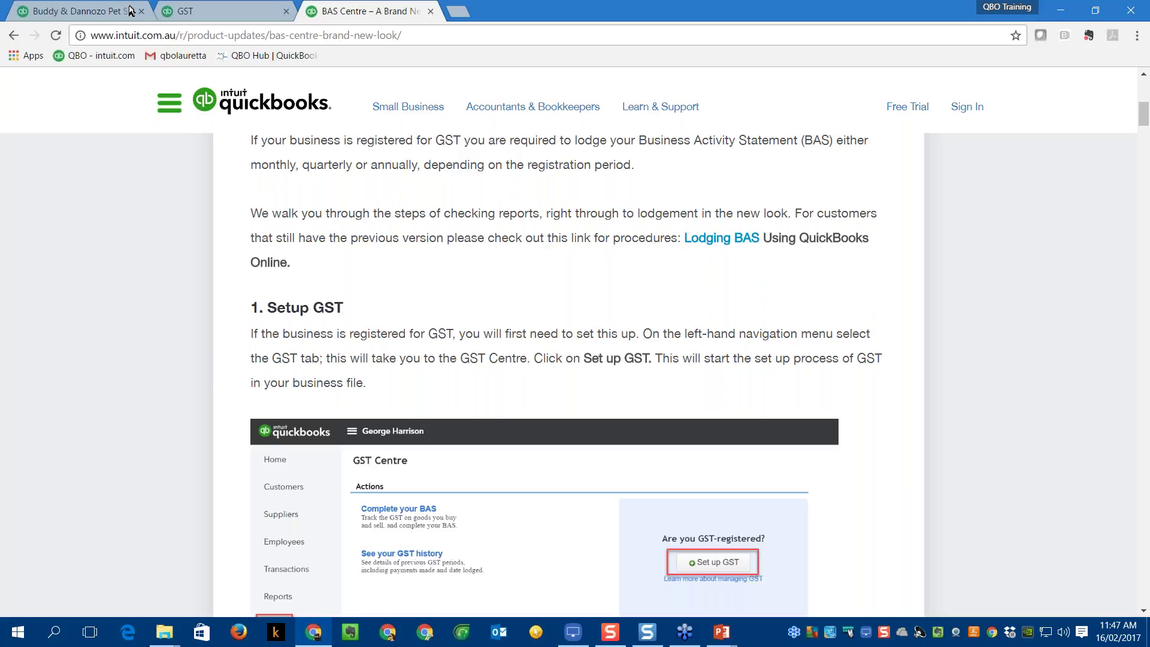
Switch to the GST centre and review the open and lodged BAS periods with their payments, balances and statuses.
left_click(214, 12)
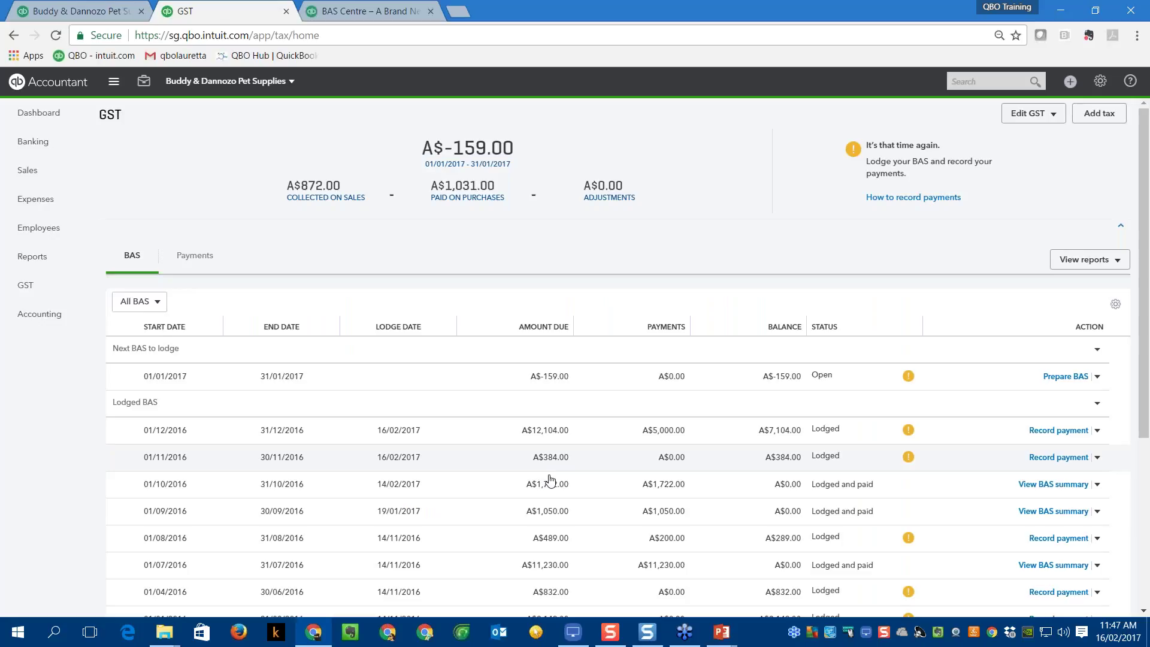
scroll(555, 483, "down", 1)
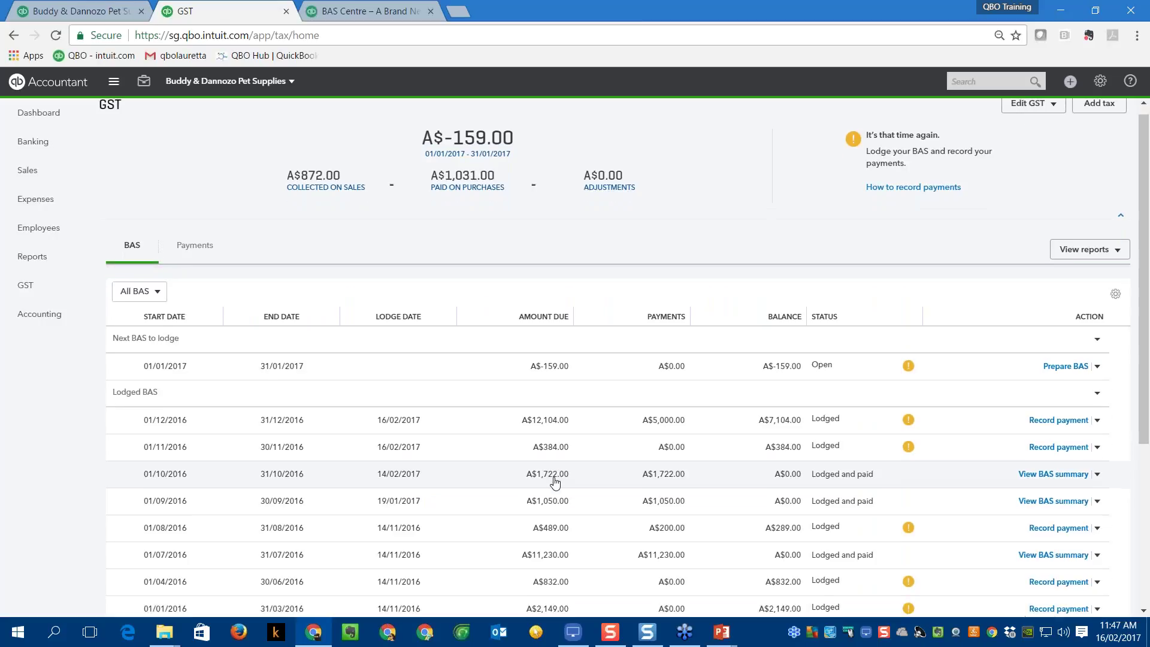
scroll(555, 484, "down", 3)
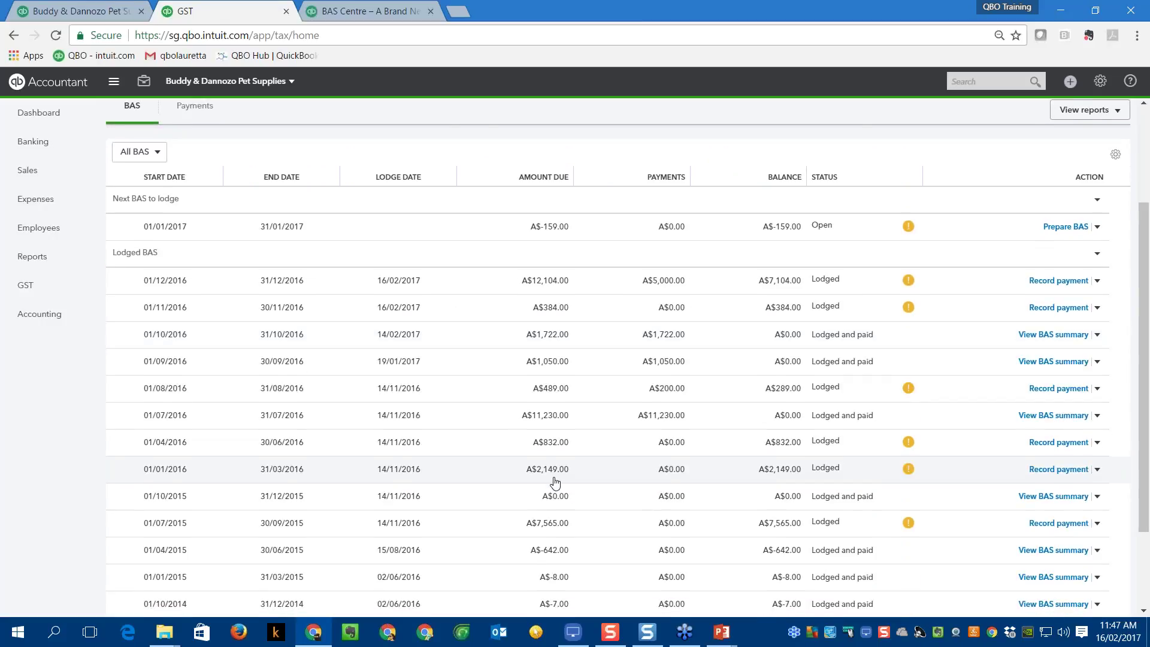
scroll(556, 483, "up", 3)
scroll(556, 483, "down", 3)
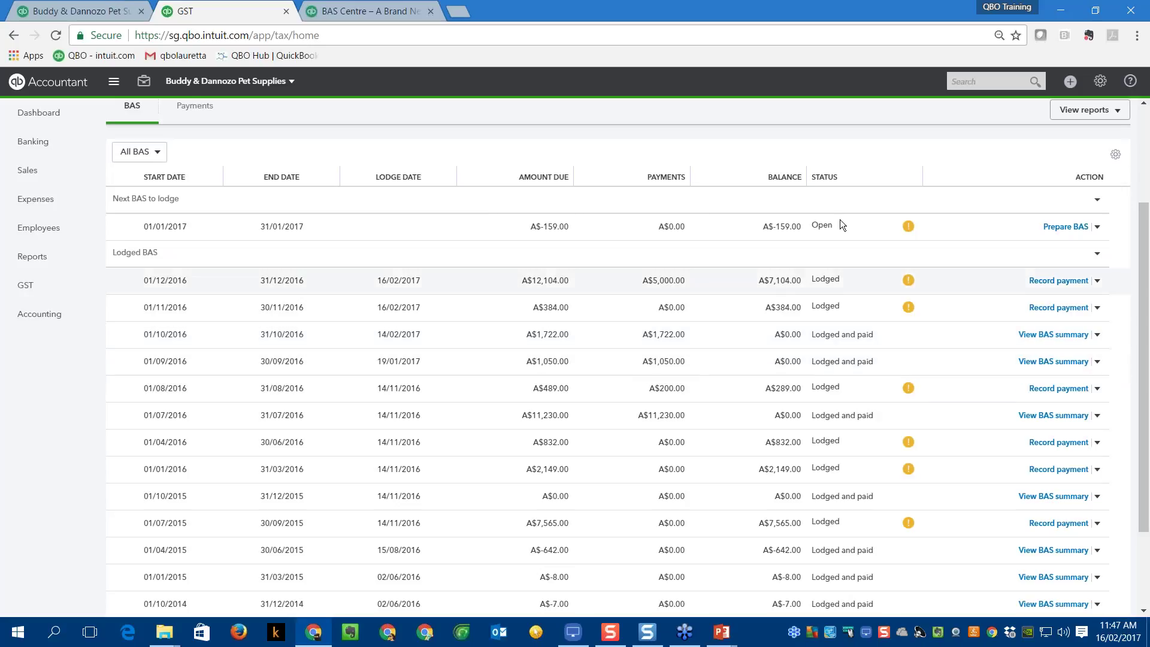
View the transaction types available to create, such as Expense, close the list and return to the GST summary above the BAS list.
left_click(1071, 82)
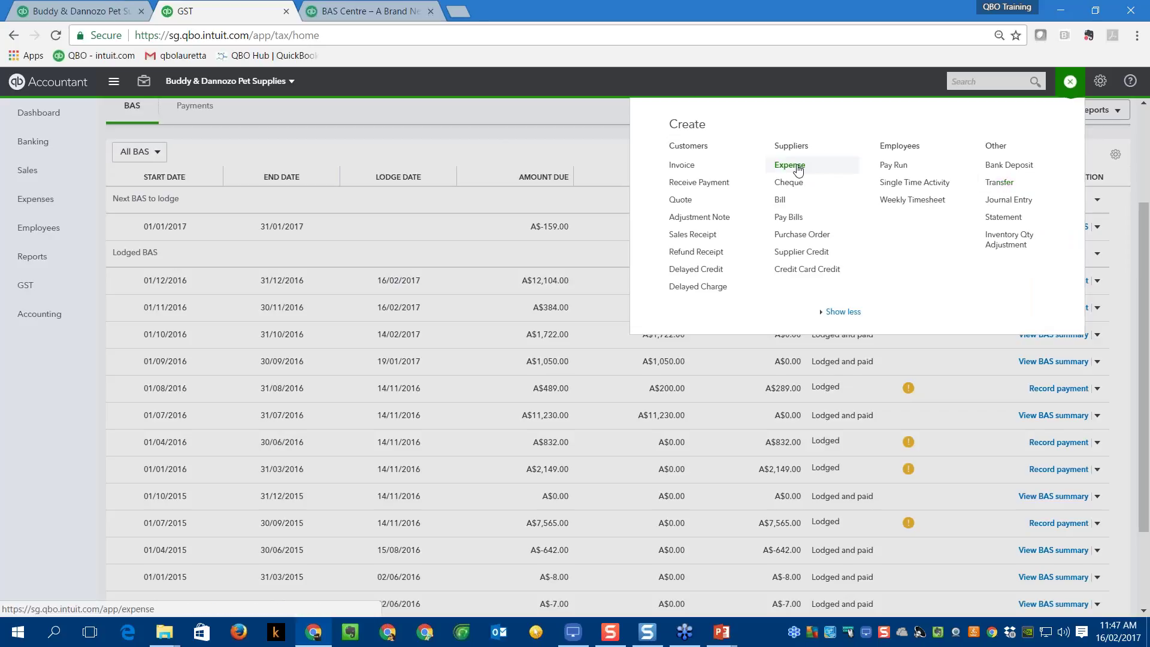
left_click(585, 86)
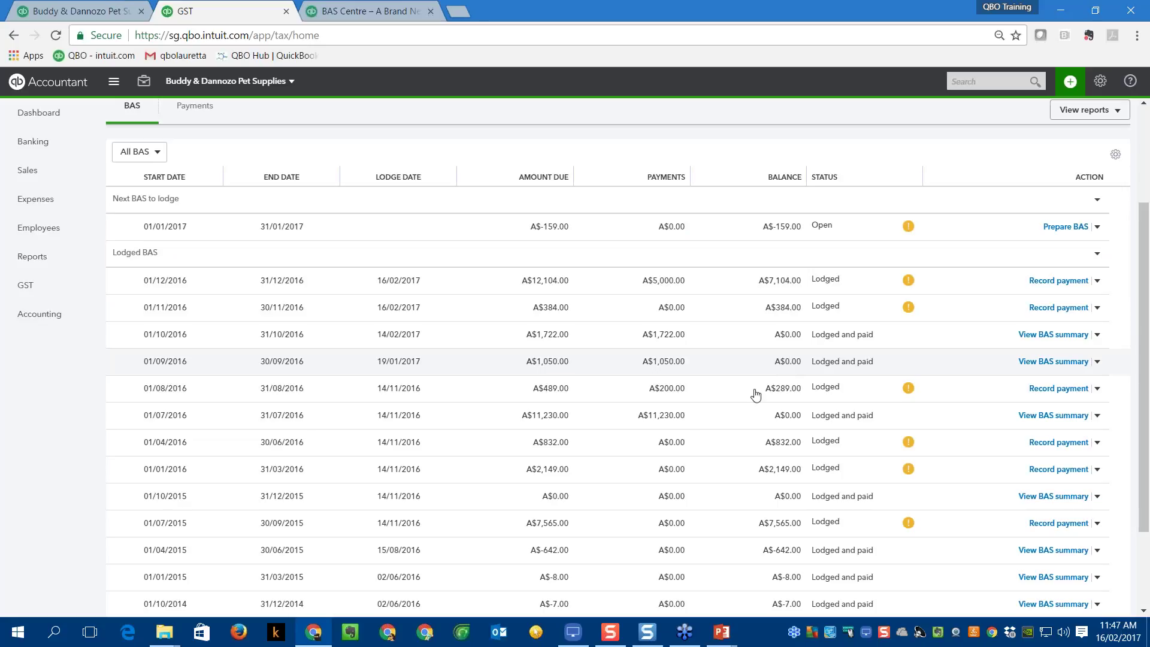
scroll(749, 398, "up", 1)
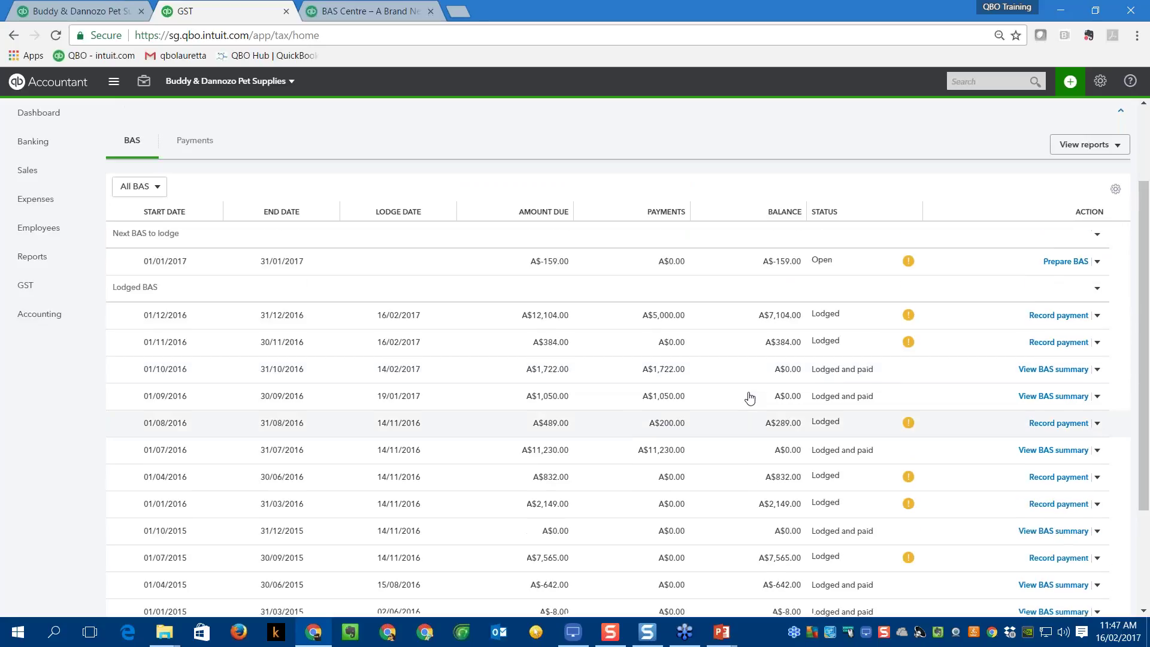
scroll(749, 398, "up", 2)
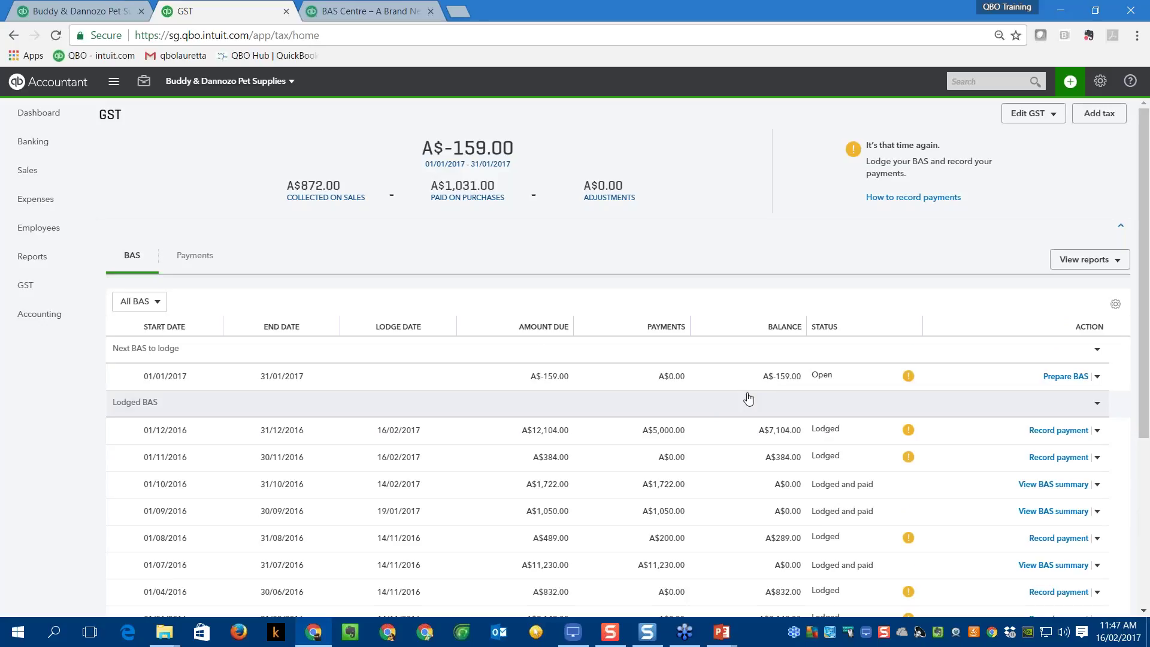